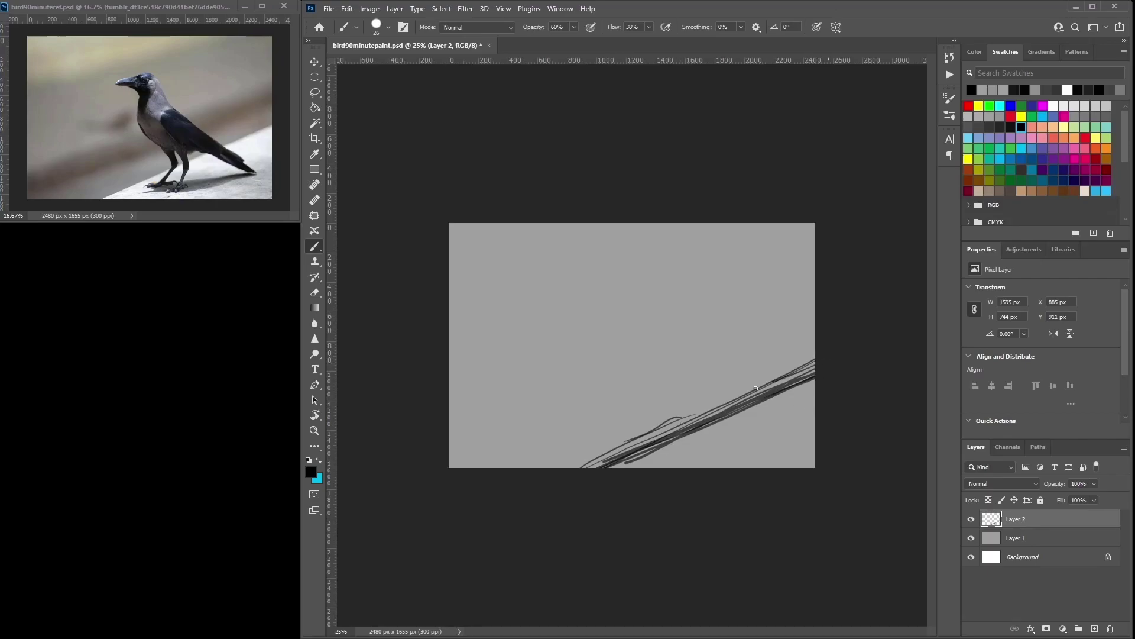
# Step: Sketch the diagonal ledge with dark strokes across the lower right of the canvas, plus a faint parallel line in the upper left
pyautogui.moveTo(728, 398)
pyautogui.mouseDown()
pyautogui.moveTo(821, 353)
pyautogui.moveTo(501, 487)
pyautogui.mouseUp()
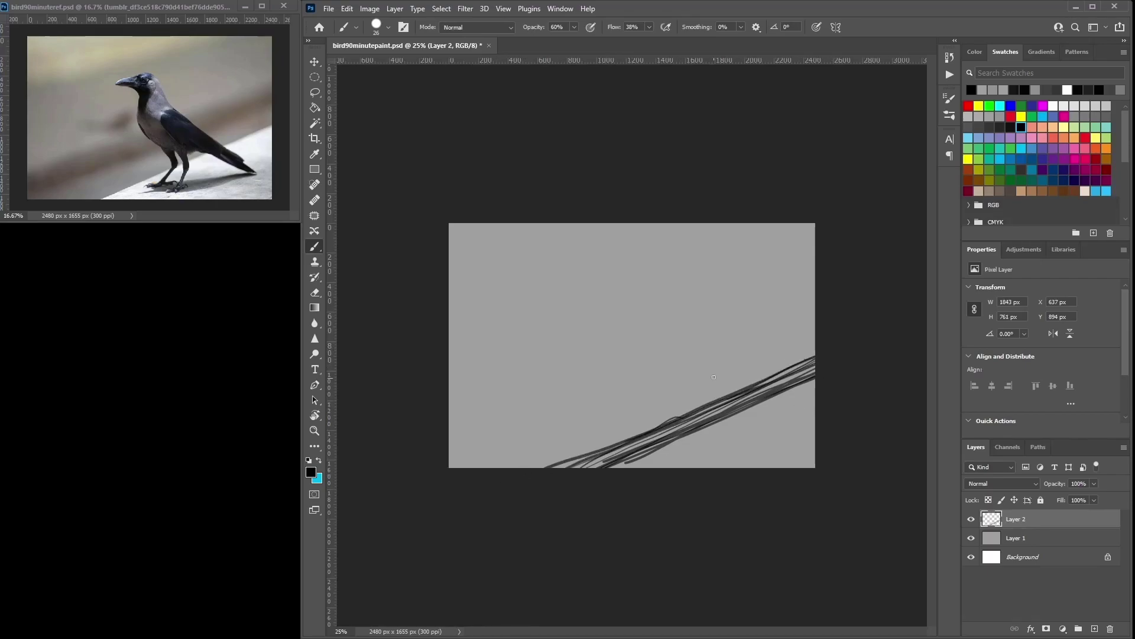
pyautogui.moveTo(415, 321); pyautogui.dragTo(559, 242)
pyautogui.moveTo(704, 405); pyautogui.dragTo(561, 465)
pyautogui.moveTo(816, 358)
pyautogui.mouseDown()
pyautogui.moveTo(502, 489)
pyautogui.moveTo(826, 339)
pyautogui.mouseUp()
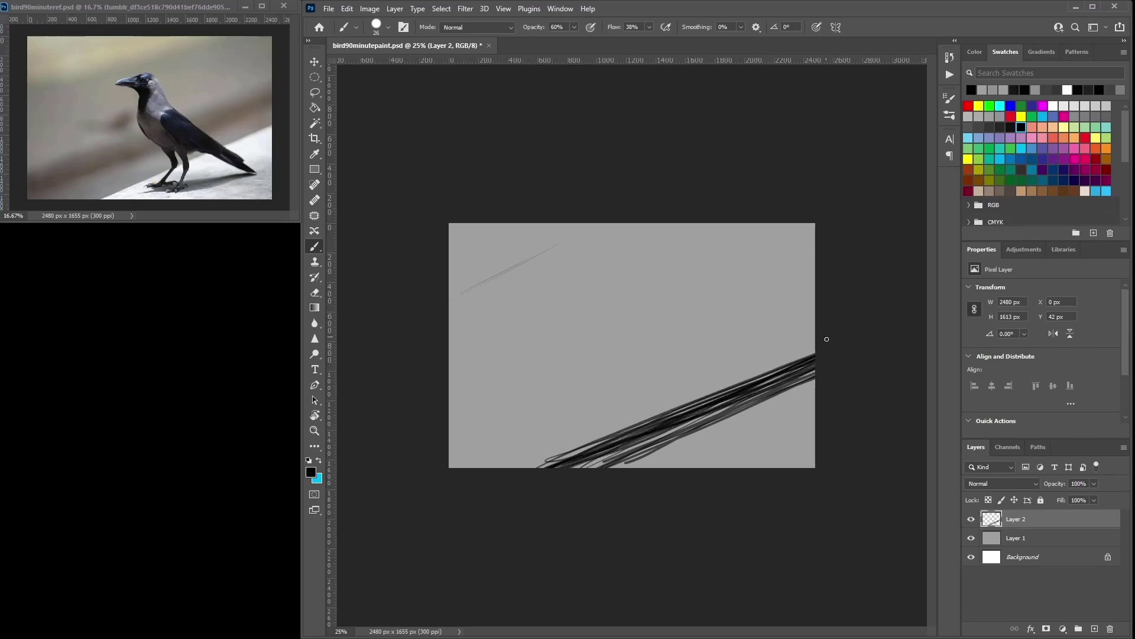
# Step: Enlarge the brush to 55 px and paint sampled canvas gray along the ledge's upper edge to clean it up
pyautogui.keyDown('alt'); pyautogui.click(726, 374); pyautogui.keyUp('alt')
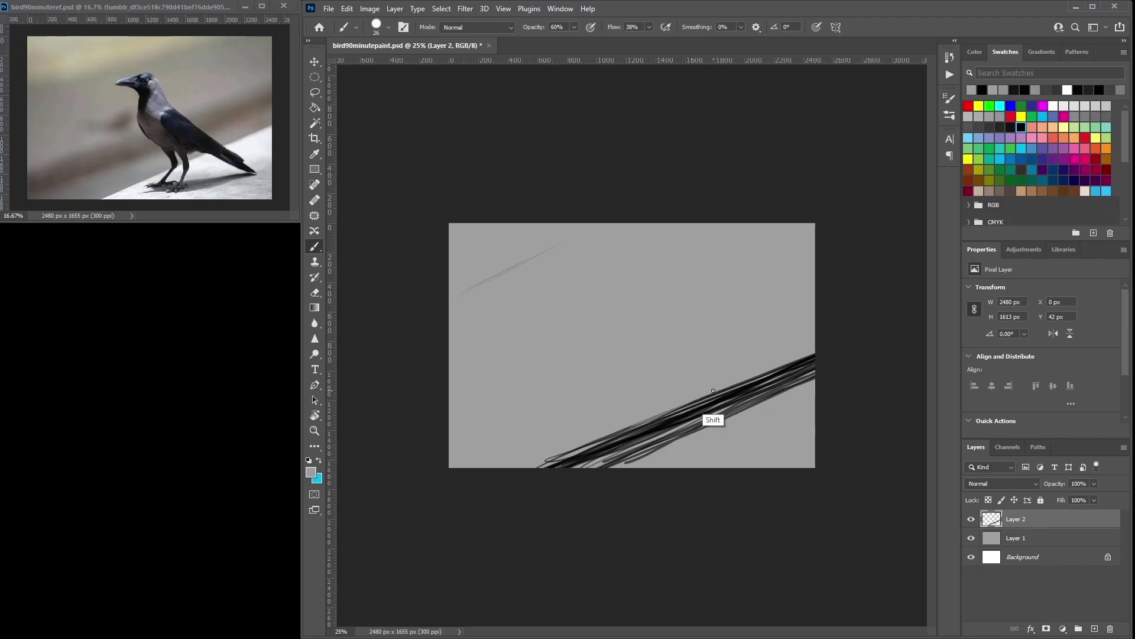
pyautogui.rightClick(714, 380)
pyautogui.moveTo(793, 410); pyautogui.dragTo(798, 409)
pyautogui.click(685, 393)
pyautogui.moveTo(814, 353); pyautogui.dragTo(538, 467)
pyautogui.moveTo(857, 339); pyautogui.dragTo(580, 457)
pyautogui.moveTo(760, 371); pyautogui.dragTo(547, 464)
# Step: Refine the ledge's upper edge with repeated diagonal strokes, alternating between tones sampled from the sketch and the canvas
pyautogui.keyDown('alt'); pyautogui.click(585, 452); pyautogui.keyUp('alt')
pyautogui.moveTo(726, 394); pyautogui.dragTo(561, 466)
pyautogui.moveTo(684, 412); pyautogui.dragTo(526, 467)
pyautogui.moveTo(683, 411)
pyautogui.mouseDown()
pyautogui.moveTo(610, 434)
pyautogui.moveTo(777, 362)
pyautogui.moveTo(602, 442)
pyautogui.mouseUp()
pyautogui.moveTo(731, 389); pyautogui.dragTo(606, 435)
pyautogui.moveTo(815, 355); pyautogui.dragTo(441, 515)
pyautogui.keyDown('alt'); pyautogui.click(727, 380); pyautogui.keyUp('alt')
pyautogui.moveTo(713, 389)
pyautogui.mouseDown()
pyautogui.moveTo(486, 492)
pyautogui.moveTo(538, 459)
pyautogui.mouseUp()
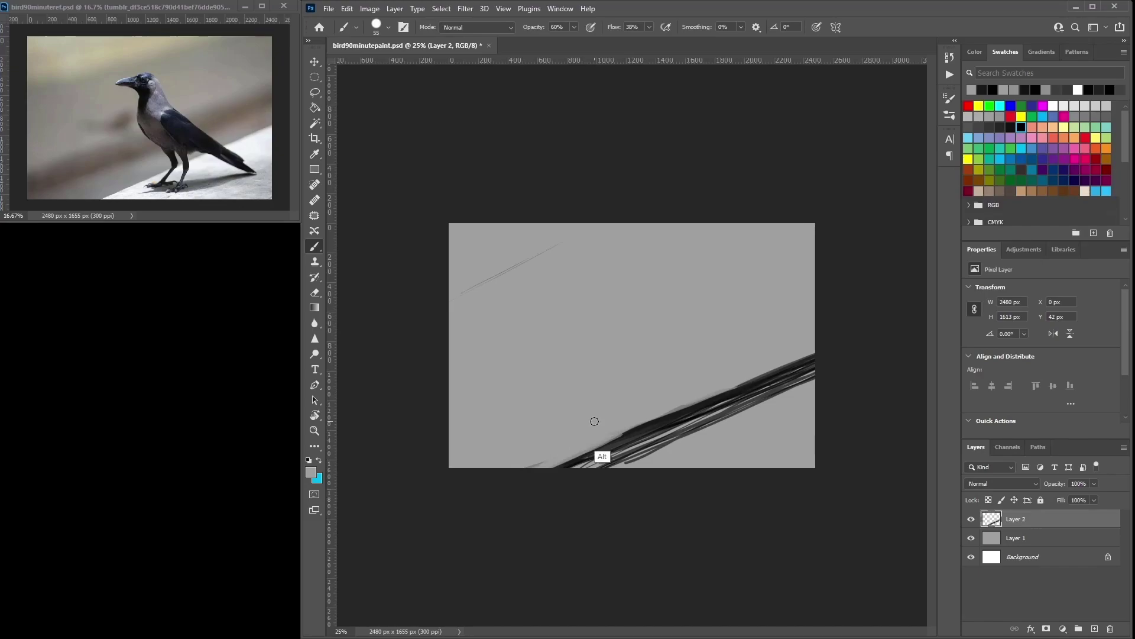
pyautogui.keyDown('alt'); pyautogui.click(630, 436); pyautogui.keyUp('alt')
pyautogui.moveTo(630, 436); pyautogui.dragTo(571, 464)
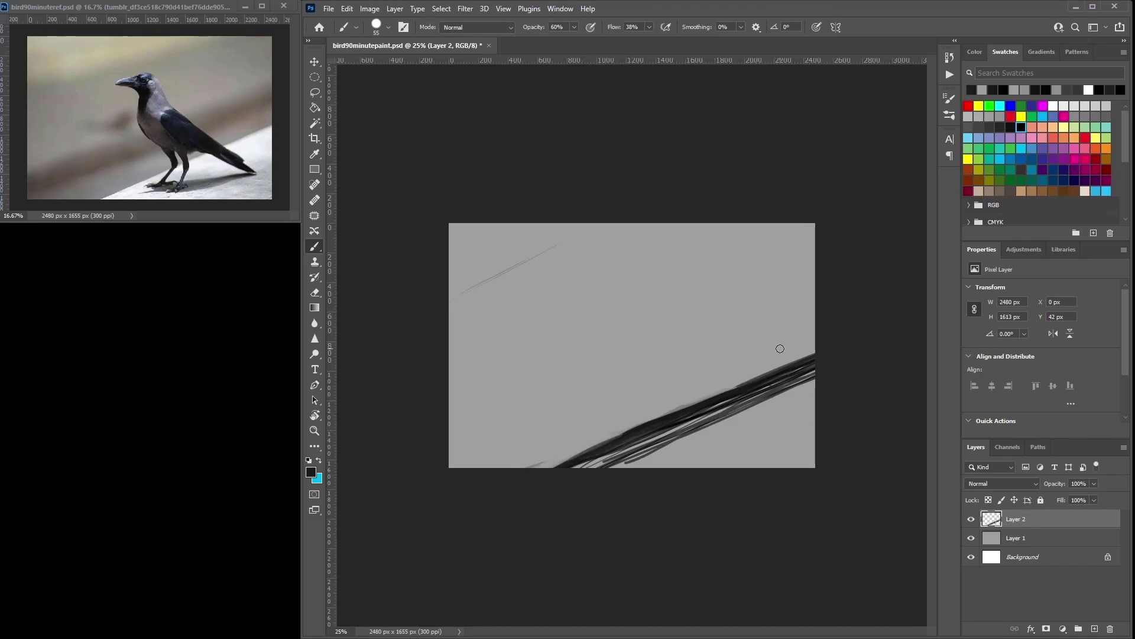
# Step: Add a small head mark near the canvas center, create a new layer, and lower Layer 2's opacity to 37%
pyautogui.moveTo(615, 300); pyautogui.dragTo(635, 304)
pyautogui.click(1094, 629)
pyautogui.click(1040, 535)
pyautogui.moveTo(1067, 497); pyautogui.dragTo(1062, 501)
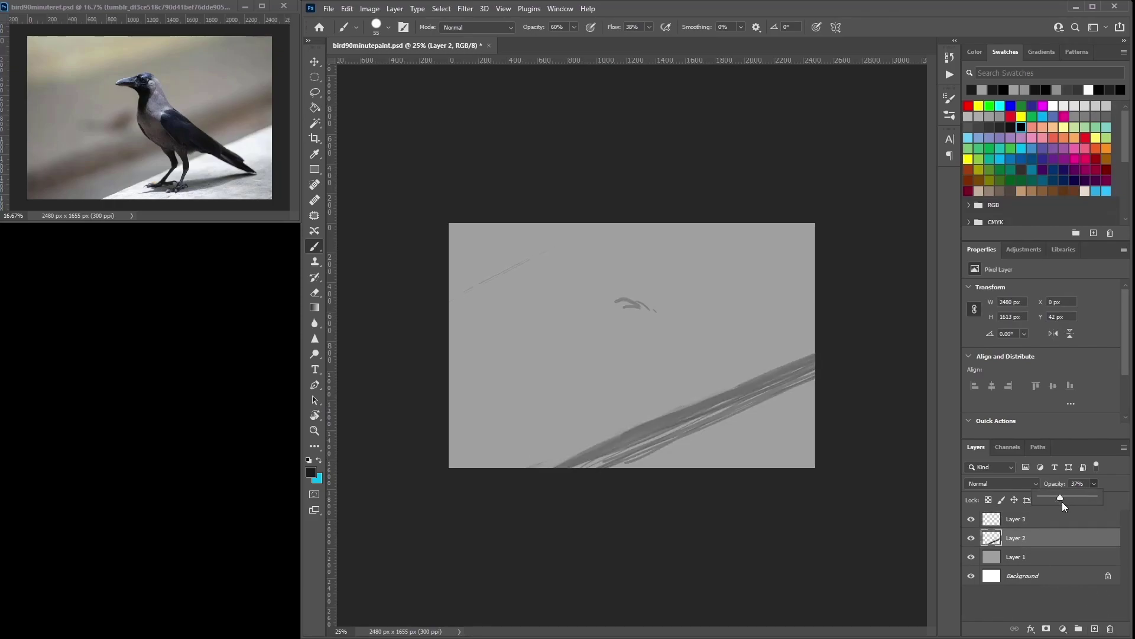
# Step: On Layer 3, rough in the crow's beak, head, back, breast, belly and the start of the legs
pyautogui.click(1046, 519)
pyautogui.moveTo(663, 319)
pyautogui.mouseDown()
pyautogui.moveTo(634, 296)
pyautogui.moveTo(624, 298)
pyautogui.moveTo(659, 304)
pyautogui.moveTo(664, 321)
pyautogui.moveTo(625, 302)
pyautogui.moveTo(579, 325)
pyautogui.moveTo(619, 331)
pyautogui.moveTo(618, 363)
pyautogui.moveTo(641, 403)
pyautogui.mouseUp()
pyautogui.moveTo(619, 361)
pyautogui.mouseDown()
pyautogui.moveTo(658, 406)
pyautogui.moveTo(673, 404)
pyautogui.moveTo(632, 371)
pyautogui.mouseUp()
pyautogui.moveTo(666, 322); pyautogui.dragTo(679, 346)
pyautogui.moveTo(654, 299)
pyautogui.mouseDown()
pyautogui.moveTo(684, 346)
pyautogui.moveTo(669, 315)
pyautogui.moveTo(748, 387)
pyautogui.mouseUp()
pyautogui.moveTo(642, 385); pyautogui.dragTo(685, 423)
pyautogui.moveTo(683, 421)
pyautogui.mouseDown()
pyautogui.moveTo(722, 424)
pyautogui.moveTo(694, 423)
pyautogui.moveTo(700, 454)
pyautogui.mouseUp()
# Step: Move the rough crow sketch upward and scale it down slightly so it stands on the ledge
pyautogui.press('v')
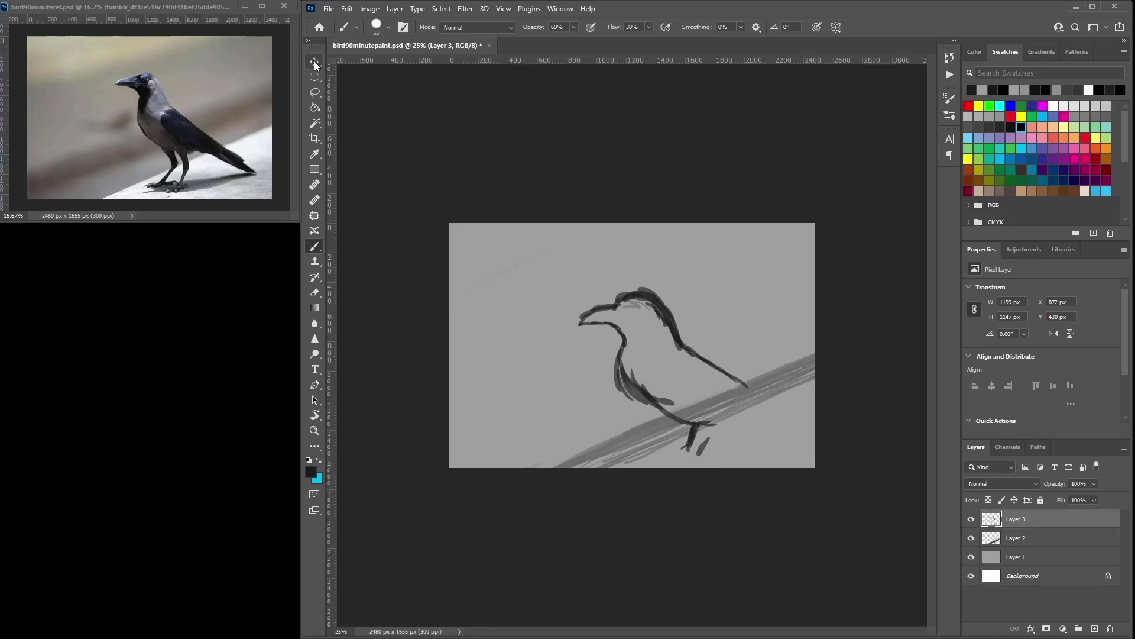
pyautogui.moveTo(726, 358); pyautogui.dragTo(717, 331)
pyautogui.hotkey('ctrl', 't')
pyautogui.moveTo(741, 260); pyautogui.dragTo(715, 286)
pyautogui.moveTo(682, 355); pyautogui.dragTo(698, 338)
# Step: Add the crow's wing, belly, legs, feet and tail to the rough sketch
pyautogui.press('b')
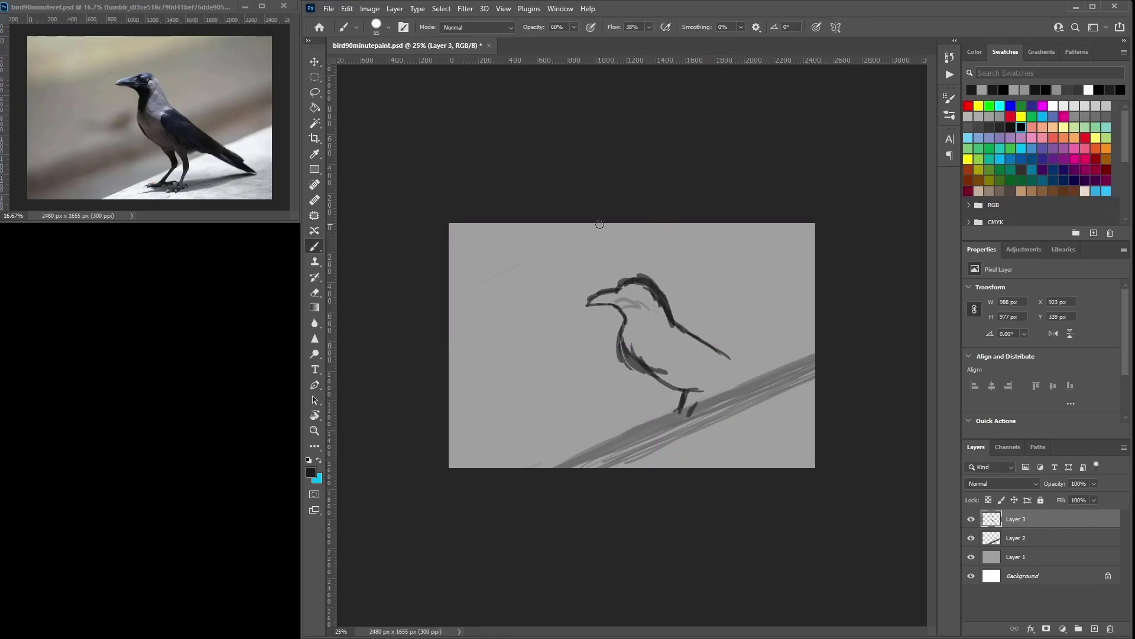
pyautogui.moveTo(716, 382)
pyautogui.mouseDown()
pyautogui.moveTo(674, 383)
pyautogui.moveTo(639, 357)
pyautogui.mouseUp()
pyautogui.moveTo(627, 320)
pyautogui.mouseDown()
pyautogui.moveTo(636, 386)
pyautogui.moveTo(694, 395)
pyautogui.moveTo(661, 387)
pyautogui.moveTo(687, 413)
pyautogui.moveTo(674, 410)
pyautogui.moveTo(680, 390)
pyautogui.moveTo(687, 413)
pyautogui.moveTo(675, 418)
pyautogui.moveTo(671, 388)
pyautogui.mouseUp()
pyautogui.moveTo(658, 426); pyautogui.dragTo(553, 467)
pyautogui.moveTo(683, 427)
pyautogui.mouseDown()
pyautogui.moveTo(665, 447)
pyautogui.moveTo(674, 448)
pyautogui.mouseUp()
pyautogui.moveTo(689, 392)
pyautogui.mouseDown()
pyautogui.moveTo(715, 409)
pyautogui.moveTo(710, 390)
pyautogui.moveTo(715, 414)
pyautogui.moveTo(701, 414)
pyautogui.moveTo(709, 426)
pyautogui.moveTo(716, 414)
pyautogui.moveTo(698, 426)
pyautogui.moveTo(716, 423)
pyautogui.moveTo(704, 447)
pyautogui.moveTo(710, 424)
pyautogui.moveTo(705, 446)
pyautogui.moveTo(697, 426)
pyautogui.moveTo(688, 450)
pyautogui.moveTo(716, 449)
pyautogui.moveTo(706, 429)
pyautogui.moveTo(716, 448)
pyautogui.moveTo(688, 454)
pyautogui.moveTo(668, 452)
pyautogui.mouseUp()
pyautogui.moveTo(703, 374)
pyautogui.mouseDown()
pyautogui.moveTo(760, 410)
pyautogui.moveTo(758, 386)
pyautogui.moveTo(713, 345)
pyautogui.moveTo(784, 423)
pyautogui.mouseUp()
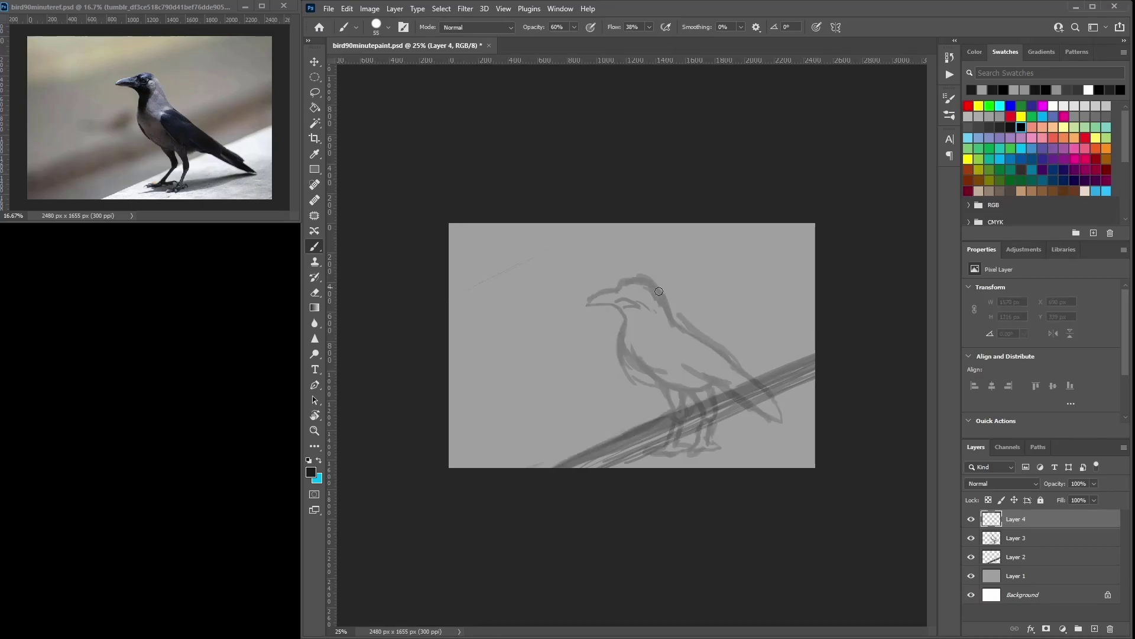
# Step: Reduce the brush to 28 px and redraw the crow's beak, head and back on Layer 4 over the faded sketch
pyautogui.rightClick(678, 290)
pyautogui.click(711, 291)
pyautogui.moveTo(618, 288)
pyautogui.mouseDown()
pyautogui.moveTo(653, 279)
pyautogui.moveTo(590, 297)
pyautogui.mouseUp()
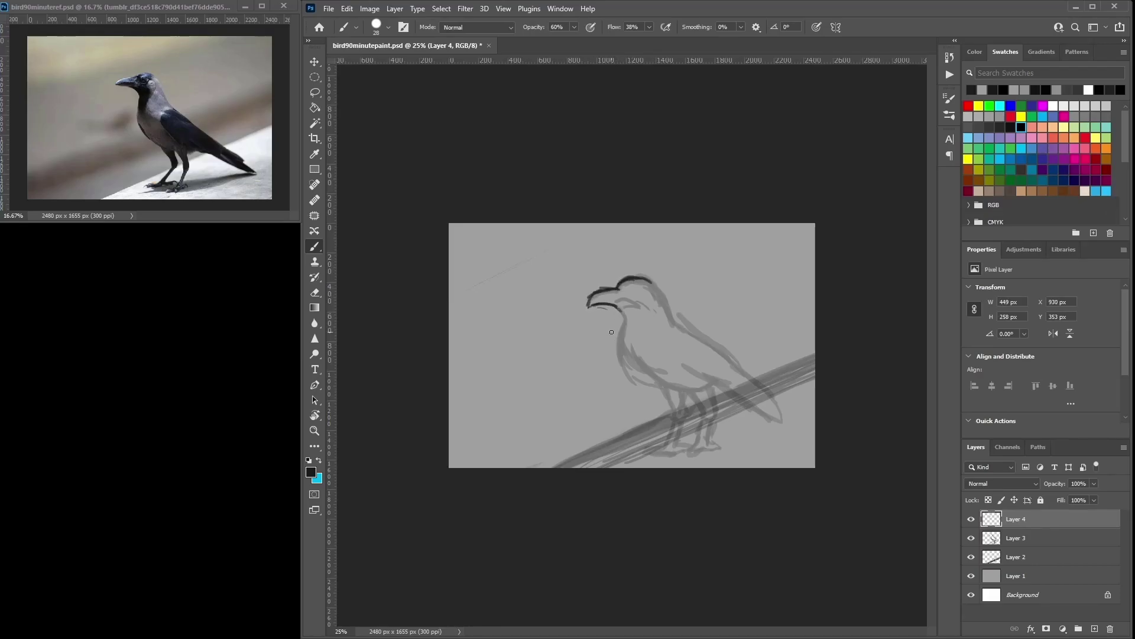
pyautogui.moveTo(660, 292)
pyautogui.mouseDown()
pyautogui.moveTo(677, 324)
pyautogui.moveTo(663, 297)
pyautogui.moveTo(715, 351)
pyautogui.mouseUp()
pyautogui.moveTo(679, 324); pyautogui.dragTo(737, 359)
# Step: Redraw the crow's breast, belly, wing and tail edges on Layer 4, following the faded sketch
pyautogui.moveTo(619, 334); pyautogui.dragTo(629, 378)
pyautogui.moveTo(625, 362); pyautogui.dragTo(651, 377)
pyautogui.moveTo(624, 343)
pyautogui.mouseDown()
pyautogui.moveTo(669, 385)
pyautogui.moveTo(735, 391)
pyautogui.moveTo(673, 345)
pyautogui.moveTo(684, 342)
pyautogui.mouseUp()
pyautogui.moveTo(675, 341)
pyautogui.mouseDown()
pyautogui.moveTo(688, 363)
pyautogui.moveTo(678, 327)
pyautogui.moveTo(788, 402)
pyautogui.moveTo(733, 397)
pyautogui.moveTo(696, 376)
pyautogui.moveTo(754, 397)
pyautogui.mouseUp()
pyautogui.moveTo(661, 331)
pyautogui.mouseDown()
pyautogui.moveTo(630, 356)
pyautogui.moveTo(634, 367)
pyautogui.moveTo(623, 339)
pyautogui.moveTo(662, 379)
pyautogui.mouseUp()
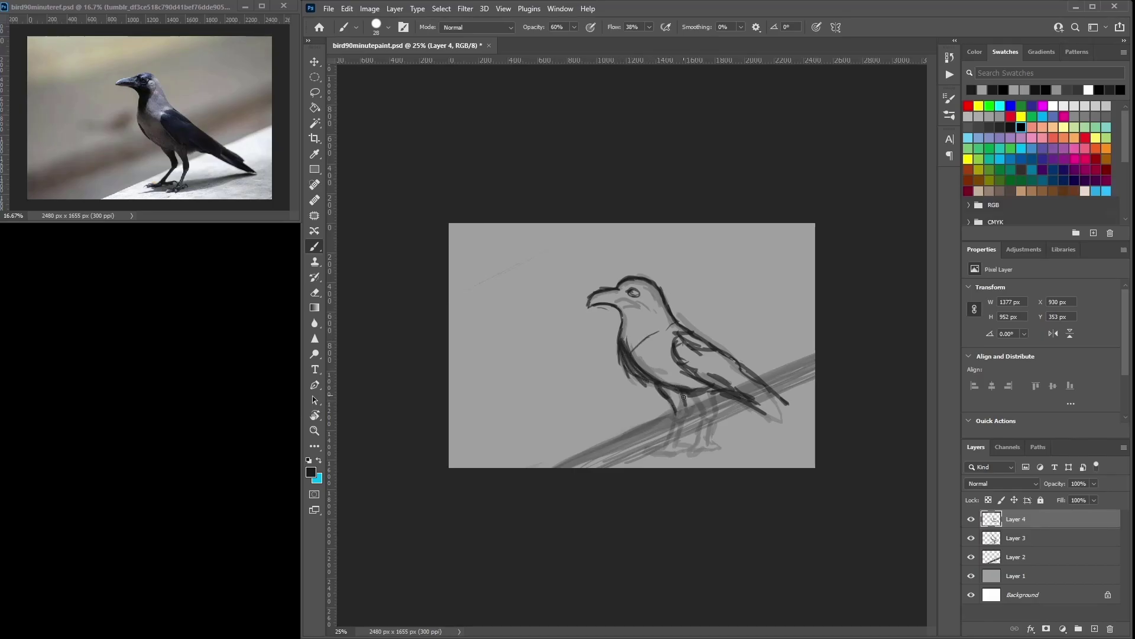
# Step: Draw both of the crow's legs and their clawed feet on Layer 4
pyautogui.moveTo(688, 412); pyautogui.dragTo(680, 394)
pyautogui.moveTo(676, 426)
pyautogui.mouseDown()
pyautogui.moveTo(659, 444)
pyautogui.moveTo(675, 438)
pyautogui.moveTo(641, 453)
pyautogui.mouseUp()
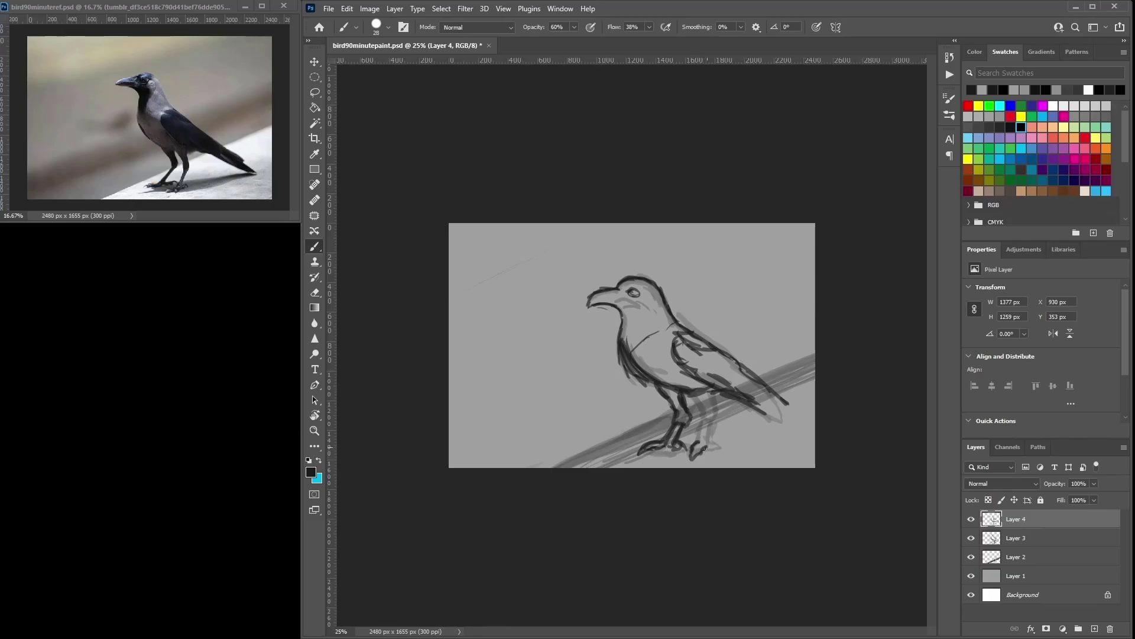
pyautogui.moveTo(711, 454)
pyautogui.mouseDown()
pyautogui.moveTo(726, 446)
pyautogui.moveTo(714, 420)
pyautogui.mouseUp()
# Step: Move the redrawn crow on Layer 4 upward and scale it down so its feet rest on the ledge
pyautogui.press('v')
pyautogui.moveTo(697, 341); pyautogui.dragTo(678, 324)
pyautogui.hotkey('ctrl', 'z')
pyautogui.moveTo(719, 356)
pyautogui.mouseDown()
pyautogui.moveTo(689, 343)
pyautogui.moveTo(710, 340)
pyautogui.mouseUp()
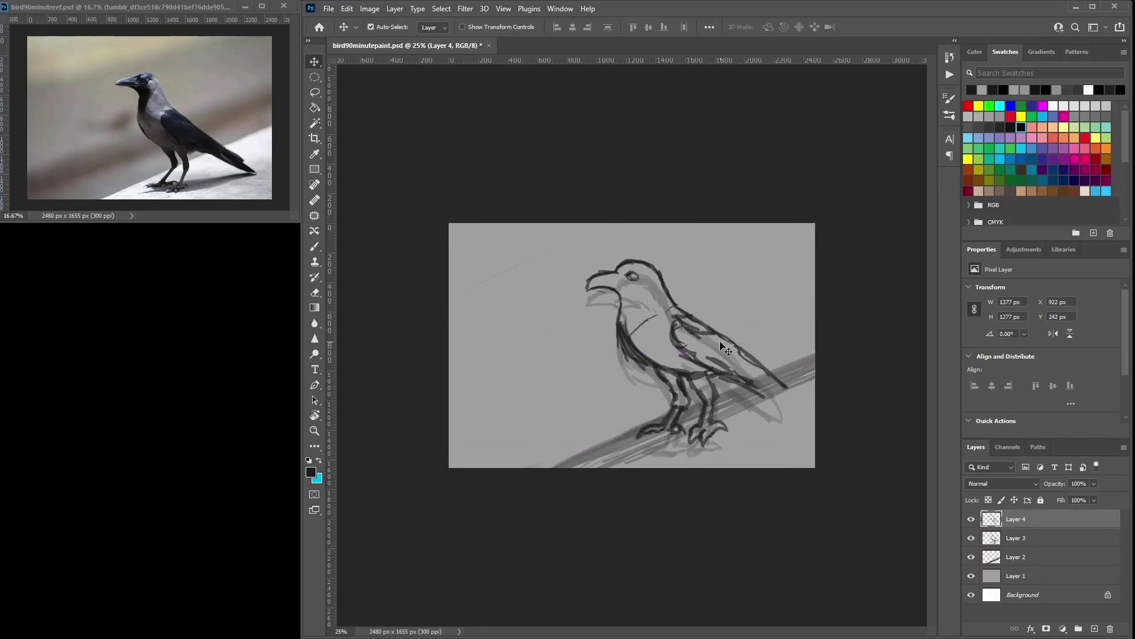
pyautogui.hotkey('ctrl', 't')
pyautogui.moveTo(788, 260); pyautogui.dragTo(772, 292)
pyautogui.moveTo(706, 374); pyautogui.dragTo(716, 366)
pyautogui.press('Return')
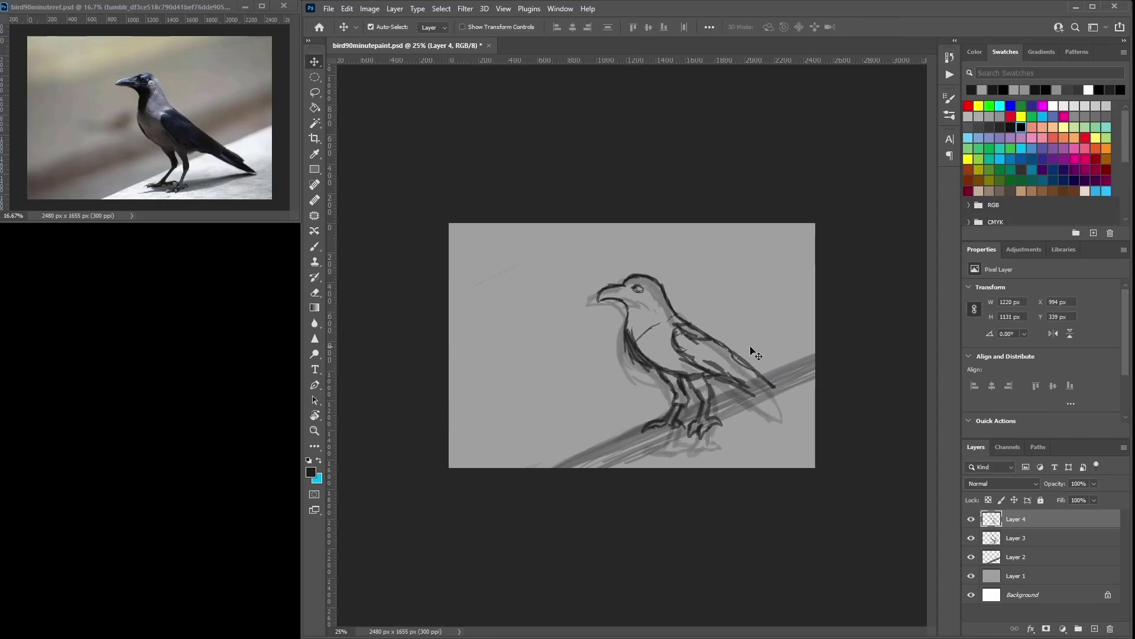
# Step: Lengthen the crow's tail and draw the ledge's upper edge on both sides of the bird
pyautogui.click(314, 247)
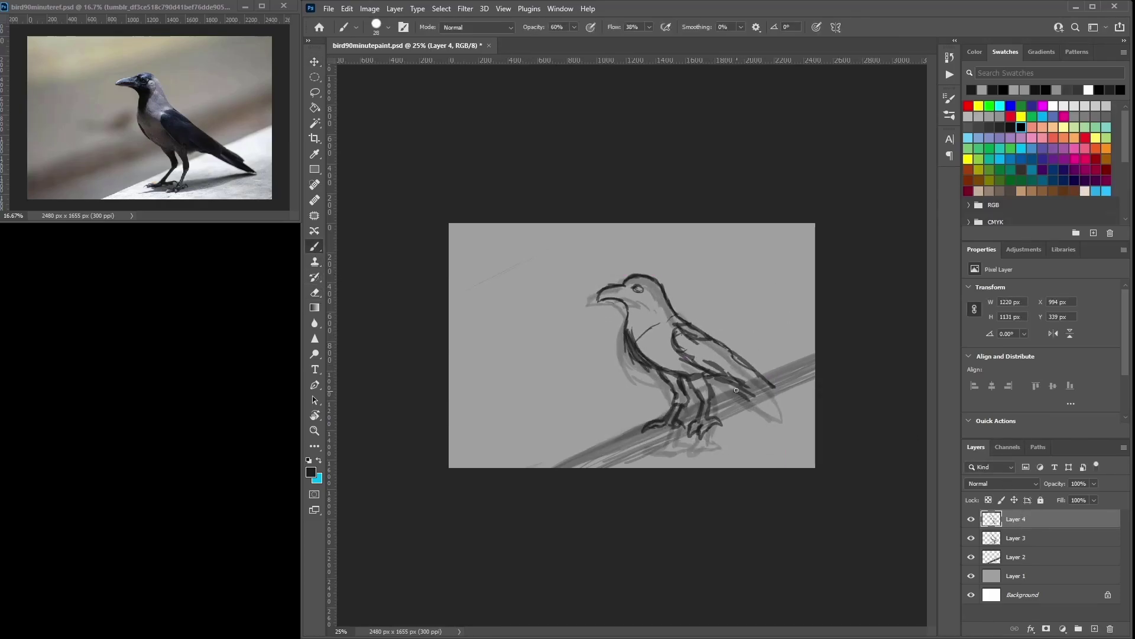
pyautogui.moveTo(751, 389)
pyautogui.mouseDown()
pyautogui.moveTo(754, 399)
pyautogui.moveTo(740, 381)
pyautogui.moveTo(798, 409)
pyautogui.moveTo(752, 428)
pyautogui.mouseUp()
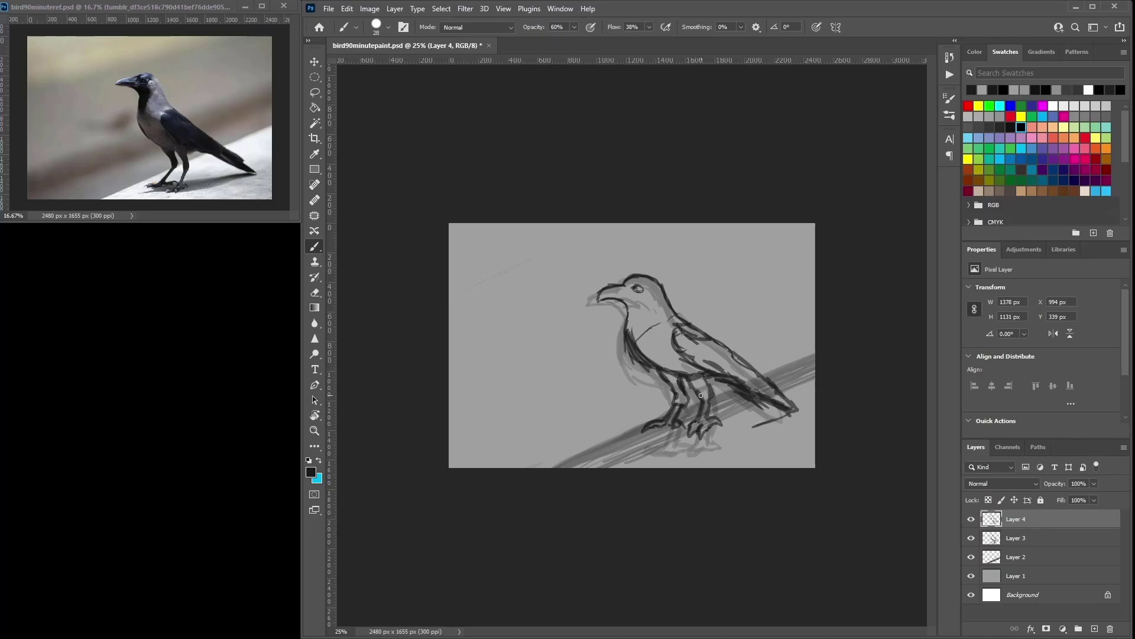
pyautogui.moveTo(673, 408); pyautogui.dragTo(543, 460)
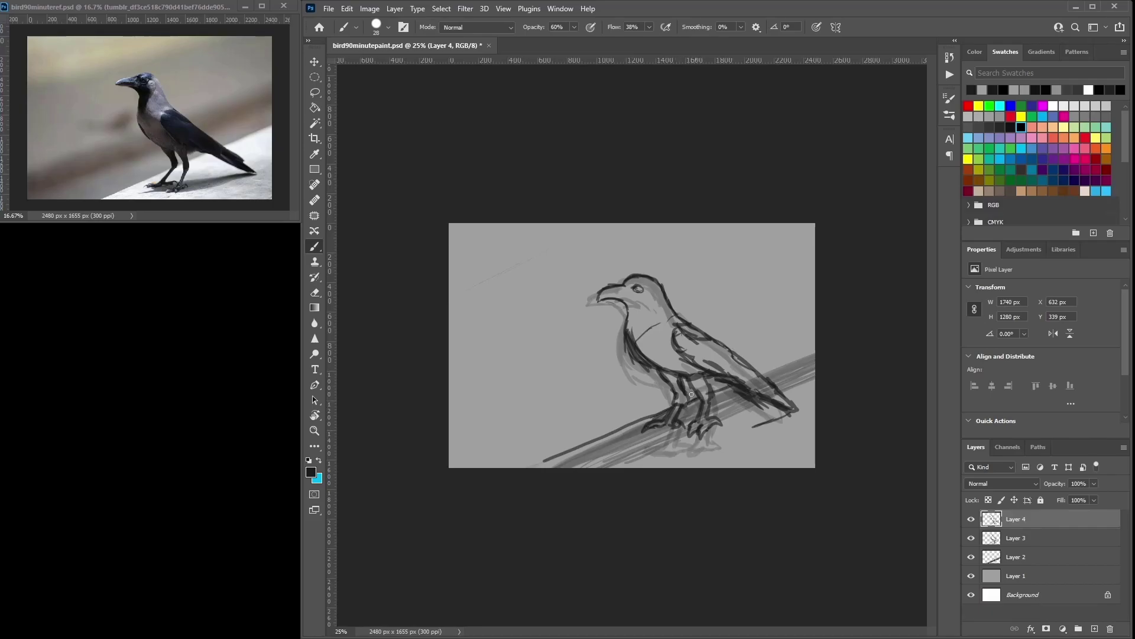
pyautogui.moveTo(673, 404); pyautogui.dragTo(522, 467)
pyautogui.moveTo(760, 375); pyautogui.dragTo(823, 352)
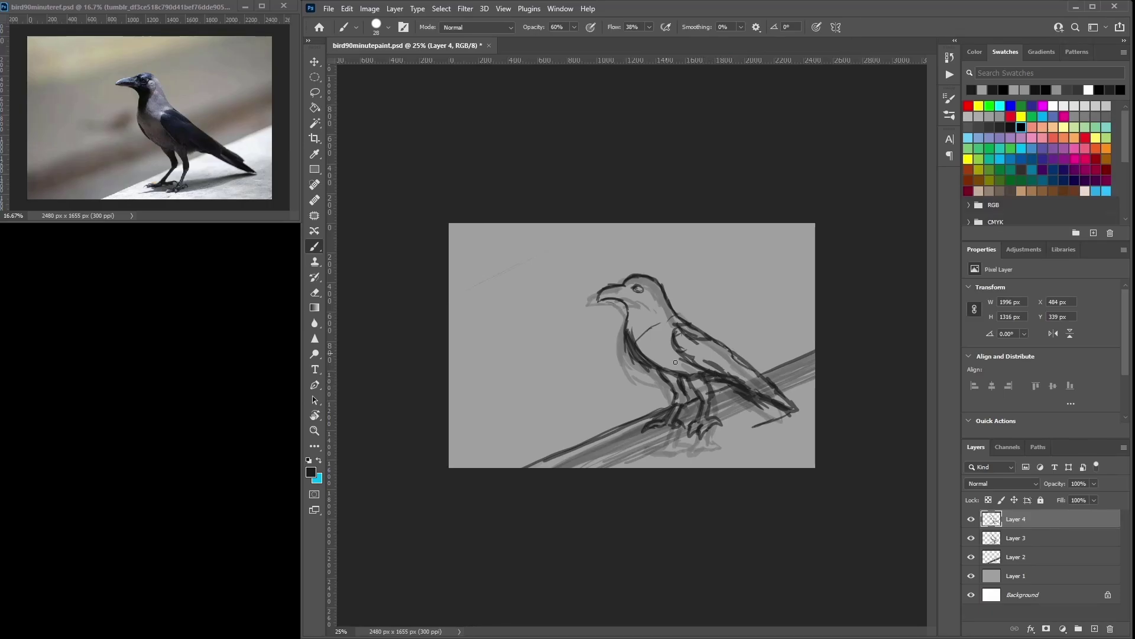
# Step: Set the brush to 45 px and reshape the crow's breast and belly line with sampled dark and gray tones
pyautogui.moveTo(683, 376); pyautogui.dragTo(650, 370)
pyautogui.keyDown('alt'); pyautogui.click(658, 358); pyautogui.keyUp('alt')
pyautogui.rightClick(655, 360)
pyautogui.moveTo(732, 342); pyautogui.dragTo(738, 343)
pyautogui.click(709, 267)
pyautogui.moveTo(638, 337)
pyautogui.mouseDown()
pyautogui.moveTo(655, 329)
pyautogui.moveTo(645, 360)
pyautogui.moveTo(674, 369)
pyautogui.moveTo(629, 357)
pyautogui.moveTo(640, 365)
pyautogui.moveTo(634, 339)
pyautogui.moveTo(650, 369)
pyautogui.moveTo(642, 363)
pyautogui.mouseUp()
pyautogui.keyDown('alt'); pyautogui.click(627, 328); pyautogui.keyUp('alt')
pyautogui.keyDown('alt'); pyautogui.click(664, 337); pyautogui.keyUp('alt')
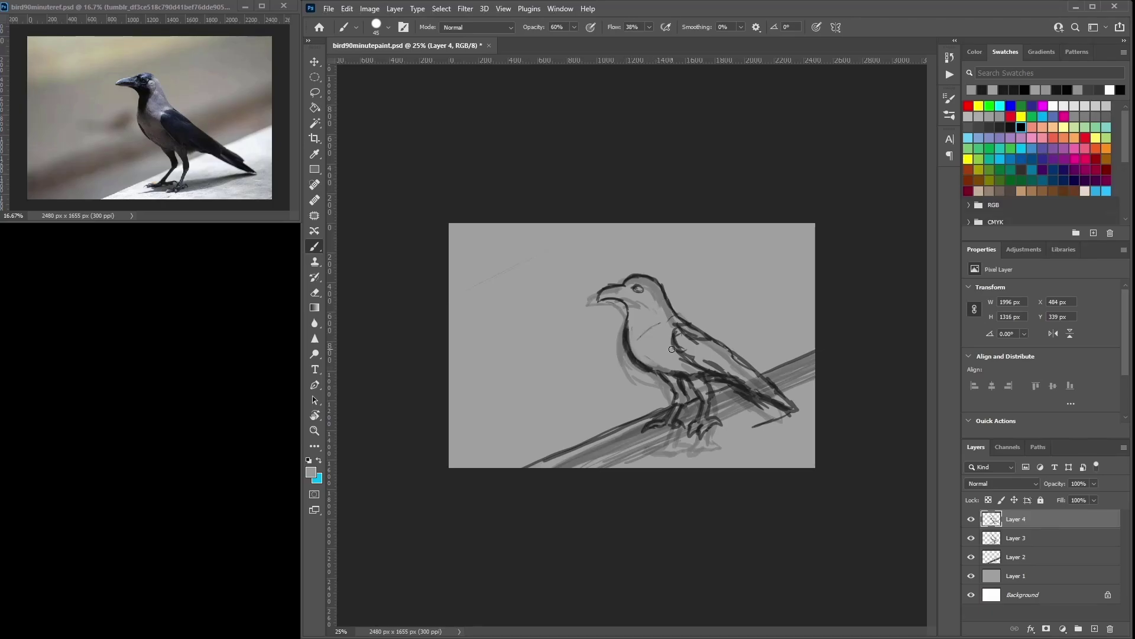
# Step: Lasso the crow's head, rotate it by about -4.68 degrees into a raised pose, and clear the selection
pyautogui.click(315, 93)
pyautogui.moveTo(677, 305)
pyautogui.mouseDown()
pyautogui.moveTo(588, 292)
pyautogui.moveTo(674, 310)
pyautogui.moveTo(690, 268)
pyautogui.moveTo(677, 249)
pyautogui.mouseUp()
pyautogui.press('v')
pyautogui.hotkey('ctrl', 't')
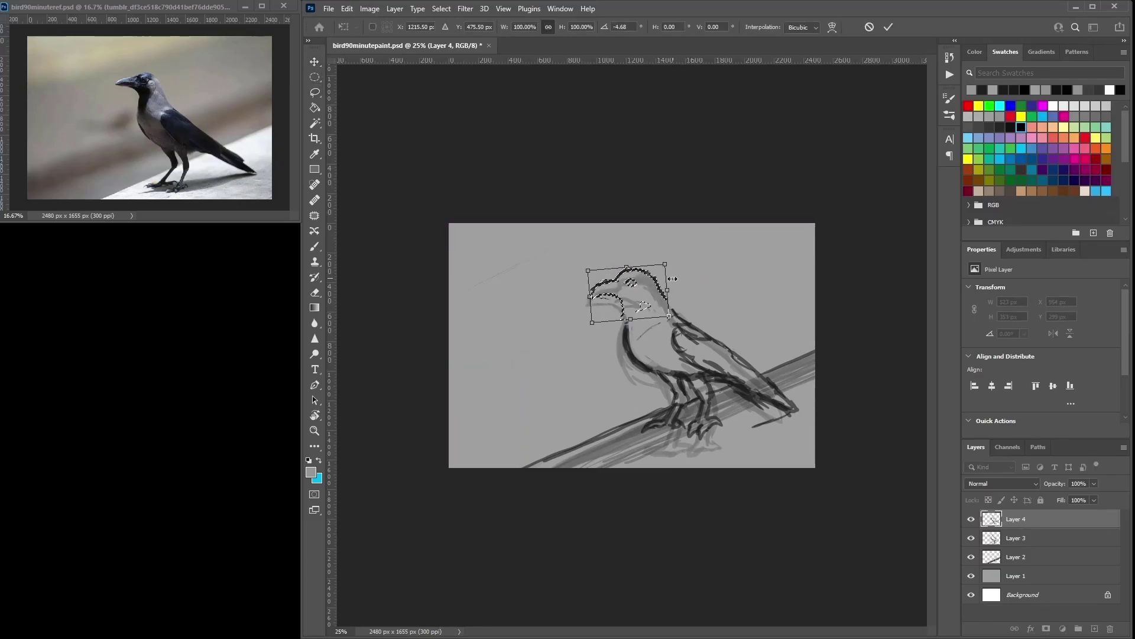
pyautogui.click(316, 246)
pyautogui.click(441, 8)
pyautogui.click(452, 32)
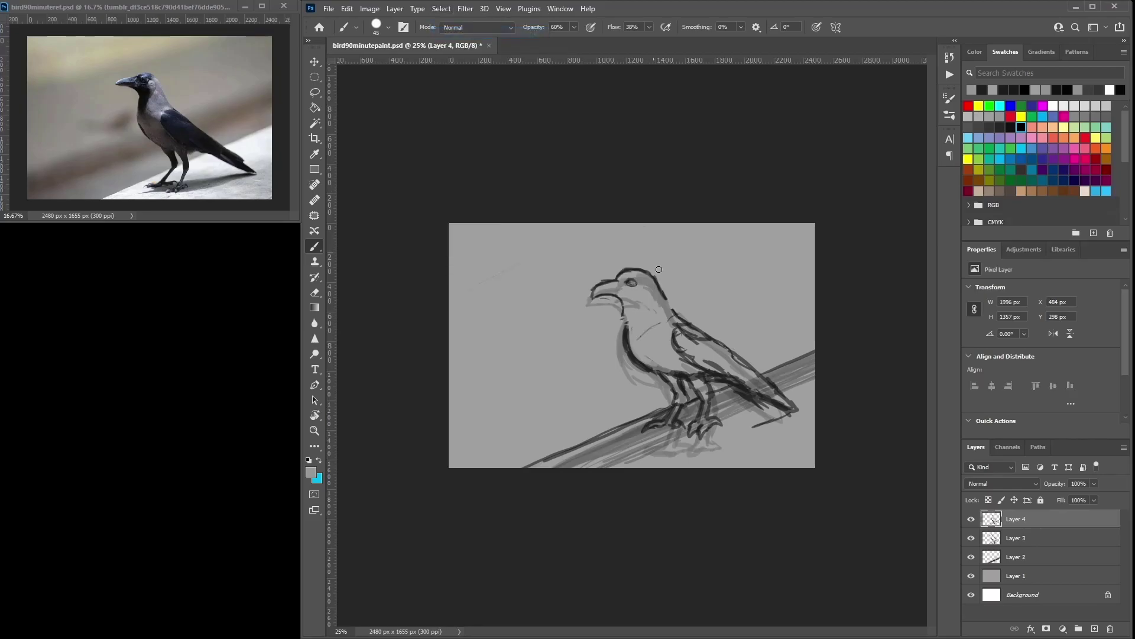
# Step: Reconnect the rotated head to the body by thickening the nape, breast and belly lines in a sampled dark tone
pyautogui.keyDown('alt'); pyautogui.click(663, 294); pyautogui.keyUp('alt')
pyautogui.moveTo(670, 294)
pyautogui.mouseDown()
pyautogui.moveTo(629, 267)
pyautogui.moveTo(675, 307)
pyautogui.moveTo(624, 311)
pyautogui.moveTo(621, 339)
pyautogui.moveTo(628, 355)
pyautogui.moveTo(674, 376)
pyautogui.mouseUp()
pyautogui.moveTo(636, 343)
pyautogui.mouseDown()
pyautogui.moveTo(654, 369)
pyautogui.moveTo(627, 322)
pyautogui.mouseUp()
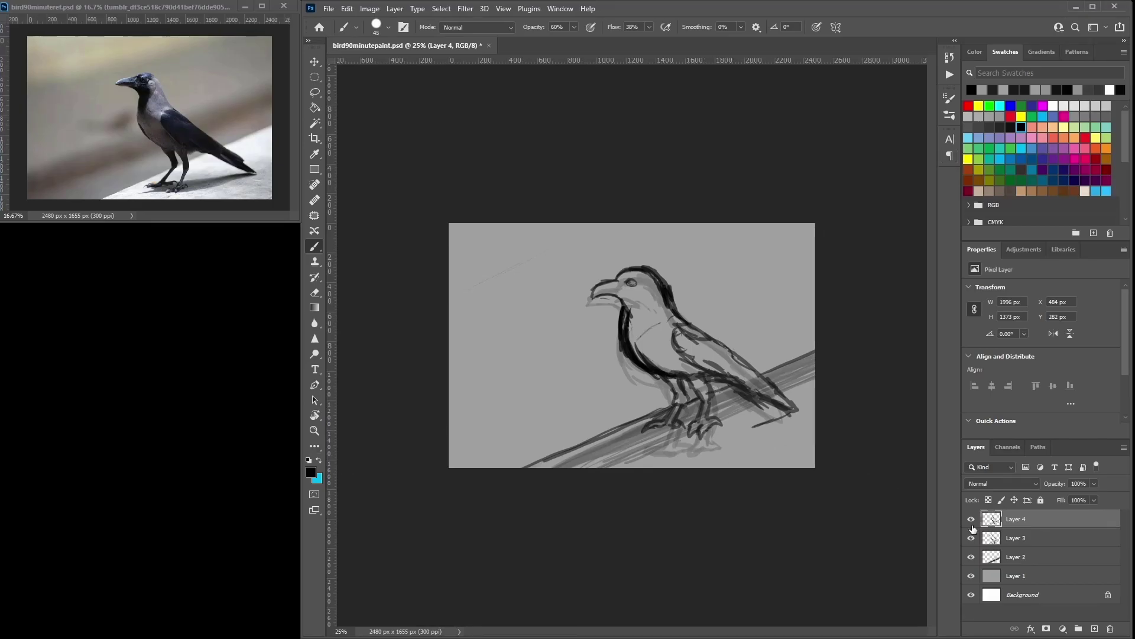
# Step: Hide Layer 3 and Layer 2, and lower Layer 4's opacity to 25%
pyautogui.click(971, 537)
pyautogui.click(971, 558)
pyautogui.click(972, 558)
pyautogui.click(972, 558)
pyautogui.click(971, 558)
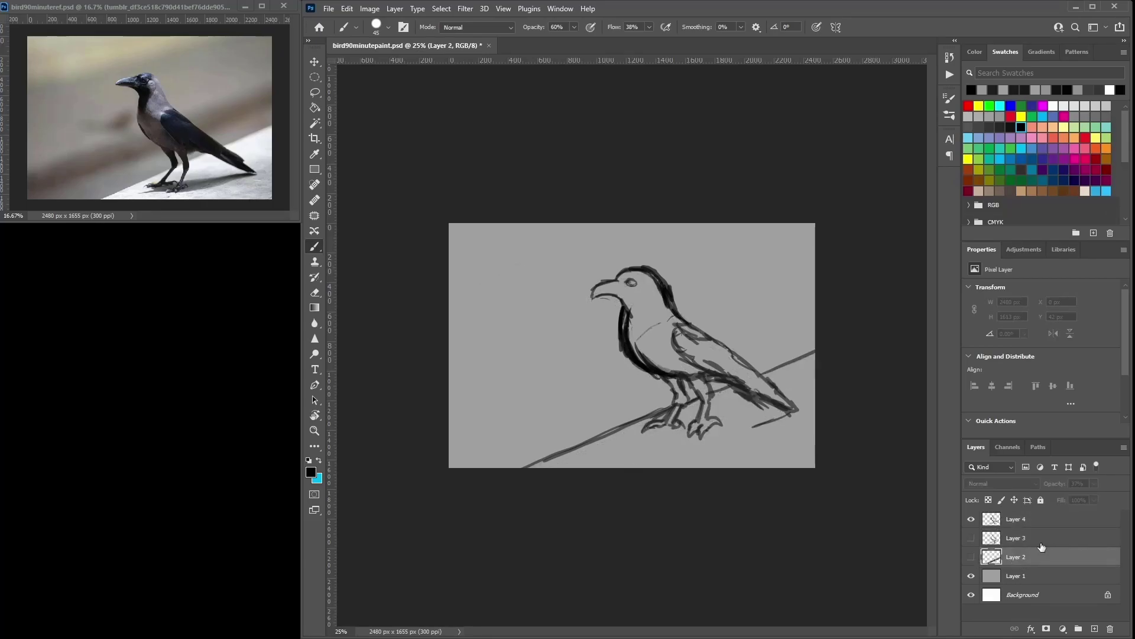
pyautogui.click(1035, 521)
pyautogui.click(1094, 484)
pyautogui.moveTo(1086, 491); pyautogui.dragTo(1054, 496)
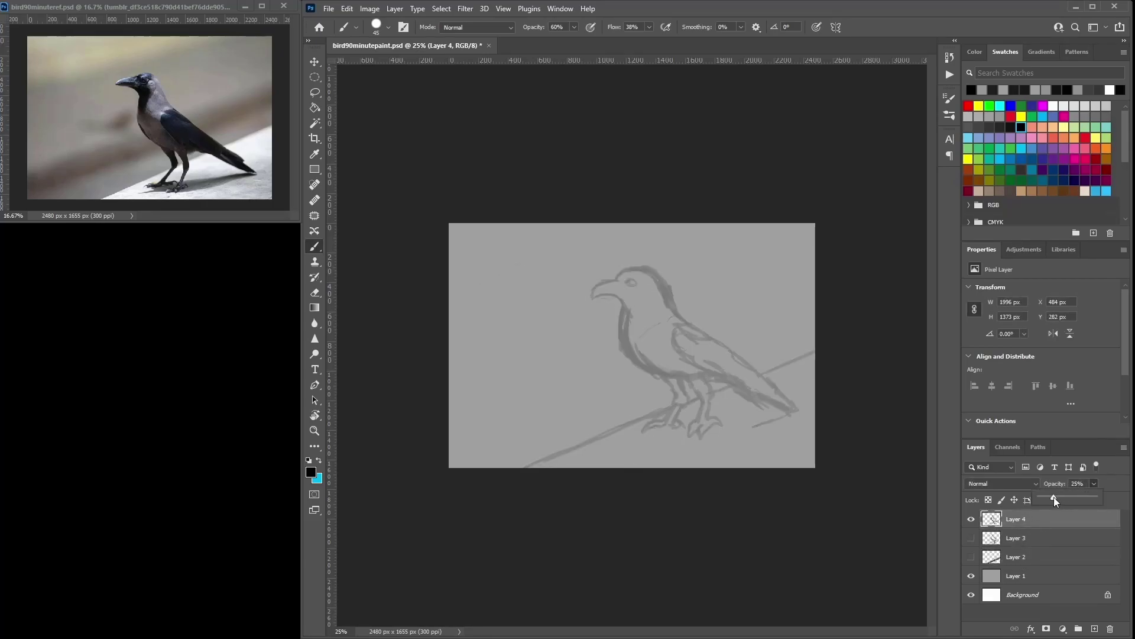
# Step: Add a new layer and draw the crow's beak, eye, head and breast outline on it in black
pyautogui.click(1020, 128)
pyautogui.click(1095, 628)
pyautogui.moveTo(598, 283)
pyautogui.mouseDown()
pyautogui.moveTo(611, 279)
pyautogui.moveTo(587, 299)
pyautogui.moveTo(612, 296)
pyautogui.mouseUp()
pyautogui.moveTo(617, 280)
pyautogui.mouseDown()
pyautogui.moveTo(669, 263)
pyautogui.moveTo(649, 267)
pyautogui.moveTo(672, 281)
pyautogui.moveTo(642, 281)
pyautogui.mouseUp()
pyautogui.moveTo(621, 298)
pyautogui.mouseDown()
pyautogui.moveTo(624, 358)
pyautogui.moveTo(683, 385)
pyautogui.mouseUp()
# Step: Outline the crow's back, wing and tail feathers in black on Layer 5
pyautogui.moveTo(674, 309)
pyautogui.mouseDown()
pyautogui.moveTo(659, 275)
pyautogui.moveTo(674, 304)
pyautogui.moveTo(772, 374)
pyautogui.moveTo(763, 370)
pyautogui.mouseUp()
pyautogui.moveTo(670, 332)
pyautogui.mouseDown()
pyautogui.moveTo(722, 376)
pyautogui.moveTo(791, 408)
pyautogui.mouseUp()
pyautogui.moveTo(745, 372); pyautogui.dragTo(796, 400)
pyautogui.moveTo(762, 366)
pyautogui.mouseDown()
pyautogui.moveTo(777, 377)
pyautogui.moveTo(664, 324)
pyautogui.mouseUp()
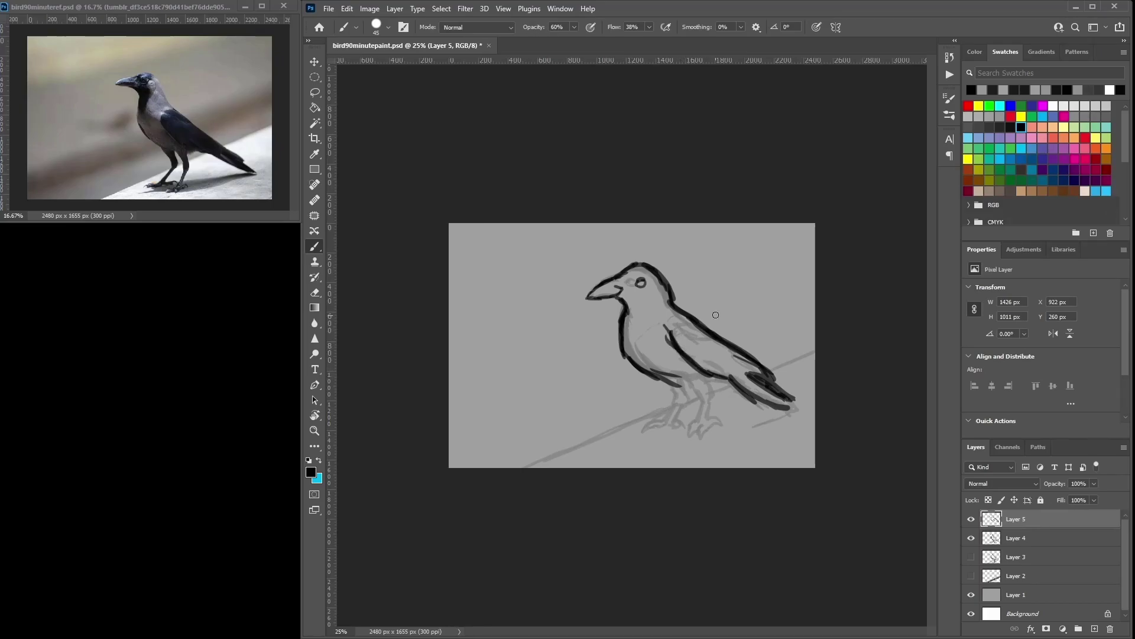
# Step: Draw two converging perch lines from the crow's feet toward the lower left, and start the front leg
pyautogui.moveTo(726, 377)
pyautogui.mouseDown()
pyautogui.moveTo(672, 377)
pyautogui.moveTo(712, 382)
pyautogui.moveTo(473, 460)
pyautogui.mouseUp()
pyautogui.moveTo(676, 398); pyautogui.dragTo(520, 466)
pyautogui.moveTo(659, 405); pyautogui.dragTo(602, 436)
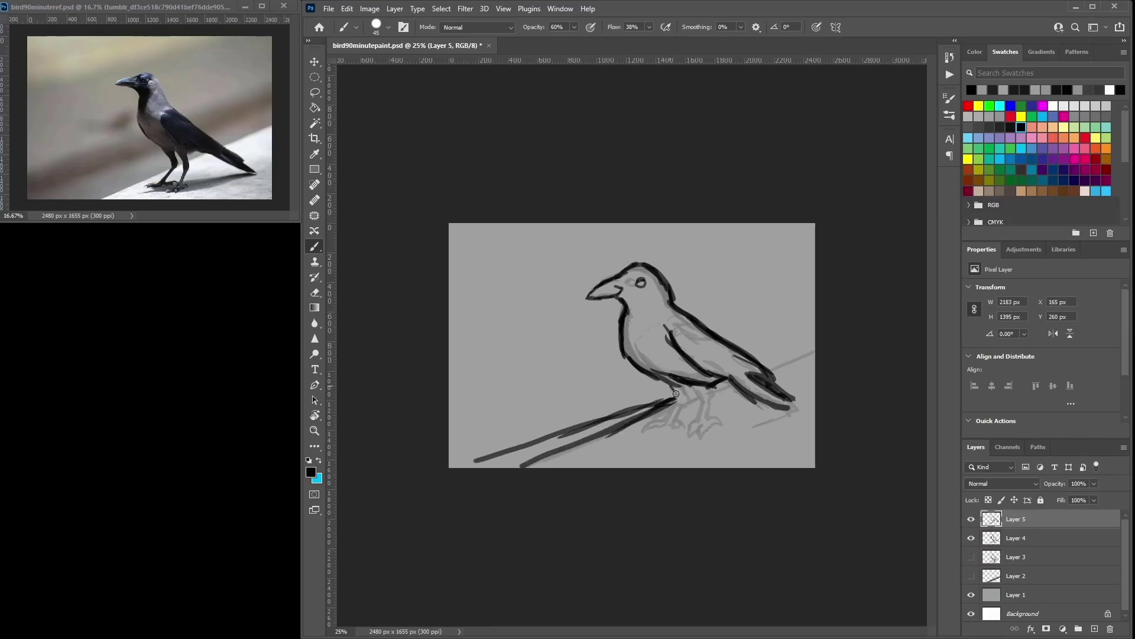
pyautogui.moveTo(671, 388); pyautogui.dragTo(689, 404)
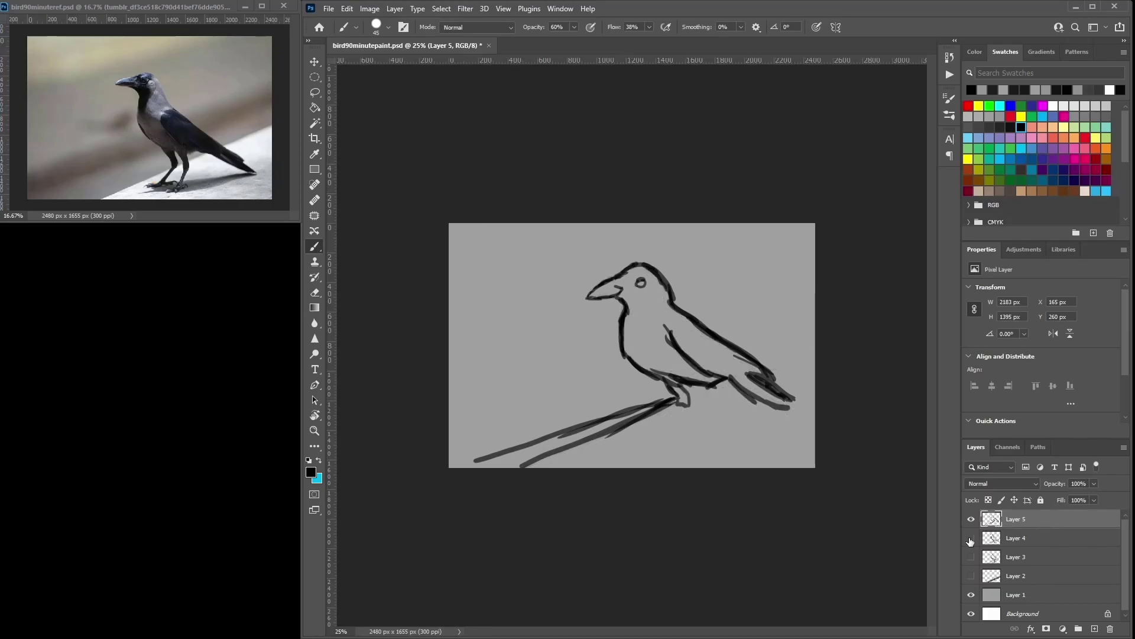
# Step: Lower Layer 5's opacity to fade the outline and add a new layer above it
pyautogui.click(1094, 483)
pyautogui.moveTo(1098, 495)
pyautogui.mouseDown()
pyautogui.moveTo(1051, 499)
pyautogui.moveTo(1074, 495)
pyautogui.mouseUp()
pyautogui.click(1023, 541)
pyautogui.click(1094, 483)
pyautogui.click(1095, 629)
# Step: Set the brush to 17 px and draw the crow's beak and throat as fine lines on Layer 6
pyautogui.rightClick(733, 343)
pyautogui.click(803, 370)
pyautogui.click(623, 273)
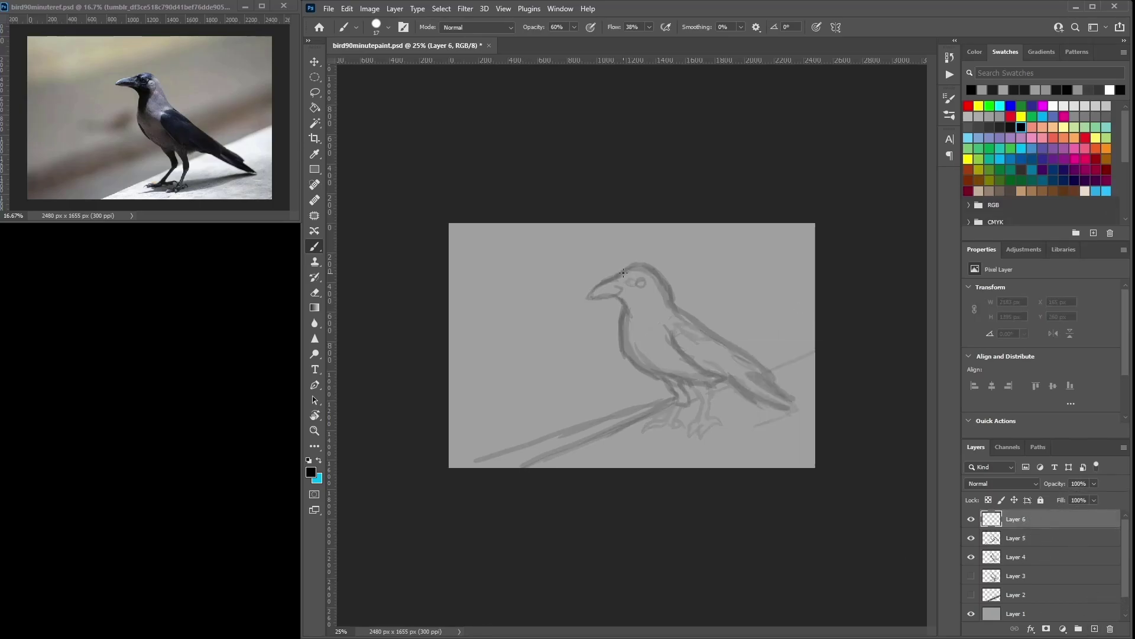
pyautogui.hotkey('ctrl', '+')
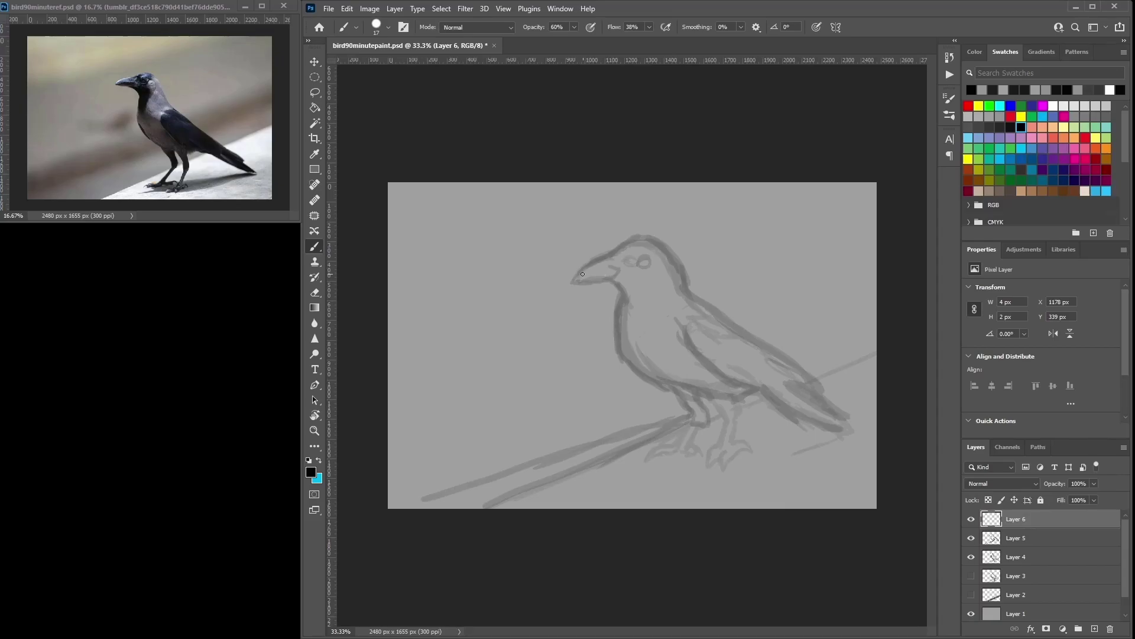
pyautogui.moveTo(582, 266)
pyautogui.mouseDown()
pyautogui.moveTo(603, 261)
pyautogui.moveTo(562, 279)
pyautogui.moveTo(616, 276)
pyautogui.mouseUp()
pyautogui.moveTo(608, 284); pyautogui.dragTo(620, 296)
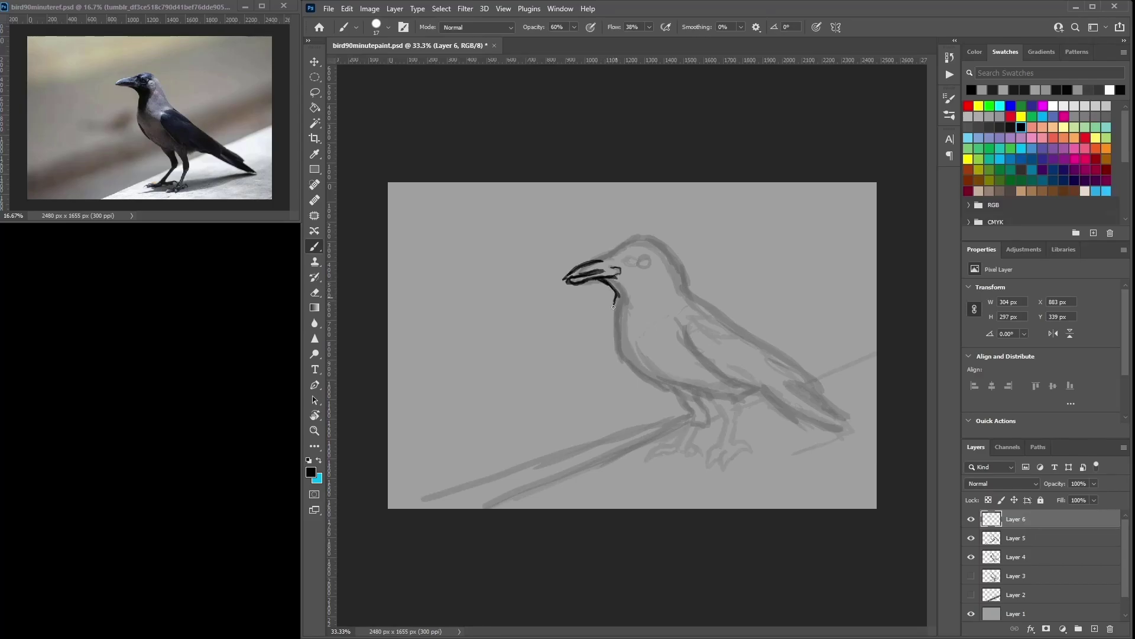
# Step: Draw fine lines for the crow's breast, thigh, head, eye, back, wing and tail, and extend the beak tip
pyautogui.moveTo(615, 310)
pyautogui.mouseDown()
pyautogui.moveTo(635, 363)
pyautogui.moveTo(666, 369)
pyautogui.moveTo(643, 369)
pyautogui.moveTo(671, 387)
pyautogui.moveTo(641, 367)
pyautogui.moveTo(672, 397)
pyautogui.mouseUp()
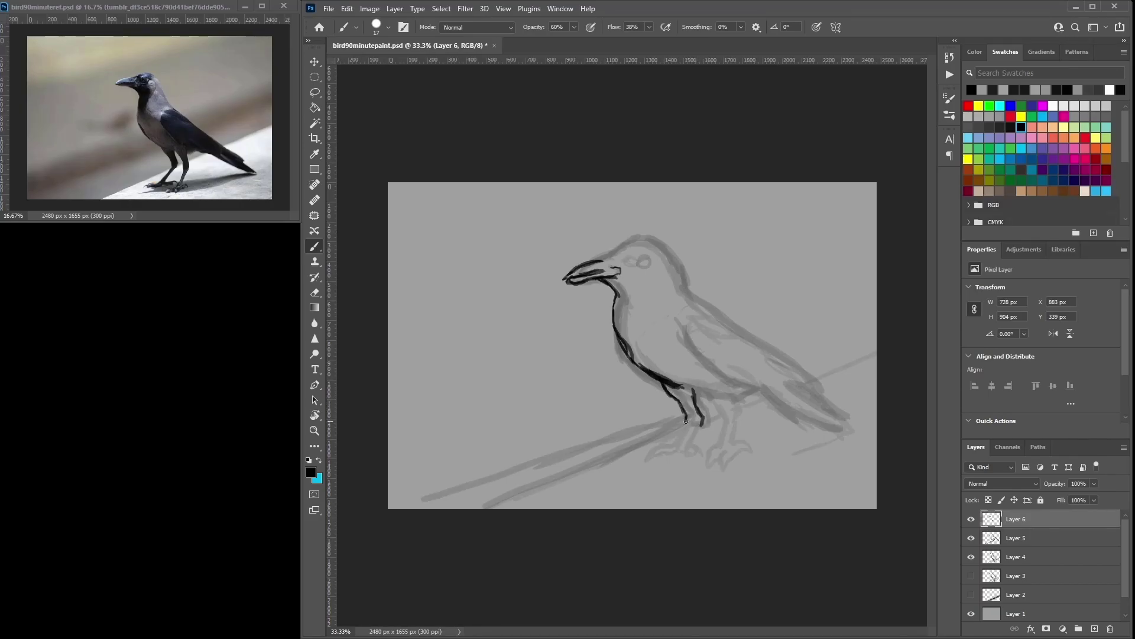
pyautogui.moveTo(672, 378); pyautogui.dragTo(713, 394)
pyautogui.moveTo(657, 279)
pyautogui.mouseDown()
pyautogui.moveTo(661, 266)
pyautogui.moveTo(659, 278)
pyautogui.moveTo(638, 255)
pyautogui.moveTo(611, 255)
pyautogui.moveTo(668, 241)
pyautogui.moveTo(692, 290)
pyautogui.moveTo(811, 377)
pyautogui.moveTo(851, 424)
pyautogui.moveTo(729, 369)
pyautogui.moveTo(726, 379)
pyautogui.moveTo(687, 342)
pyautogui.moveTo(686, 324)
pyautogui.moveTo(741, 340)
pyautogui.moveTo(684, 340)
pyautogui.mouseUp()
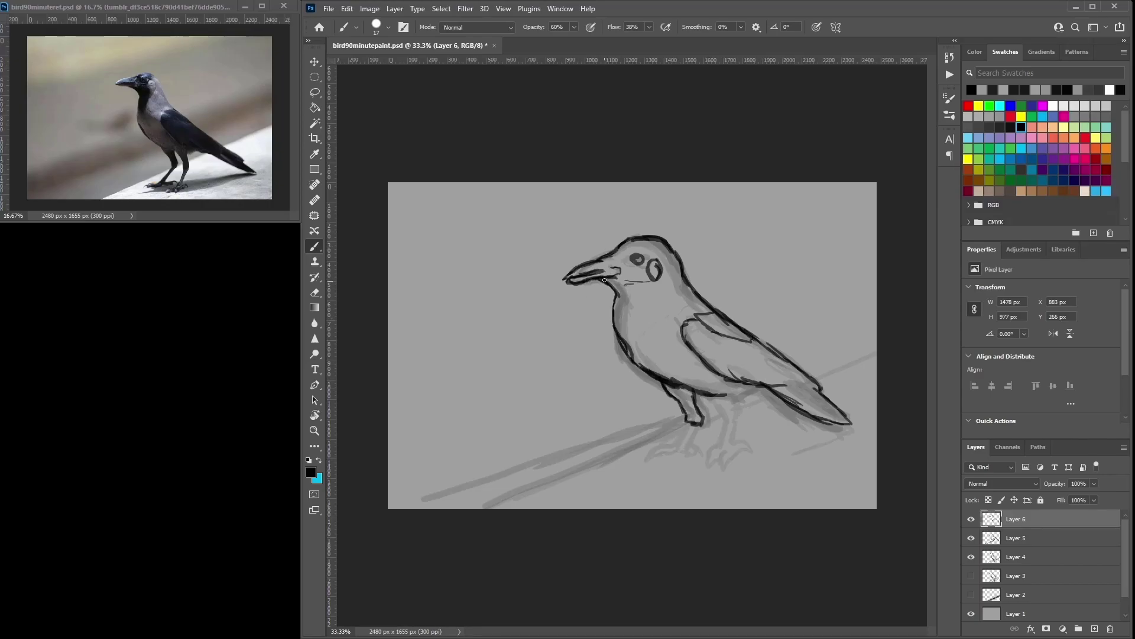
pyautogui.moveTo(562, 285); pyautogui.dragTo(601, 272)
# Step: Draw the crow's legs and clawed feet in fine lines, and trace the lower perch edge toward the lower left
pyautogui.moveTo(729, 398)
pyautogui.mouseDown()
pyautogui.moveTo(733, 444)
pyautogui.moveTo(721, 438)
pyautogui.mouseUp()
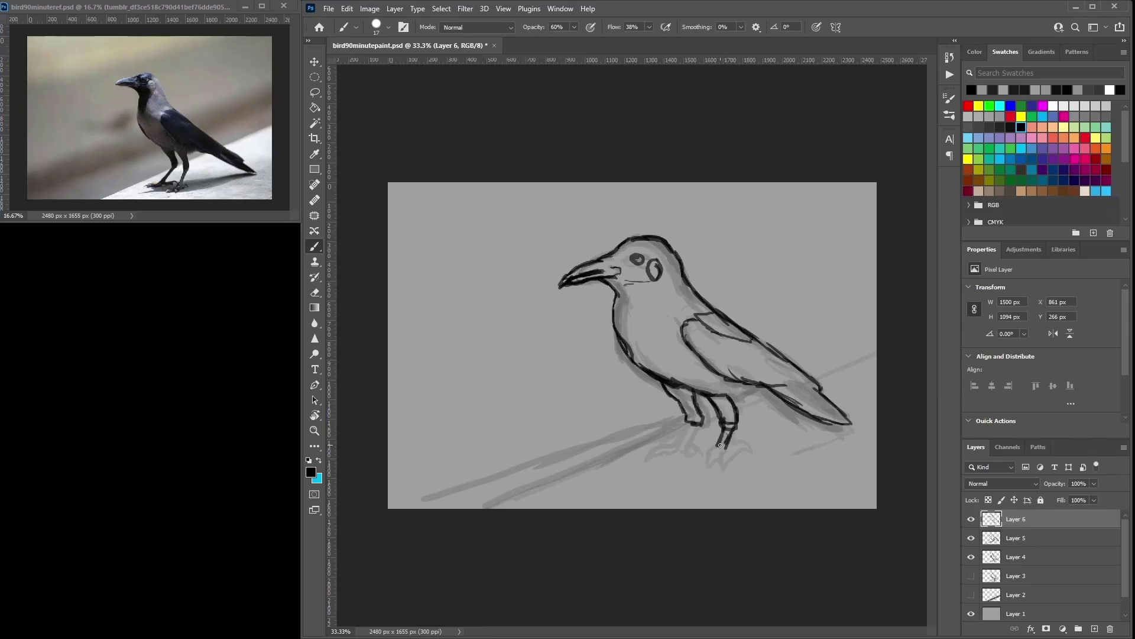
pyautogui.moveTo(719, 457); pyautogui.dragTo(728, 455)
pyautogui.moveTo(703, 421); pyautogui.dragTo(667, 458)
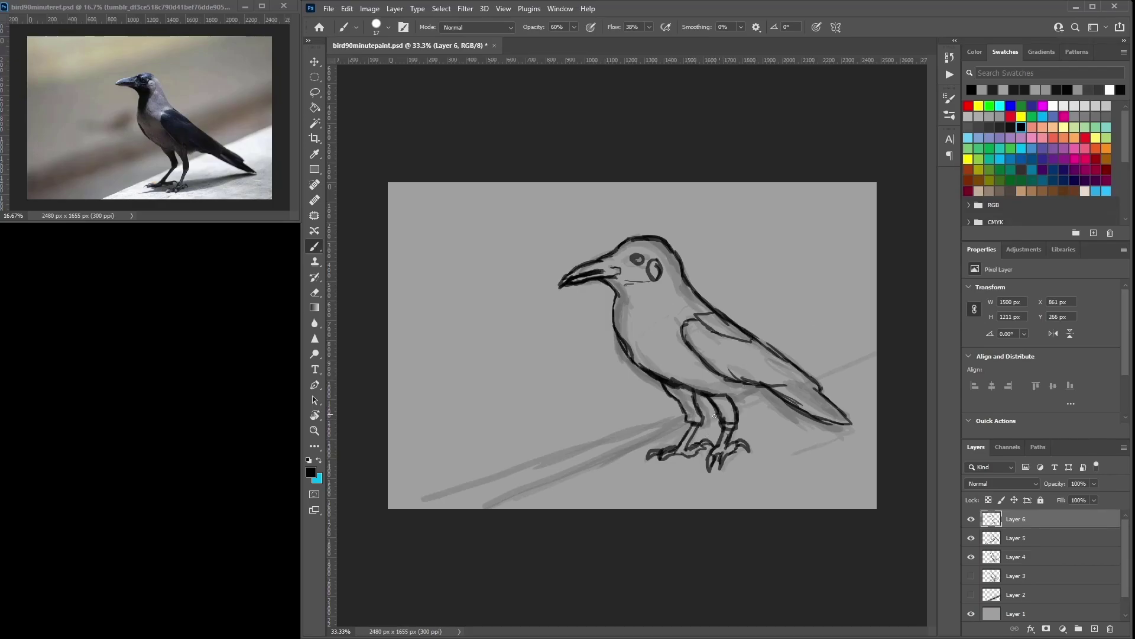
pyautogui.moveTo(692, 421); pyautogui.dragTo(490, 507)
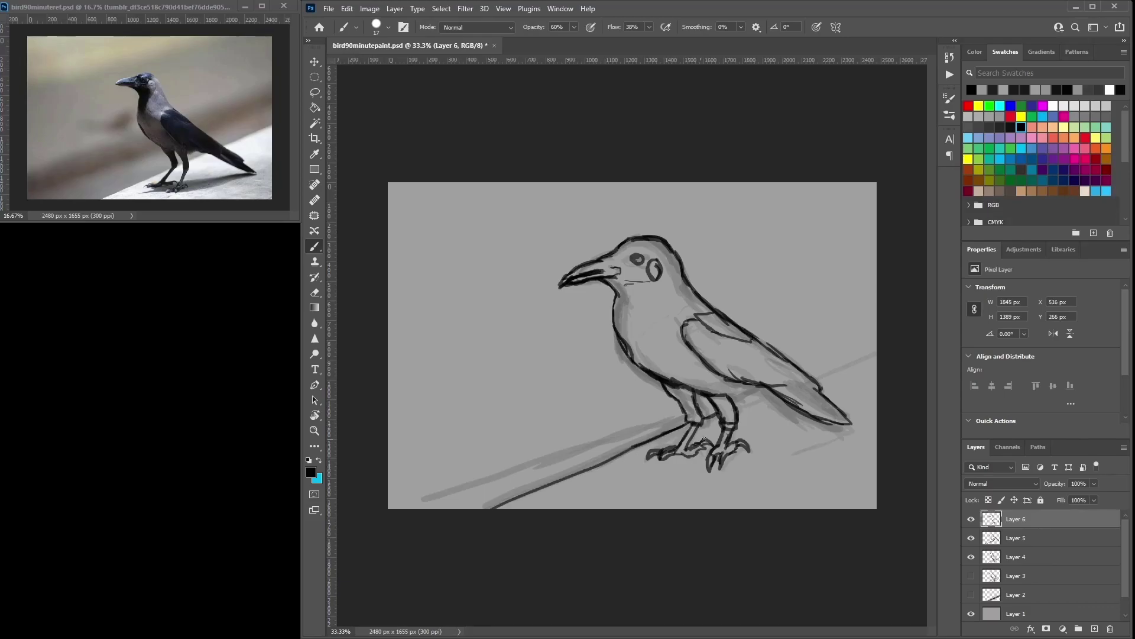
# Step: Draw the perch edge beneath the tail and out to the canvas edge behind it, and hide Layer 5 and Layer 4
pyautogui.moveTo(736, 409)
pyautogui.mouseDown()
pyautogui.moveTo(750, 393)
pyautogui.moveTo(811, 418)
pyautogui.mouseUp()
pyautogui.moveTo(816, 376); pyautogui.dragTo(887, 344)
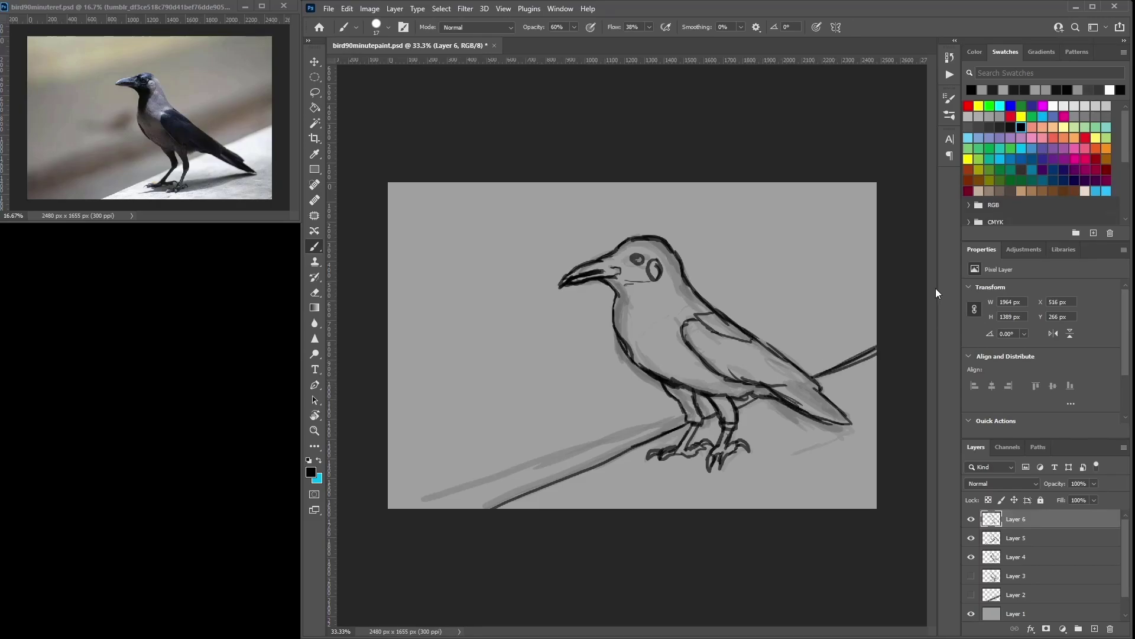
pyautogui.click(971, 537)
pyautogui.click(974, 559)
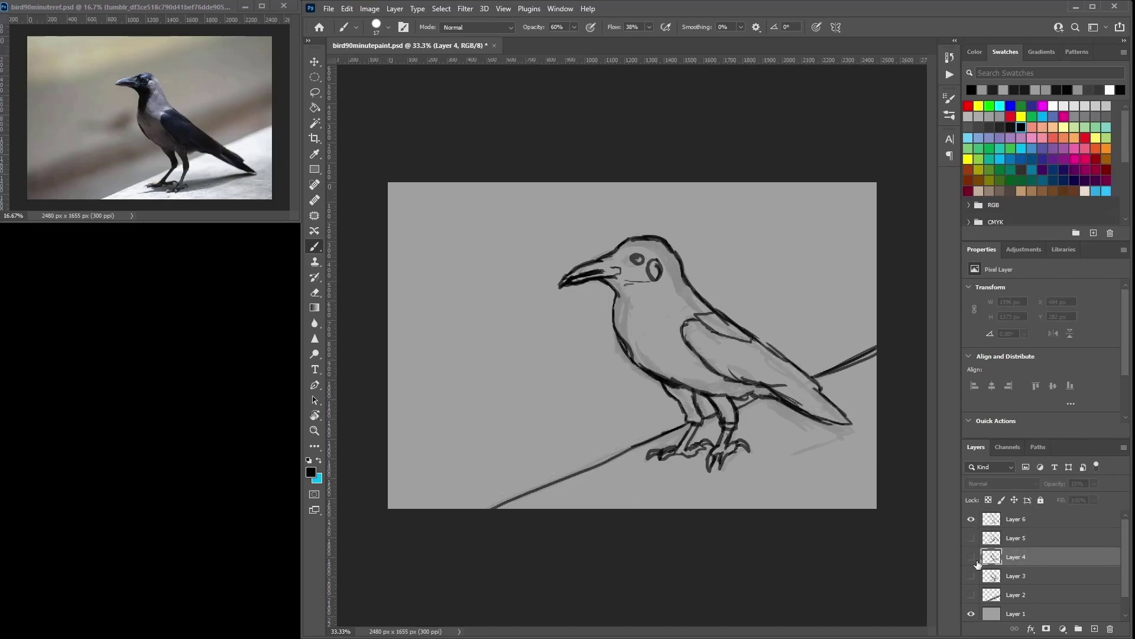
pyautogui.click(971, 557)
# Step: Add a layer above Layer 1 and paint a wide tan diagonal band across it with a 73 px soft round brush
pyautogui.click(1059, 613)
pyautogui.click(1095, 628)
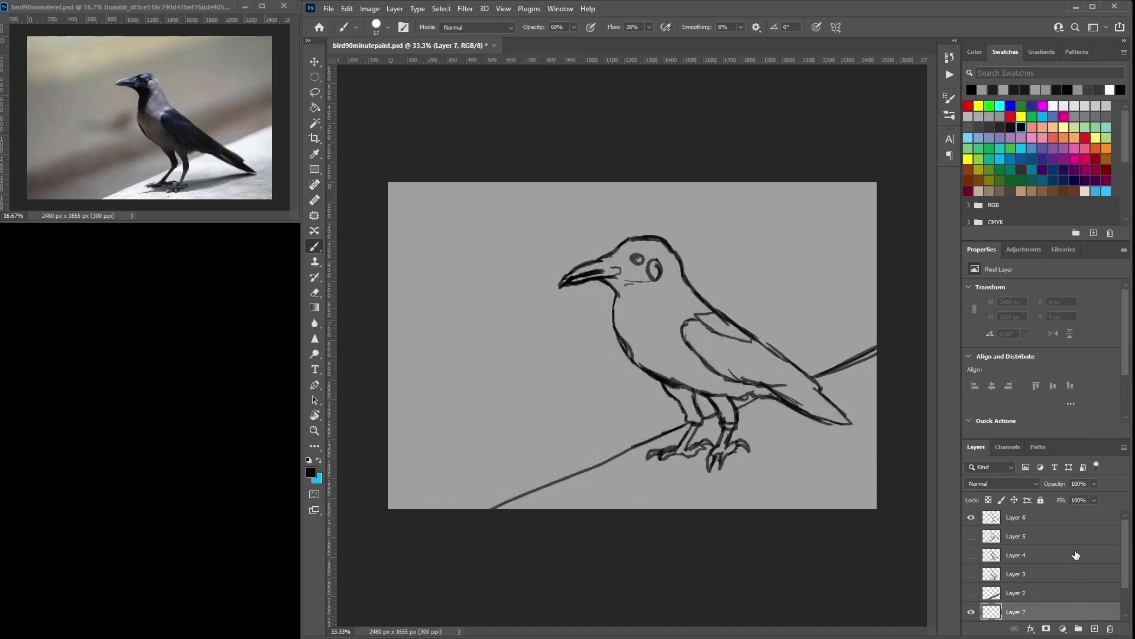
pyautogui.click(1022, 191)
pyautogui.rightClick(759, 326)
pyautogui.click(842, 364)
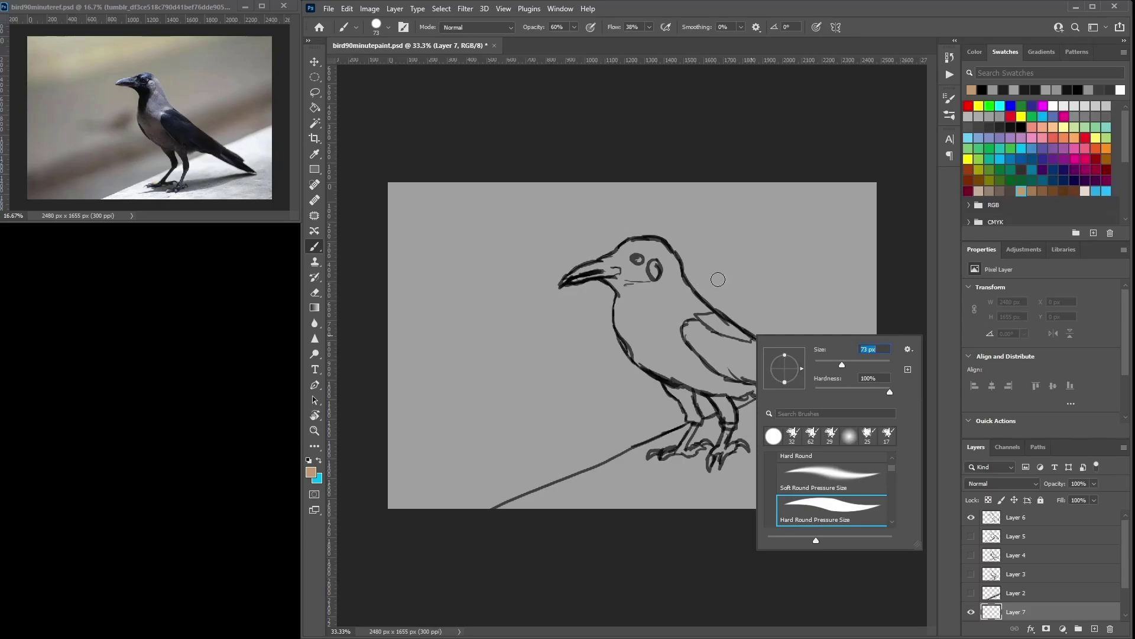
pyautogui.click(373, 24)
pyautogui.click(380, 26)
pyautogui.click(409, 176)
pyautogui.moveTo(747, 326)
pyautogui.mouseDown()
pyautogui.moveTo(802, 330)
pyautogui.moveTo(783, 354)
pyautogui.moveTo(835, 324)
pyautogui.moveTo(692, 351)
pyautogui.moveTo(595, 390)
pyautogui.moveTo(679, 379)
pyautogui.moveTo(454, 441)
pyautogui.moveTo(667, 367)
pyautogui.moveTo(421, 456)
pyautogui.moveTo(362, 507)
pyautogui.moveTo(563, 415)
pyautogui.mouseUp()
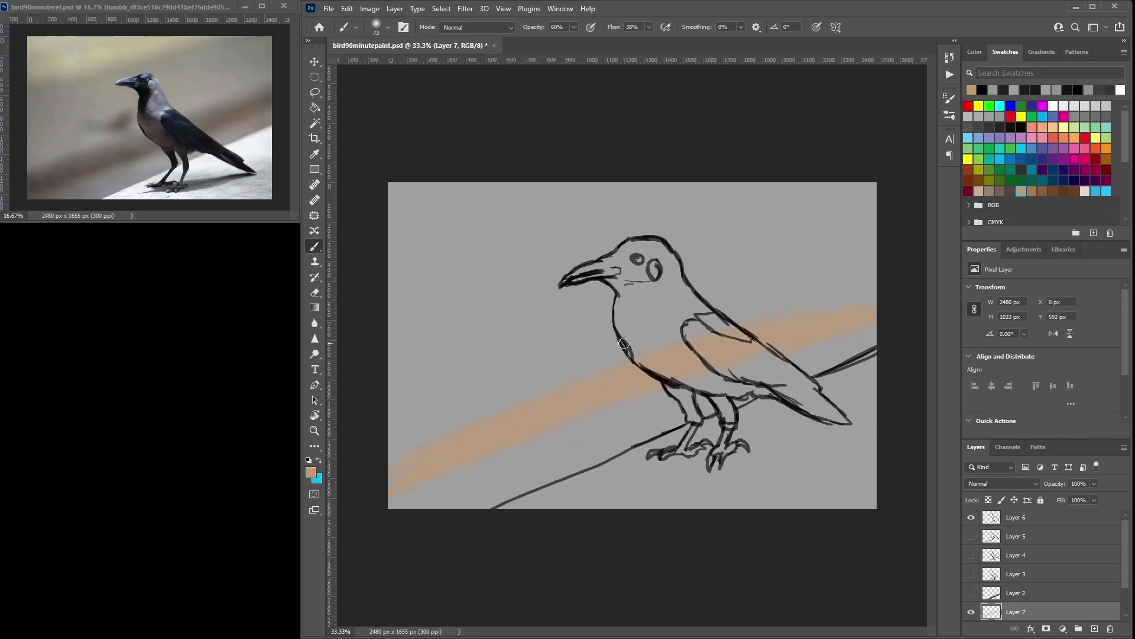
# Step: At 177 px, paint light beige across the upper-left background, then brown over the diagonal band and in a smudge before the breast
pyautogui.click(979, 190)
pyautogui.rightClick(708, 290)
pyautogui.click(824, 330)
pyautogui.moveTo(414, 235)
pyautogui.mouseDown()
pyautogui.moveTo(477, 187)
pyautogui.moveTo(406, 178)
pyautogui.moveTo(438, 218)
pyautogui.moveTo(580, 185)
pyautogui.moveTo(410, 196)
pyautogui.moveTo(529, 212)
pyautogui.mouseUp()
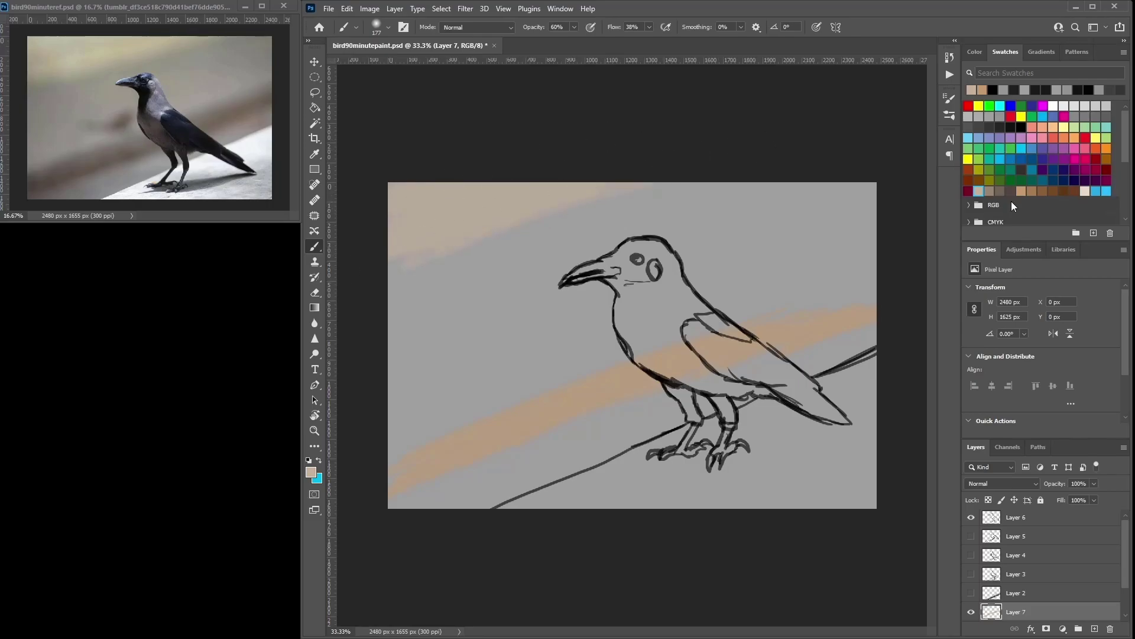
pyautogui.click(1000, 190)
pyautogui.moveTo(540, 311)
pyautogui.mouseDown()
pyautogui.moveTo(597, 309)
pyautogui.moveTo(550, 322)
pyautogui.moveTo(522, 354)
pyautogui.moveTo(528, 362)
pyautogui.moveTo(554, 343)
pyautogui.moveTo(559, 322)
pyautogui.moveTo(556, 342)
pyautogui.moveTo(553, 330)
pyautogui.moveTo(534, 349)
pyautogui.moveTo(584, 386)
pyautogui.moveTo(860, 313)
pyautogui.moveTo(799, 327)
pyautogui.moveTo(674, 386)
pyautogui.moveTo(588, 394)
pyautogui.moveTo(660, 362)
pyautogui.moveTo(417, 469)
pyautogui.moveTo(489, 445)
pyautogui.moveTo(501, 426)
pyautogui.mouseUp()
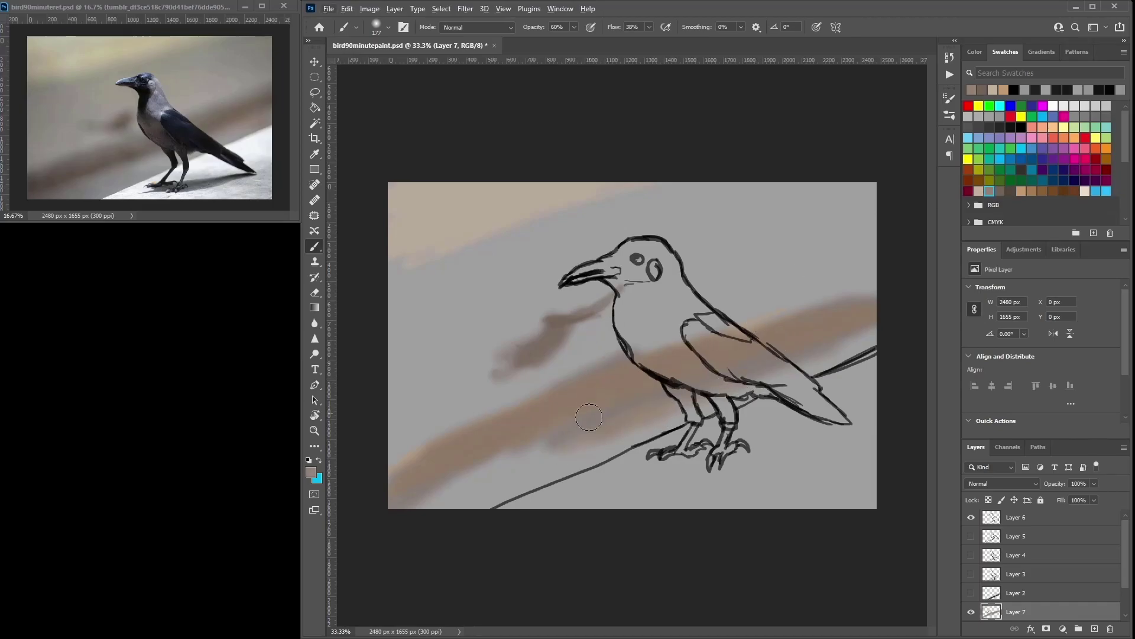
# Step: Mix a muted grey-beige foreground colour and fill the remaining background above the perch, softening the brown band and smudge
pyautogui.click(311, 472)
pyautogui.moveTo(436, 300); pyautogui.dragTo(459, 259)
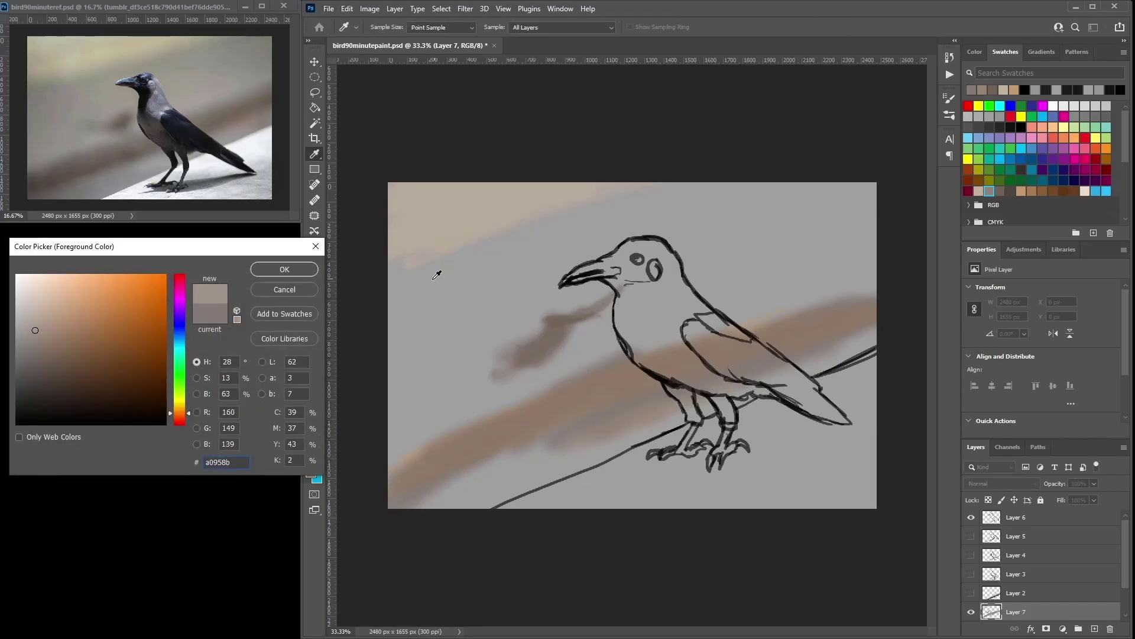
pyautogui.press('Return')
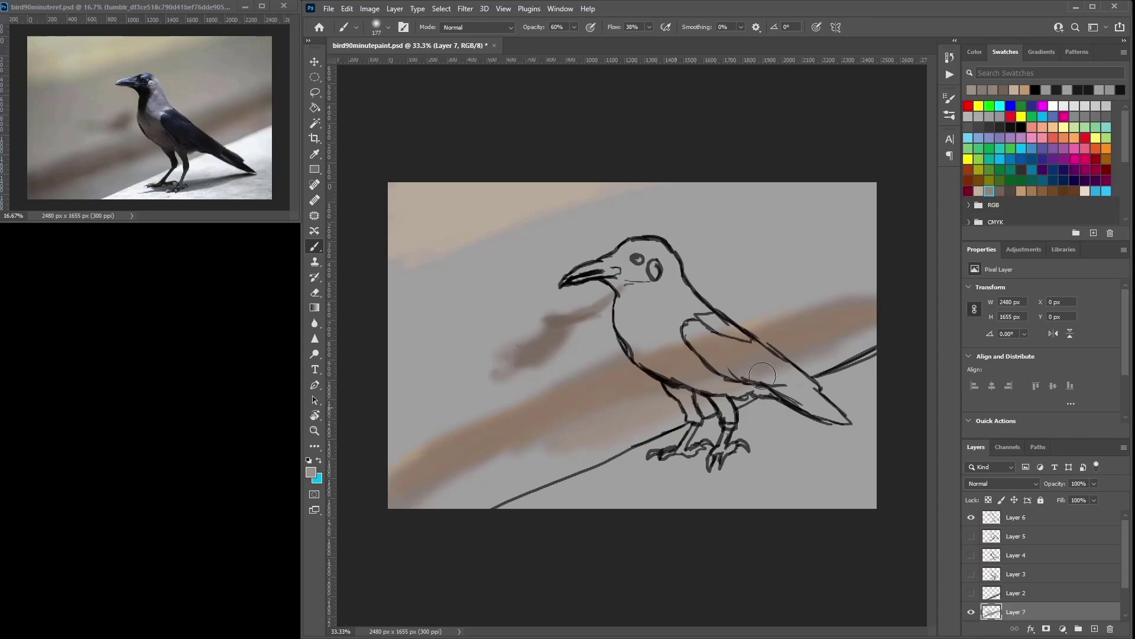
pyautogui.moveTo(539, 438); pyautogui.dragTo(474, 464)
pyautogui.moveTo(637, 315)
pyautogui.mouseDown()
pyautogui.moveTo(587, 318)
pyautogui.moveTo(643, 285)
pyautogui.moveTo(609, 301)
pyautogui.moveTo(614, 321)
pyautogui.moveTo(592, 300)
pyautogui.moveTo(532, 367)
pyautogui.mouseUp()
pyautogui.moveTo(735, 235)
pyautogui.mouseDown()
pyautogui.moveTo(587, 256)
pyautogui.moveTo(582, 214)
pyautogui.moveTo(499, 259)
pyautogui.moveTo(464, 252)
pyautogui.moveTo(406, 291)
pyautogui.moveTo(420, 309)
pyautogui.moveTo(536, 331)
pyautogui.moveTo(555, 370)
pyautogui.moveTo(457, 416)
pyautogui.moveTo(407, 341)
pyautogui.moveTo(531, 237)
pyautogui.moveTo(489, 233)
pyautogui.moveTo(690, 281)
pyautogui.mouseUp()
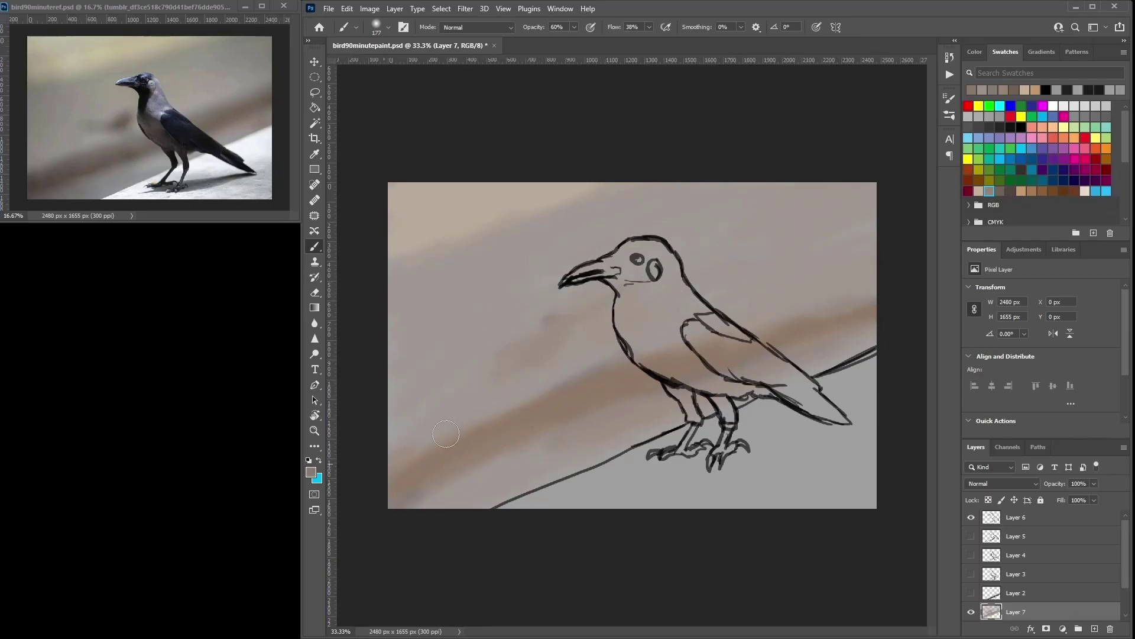
# Step: Paint a dark brown smudge in front of the crow's breast at 50 px and blend it with colours sampled nearby
pyautogui.click(1011, 191)
pyautogui.rightClick(674, 326)
pyautogui.click(664, 372)
pyautogui.moveTo(588, 323)
pyautogui.mouseDown()
pyautogui.moveTo(589, 338)
pyautogui.moveTo(597, 328)
pyautogui.moveTo(586, 346)
pyautogui.moveTo(597, 319)
pyautogui.moveTo(525, 366)
pyautogui.moveTo(596, 333)
pyautogui.moveTo(546, 359)
pyautogui.moveTo(520, 337)
pyautogui.mouseUp()
pyautogui.keyDown('alt'); pyautogui.click(584, 357); pyautogui.keyUp('alt')
pyautogui.keyDown('alt'); pyautogui.click(603, 325); pyautogui.keyUp('alt')
pyautogui.keyDown('alt'); pyautogui.click(560, 366); pyautogui.keyUp('alt')
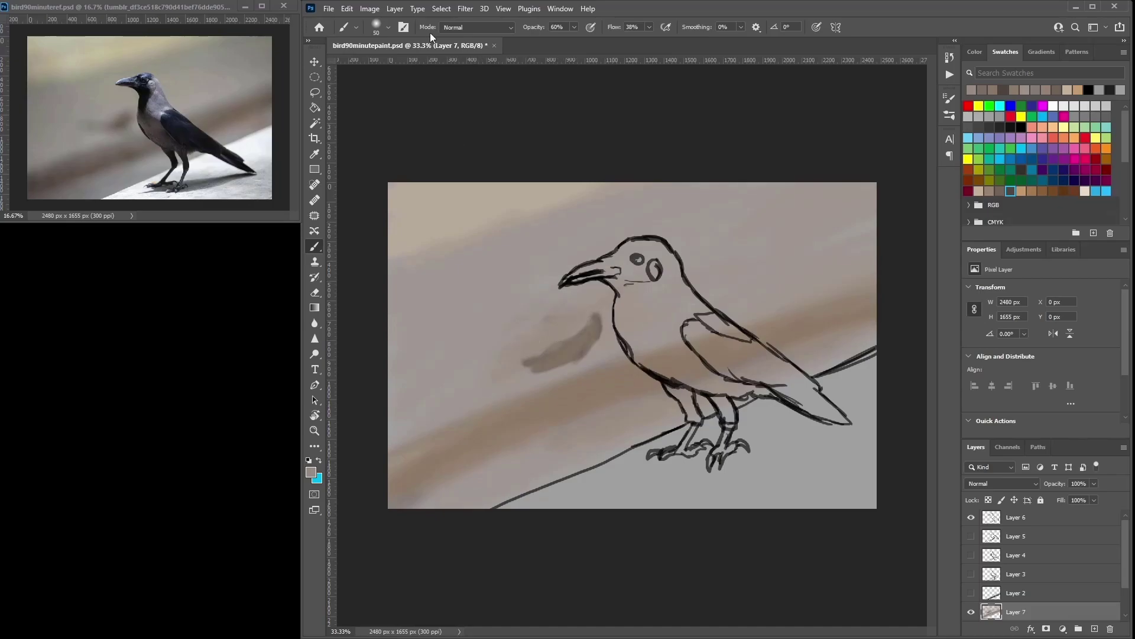
# Step: Convert Layer 7 to a smart object and soften the painted background with a blur filter
pyautogui.rightClick(1027, 606)
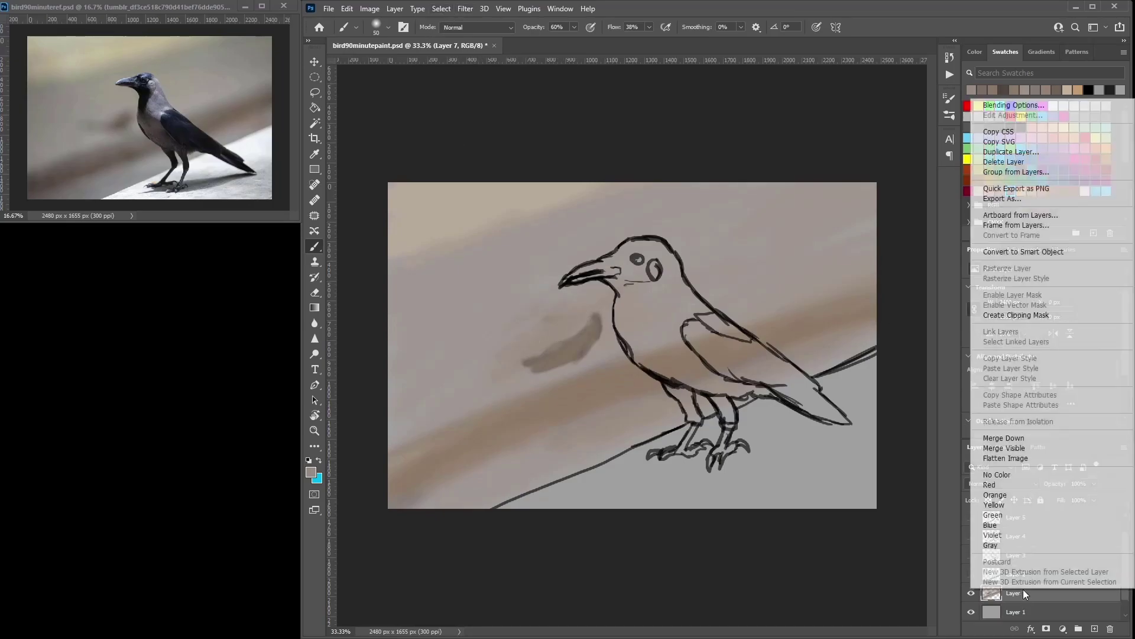
pyautogui.click(1032, 261)
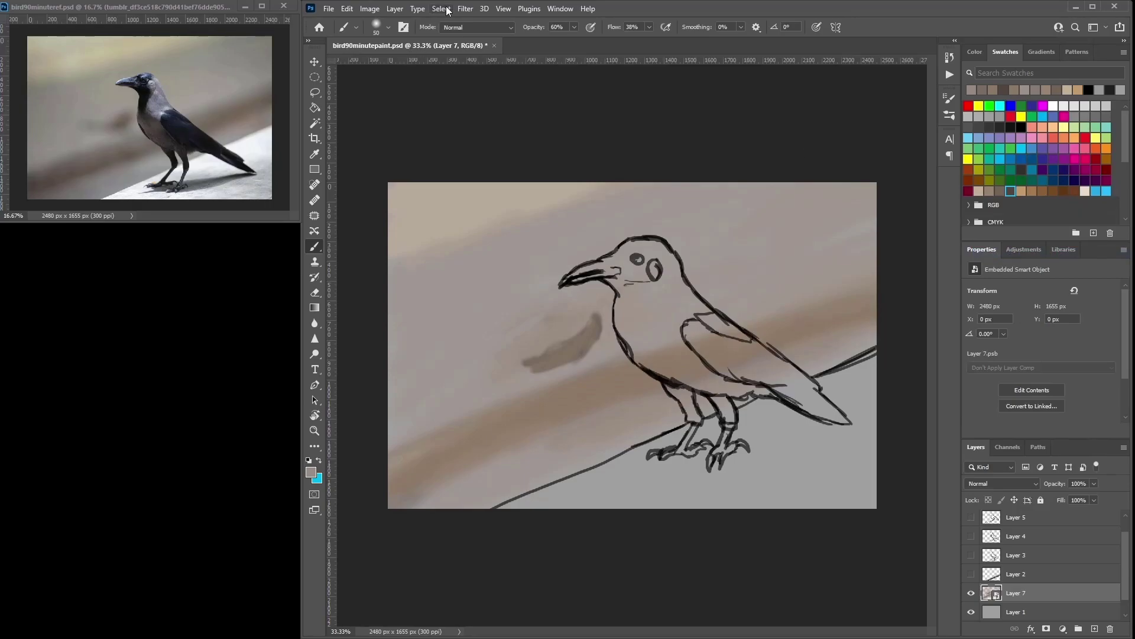
pyautogui.click(466, 9)
pyautogui.moveTo(491, 160)
pyautogui.click(636, 205)
pyautogui.click(632, 155)
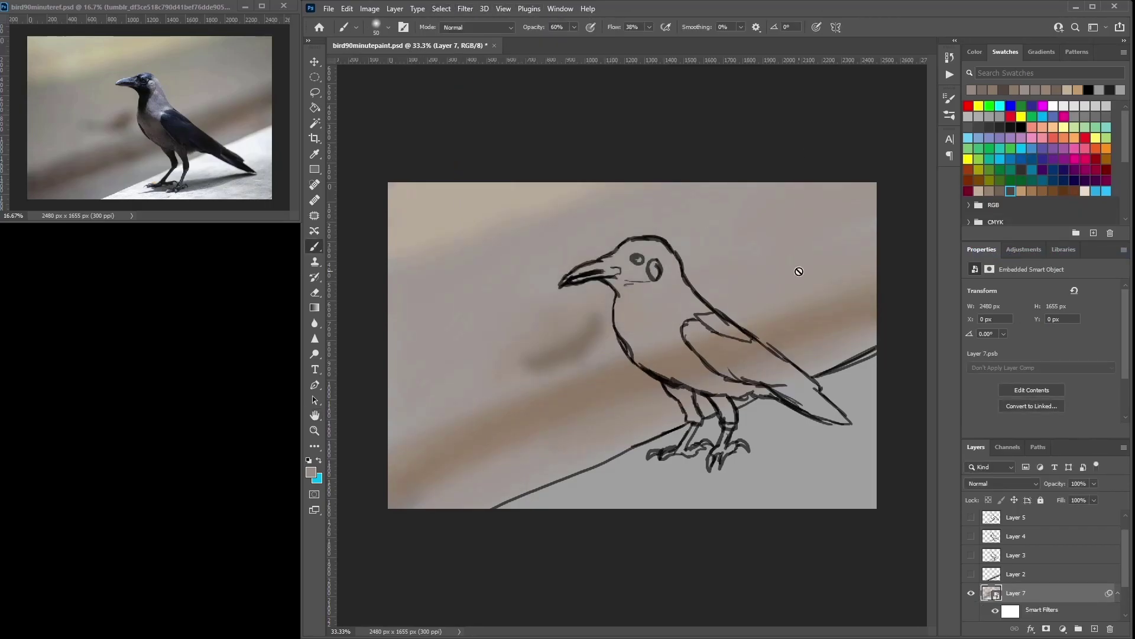
# Step: Add a layer directly below Layer 6 and fill the crow's head, beak, body, wing and tail with medium blue
pyautogui.scroll(1, 1023, 532)
pyautogui.click(1022, 520)
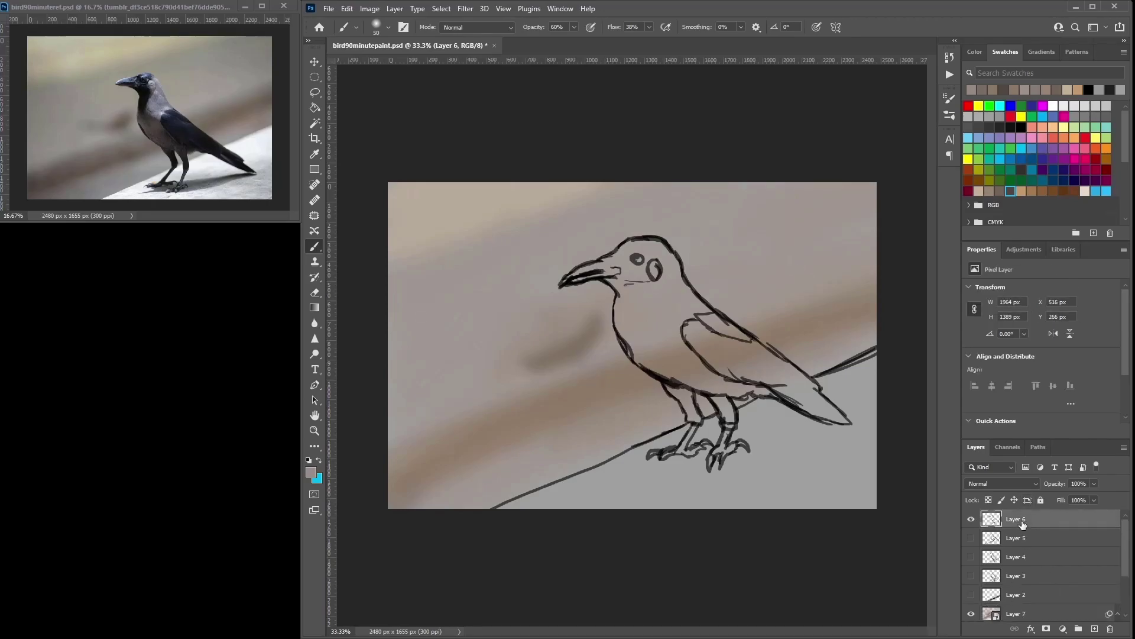
pyautogui.click(1020, 557)
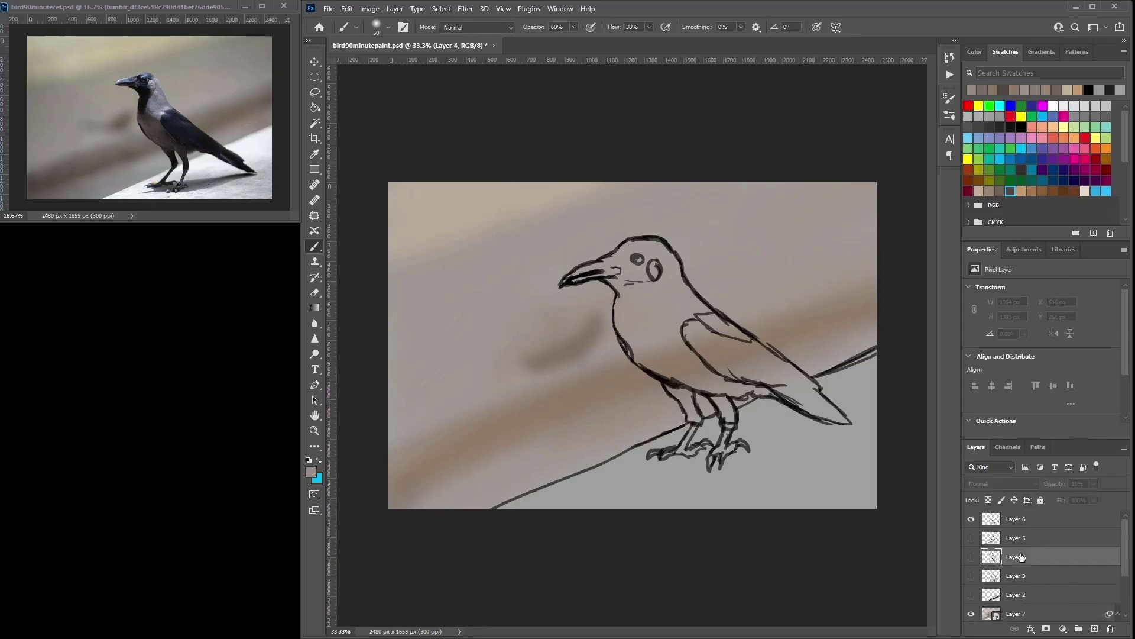
pyautogui.click(1095, 628)
pyautogui.click(1000, 116)
pyautogui.click(1031, 148)
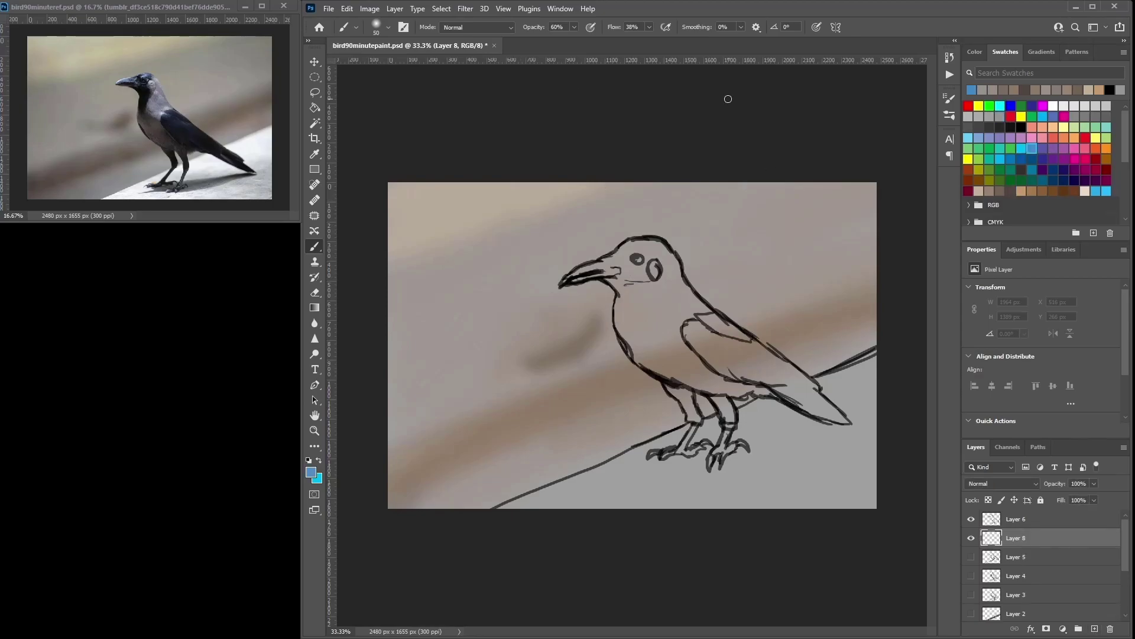
pyautogui.moveTo(660, 285)
pyautogui.mouseDown()
pyautogui.moveTo(656, 261)
pyautogui.moveTo(575, 279)
pyautogui.moveTo(604, 263)
pyautogui.moveTo(622, 270)
pyautogui.moveTo(629, 301)
pyautogui.moveTo(656, 300)
pyautogui.moveTo(670, 284)
pyautogui.moveTo(646, 330)
pyautogui.moveTo(619, 308)
pyautogui.moveTo(690, 343)
pyautogui.moveTo(704, 378)
pyautogui.moveTo(667, 324)
pyautogui.moveTo(670, 277)
pyautogui.mouseUp()
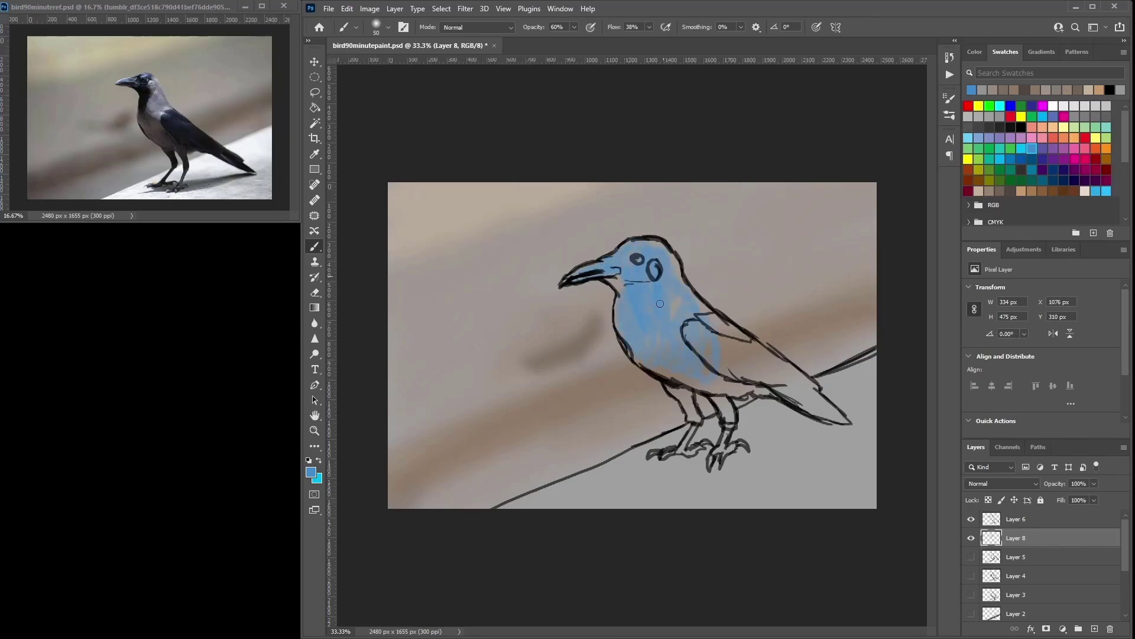
pyautogui.moveTo(710, 347)
pyautogui.mouseDown()
pyautogui.moveTo(735, 343)
pyautogui.moveTo(758, 373)
pyautogui.moveTo(805, 398)
pyautogui.moveTo(797, 389)
pyautogui.moveTo(828, 402)
pyautogui.mouseUp()
# Step: Paint the ledge beneath the crow light grey with a 155 px brush
pyautogui.click(1085, 105)
pyautogui.rightClick(828, 396)
pyautogui.moveTo(945, 443); pyautogui.dragTo(948, 444)
pyautogui.moveTo(810, 409)
pyautogui.mouseDown()
pyautogui.moveTo(715, 464)
pyautogui.moveTo(859, 396)
pyautogui.moveTo(889, 495)
pyautogui.moveTo(690, 474)
pyautogui.moveTo(583, 486)
pyautogui.mouseUp()
pyautogui.moveTo(895, 447); pyautogui.dragTo(840, 400)
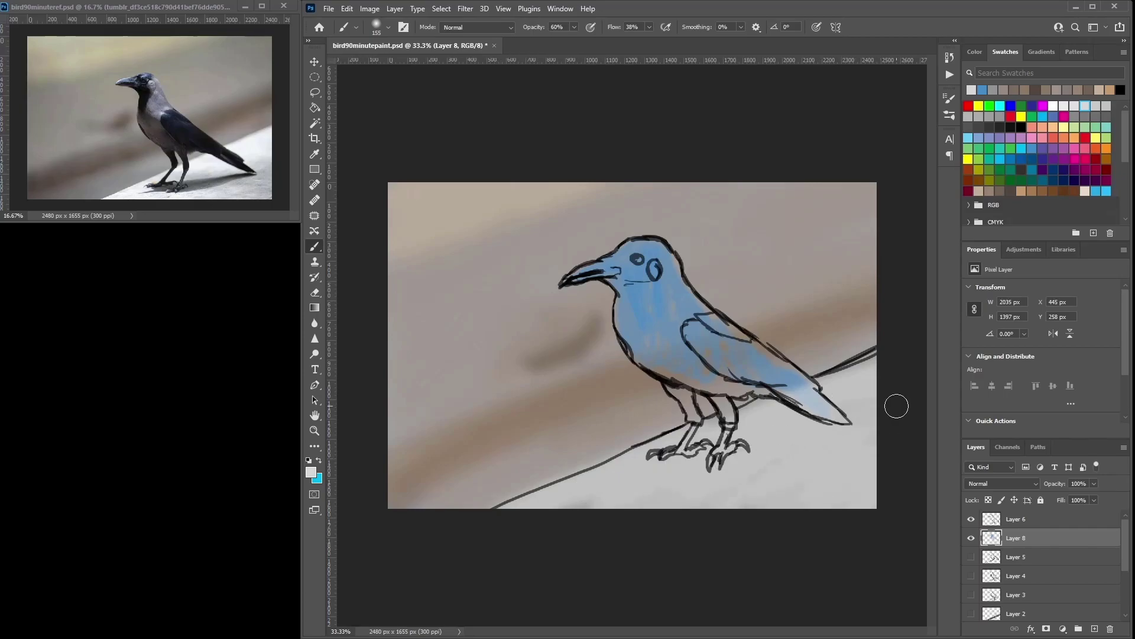
# Step: Paint the crow's legs, feet, belly, wing, tail, back and head bright cyan with a 48 px brush
pyautogui.rightClick(787, 405)
pyautogui.click(880, 432)
pyautogui.click(1022, 149)
pyautogui.moveTo(725, 401); pyautogui.dragTo(722, 444)
pyautogui.moveTo(674, 387); pyautogui.dragTo(686, 443)
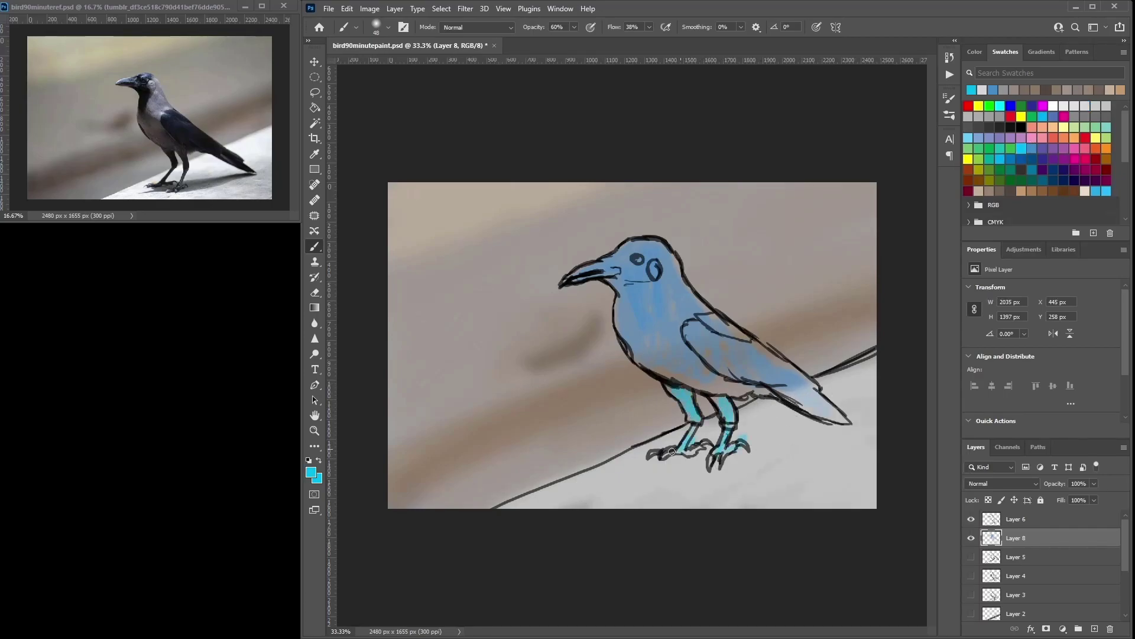
pyautogui.moveTo(678, 345)
pyautogui.mouseDown()
pyautogui.moveTo(678, 377)
pyautogui.moveTo(741, 386)
pyautogui.moveTo(712, 324)
pyautogui.moveTo(725, 321)
pyautogui.moveTo(772, 379)
pyautogui.moveTo(766, 393)
pyautogui.moveTo(805, 384)
pyautogui.mouseUp()
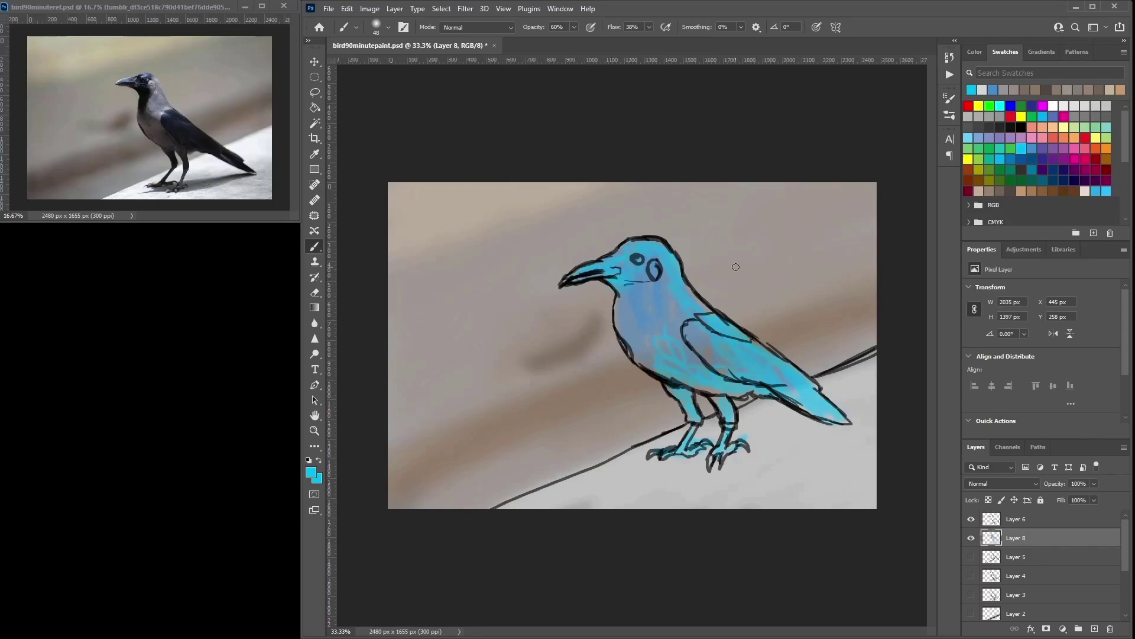
# Step: Duplicate the Layer 6 line art as a hidden backup copy placed below Layer 8
pyautogui.click(1019, 523)
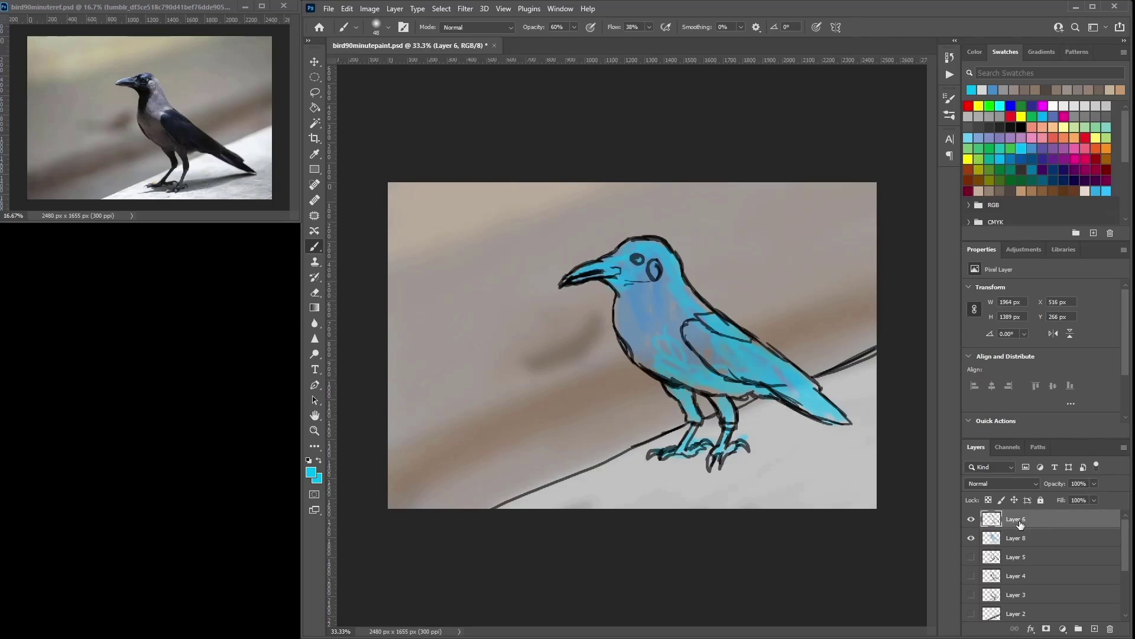
pyautogui.rightClick(1020, 523)
pyautogui.click(1017, 80)
pyautogui.press('Return')
pyautogui.click(971, 520)
pyautogui.moveTo(1023, 525); pyautogui.dragTo(1024, 564)
# Step: Merge Layer 6 with Layer 8 and lower the merged layer's opacity to 65%
pyautogui.click(1025, 538)
pyautogui.keyDown('shift'); pyautogui.click(1022, 521); pyautogui.keyUp('shift')
pyautogui.rightClick(1022, 517)
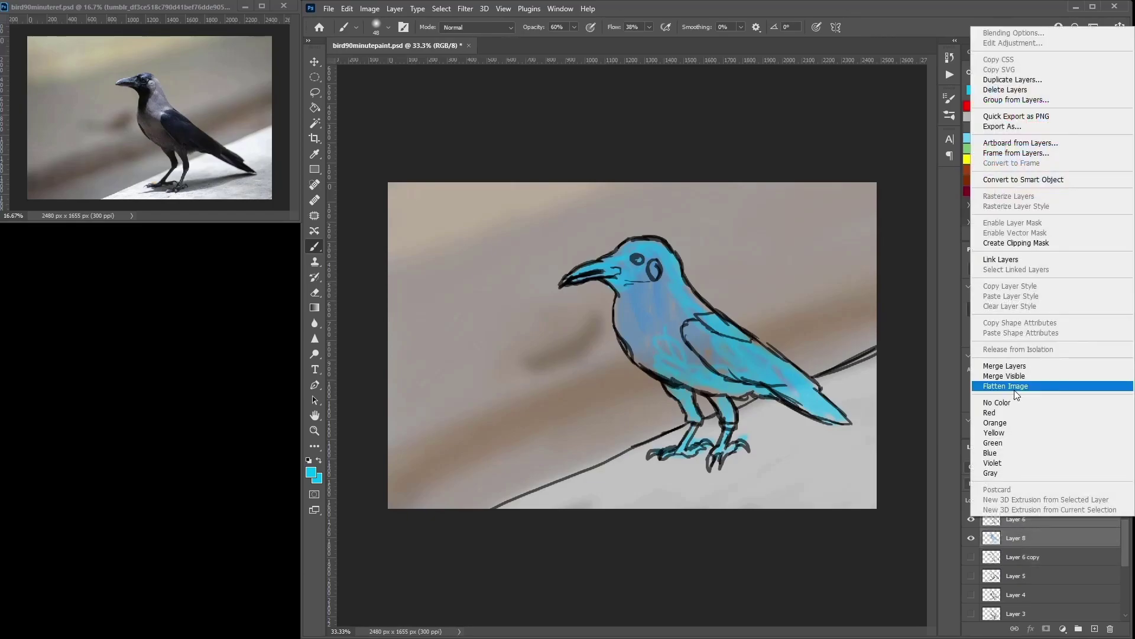
pyautogui.click(1005, 365)
pyautogui.moveTo(1095, 483); pyautogui.dragTo(1077, 498)
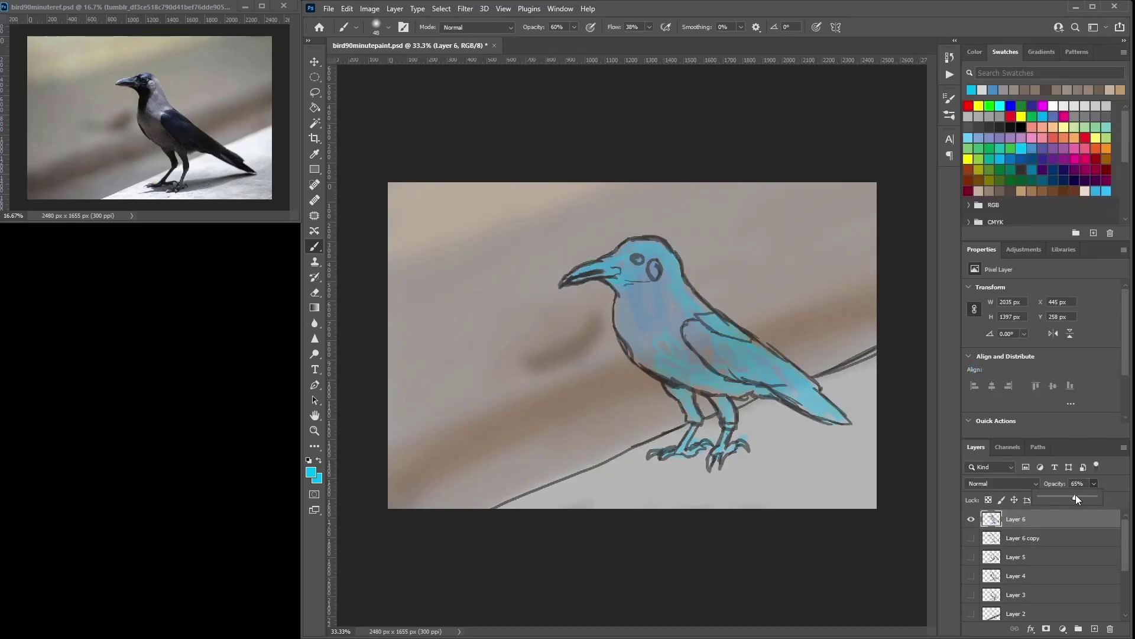
# Step: Add a new layer above Layer 6 and set up the KYLE Ultimate Pencil Hard brush at 15 px
pyautogui.click(1026, 125)
pyautogui.click(1094, 628)
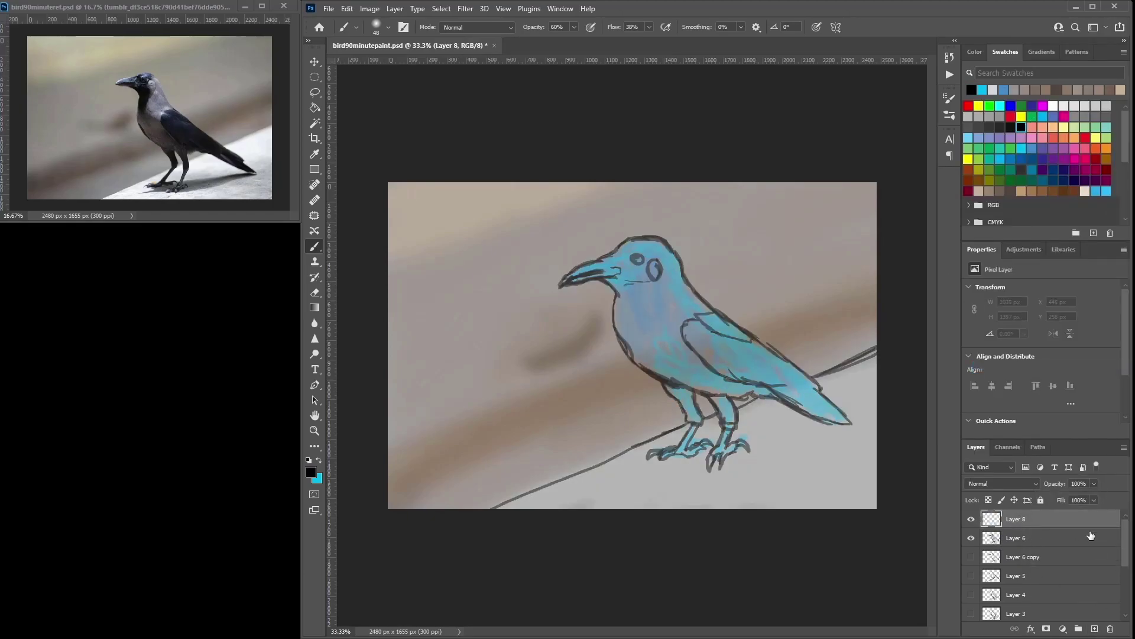
pyautogui.hotkey('ctrl', '+')
pyautogui.moveTo(669, 176); pyautogui.dragTo(700, 209)
pyautogui.click(388, 28)
pyautogui.moveTo(447, 172); pyautogui.dragTo(448, 182)
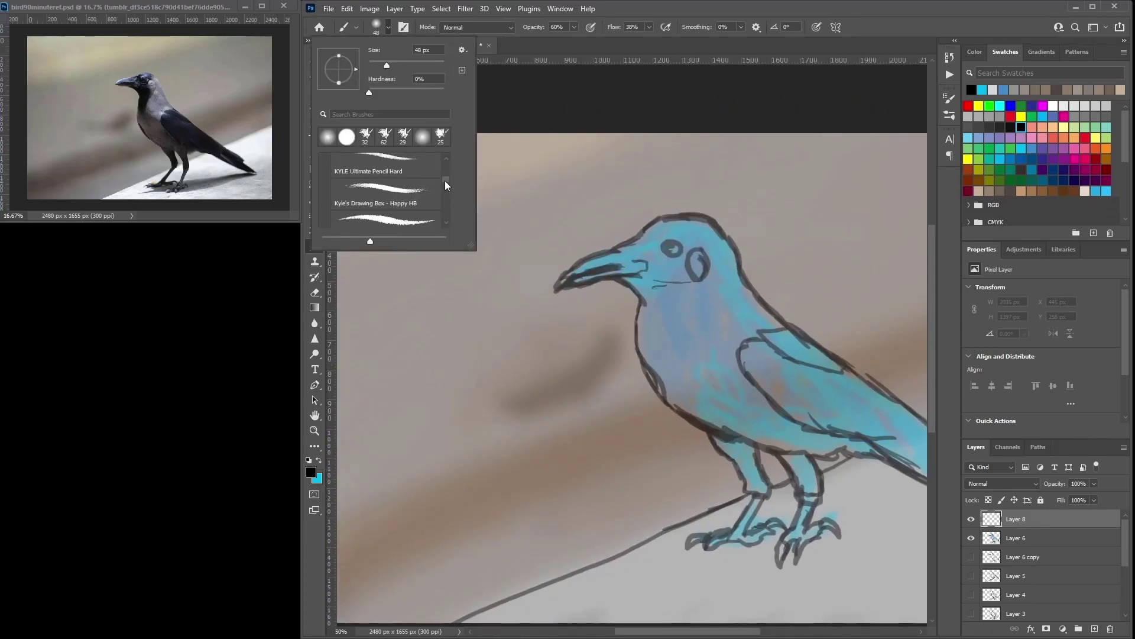
pyautogui.click(384, 168)
pyautogui.rightClick(682, 224)
pyautogui.moveTo(744, 251); pyautogui.dragTo(748, 251)
# Step: Outline the crow's crown, forehead and upper beak in dark blue
pyautogui.moveTo(645, 229); pyautogui.dragTo(672, 215)
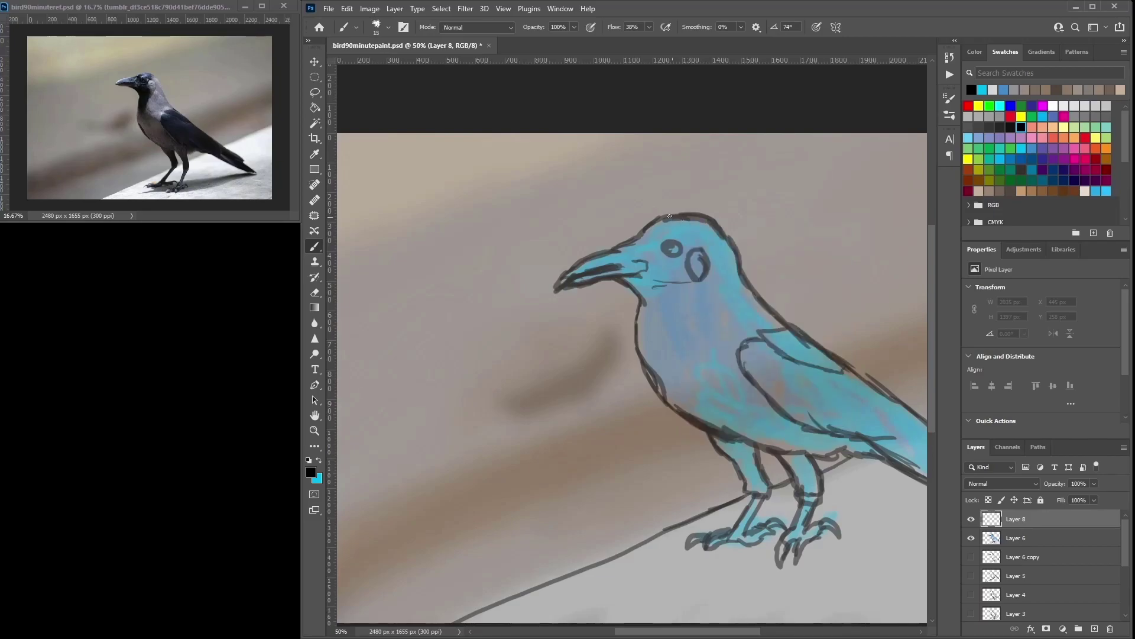
pyautogui.click(1032, 159)
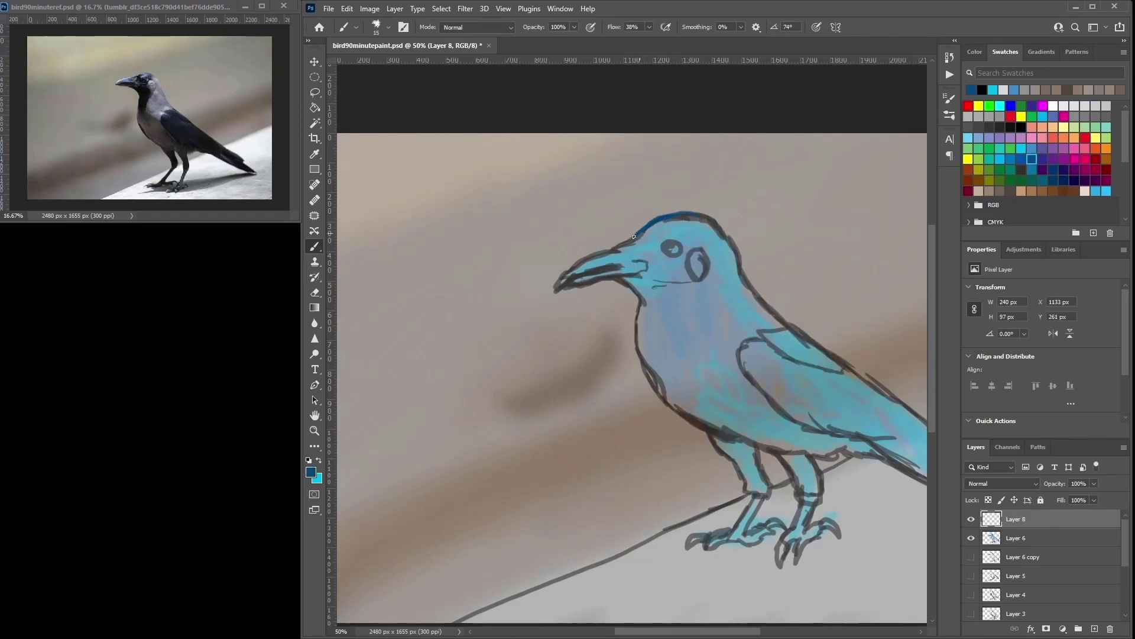
pyautogui.moveTo(639, 230); pyautogui.dragTo(564, 269)
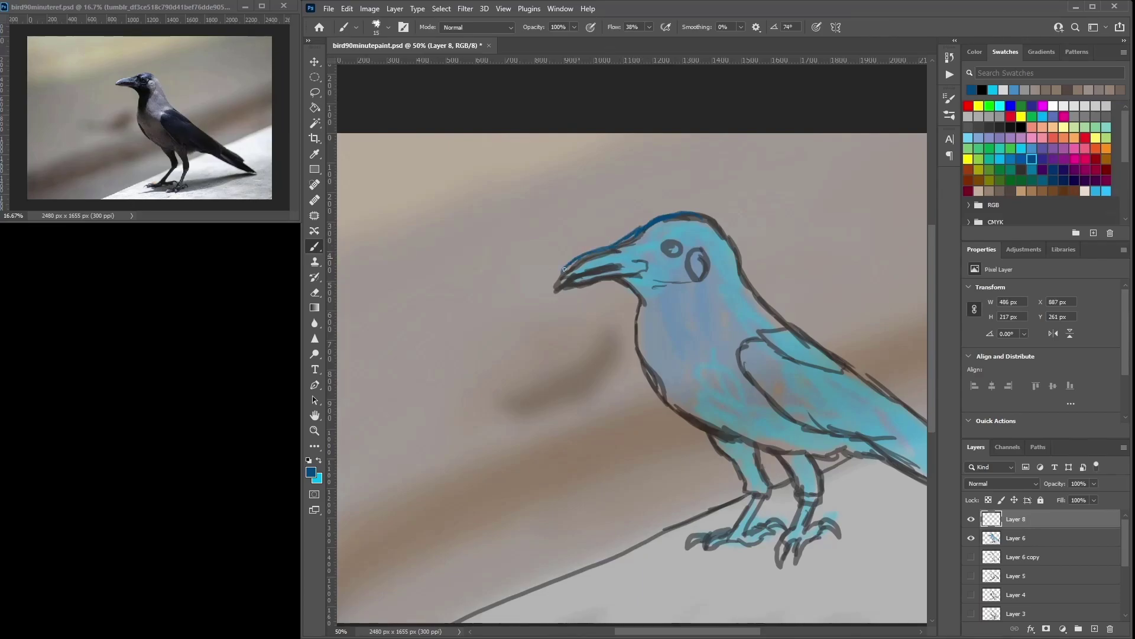
# Step: Paint a white highlight along the beak's upper edge and shade the middle and lower beak dark blue
pyautogui.click(1000, 116)
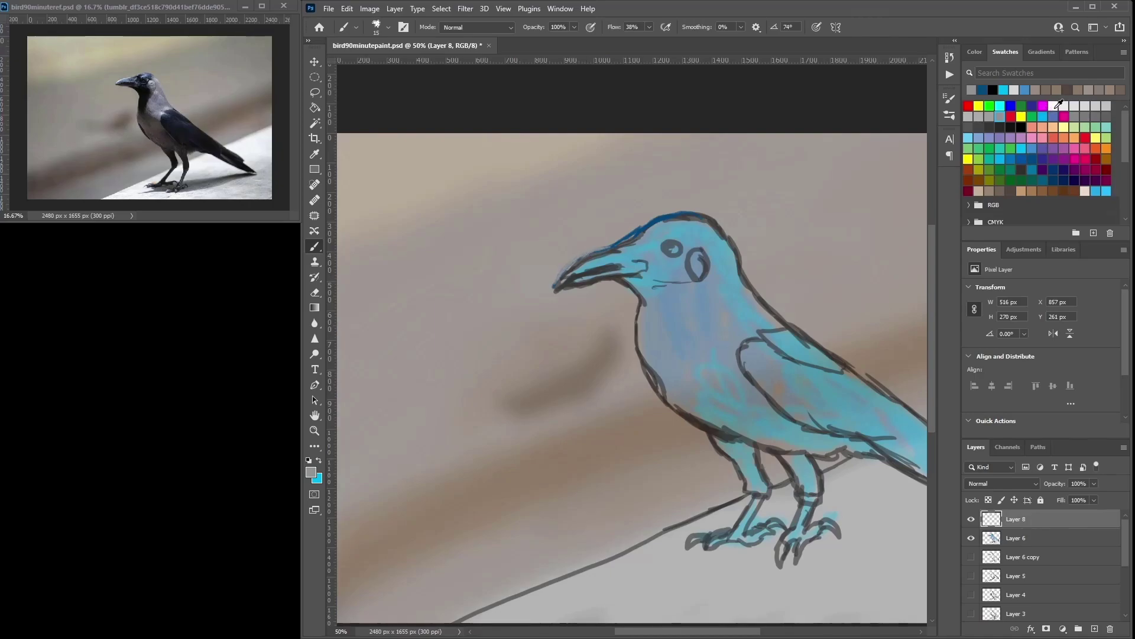
pyautogui.click(1053, 105)
pyautogui.moveTo(613, 245); pyautogui.dragTo(587, 251)
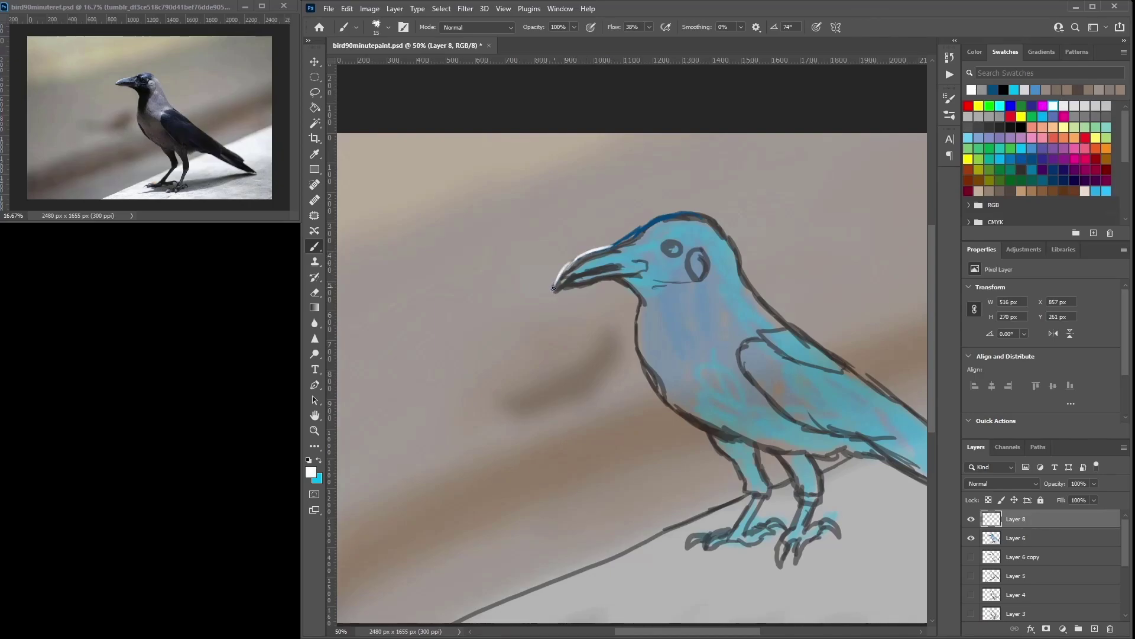
pyautogui.click(1032, 158)
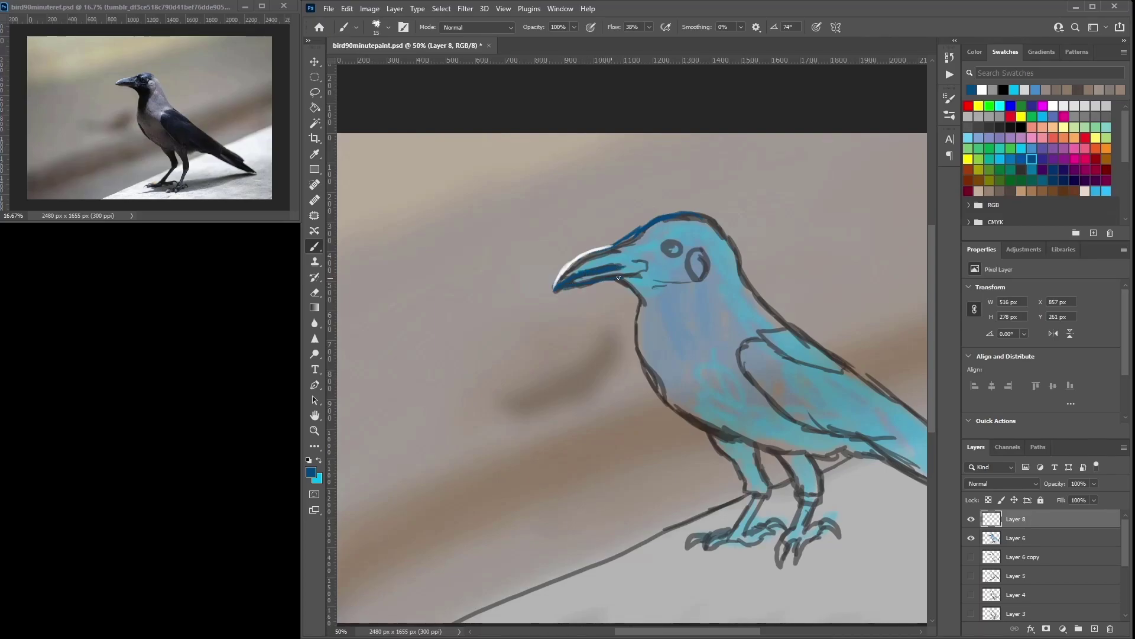
# Step: Outline the crow's throat bib, cheek, eye, crown, nape and upper back in black
pyautogui.click(1021, 127)
pyautogui.moveTo(609, 282); pyautogui.dragTo(633, 358)
pyautogui.moveTo(629, 292); pyautogui.dragTo(631, 314)
pyautogui.moveTo(636, 355)
pyautogui.mouseDown()
pyautogui.moveTo(653, 318)
pyautogui.moveTo(644, 277)
pyautogui.moveTo(663, 303)
pyautogui.moveTo(645, 350)
pyautogui.mouseUp()
pyautogui.moveTo(682, 283)
pyautogui.mouseDown()
pyautogui.moveTo(674, 270)
pyautogui.moveTo(682, 294)
pyautogui.moveTo(664, 307)
pyautogui.mouseUp()
pyautogui.moveTo(648, 270)
pyautogui.mouseDown()
pyautogui.moveTo(680, 280)
pyautogui.moveTo(688, 244)
pyautogui.moveTo(682, 265)
pyautogui.moveTo(662, 271)
pyautogui.moveTo(681, 266)
pyautogui.moveTo(682, 290)
pyautogui.moveTo(677, 257)
pyautogui.moveTo(652, 256)
pyautogui.moveTo(656, 265)
pyautogui.moveTo(643, 250)
pyautogui.moveTo(666, 257)
pyautogui.moveTo(648, 233)
pyautogui.moveTo(696, 233)
pyautogui.moveTo(690, 250)
pyautogui.moveTo(655, 222)
pyautogui.moveTo(636, 233)
pyautogui.moveTo(692, 220)
pyautogui.moveTo(696, 240)
pyautogui.moveTo(712, 225)
pyautogui.moveTo(738, 277)
pyautogui.moveTo(716, 226)
pyautogui.mouseUp()
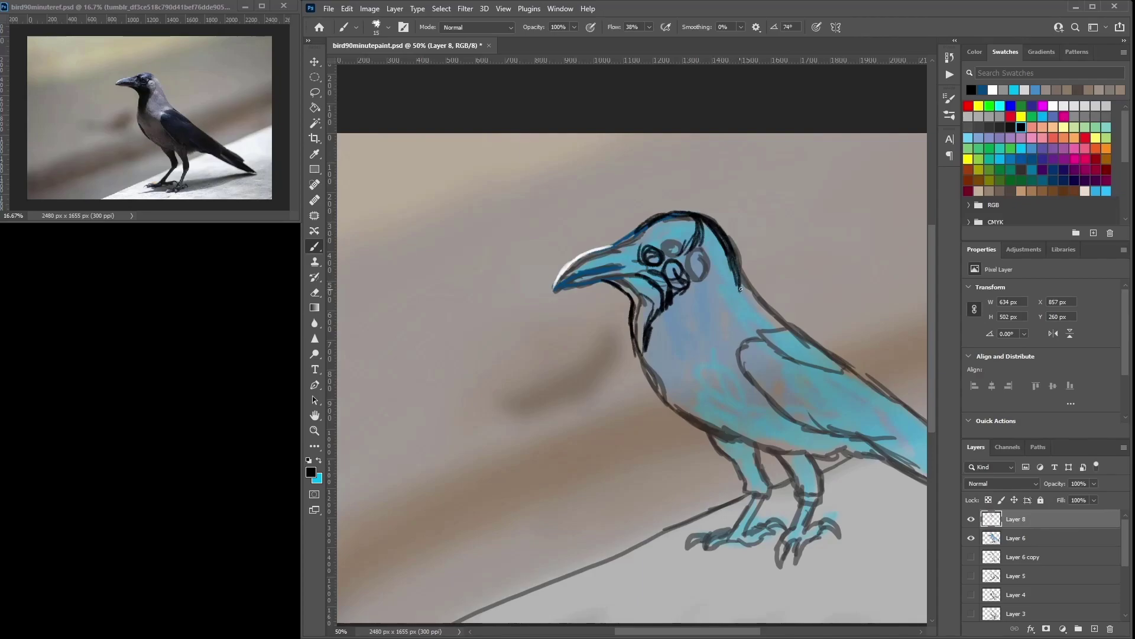
pyautogui.moveTo(742, 286)
pyautogui.mouseDown()
pyautogui.moveTo(792, 332)
pyautogui.moveTo(735, 256)
pyautogui.moveTo(685, 266)
pyautogui.mouseUp()
# Step: Cover the line behind the eye with a sampled blue and add white to the cheek circle and the back of the head
pyautogui.keyDown('alt'); pyautogui.click(716, 253); pyautogui.keyUp('alt')
pyautogui.rightClick(707, 249)
pyautogui.moveTo(699, 272)
pyautogui.mouseDown()
pyautogui.moveTo(700, 227)
pyautogui.moveTo(686, 278)
pyautogui.mouseUp()
pyautogui.click(1054, 106)
# Step: Fill the throat bib with black at 29 px and thicken the black contours around the forehead and eye
pyautogui.click(1021, 126)
pyautogui.rightClick(697, 250)
pyautogui.moveTo(768, 278); pyautogui.dragTo(765, 278)
pyautogui.moveTo(690, 259)
pyautogui.mouseDown()
pyautogui.moveTo(671, 267)
pyautogui.moveTo(683, 281)
pyautogui.moveTo(660, 307)
pyautogui.moveTo(627, 284)
pyautogui.moveTo(635, 278)
pyautogui.moveTo(647, 354)
pyautogui.mouseUp()
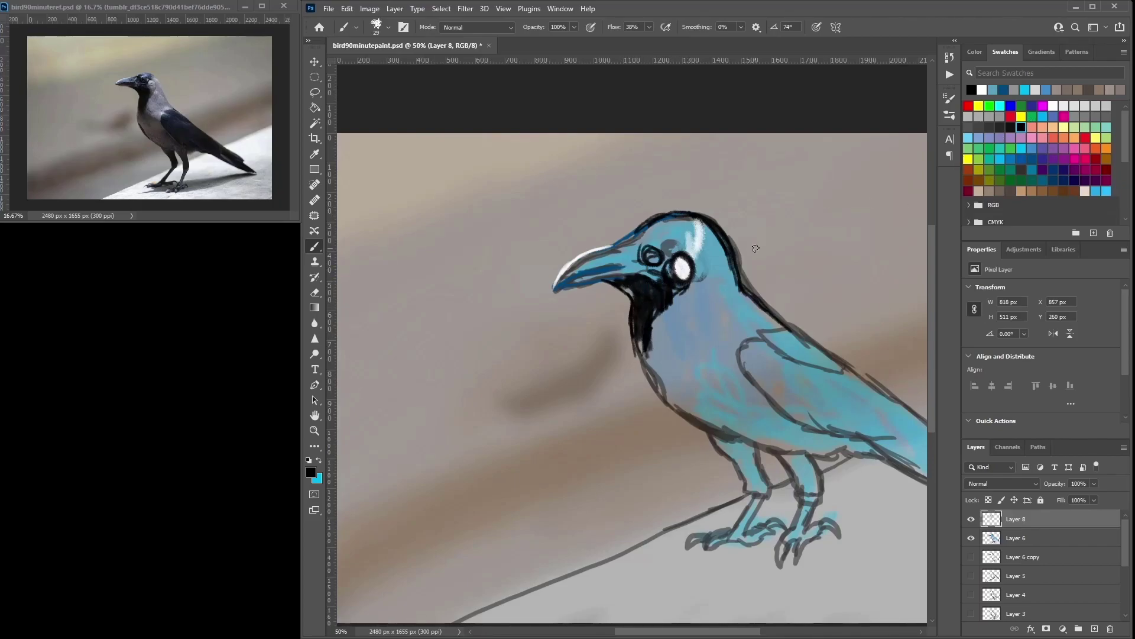
pyautogui.moveTo(631, 246)
pyautogui.mouseDown()
pyautogui.moveTo(631, 261)
pyautogui.moveTo(651, 222)
pyautogui.mouseUp()
pyautogui.moveTo(651, 266)
pyautogui.mouseDown()
pyautogui.moveTo(639, 232)
pyautogui.moveTo(650, 229)
pyautogui.moveTo(630, 251)
pyautogui.mouseUp()
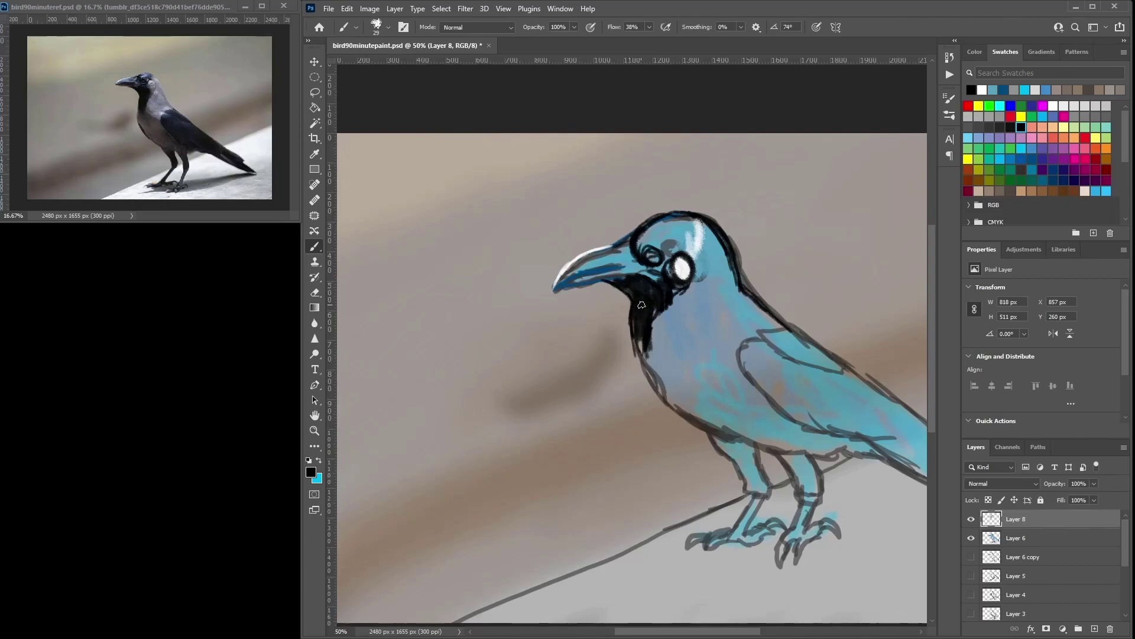
# Step: Fill the lower throat bib in black and paint light gray over the breast, covering its lower contour line
pyautogui.moveTo(648, 311)
pyautogui.mouseDown()
pyautogui.moveTo(642, 364)
pyautogui.moveTo(636, 335)
pyautogui.moveTo(656, 373)
pyautogui.moveTo(646, 369)
pyautogui.moveTo(695, 401)
pyautogui.moveTo(668, 402)
pyautogui.moveTo(644, 363)
pyautogui.moveTo(642, 335)
pyautogui.moveTo(649, 355)
pyautogui.moveTo(687, 353)
pyautogui.moveTo(694, 374)
pyautogui.moveTo(679, 320)
pyautogui.moveTo(697, 363)
pyautogui.moveTo(674, 339)
pyautogui.moveTo(690, 336)
pyautogui.moveTo(645, 344)
pyautogui.moveTo(660, 385)
pyautogui.moveTo(652, 324)
pyautogui.mouseUp()
pyautogui.keyDown('alt'); pyautogui.click(663, 360); pyautogui.keyUp('alt')
pyautogui.click(1095, 105)
pyautogui.click(1000, 127)
pyautogui.click(1000, 116)
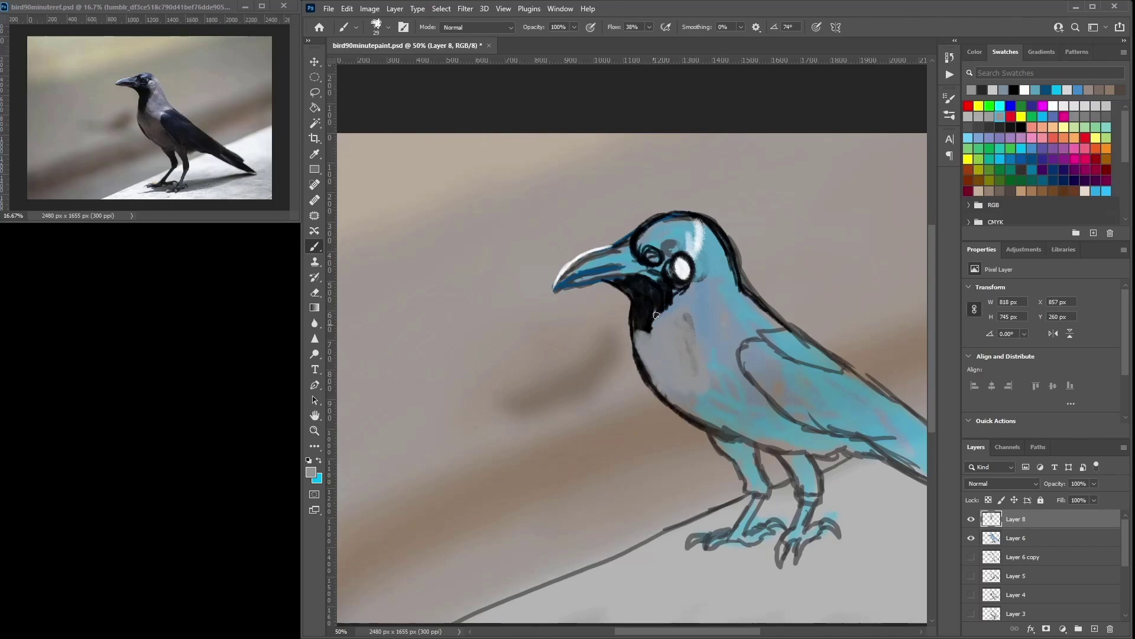
pyautogui.click(1032, 159)
pyautogui.moveTo(649, 376)
pyautogui.mouseDown()
pyautogui.moveTo(637, 362)
pyautogui.moveTo(657, 397)
pyautogui.moveTo(634, 346)
pyautogui.moveTo(638, 371)
pyautogui.moveTo(681, 407)
pyautogui.mouseUp()
pyautogui.keyDown('alt'); pyautogui.click(636, 323); pyautogui.keyUp('alt')
pyautogui.keyDown('alt'); pyautogui.click(644, 349); pyautogui.keyUp('alt')
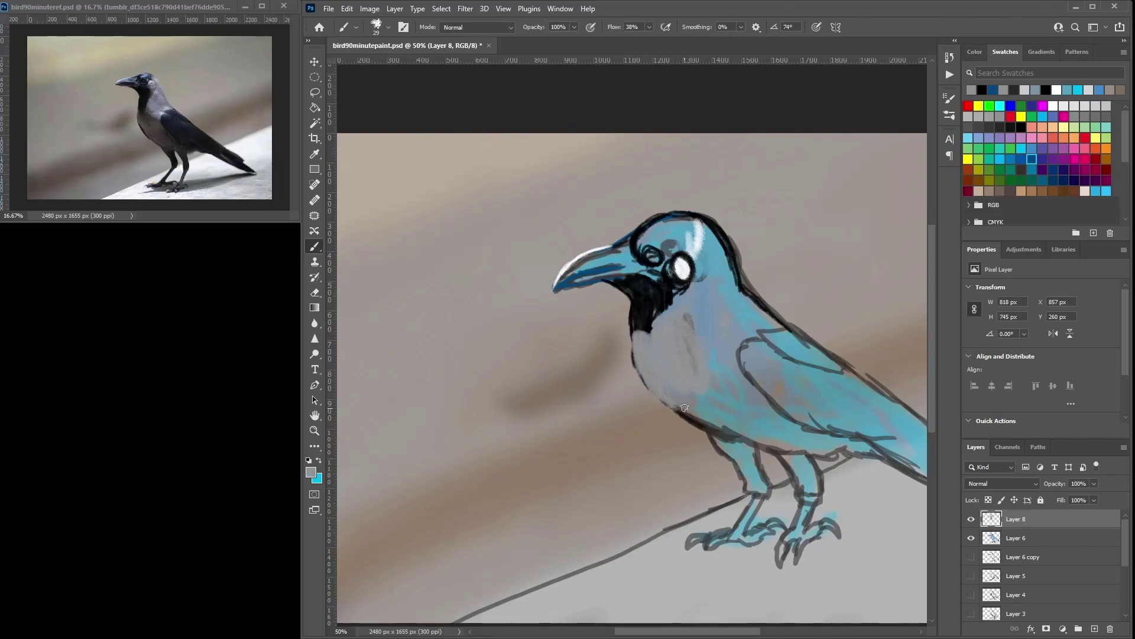
# Step: Redraw the breast contour in black at 15 px and refine its edges with sampled colours, including blue
pyautogui.click(1023, 130)
pyautogui.rightClick(679, 305)
pyautogui.moveTo(748, 338); pyautogui.dragTo(744, 338)
pyautogui.moveTo(634, 329)
pyautogui.mouseDown()
pyautogui.moveTo(653, 392)
pyautogui.moveTo(675, 409)
pyautogui.mouseUp()
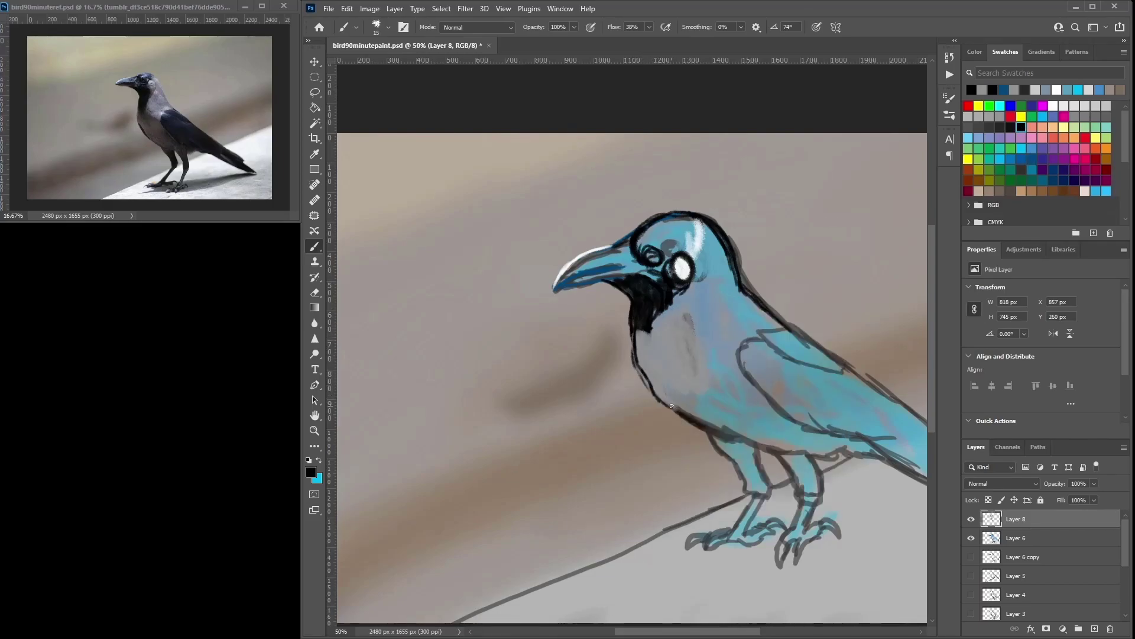
pyautogui.moveTo(637, 334); pyautogui.dragTo(654, 394)
pyautogui.keyDown('alt'); pyautogui.click(673, 409); pyautogui.keyUp('alt')
pyautogui.moveTo(695, 420)
pyautogui.mouseDown()
pyautogui.moveTo(650, 390)
pyautogui.moveTo(659, 400)
pyautogui.mouseUp()
pyautogui.keyDown('alt'); pyautogui.click(693, 271); pyautogui.keyUp('alt')
pyautogui.moveTo(633, 359); pyautogui.dragTo(662, 405)
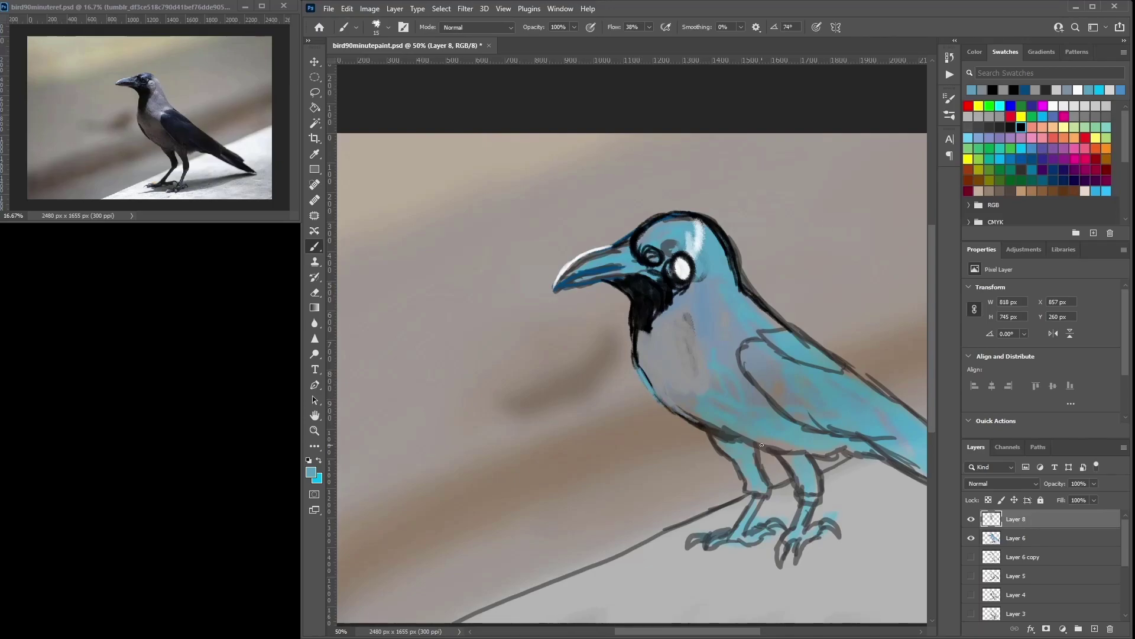
# Step: Paint gray over the white in the cheek circle and at the back of the head
pyautogui.keyDown('alt'); pyautogui.click(735, 424); pyautogui.keyUp('alt')
pyautogui.click(1000, 116)
pyautogui.moveTo(686, 222)
pyautogui.mouseDown()
pyautogui.moveTo(729, 268)
pyautogui.moveTo(685, 276)
pyautogui.moveTo(677, 256)
pyautogui.mouseUp()
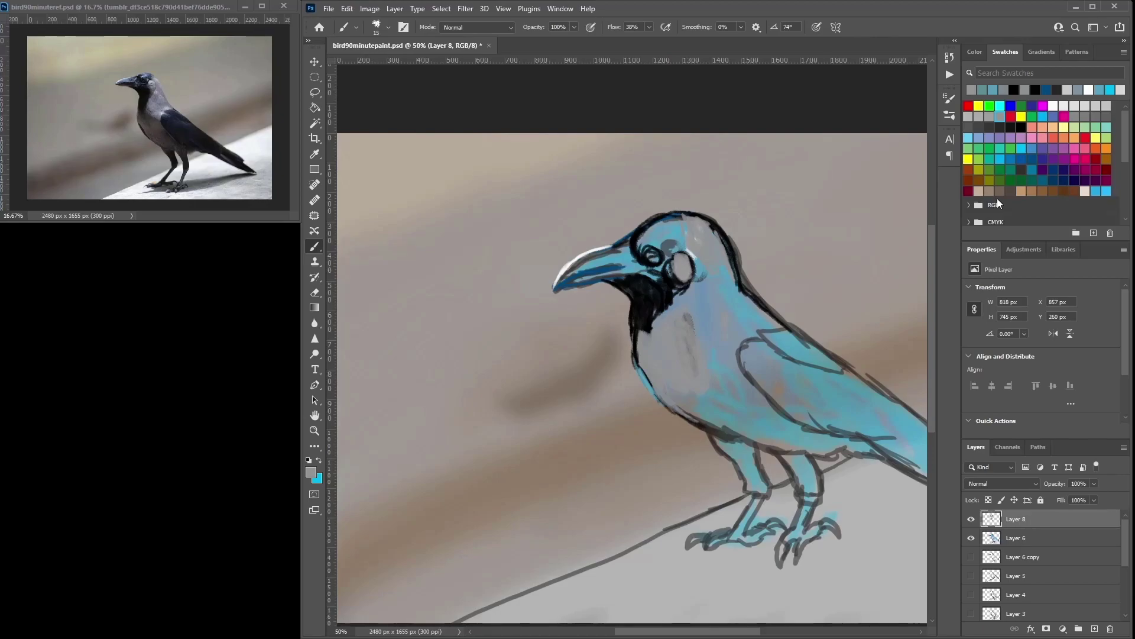
# Step: Fill the eye with beige, reinforce the black rings of the eye and cheek, and retouch the beak with sampled blue
pyautogui.click(1032, 159)
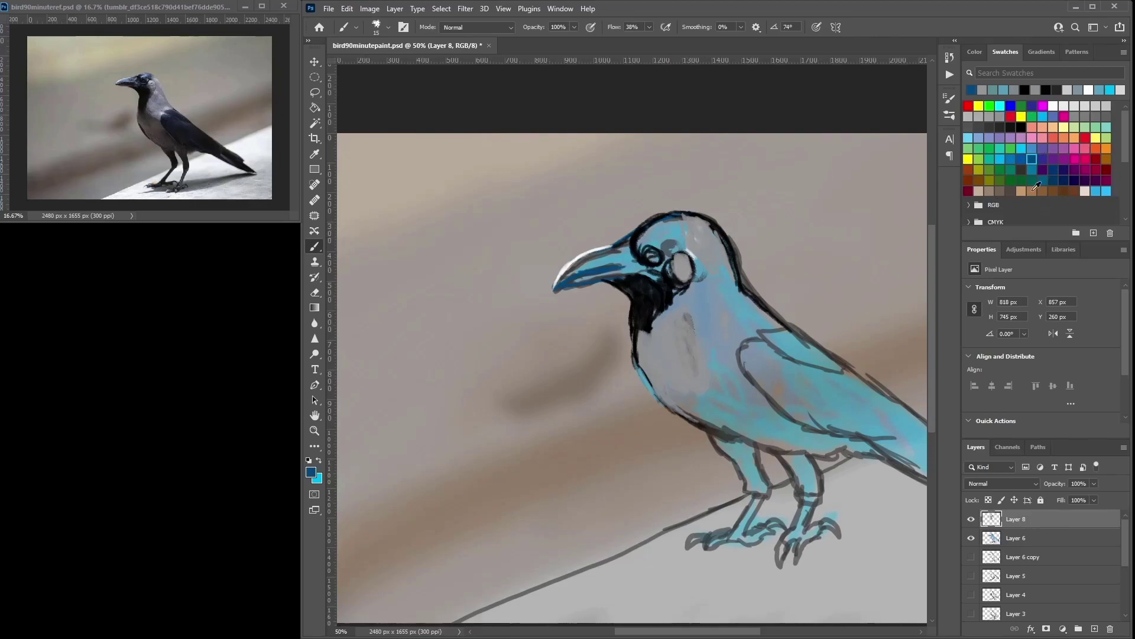
pyautogui.click(978, 191)
pyautogui.moveTo(652, 259); pyautogui.dragTo(654, 253)
pyautogui.click(1022, 127)
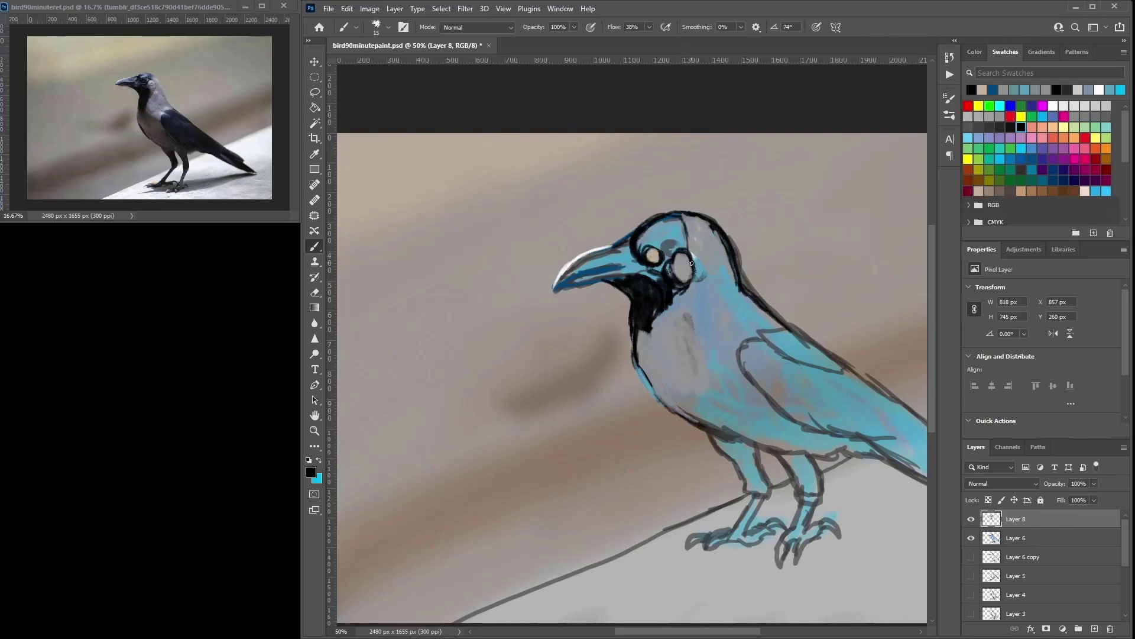
pyautogui.keyDown('alt'); pyautogui.click(661, 269); pyautogui.keyUp('alt')
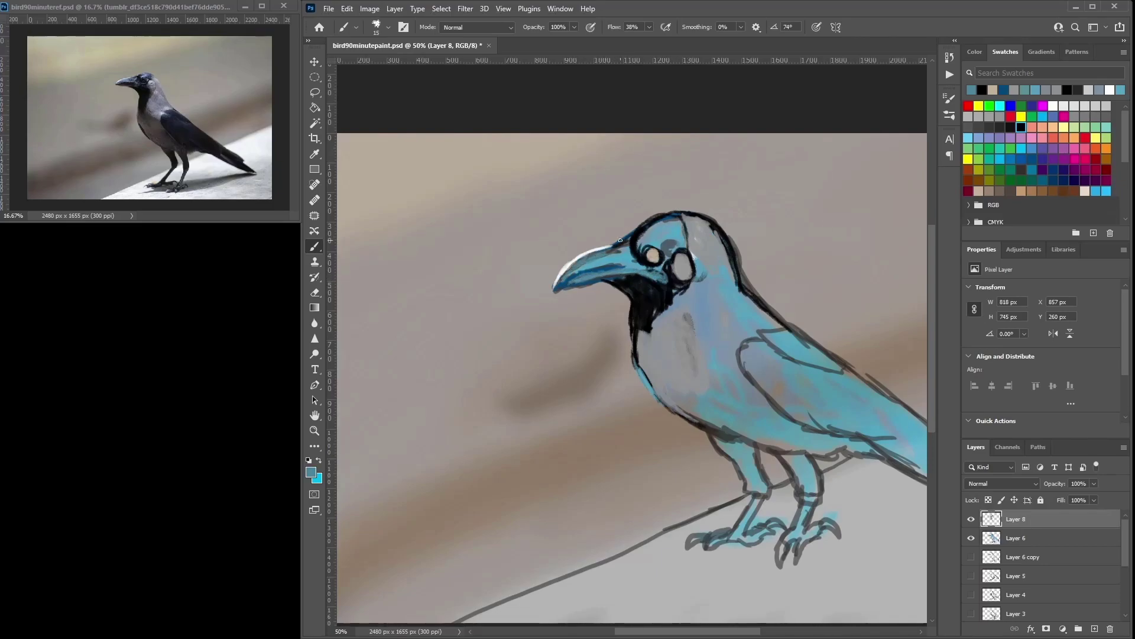
# Step: Cover the blue on the crow's neck, breast and belly with sampled gray at 50 px
pyautogui.moveTo(734, 303); pyautogui.dragTo(680, 264)
pyautogui.click(1018, 128)
pyautogui.keyDown('alt'); pyautogui.click(667, 207); pyautogui.keyUp('alt')
pyautogui.rightClick(668, 200)
pyautogui.moveTo(737, 226); pyautogui.dragTo(746, 227)
pyautogui.click(646, 216)
pyautogui.moveTo(662, 286)
pyautogui.mouseDown()
pyautogui.moveTo(630, 282)
pyautogui.moveTo(625, 265)
pyautogui.moveTo(610, 323)
pyautogui.moveTo(658, 362)
pyautogui.moveTo(651, 379)
pyautogui.moveTo(717, 398)
pyautogui.moveTo(722, 387)
pyautogui.moveTo(682, 343)
pyautogui.moveTo(771, 405)
pyautogui.mouseUp()
# Step: Shade the lower breast and belly with dark gray strokes along the body
pyautogui.moveTo(679, 337)
pyautogui.mouseDown()
pyautogui.moveTo(642, 296)
pyautogui.moveTo(656, 378)
pyautogui.moveTo(733, 402)
pyautogui.moveTo(715, 397)
pyautogui.mouseUp()
pyautogui.click(989, 127)
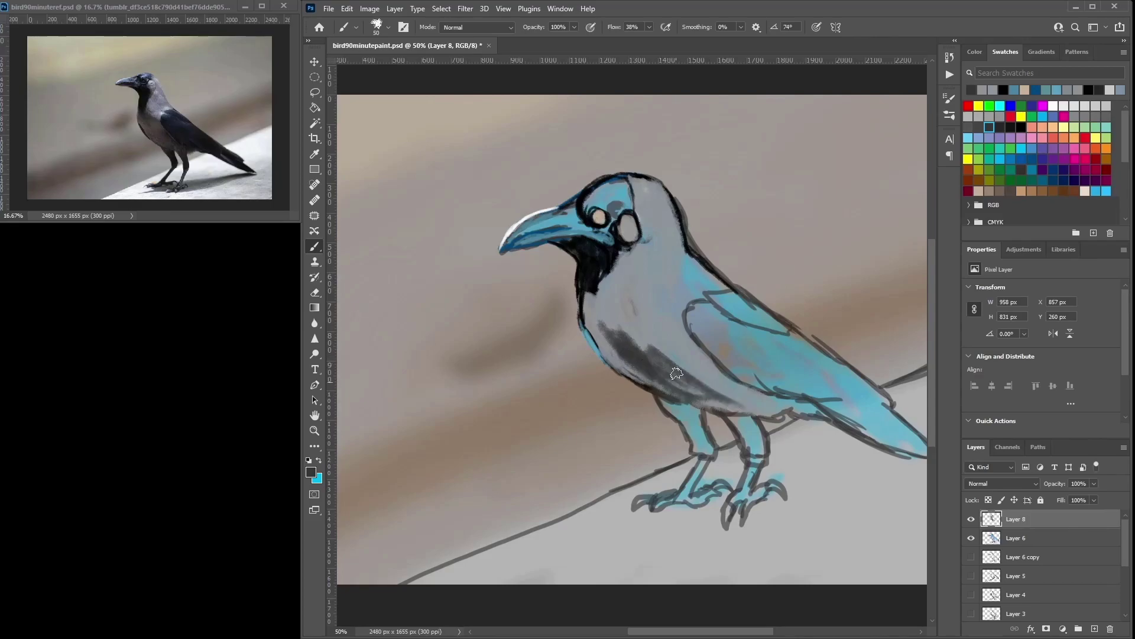
pyautogui.moveTo(680, 361)
pyautogui.mouseDown()
pyautogui.moveTo(594, 332)
pyautogui.moveTo(748, 408)
pyautogui.moveTo(605, 318)
pyautogui.moveTo(603, 294)
pyautogui.moveTo(665, 331)
pyautogui.mouseUp()
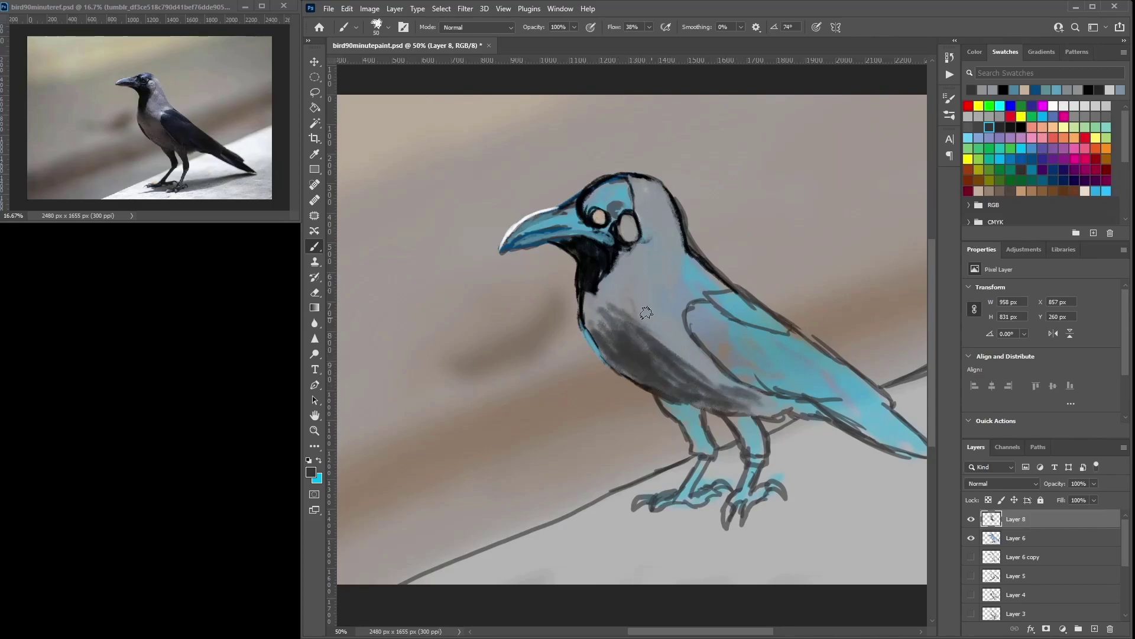
# Step: Extend the black throat bib down the breast and retouch the base of the beak with sampled blue
pyautogui.keyDown('alt'); pyautogui.click(593, 290); pyautogui.keyUp('alt')
pyautogui.moveTo(596, 289)
pyautogui.mouseDown()
pyautogui.moveTo(586, 294)
pyautogui.moveTo(597, 296)
pyautogui.moveTo(600, 275)
pyautogui.mouseUp()
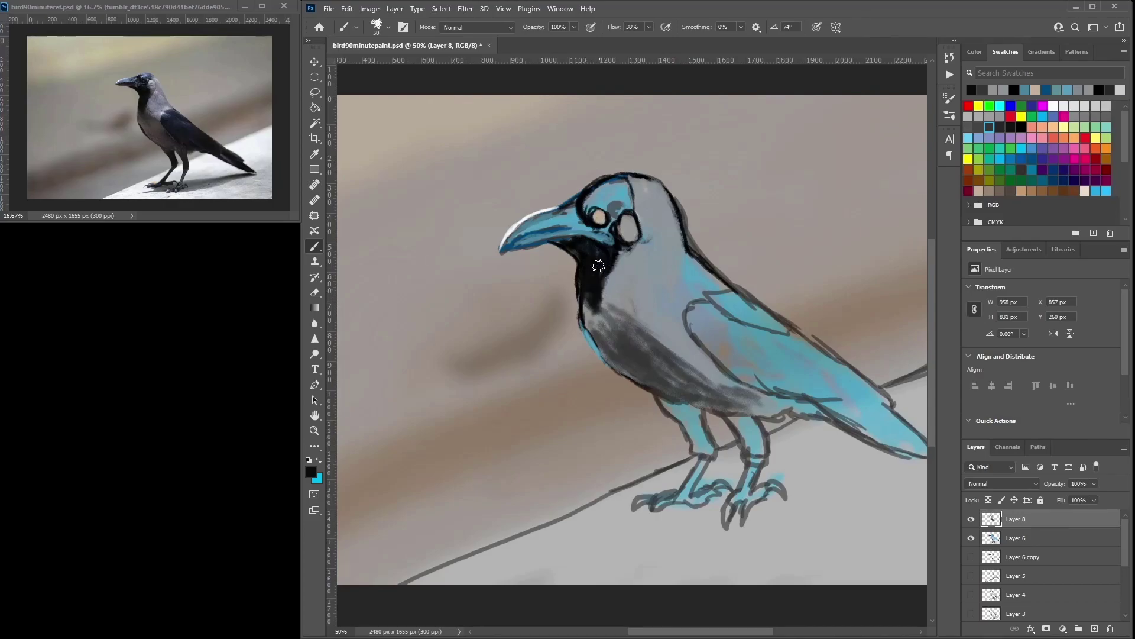
pyautogui.keyDown('alt'); pyautogui.click(568, 236); pyautogui.keyUp('alt')
pyautogui.moveTo(567, 236)
pyautogui.mouseDown()
pyautogui.moveTo(605, 247)
pyautogui.moveTo(583, 235)
pyautogui.mouseUp()
# Step: Thicken the black contours around the eye, forehead and crown with the brush at 32 px
pyautogui.rightClick(622, 205)
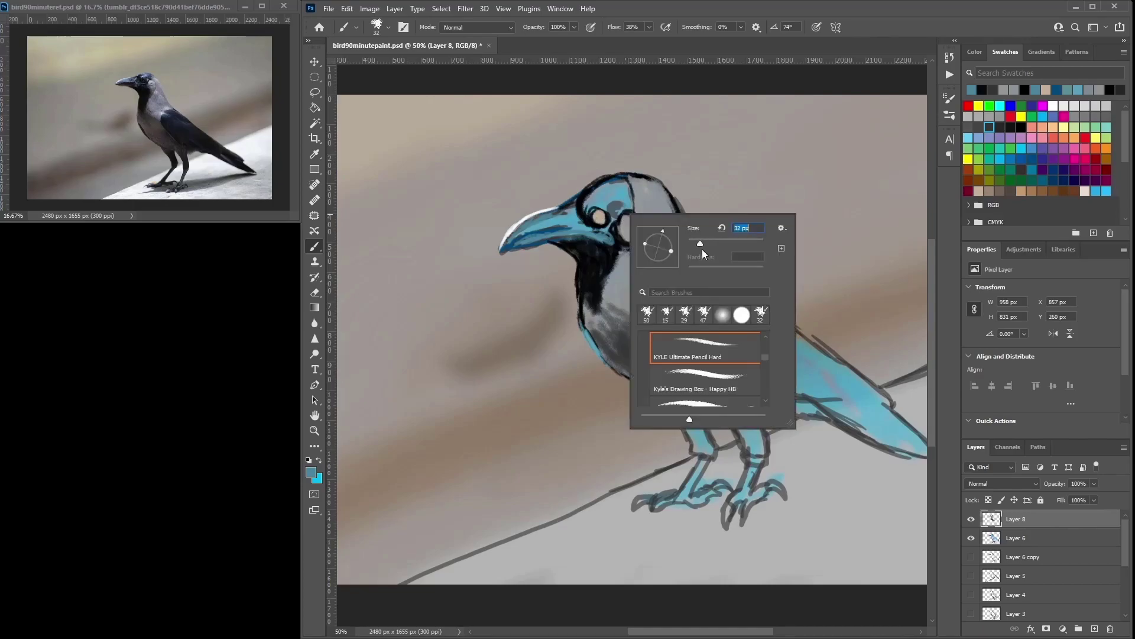
pyautogui.keyDown('alt'); pyautogui.click(585, 202); pyautogui.keyUp('alt')
pyautogui.moveTo(588, 228); pyautogui.dragTo(564, 205)
pyautogui.moveTo(676, 256); pyautogui.dragTo(638, 239)
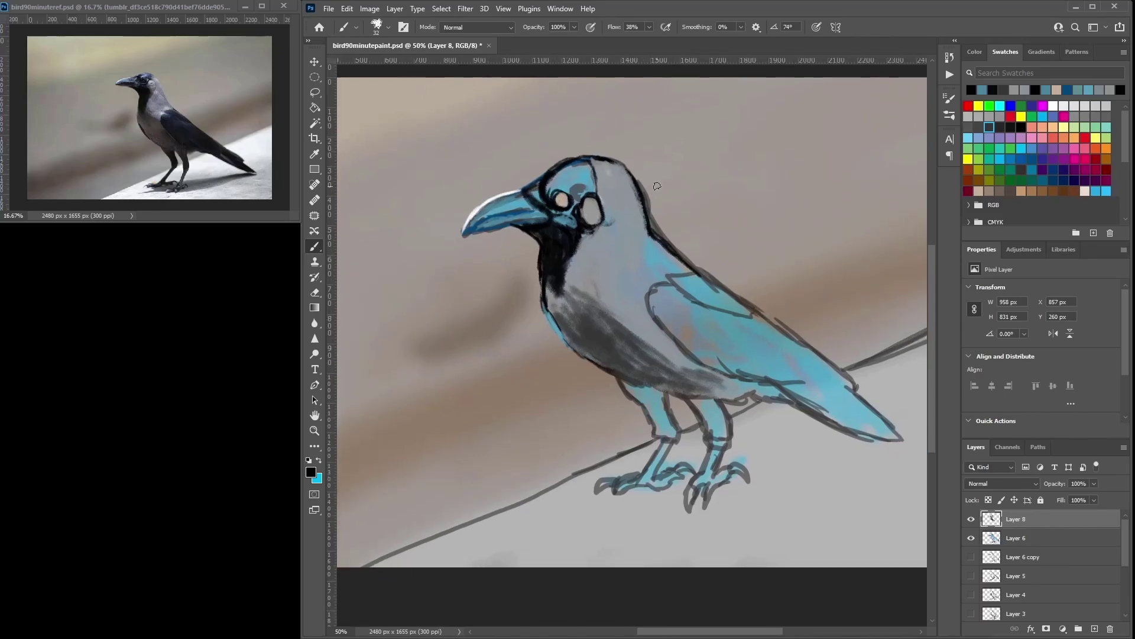
pyautogui.moveTo(609, 179)
pyautogui.mouseDown()
pyautogui.moveTo(605, 196)
pyautogui.moveTo(592, 155)
pyautogui.moveTo(541, 179)
pyautogui.mouseUp()
pyautogui.keyDown('alt'); pyautogui.click(596, 152); pyautogui.keyUp('alt')
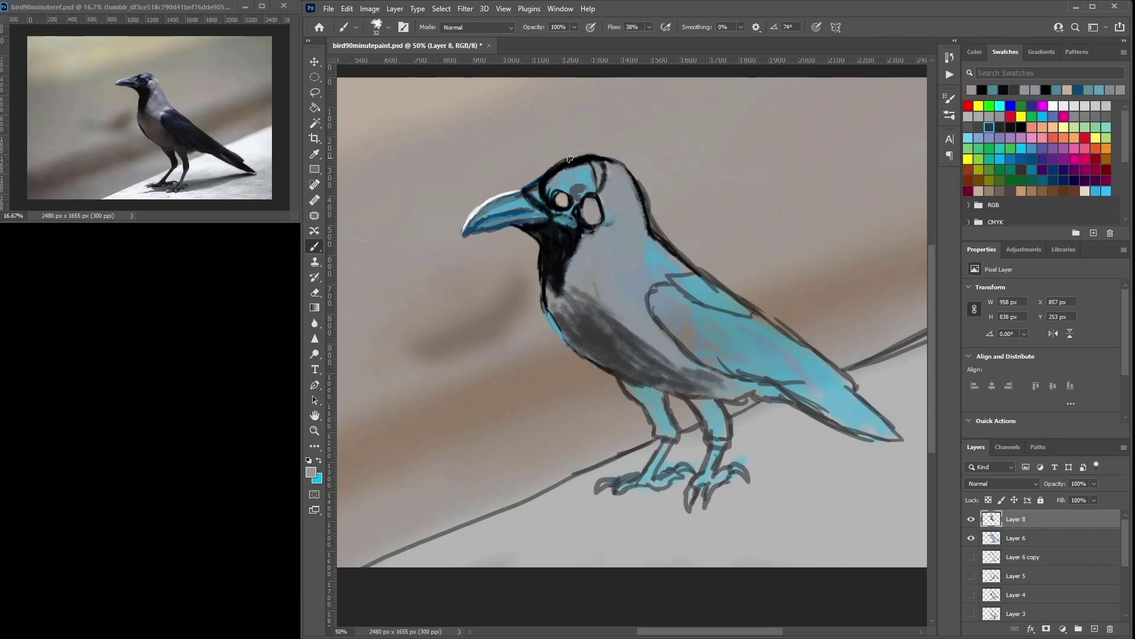
# Step: Check Layer 8 against Layer 6 by toggling their visibility and erase the excess outside the forehead contour on Layer 8
pyautogui.click(971, 519)
pyautogui.click(971, 518)
pyautogui.click(994, 537)
pyautogui.click(971, 537)
pyautogui.click(972, 537)
pyautogui.click(1028, 523)
pyautogui.press('e')
pyautogui.moveTo(547, 163)
pyautogui.mouseDown()
pyautogui.moveTo(617, 152)
pyautogui.moveTo(557, 161)
pyautogui.moveTo(582, 153)
pyautogui.mouseUp()
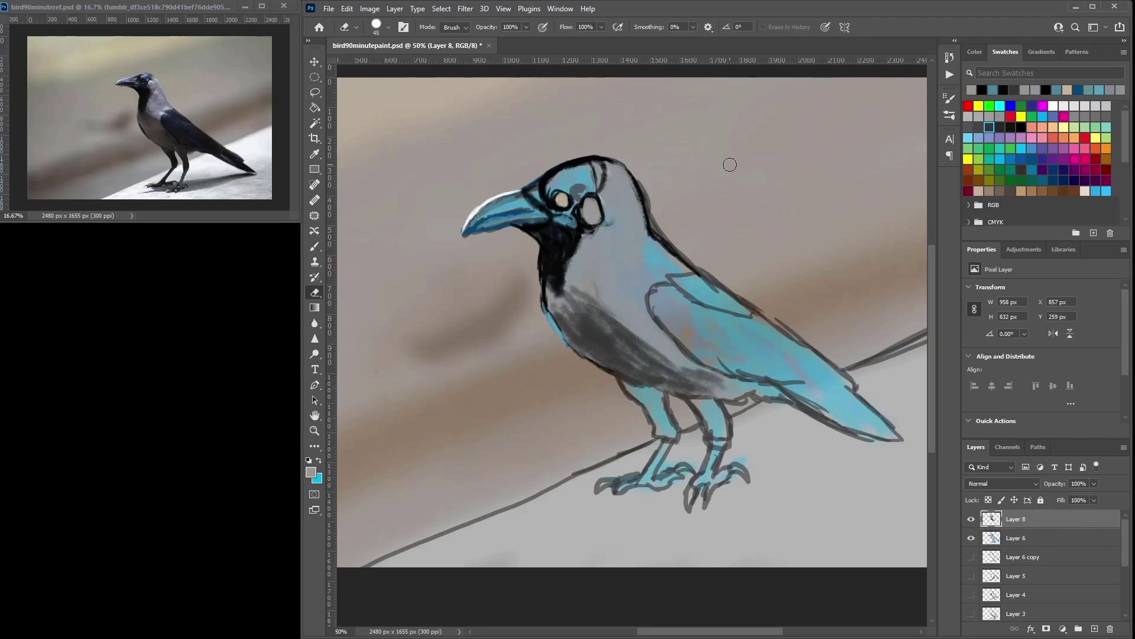
# Step: Fill the crown with light blue and add the same blue along the wing's front edge
pyautogui.press('b')
pyautogui.rightClick(573, 169)
pyautogui.press('Escape')
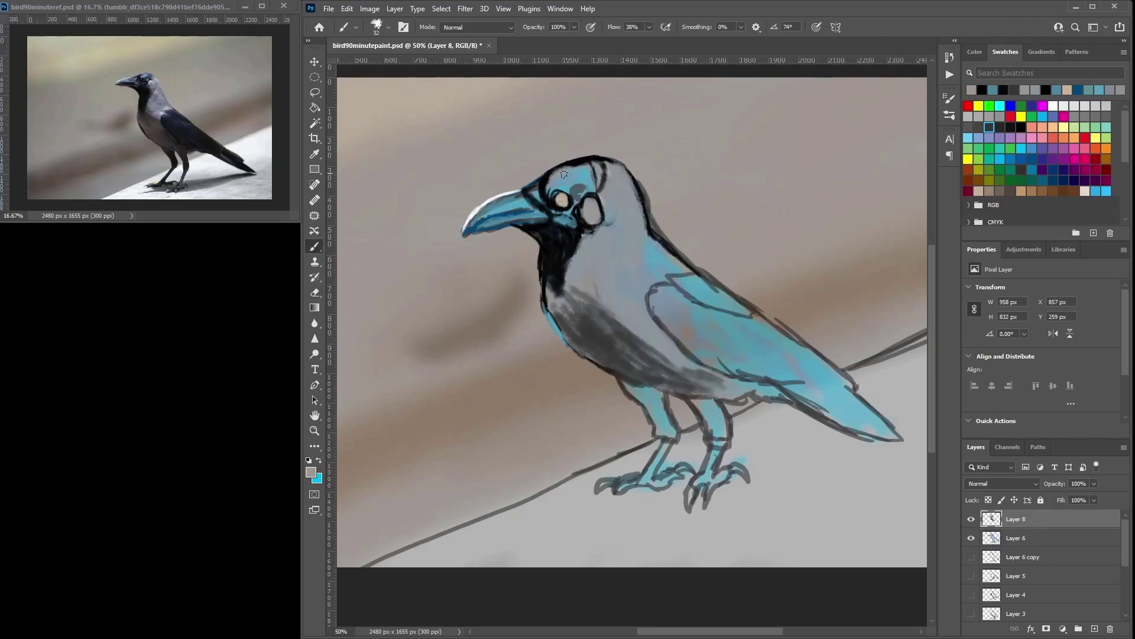
pyautogui.click(1032, 149)
pyautogui.moveTo(591, 160)
pyautogui.mouseDown()
pyautogui.moveTo(543, 190)
pyautogui.moveTo(551, 176)
pyautogui.moveTo(599, 166)
pyautogui.moveTo(587, 188)
pyautogui.moveTo(580, 180)
pyautogui.moveTo(577, 201)
pyautogui.moveTo(573, 186)
pyautogui.moveTo(580, 194)
pyautogui.moveTo(551, 186)
pyautogui.moveTo(598, 159)
pyautogui.mouseUp()
pyautogui.moveTo(654, 294); pyautogui.dragTo(663, 312)
# Step: Paint gray over the remaining blue on the neck and block in the shoulder feathers and wing with bright blue
pyautogui.click(976, 118)
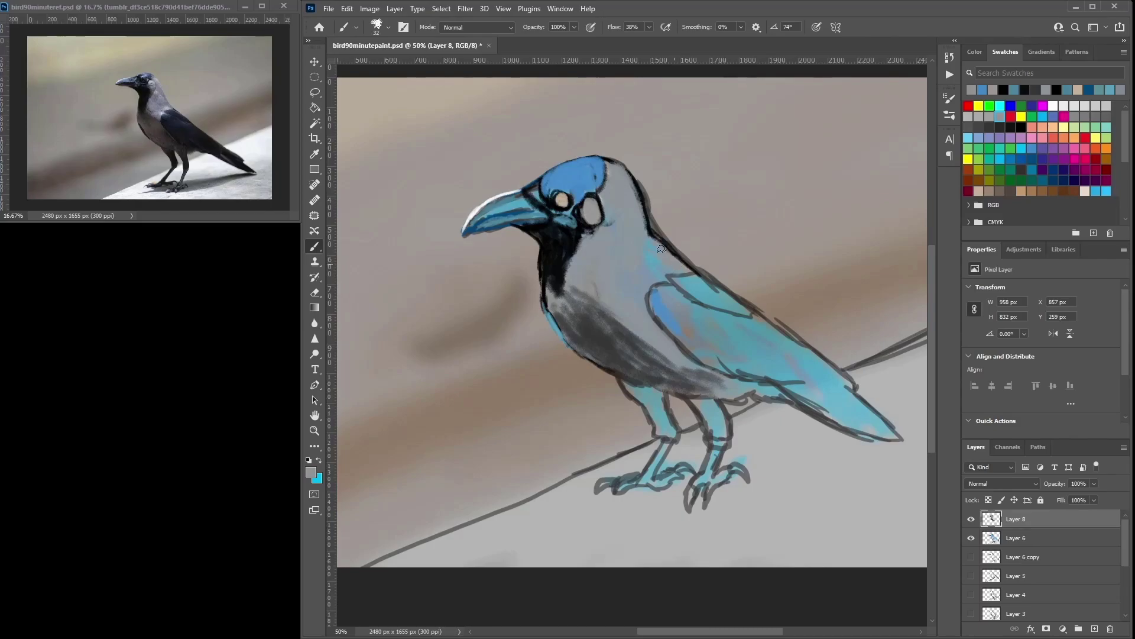
pyautogui.click(1021, 159)
pyautogui.moveTo(671, 282)
pyautogui.mouseDown()
pyautogui.moveTo(651, 298)
pyautogui.moveTo(689, 352)
pyautogui.moveTo(769, 385)
pyautogui.mouseUp()
pyautogui.moveTo(673, 337)
pyautogui.mouseDown()
pyautogui.moveTo(729, 384)
pyautogui.moveTo(778, 386)
pyautogui.moveTo(829, 416)
pyautogui.mouseUp()
pyautogui.moveTo(826, 367)
pyautogui.mouseDown()
pyautogui.moveTo(754, 322)
pyautogui.moveTo(736, 340)
pyautogui.moveTo(686, 284)
pyautogui.moveTo(677, 293)
pyautogui.moveTo(736, 312)
pyautogui.moveTo(723, 291)
pyautogui.moveTo(746, 314)
pyautogui.mouseUp()
# Step: Outline the wing and feet in black at 18 px, and fill in the near leg and the far foot
pyautogui.click(1021, 130)
pyautogui.rightClick(730, 227)
pyautogui.moveTo(806, 272); pyautogui.dragTo(801, 272)
pyautogui.moveTo(694, 266)
pyautogui.mouseDown()
pyautogui.moveTo(717, 283)
pyautogui.moveTo(690, 276)
pyautogui.moveTo(757, 317)
pyautogui.moveTo(701, 306)
pyautogui.moveTo(674, 273)
pyautogui.moveTo(679, 292)
pyautogui.moveTo(668, 281)
pyautogui.moveTo(654, 290)
pyautogui.moveTo(655, 322)
pyautogui.moveTo(691, 359)
pyautogui.moveTo(731, 374)
pyautogui.moveTo(719, 379)
pyautogui.moveTo(743, 382)
pyautogui.moveTo(735, 371)
pyautogui.moveTo(750, 399)
pyautogui.moveTo(714, 400)
pyautogui.moveTo(743, 404)
pyautogui.moveTo(707, 390)
pyautogui.moveTo(730, 408)
pyautogui.moveTo(732, 435)
pyautogui.mouseUp()
pyautogui.moveTo(700, 394)
pyautogui.mouseDown()
pyautogui.moveTo(730, 440)
pyautogui.moveTo(729, 419)
pyautogui.moveTo(705, 399)
pyautogui.moveTo(731, 437)
pyautogui.moveTo(729, 380)
pyautogui.moveTo(727, 458)
pyautogui.moveTo(726, 440)
pyautogui.moveTo(718, 471)
pyautogui.moveTo(716, 442)
pyautogui.moveTo(697, 477)
pyautogui.moveTo(705, 472)
pyautogui.moveTo(714, 455)
pyautogui.moveTo(658, 487)
pyautogui.moveTo(671, 467)
pyautogui.moveTo(658, 475)
pyautogui.moveTo(701, 482)
pyautogui.moveTo(712, 501)
pyautogui.moveTo(678, 490)
pyautogui.moveTo(673, 503)
pyautogui.moveTo(702, 492)
pyautogui.moveTo(706, 471)
pyautogui.moveTo(699, 509)
pyautogui.moveTo(704, 487)
pyautogui.moveTo(732, 472)
pyautogui.mouseUp()
pyautogui.moveTo(656, 471); pyautogui.dragTo(666, 443)
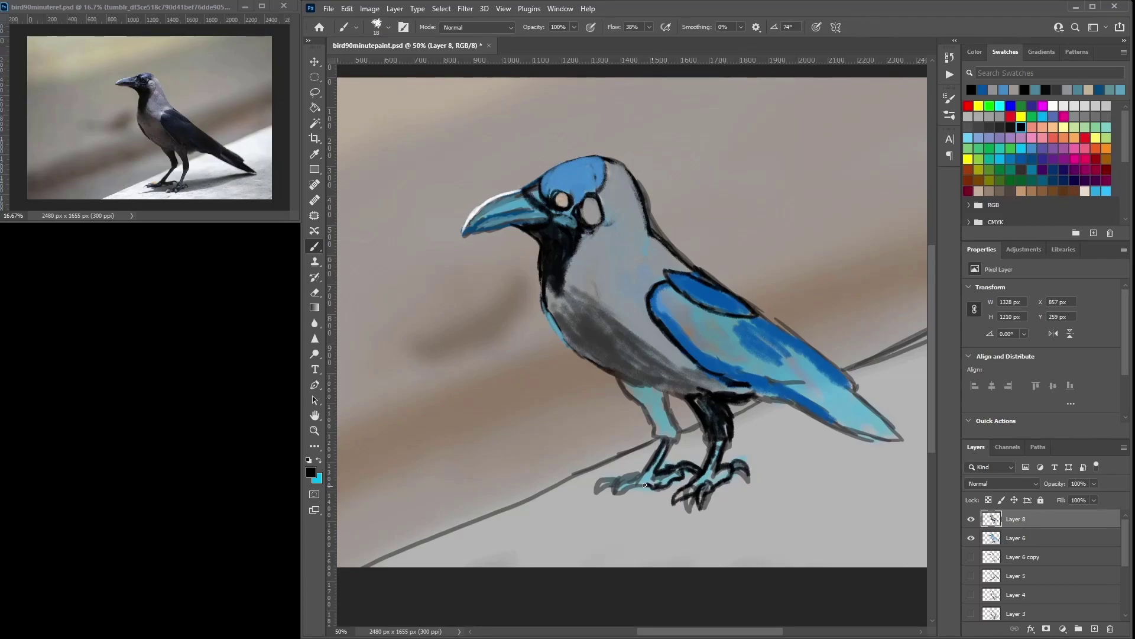
pyautogui.moveTo(607, 500)
pyautogui.mouseDown()
pyautogui.moveTo(648, 474)
pyautogui.moveTo(615, 486)
pyautogui.moveTo(639, 477)
pyautogui.mouseUp()
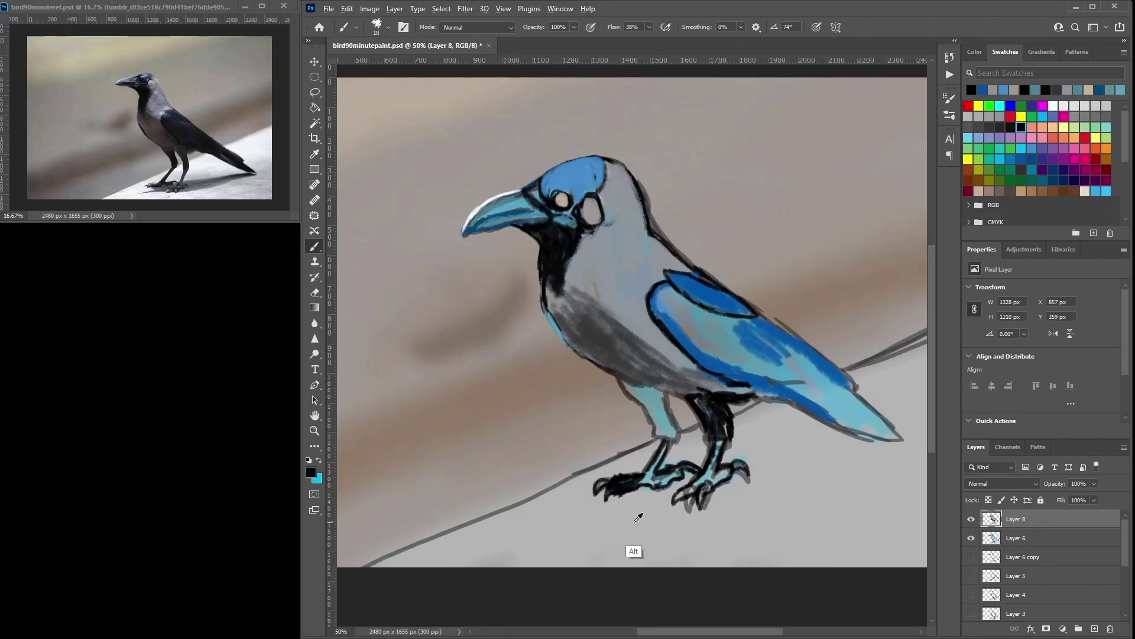
# Step: Clean up the far foot's edge with sampled ledge gray and outline the beak's tip and lower edge in black
pyautogui.keyDown('alt'); pyautogui.click(636, 545); pyautogui.keyUp('alt')
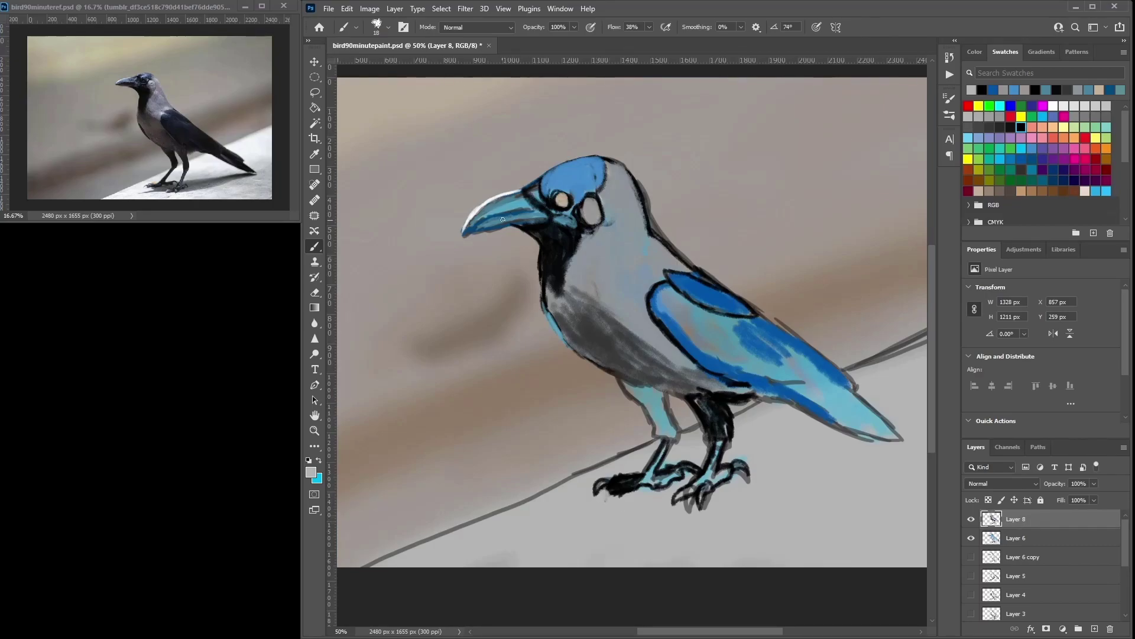
pyautogui.keyDown('alt'); pyautogui.click(481, 220); pyautogui.keyUp('alt')
pyautogui.moveTo(483, 228)
pyautogui.mouseDown()
pyautogui.moveTo(460, 233)
pyautogui.moveTo(492, 201)
pyautogui.mouseUp()
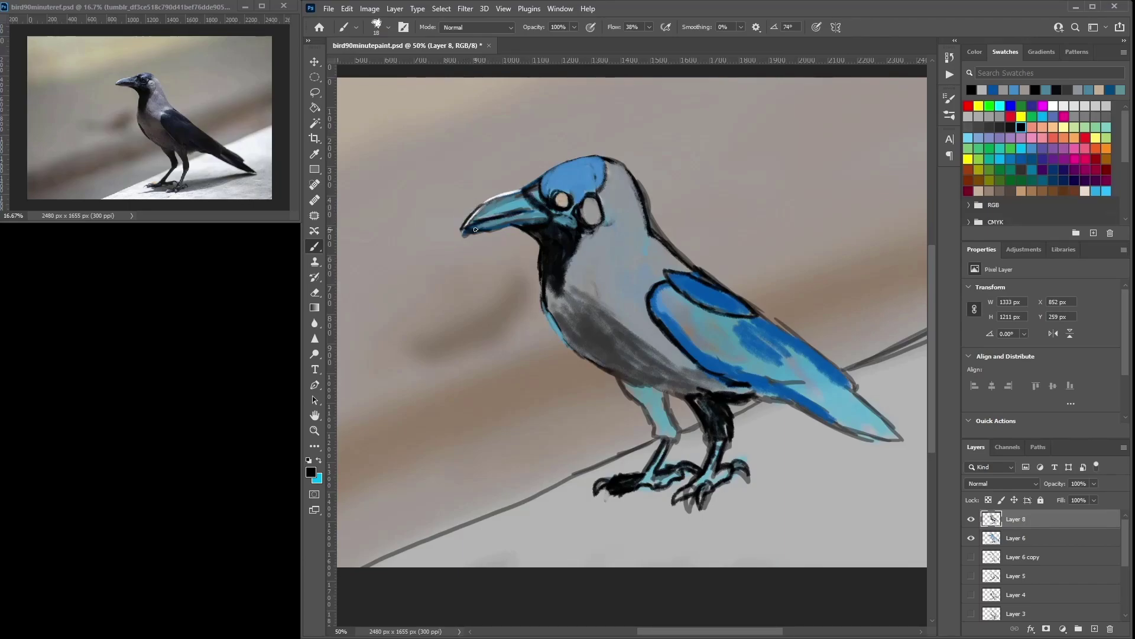
pyautogui.moveTo(518, 225)
pyautogui.mouseDown()
pyautogui.moveTo(483, 230)
pyautogui.moveTo(518, 223)
pyautogui.mouseUp()
# Step: Brighten the back of the head and the cheek circle with light gray at 44 px
pyautogui.moveTo(629, 202)
pyautogui.mouseDown()
pyautogui.moveTo(640, 205)
pyautogui.moveTo(625, 186)
pyautogui.moveTo(645, 230)
pyautogui.moveTo(616, 181)
pyautogui.moveTo(619, 196)
pyautogui.mouseUp()
pyautogui.click(1095, 106)
pyautogui.rightClick(622, 209)
pyautogui.click(698, 237)
pyautogui.moveTo(593, 203); pyautogui.dragTo(590, 204)
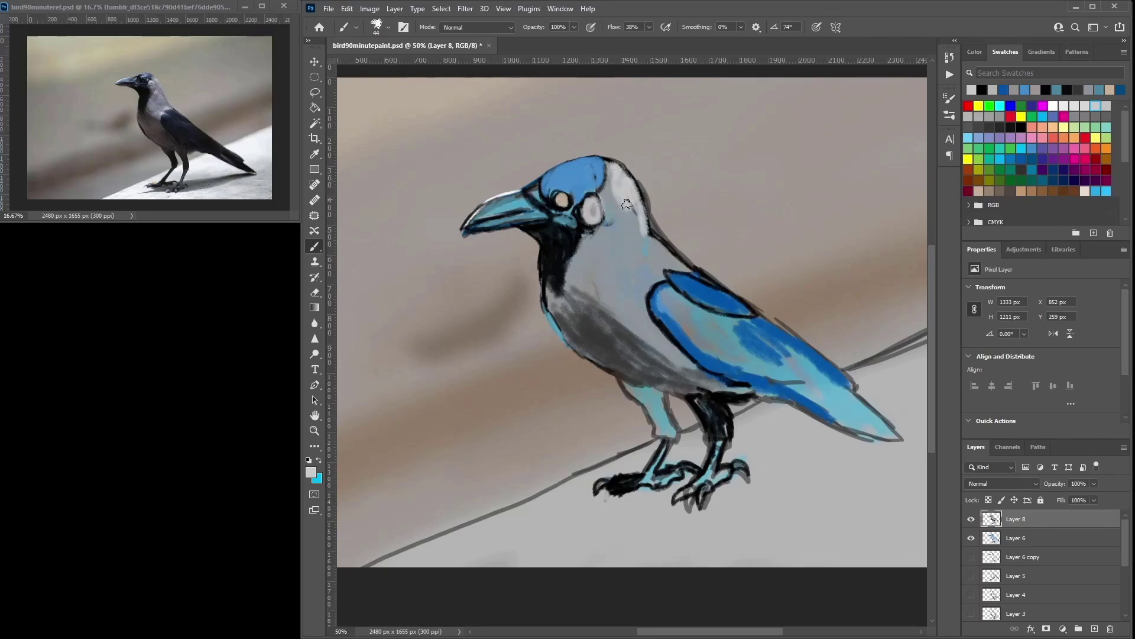
# Step: Thicken the cheek circle's black ring at 26 px and refine its edges and centre with sampled colours
pyautogui.click(1022, 126)
pyautogui.rightClick(653, 201)
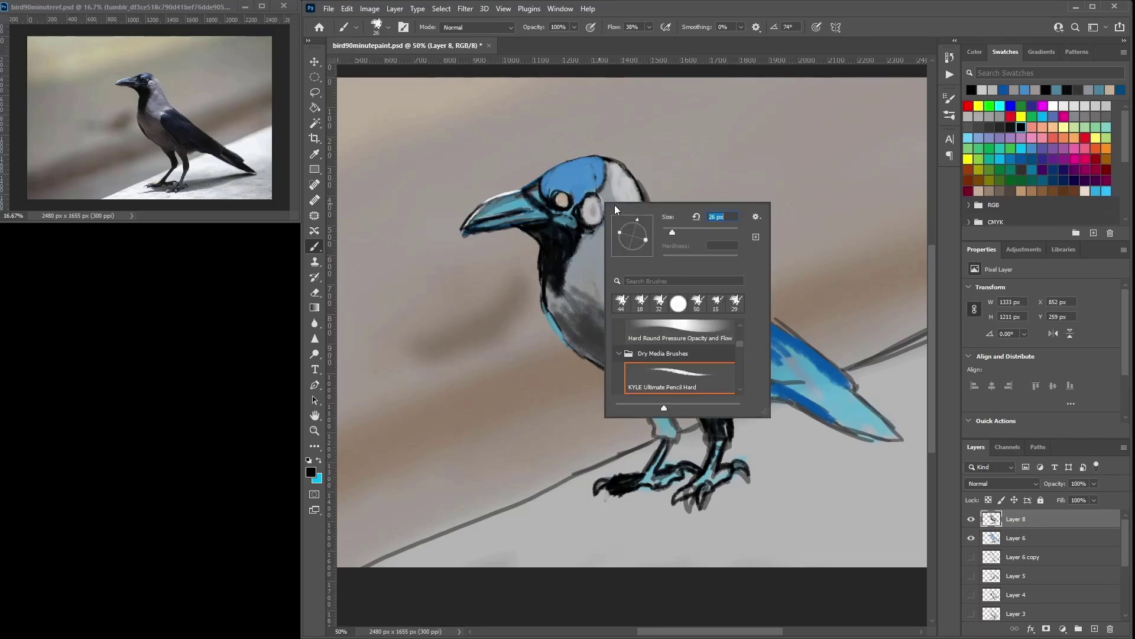
pyautogui.press('Return')
pyautogui.moveTo(605, 199)
pyautogui.mouseDown()
pyautogui.moveTo(611, 222)
pyautogui.moveTo(587, 211)
pyautogui.moveTo(595, 228)
pyautogui.moveTo(589, 199)
pyautogui.mouseUp()
pyautogui.keyDown('alt'); pyautogui.click(583, 199); pyautogui.keyUp('alt')
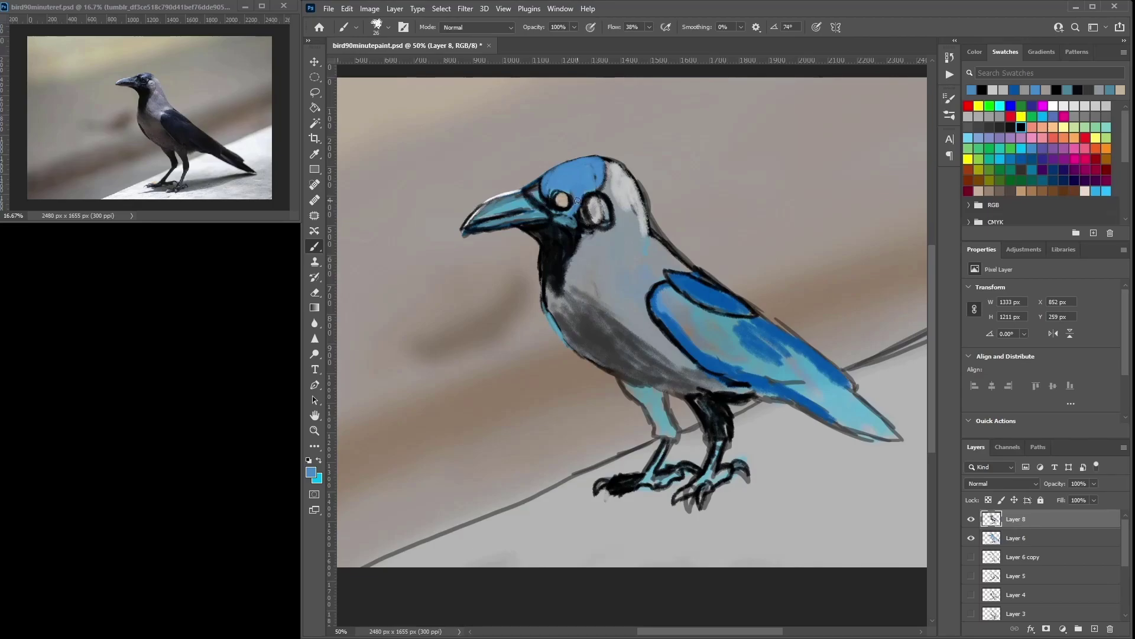
pyautogui.keyDown('alt'); pyautogui.click(586, 207); pyautogui.keyUp('alt')
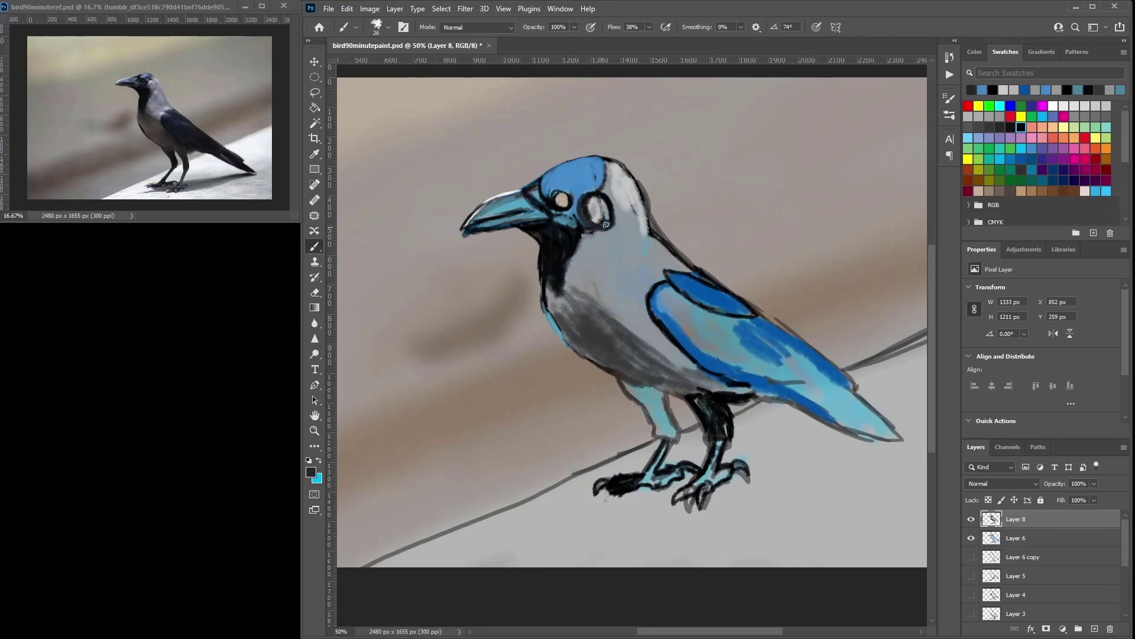
pyautogui.keyDown('alt'); pyautogui.click(597, 206); pyautogui.keyUp('alt')
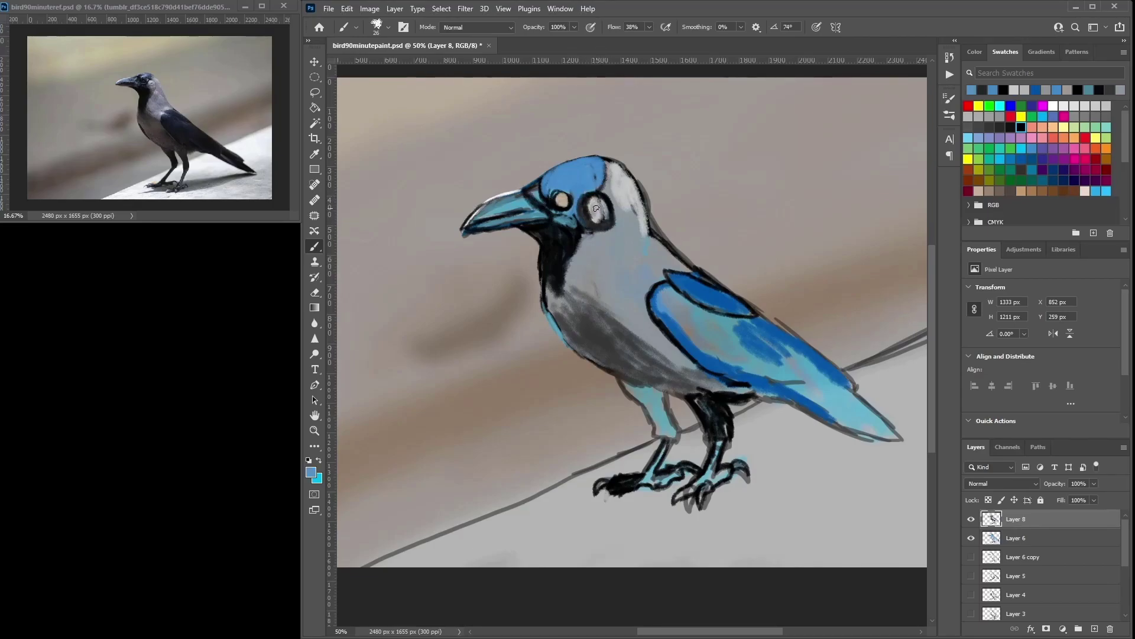
pyautogui.keyDown('alt'); pyautogui.click(597, 208); pyautogui.keyUp('alt')
pyautogui.keyDown('alt'); pyautogui.click(592, 224); pyautogui.keyUp('alt')
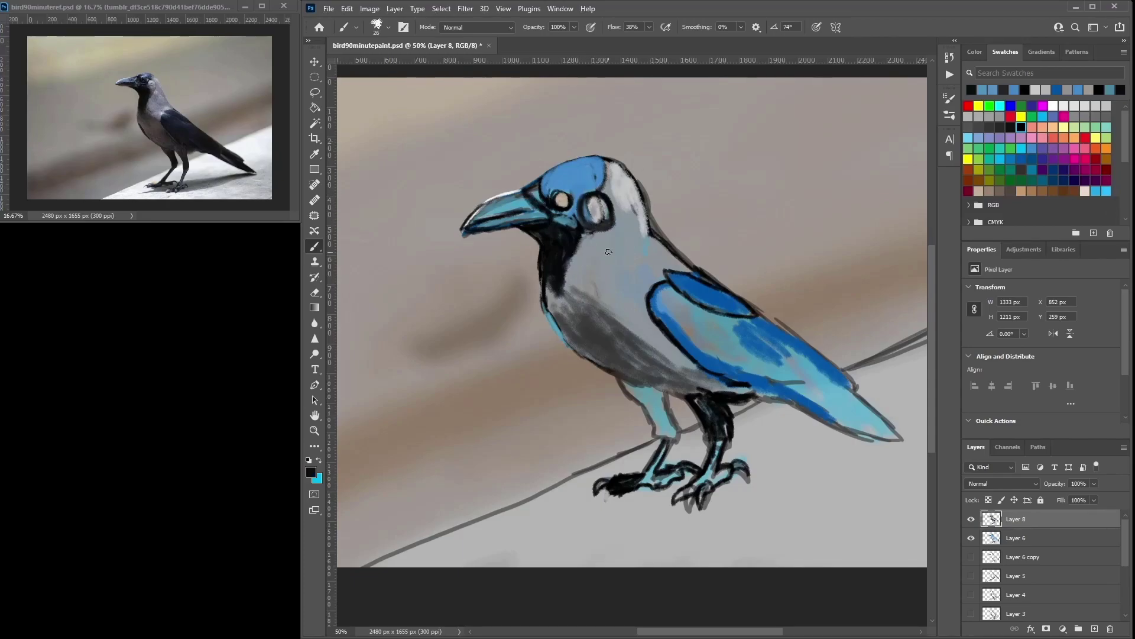
# Step: Add light gray strokes to the neck and shoulder and paint sampled blue over the wing's front contour
pyautogui.keyDown('alt'); pyautogui.click(599, 207); pyautogui.keyUp('alt')
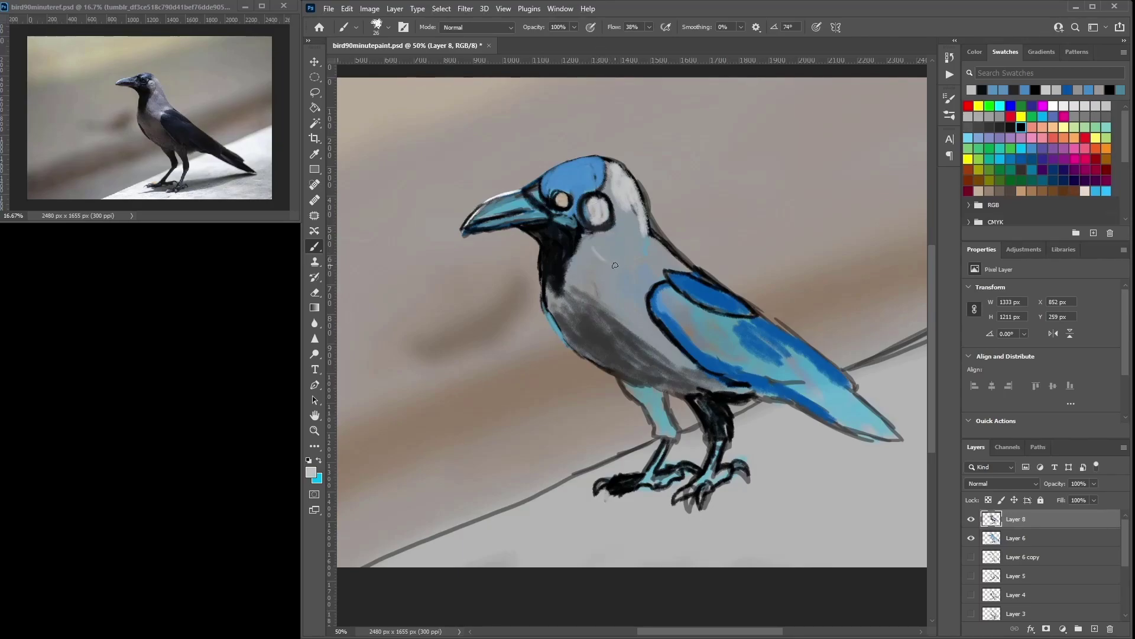
pyautogui.moveTo(588, 229)
pyautogui.mouseDown()
pyautogui.moveTo(584, 256)
pyautogui.moveTo(603, 288)
pyautogui.moveTo(596, 280)
pyautogui.moveTo(633, 288)
pyautogui.moveTo(613, 286)
pyautogui.moveTo(625, 295)
pyautogui.moveTo(663, 283)
pyautogui.moveTo(647, 308)
pyautogui.moveTo(653, 285)
pyautogui.moveTo(662, 318)
pyautogui.mouseUp()
pyautogui.keyDown('alt'); pyautogui.click(656, 290); pyautogui.keyUp('alt')
pyautogui.keyDown('alt'); pyautogui.click(646, 320); pyautogui.keyUp('alt')
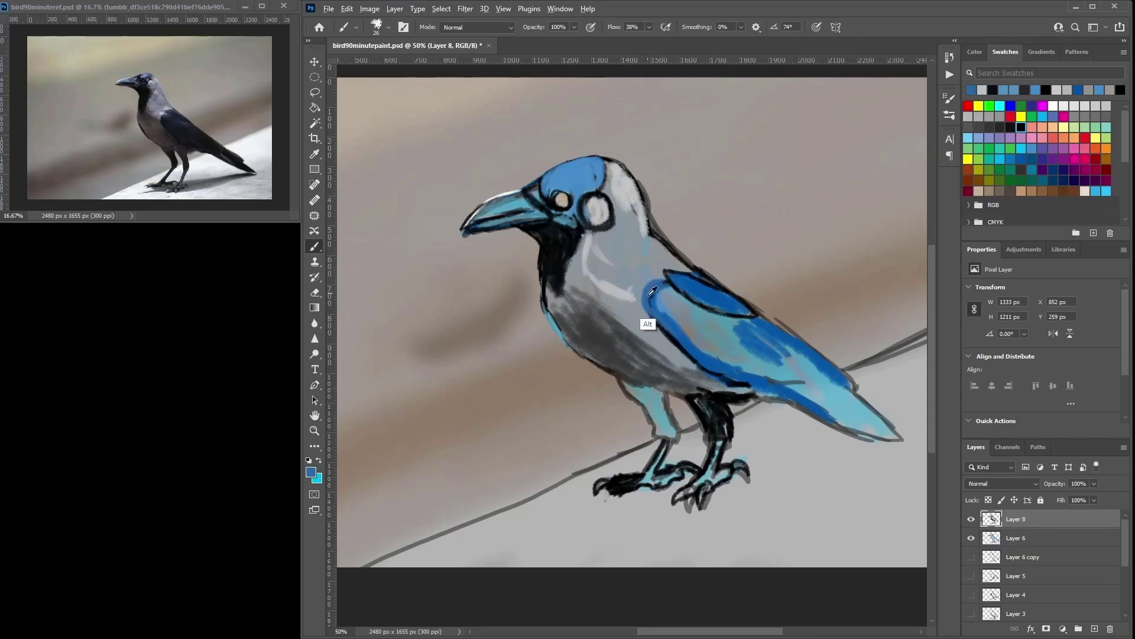
pyautogui.moveTo(628, 281)
pyautogui.mouseDown()
pyautogui.moveTo(665, 274)
pyautogui.moveTo(676, 255)
pyautogui.moveTo(656, 235)
pyautogui.moveTo(686, 259)
pyautogui.moveTo(662, 234)
pyautogui.mouseUp()
# Step: Trim the nape and back contour with sampled background gray, redraw it in black, and soften the nape with light gray
pyautogui.keyDown('alt'); pyautogui.click(694, 266); pyautogui.keyUp('alt')
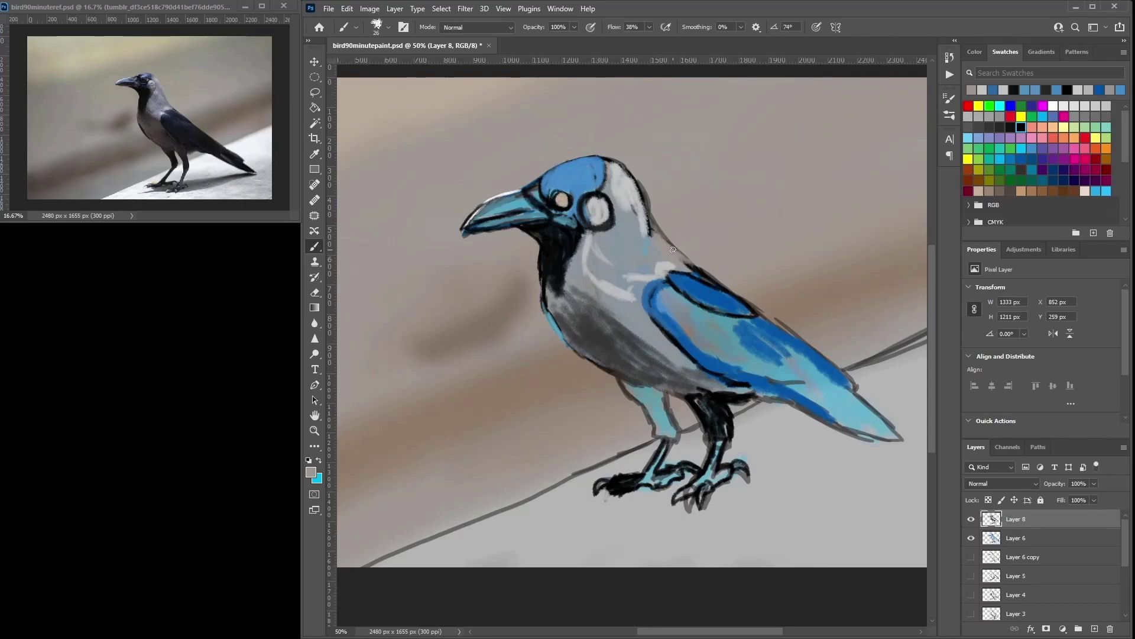
pyautogui.moveTo(695, 271)
pyautogui.mouseDown()
pyautogui.moveTo(641, 186)
pyautogui.moveTo(705, 272)
pyautogui.moveTo(654, 212)
pyautogui.moveTo(696, 264)
pyautogui.mouseUp()
pyautogui.keyDown('alt'); pyautogui.click(638, 183); pyautogui.keyUp('alt')
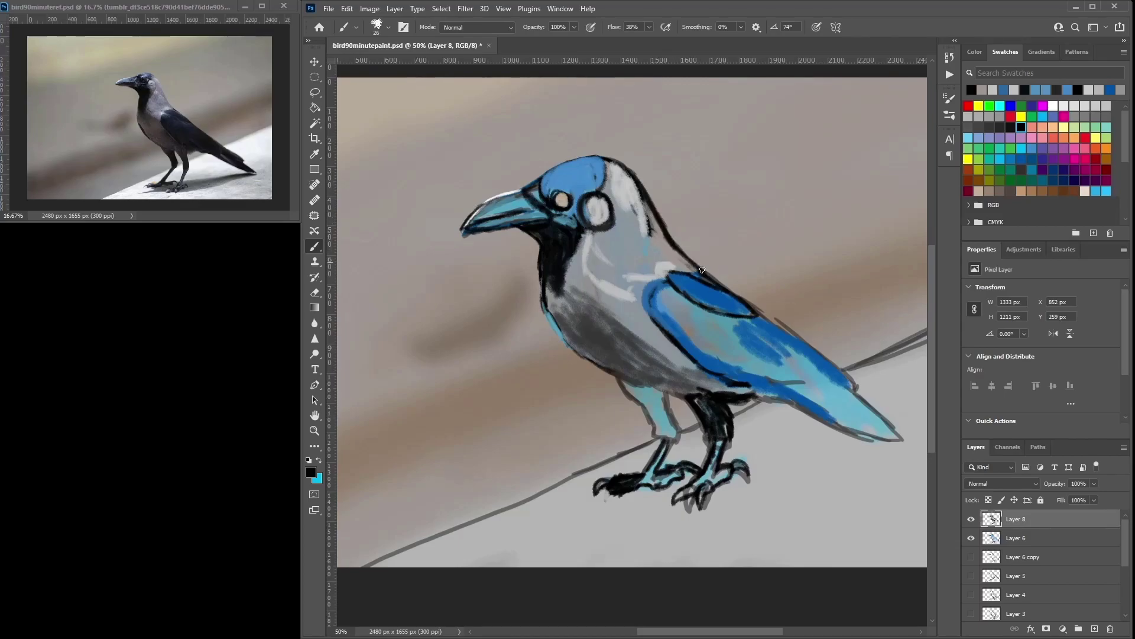
pyautogui.keyDown('alt'); pyautogui.click(638, 232); pyautogui.keyUp('alt')
pyautogui.moveTo(628, 172); pyautogui.dragTo(647, 223)
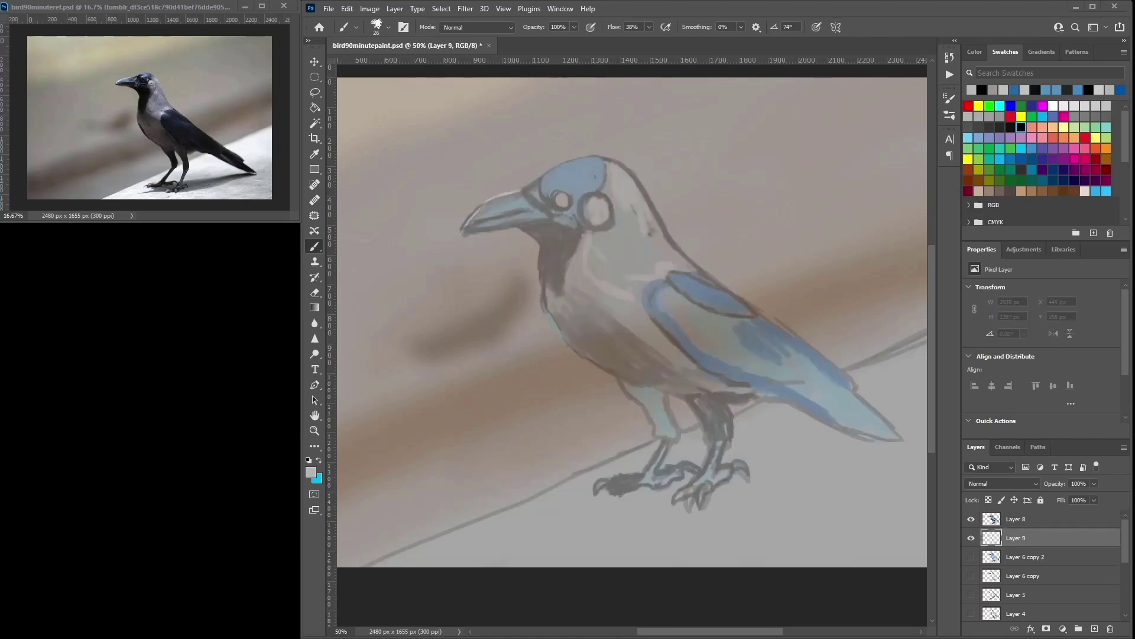
# Step: Paint the ledge's upper edge beside the tail in off-white on Layer 9
pyautogui.click(1074, 105)
pyautogui.moveTo(837, 377); pyautogui.dragTo(936, 331)
pyautogui.scroll(-1, 877, 353)
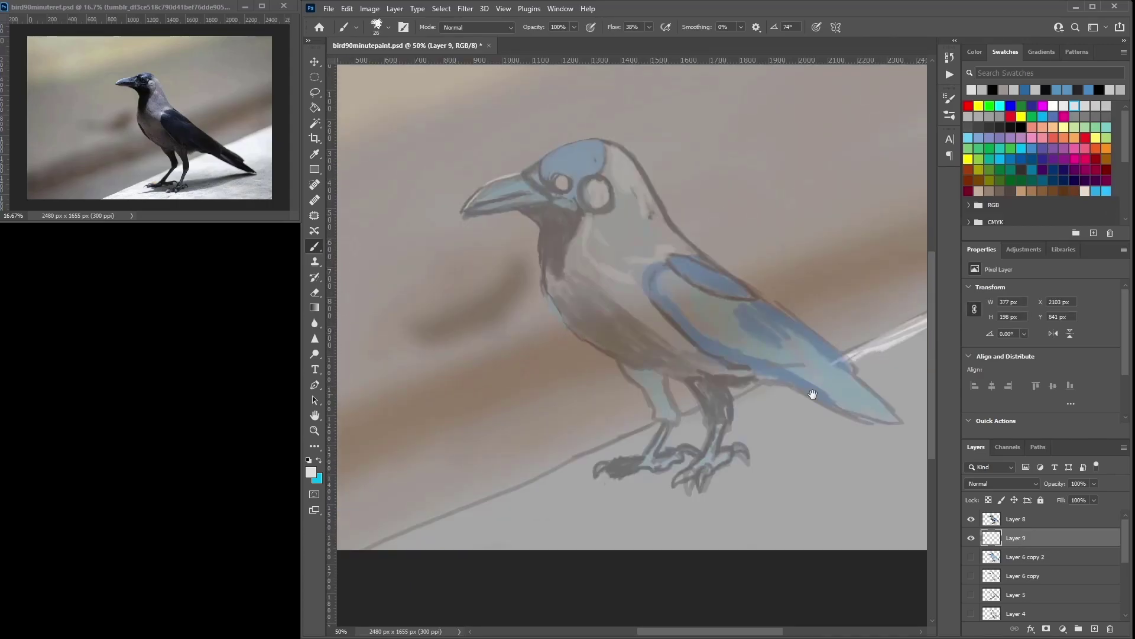
pyautogui.moveTo(812, 398); pyautogui.dragTo(720, 388)
pyautogui.moveTo(837, 318)
pyautogui.mouseDown()
pyautogui.moveTo(869, 311)
pyautogui.moveTo(772, 361)
pyautogui.mouseUp()
pyautogui.moveTo(844, 329); pyautogui.dragTo(735, 372)
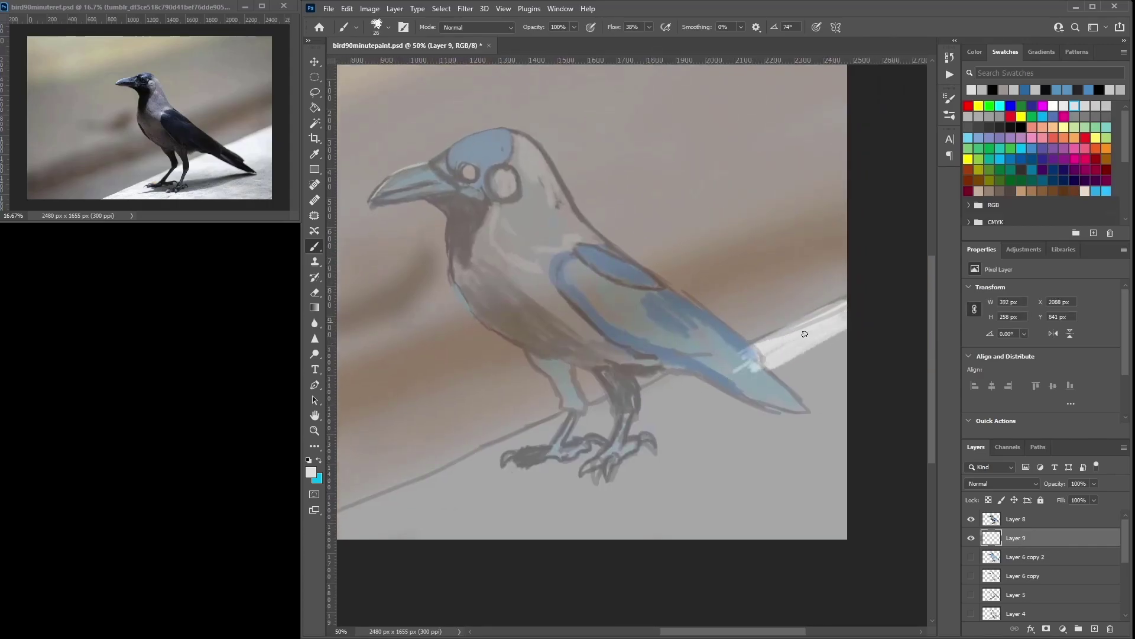
# Step: Cover the ledge's surface with white strokes at 102 px, leaving a gray shadow beneath the crow
pyautogui.click(971, 519)
pyautogui.click(971, 519)
pyautogui.moveTo(843, 340)
pyautogui.mouseDown()
pyautogui.moveTo(747, 393)
pyautogui.moveTo(757, 401)
pyautogui.mouseUp()
pyautogui.moveTo(845, 356); pyautogui.dragTo(737, 436)
pyautogui.rightClick(810, 383)
pyautogui.click(896, 430)
pyautogui.moveTo(833, 366); pyautogui.dragTo(724, 417)
pyautogui.moveTo(754, 371)
pyautogui.mouseDown()
pyautogui.moveTo(649, 398)
pyautogui.moveTo(805, 405)
pyautogui.moveTo(775, 535)
pyautogui.moveTo(745, 503)
pyautogui.moveTo(768, 482)
pyautogui.moveTo(785, 383)
pyautogui.moveTo(859, 308)
pyautogui.mouseUp()
pyautogui.moveTo(801, 403)
pyautogui.mouseDown()
pyautogui.moveTo(694, 431)
pyautogui.moveTo(498, 422)
pyautogui.mouseUp()
pyautogui.moveTo(621, 364)
pyautogui.mouseDown()
pyautogui.moveTo(388, 469)
pyautogui.moveTo(522, 451)
pyautogui.moveTo(785, 481)
pyautogui.mouseUp()
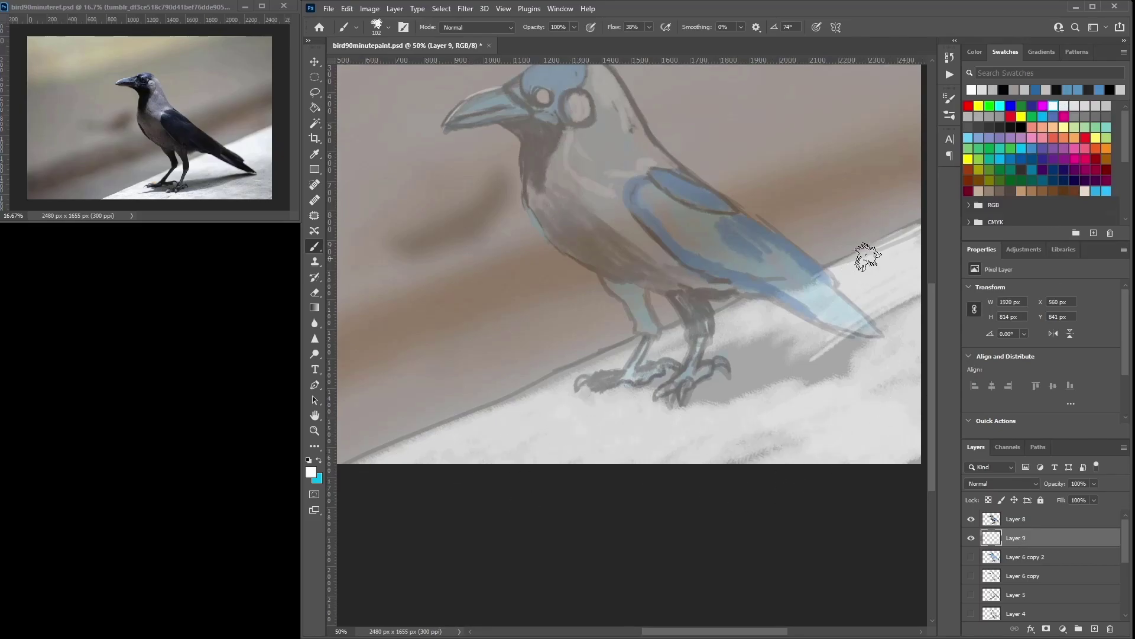
# Step: Paint white strokes along the ledge's upper edge beside the tail, undo the stray stroke, and continue along the front edge at 32 px
pyautogui.moveTo(852, 262); pyautogui.dragTo(914, 231)
pyautogui.moveTo(910, 285); pyautogui.dragTo(867, 291)
pyautogui.hotkey('ctrl', 'z')
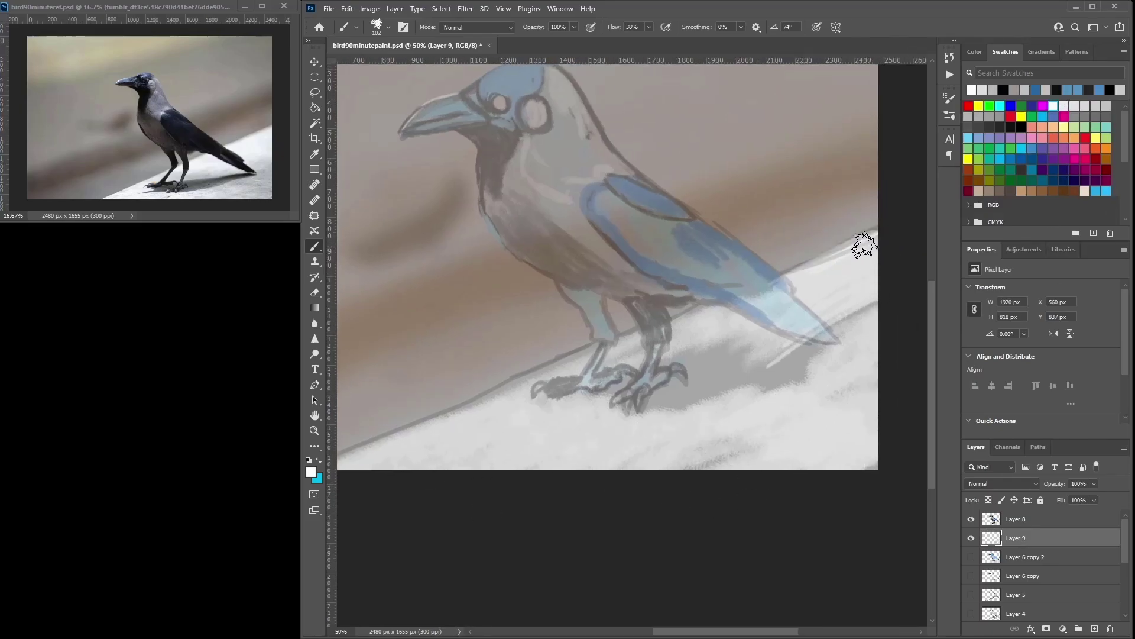
pyautogui.rightClick(869, 247)
pyautogui.click(940, 275)
pyautogui.click(818, 262)
pyautogui.moveTo(580, 352); pyautogui.dragTo(313, 468)
# Step: Streak the ledge's surface around the feet and beneath the tail with thin diagonal white strokes
pyautogui.moveTo(504, 379)
pyautogui.mouseDown()
pyautogui.moveTo(506, 363)
pyautogui.moveTo(613, 314)
pyautogui.mouseUp()
pyautogui.moveTo(702, 282); pyautogui.dragTo(409, 405)
pyautogui.moveTo(452, 388); pyautogui.dragTo(580, 332)
pyautogui.moveTo(702, 278)
pyautogui.mouseDown()
pyautogui.moveTo(603, 325)
pyautogui.moveTo(487, 404)
pyautogui.mouseUp()
pyautogui.moveTo(487, 403); pyautogui.dragTo(581, 356)
pyautogui.moveTo(544, 401); pyautogui.dragTo(584, 380)
pyautogui.moveTo(560, 403); pyautogui.dragTo(621, 363)
pyautogui.moveTo(571, 404); pyautogui.dragTo(681, 354)
pyautogui.moveTo(635, 404); pyautogui.dragTo(706, 360)
pyautogui.moveTo(648, 359); pyautogui.dragTo(694, 335)
pyautogui.moveTo(744, 403); pyautogui.dragTo(800, 366)
pyautogui.moveTo(782, 389)
pyautogui.mouseDown()
pyautogui.moveTo(838, 362)
pyautogui.moveTo(732, 395)
pyautogui.moveTo(699, 388)
pyautogui.mouseUp()
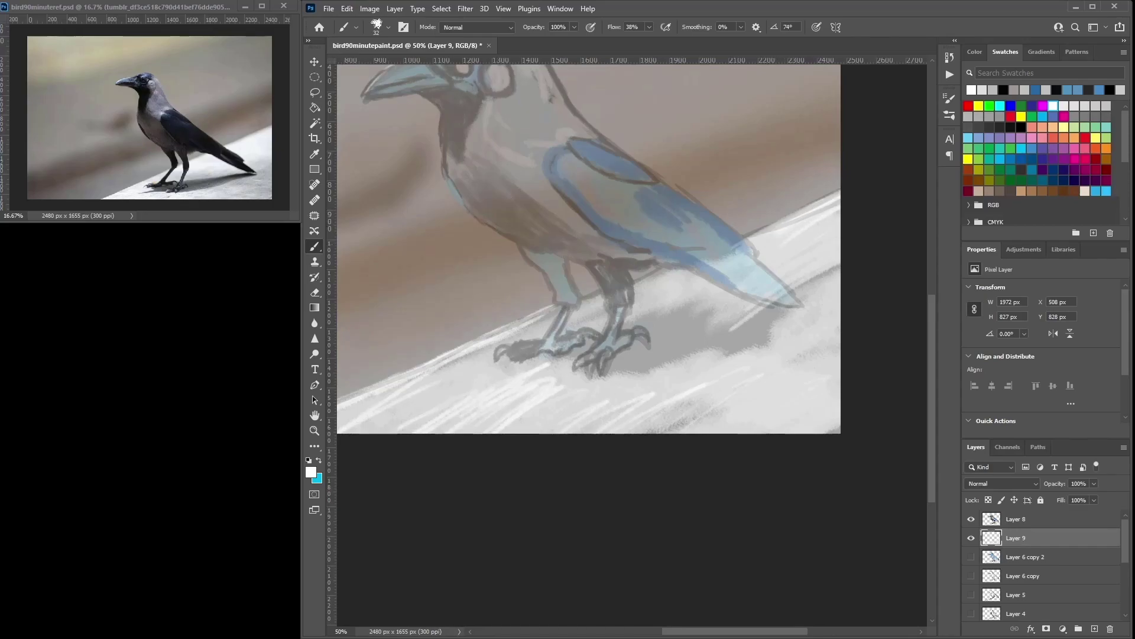
# Step: Add a new layer above Layer 8 and ink the top of the crown in black at 17 px
pyautogui.moveTo(591, 267); pyautogui.dragTo(629, 378)
pyautogui.click(1016, 519)
pyautogui.click(1094, 628)
pyautogui.click(1021, 127)
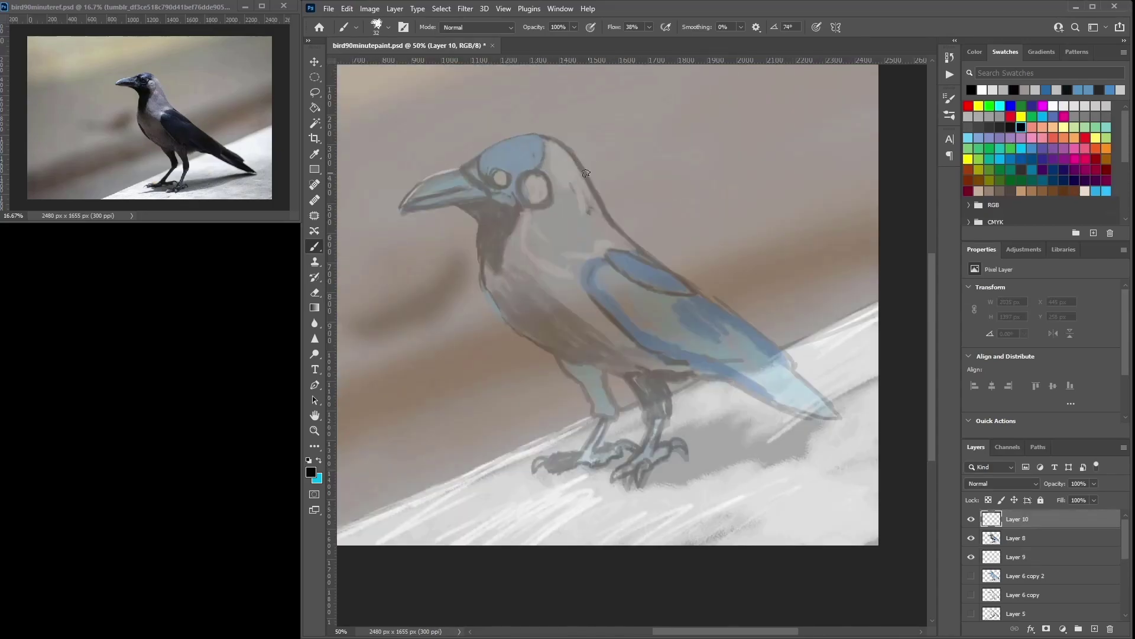
pyautogui.rightClick(535, 157)
pyautogui.moveTo(608, 185); pyautogui.dragTo(603, 186)
pyautogui.click(548, 143)
pyautogui.moveTo(553, 138); pyautogui.dragTo(513, 135)
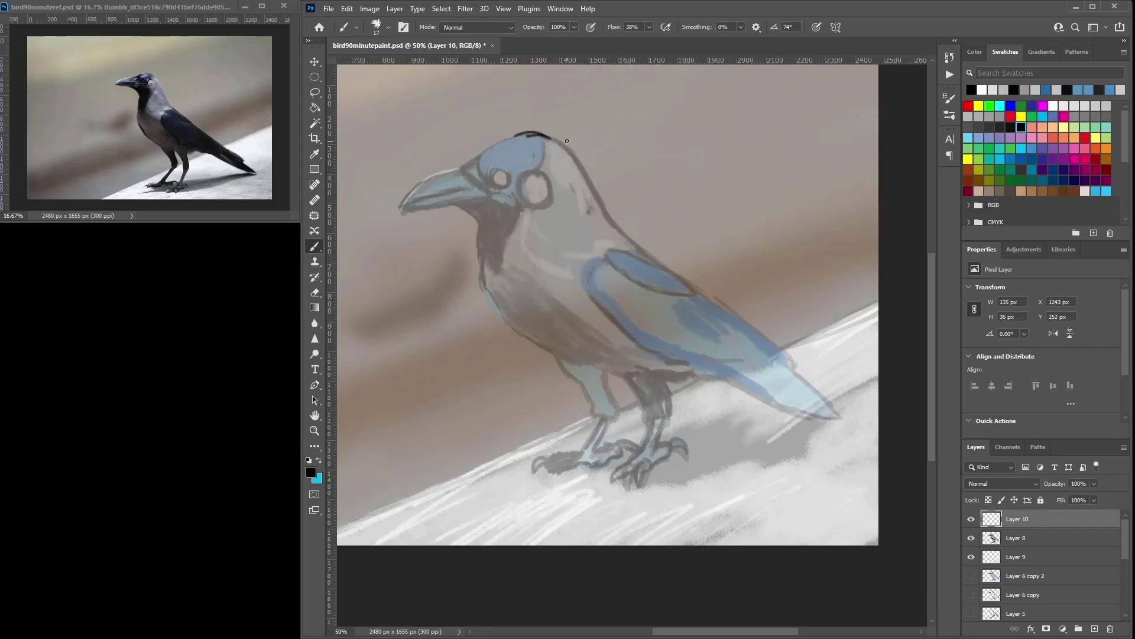
# Step: Outline the beak, throat, breast, nape and back in black over the faded sketch
pyautogui.moveTo(504, 222); pyautogui.dragTo(494, 212)
pyautogui.moveTo(498, 272); pyautogui.dragTo(530, 322)
pyautogui.moveTo(533, 328)
pyautogui.mouseDown()
pyautogui.moveTo(594, 367)
pyautogui.moveTo(570, 371)
pyautogui.moveTo(583, 386)
pyautogui.mouseUp()
pyautogui.moveTo(476, 202)
pyautogui.mouseDown()
pyautogui.moveTo(430, 198)
pyautogui.moveTo(438, 179)
pyautogui.moveTo(466, 168)
pyautogui.moveTo(414, 198)
pyautogui.moveTo(457, 191)
pyautogui.moveTo(432, 198)
pyautogui.moveTo(500, 142)
pyautogui.moveTo(547, 134)
pyautogui.moveTo(616, 231)
pyautogui.moveTo(660, 268)
pyautogui.mouseUp()
pyautogui.moveTo(596, 216)
pyautogui.mouseDown()
pyautogui.moveTo(574, 158)
pyautogui.moveTo(514, 130)
pyautogui.mouseUp()
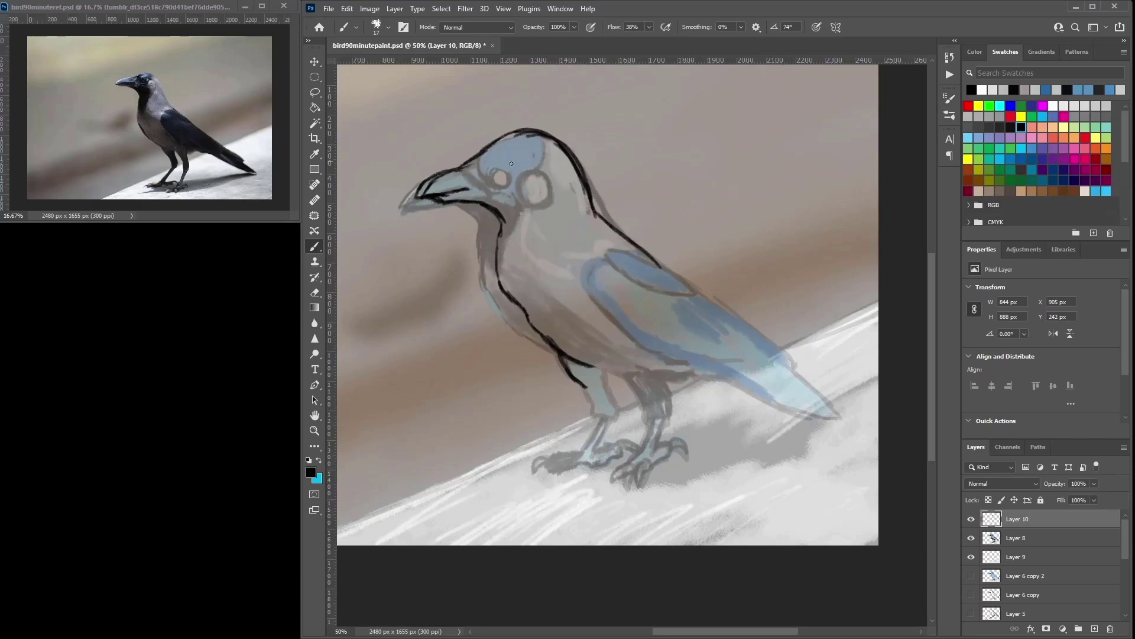
# Step: Ink the eye, cheek patch, throat patch and shoulder feather in black, reinforcing the breast and nape lines
pyautogui.moveTo(507, 171)
pyautogui.mouseDown()
pyautogui.moveTo(506, 180)
pyautogui.moveTo(489, 147)
pyautogui.moveTo(496, 175)
pyautogui.moveTo(510, 164)
pyautogui.moveTo(516, 175)
pyautogui.mouseUp()
pyautogui.moveTo(530, 174)
pyautogui.mouseDown()
pyautogui.moveTo(514, 183)
pyautogui.moveTo(529, 167)
pyautogui.moveTo(551, 204)
pyautogui.moveTo(530, 198)
pyautogui.moveTo(510, 270)
pyautogui.moveTo(497, 218)
pyautogui.mouseUp()
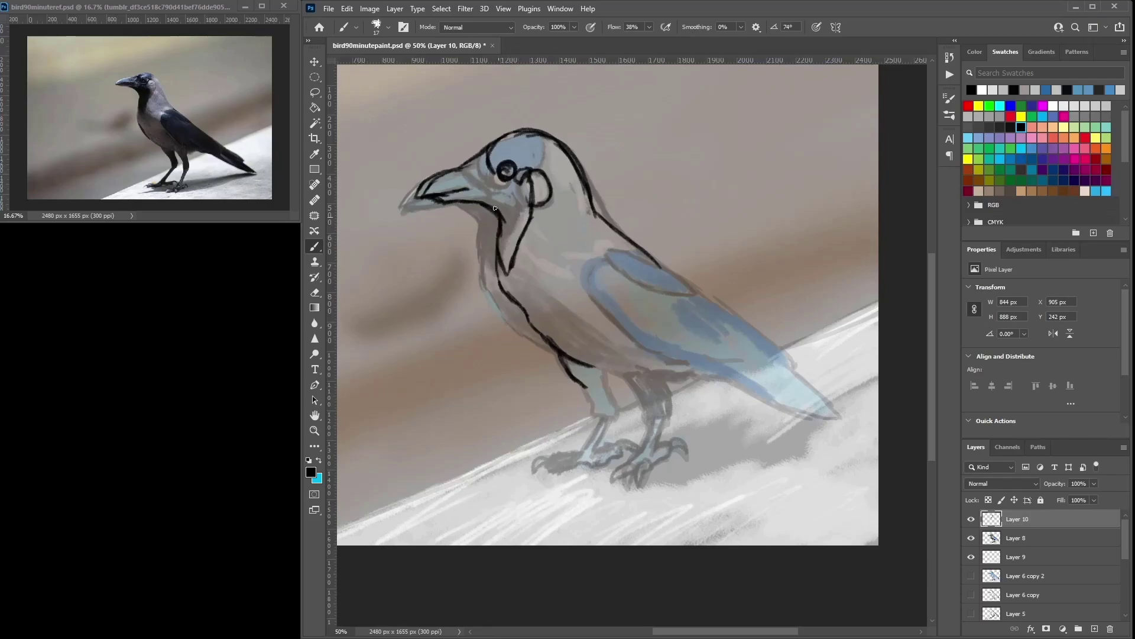
pyautogui.moveTo(506, 295); pyautogui.dragTo(543, 341)
pyautogui.moveTo(596, 219); pyautogui.dragTo(584, 173)
pyautogui.moveTo(646, 252)
pyautogui.mouseDown()
pyautogui.moveTo(609, 263)
pyautogui.moveTo(645, 285)
pyautogui.moveTo(684, 270)
pyautogui.moveTo(655, 262)
pyautogui.moveTo(669, 288)
pyautogui.mouseUp()
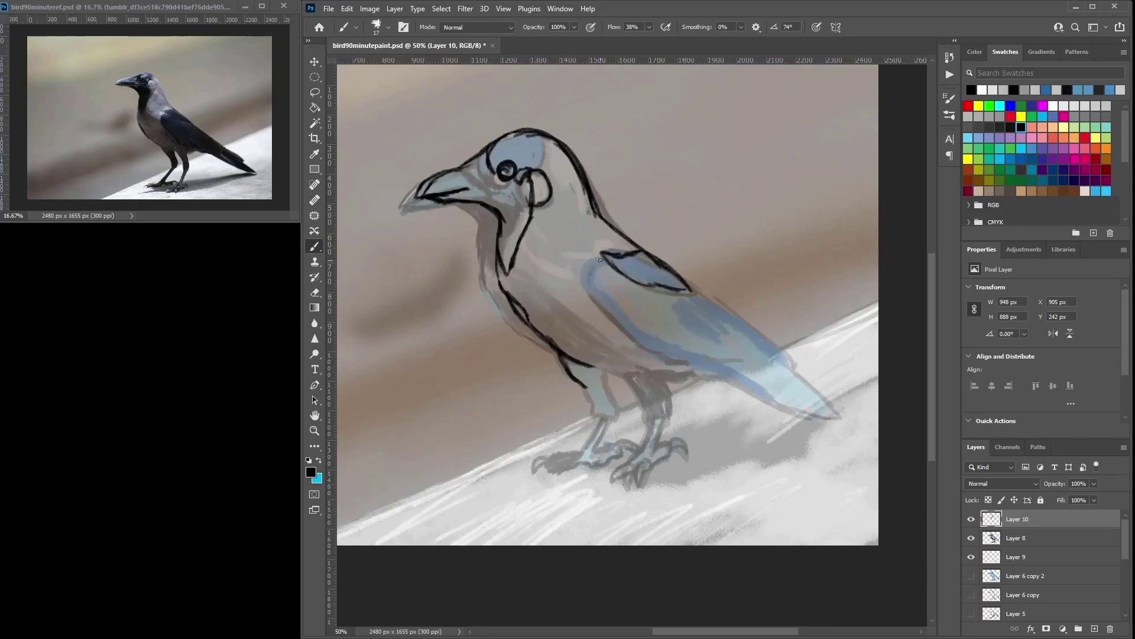
# Step: Outline the folded wing, tail, belly and upper near leg in black
pyautogui.moveTo(610, 268)
pyautogui.mouseDown()
pyautogui.moveTo(590, 289)
pyautogui.moveTo(636, 342)
pyautogui.moveTo(832, 420)
pyautogui.moveTo(790, 356)
pyautogui.moveTo(701, 304)
pyautogui.moveTo(767, 336)
pyautogui.mouseUp()
pyautogui.moveTo(689, 288); pyautogui.dragTo(785, 349)
pyautogui.moveTo(588, 363)
pyautogui.mouseDown()
pyautogui.moveTo(616, 376)
pyautogui.moveTo(648, 368)
pyautogui.moveTo(594, 370)
pyautogui.moveTo(635, 378)
pyautogui.moveTo(690, 369)
pyautogui.moveTo(661, 383)
pyautogui.moveTo(661, 373)
pyautogui.moveTo(666, 390)
pyautogui.moveTo(628, 373)
pyautogui.moveTo(641, 395)
pyautogui.moveTo(685, 295)
pyautogui.moveTo(680, 379)
pyautogui.moveTo(665, 370)
pyautogui.moveTo(672, 404)
pyautogui.moveTo(640, 397)
pyautogui.moveTo(646, 420)
pyautogui.mouseUp()
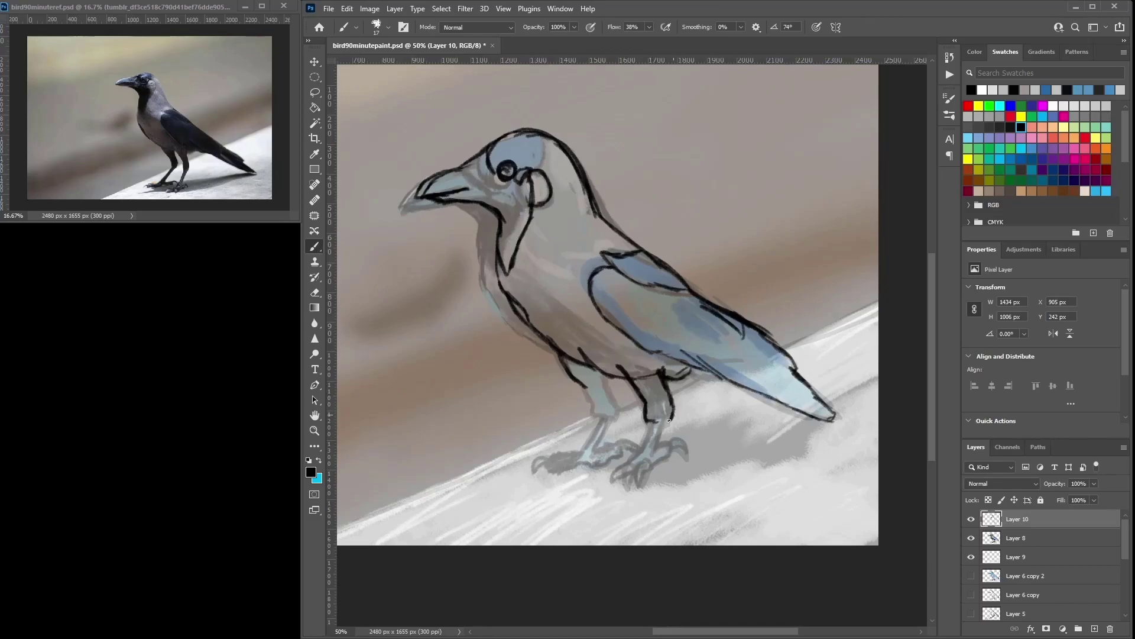
# Step: Ink the lower legs, toes and claws of both feet in black
pyautogui.moveTo(668, 420); pyautogui.dragTo(654, 456)
pyautogui.moveTo(657, 420)
pyautogui.mouseDown()
pyautogui.moveTo(655, 447)
pyautogui.moveTo(645, 442)
pyautogui.moveTo(618, 469)
pyautogui.moveTo(642, 404)
pyautogui.moveTo(630, 461)
pyautogui.moveTo(608, 478)
pyautogui.moveTo(646, 479)
pyautogui.moveTo(635, 470)
pyautogui.moveTo(635, 485)
pyautogui.moveTo(685, 442)
pyautogui.moveTo(645, 470)
pyautogui.moveTo(674, 449)
pyautogui.moveTo(684, 458)
pyautogui.moveTo(684, 445)
pyautogui.moveTo(664, 445)
pyautogui.moveTo(676, 372)
pyautogui.moveTo(644, 448)
pyautogui.moveTo(617, 441)
pyautogui.moveTo(625, 447)
pyautogui.moveTo(604, 459)
pyautogui.moveTo(537, 466)
pyautogui.moveTo(589, 455)
pyautogui.mouseUp()
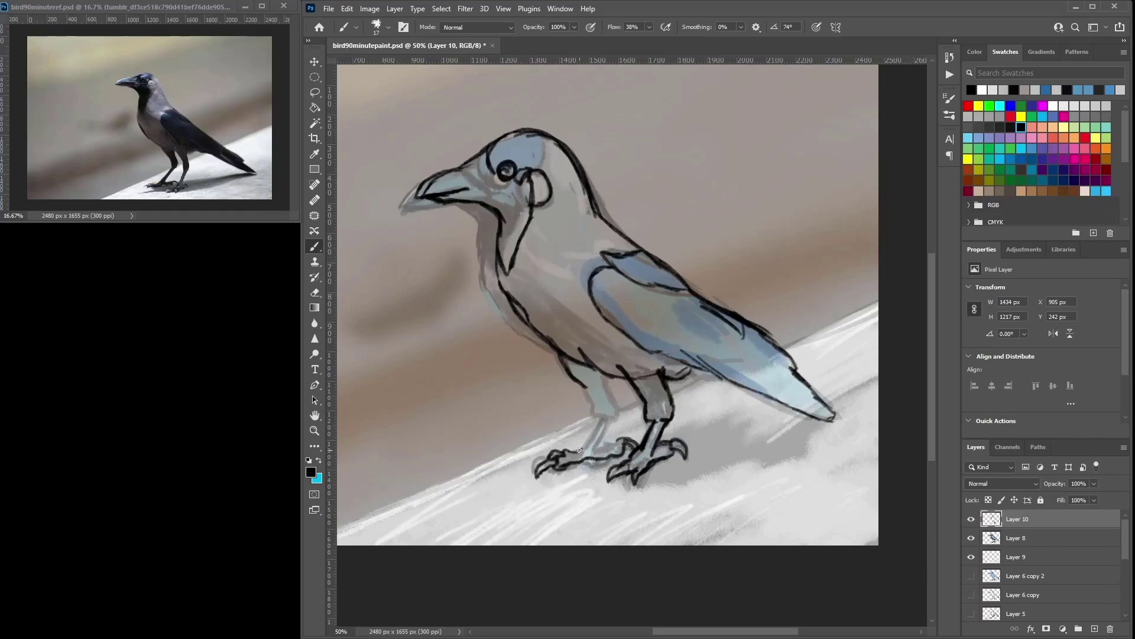
pyautogui.moveTo(603, 416)
pyautogui.mouseDown()
pyautogui.moveTo(575, 458)
pyautogui.moveTo(650, 376)
pyautogui.moveTo(631, 423)
pyautogui.moveTo(592, 441)
pyautogui.moveTo(607, 412)
pyautogui.moveTo(601, 436)
pyautogui.mouseUp()
pyautogui.moveTo(598, 391)
pyautogui.mouseDown()
pyautogui.moveTo(602, 418)
pyautogui.moveTo(616, 414)
pyautogui.moveTo(591, 390)
pyautogui.mouseUp()
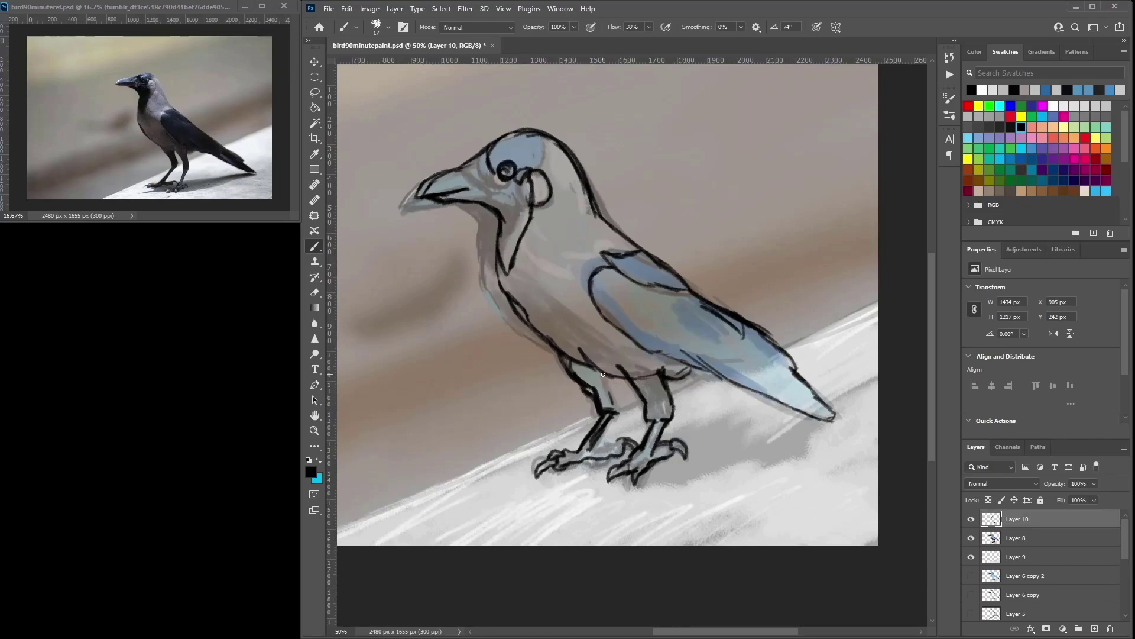
pyautogui.moveTo(614, 397); pyautogui.dragTo(618, 414)
pyautogui.moveTo(618, 405)
pyautogui.mouseDown()
pyautogui.moveTo(607, 415)
pyautogui.moveTo(621, 412)
pyautogui.moveTo(611, 419)
pyautogui.moveTo(620, 444)
pyautogui.moveTo(600, 444)
pyautogui.mouseUp()
# Step: Fill the crown with bright cyan at 44 px
pyautogui.click(1085, 107)
pyautogui.rightClick(576, 218)
pyautogui.moveTo(641, 251); pyautogui.dragTo(651, 251)
pyautogui.moveTo(541, 180)
pyautogui.mouseDown()
pyautogui.moveTo(531, 152)
pyautogui.moveTo(509, 141)
pyautogui.moveTo(497, 150)
pyautogui.moveTo(538, 163)
pyautogui.mouseUp()
# Step: Draw the crown's rear edge and strengthen the face and beak outlines in black at 25 px
pyautogui.click(1021, 148)
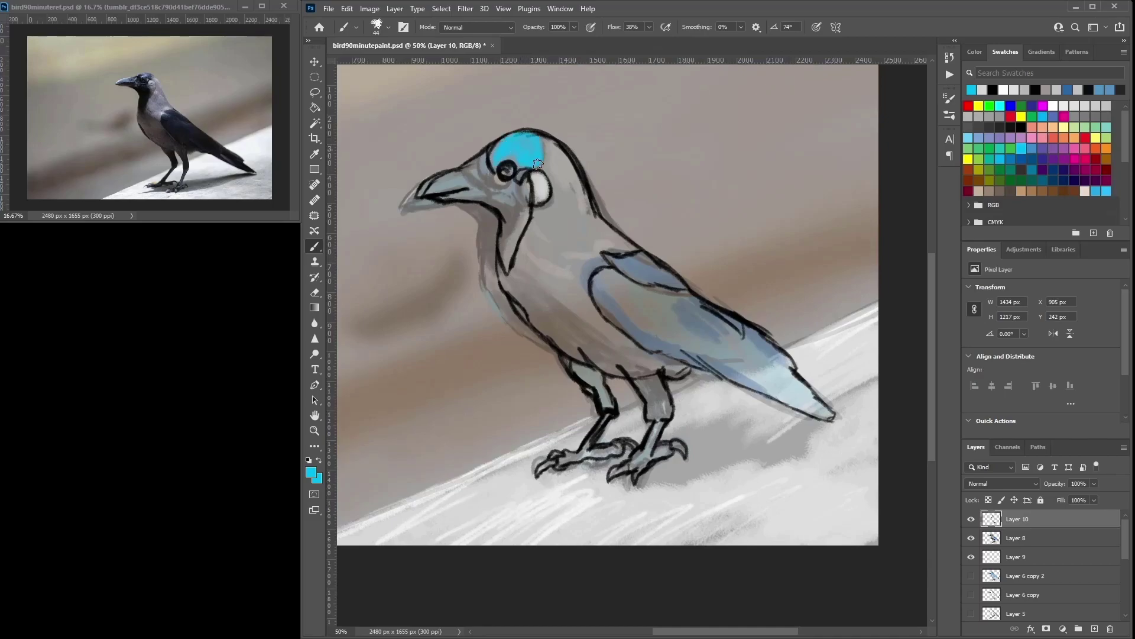
pyautogui.click(1021, 128)
pyautogui.rightClick(564, 152)
pyautogui.moveTo(639, 181); pyautogui.dragTo(632, 181)
pyautogui.moveTo(545, 142); pyautogui.dragTo(535, 171)
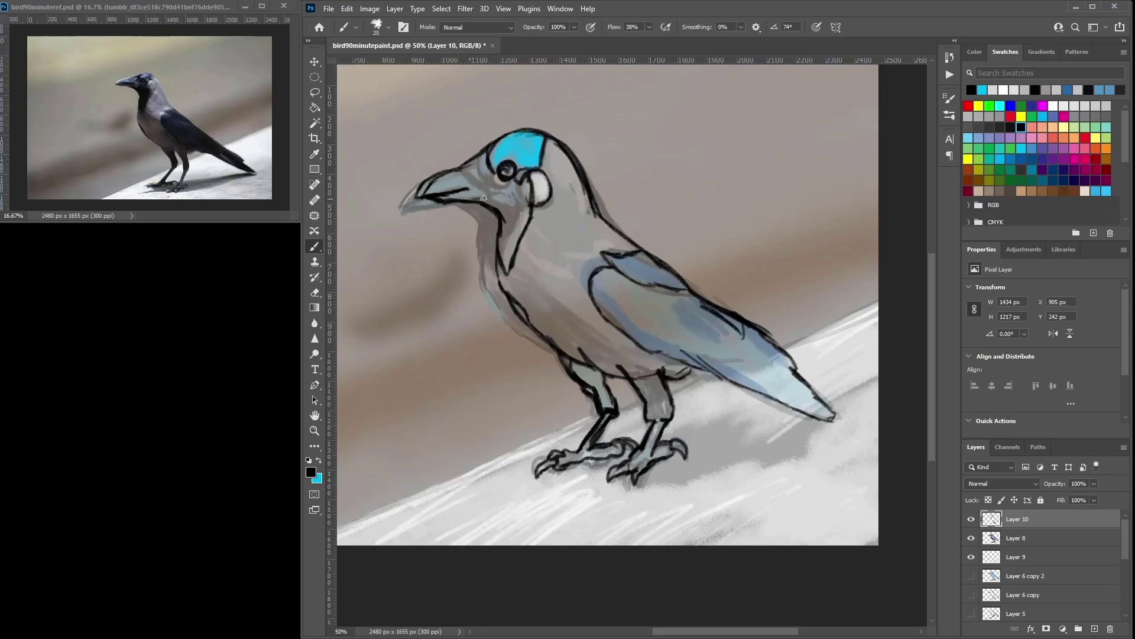
pyautogui.moveTo(483, 199)
pyautogui.mouseDown()
pyautogui.moveTo(513, 205)
pyautogui.moveTo(541, 173)
pyautogui.mouseUp()
pyautogui.moveTo(507, 201)
pyautogui.mouseDown()
pyautogui.moveTo(472, 200)
pyautogui.moveTo(482, 199)
pyautogui.mouseUp()
pyautogui.moveTo(473, 165)
pyautogui.mouseDown()
pyautogui.moveTo(461, 178)
pyautogui.moveTo(490, 179)
pyautogui.moveTo(411, 194)
pyautogui.moveTo(425, 180)
pyautogui.moveTo(417, 197)
pyautogui.mouseUp()
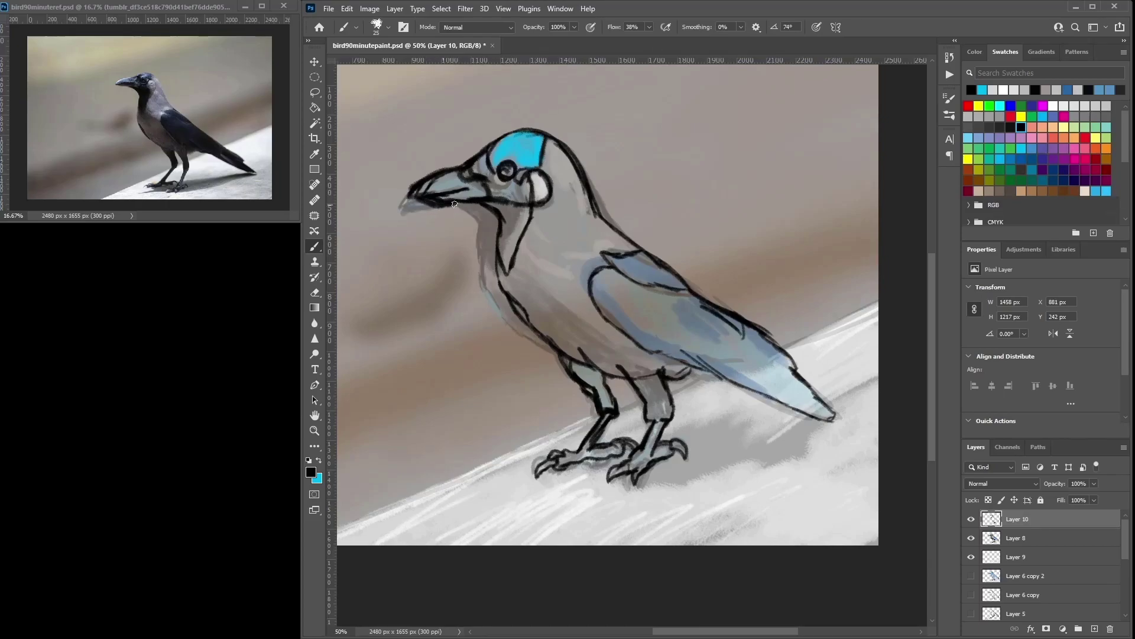
# Step: Paint magenta and white highlights on the upper beak near its tip
pyautogui.keyDown('alt'); pyautogui.click(432, 198); pyautogui.keyUp('alt')
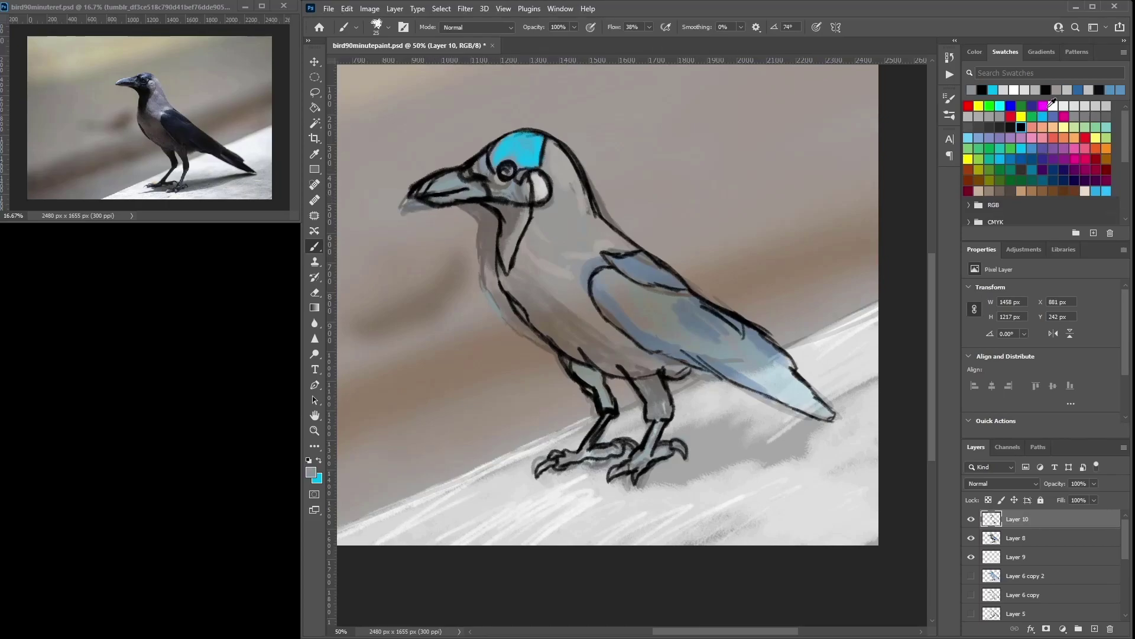
pyautogui.click(1042, 106)
pyautogui.moveTo(414, 192); pyautogui.dragTo(457, 170)
pyautogui.click(1053, 105)
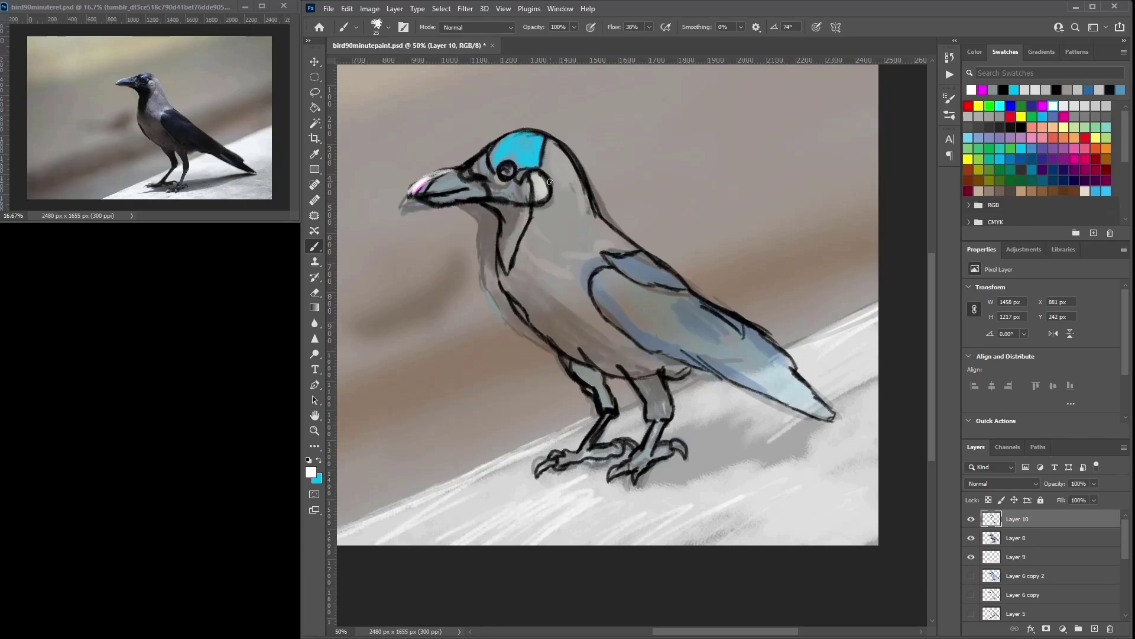
# Step: Lighten the area around the eye with light gray and redraw the iris and pupil in black at 17 px
pyautogui.click(1096, 105)
pyautogui.moveTo(477, 167); pyautogui.dragTo(511, 174)
pyautogui.click(1020, 127)
pyautogui.click(1096, 106)
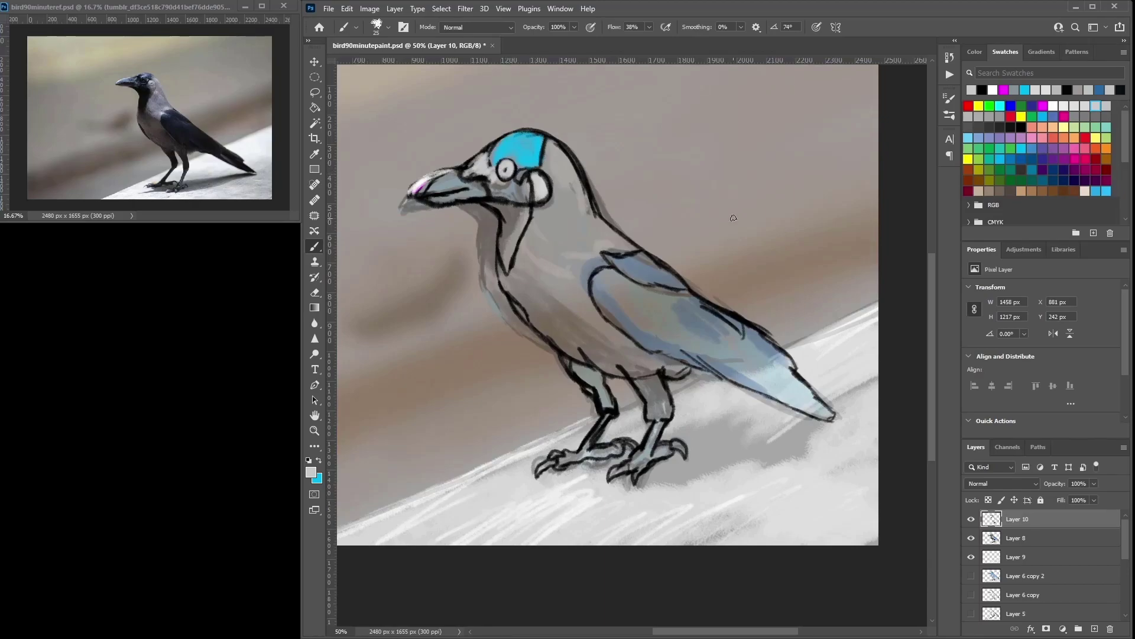
pyautogui.click(1021, 127)
pyautogui.rightClick(531, 166)
pyautogui.moveTo(605, 194); pyautogui.dragTo(602, 194)
pyautogui.moveTo(508, 167); pyautogui.dragTo(500, 174)
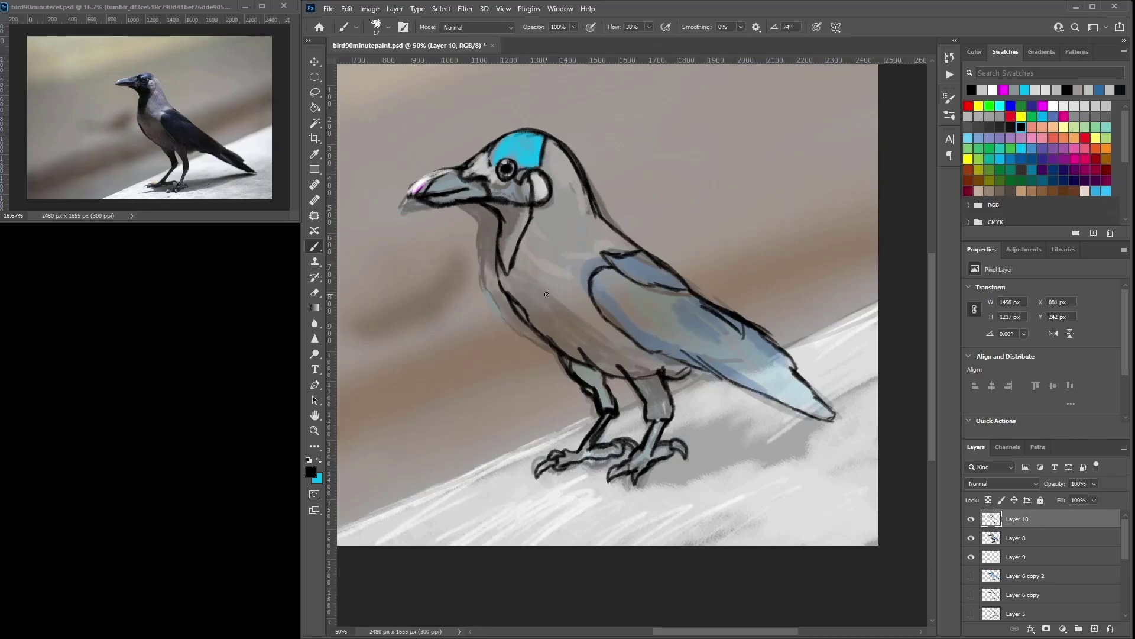
# Step: Paint the wing and shoulder feather in medium blue at 47 px
pyautogui.click(1011, 158)
pyautogui.rightClick(690, 297)
pyautogui.moveTo(761, 325); pyautogui.dragTo(773, 325)
pyautogui.moveTo(602, 283)
pyautogui.mouseDown()
pyautogui.moveTo(607, 301)
pyautogui.moveTo(785, 380)
pyautogui.mouseUp()
# Step: Layer darker blue over the wing, face, throat patch and tail
pyautogui.click(1032, 158)
pyautogui.moveTo(616, 307)
pyautogui.mouseDown()
pyautogui.moveTo(608, 288)
pyautogui.moveTo(644, 305)
pyautogui.moveTo(612, 275)
pyautogui.moveTo(651, 263)
pyautogui.moveTo(686, 293)
pyautogui.mouseUp()
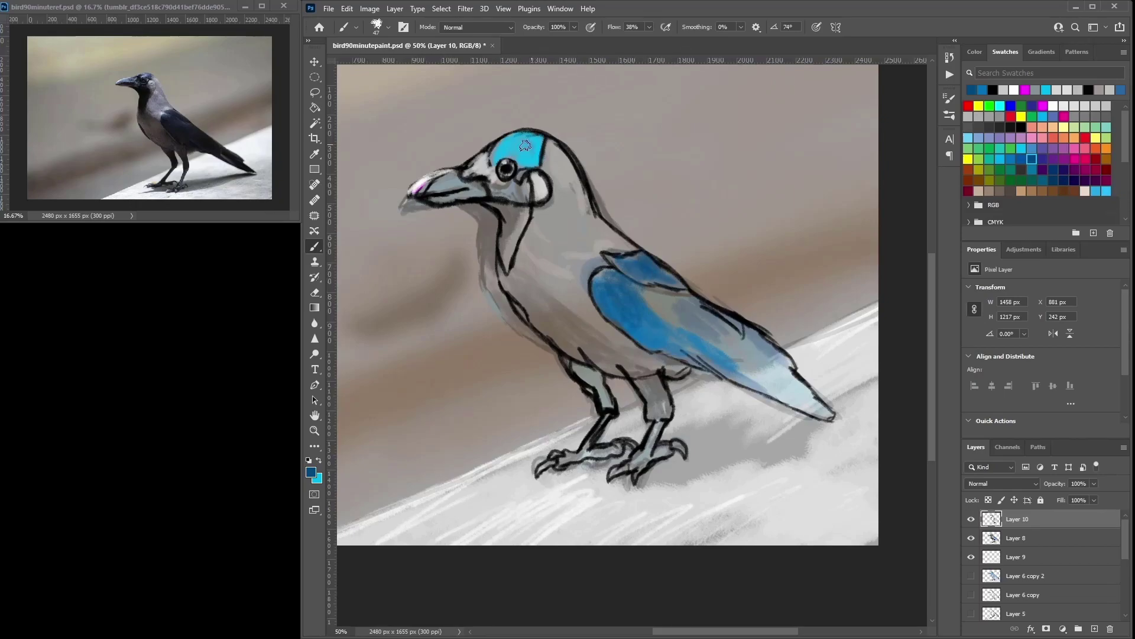
pyautogui.moveTo(518, 154)
pyautogui.mouseDown()
pyautogui.moveTo(486, 151)
pyautogui.moveTo(481, 163)
pyautogui.moveTo(520, 192)
pyautogui.moveTo(509, 261)
pyautogui.moveTo(500, 209)
pyautogui.moveTo(518, 215)
pyautogui.moveTo(509, 245)
pyautogui.moveTo(496, 207)
pyautogui.mouseUp()
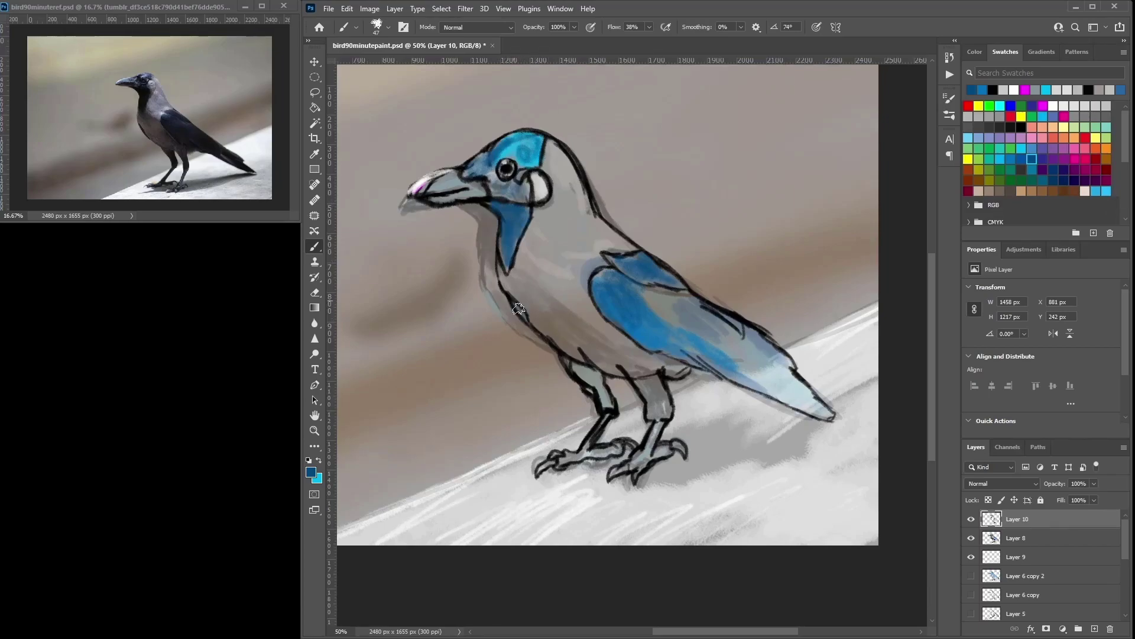
pyautogui.moveTo(642, 305)
pyautogui.mouseDown()
pyautogui.moveTo(681, 314)
pyautogui.moveTo(804, 402)
pyautogui.moveTo(763, 349)
pyautogui.moveTo(702, 332)
pyautogui.moveTo(788, 373)
pyautogui.mouseUp()
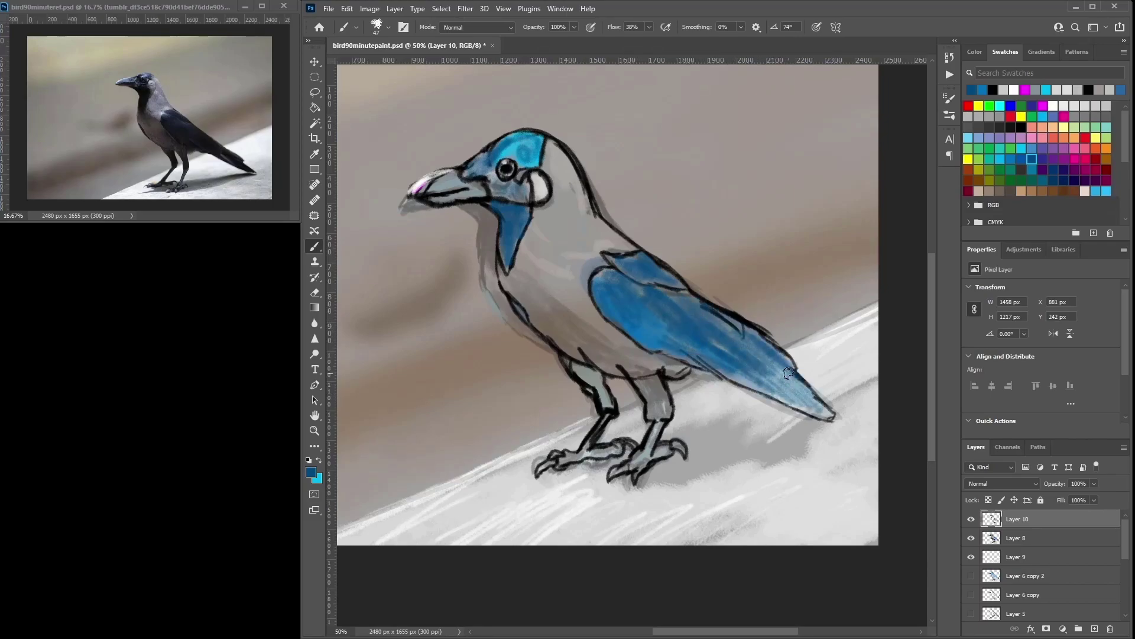
# Step: Fill both upper legs with dark gray and reinforce their contours in black at 21 px
pyautogui.click(989, 126)
pyautogui.moveTo(650, 381)
pyautogui.mouseDown()
pyautogui.moveTo(655, 414)
pyautogui.moveTo(657, 384)
pyautogui.moveTo(630, 394)
pyautogui.moveTo(646, 404)
pyautogui.moveTo(642, 372)
pyautogui.moveTo(657, 390)
pyautogui.moveTo(653, 381)
pyautogui.moveTo(688, 368)
pyautogui.moveTo(657, 374)
pyautogui.moveTo(659, 408)
pyautogui.moveTo(648, 401)
pyautogui.mouseUp()
pyautogui.rightClick(719, 357)
pyautogui.click(790, 388)
pyautogui.click(1021, 126)
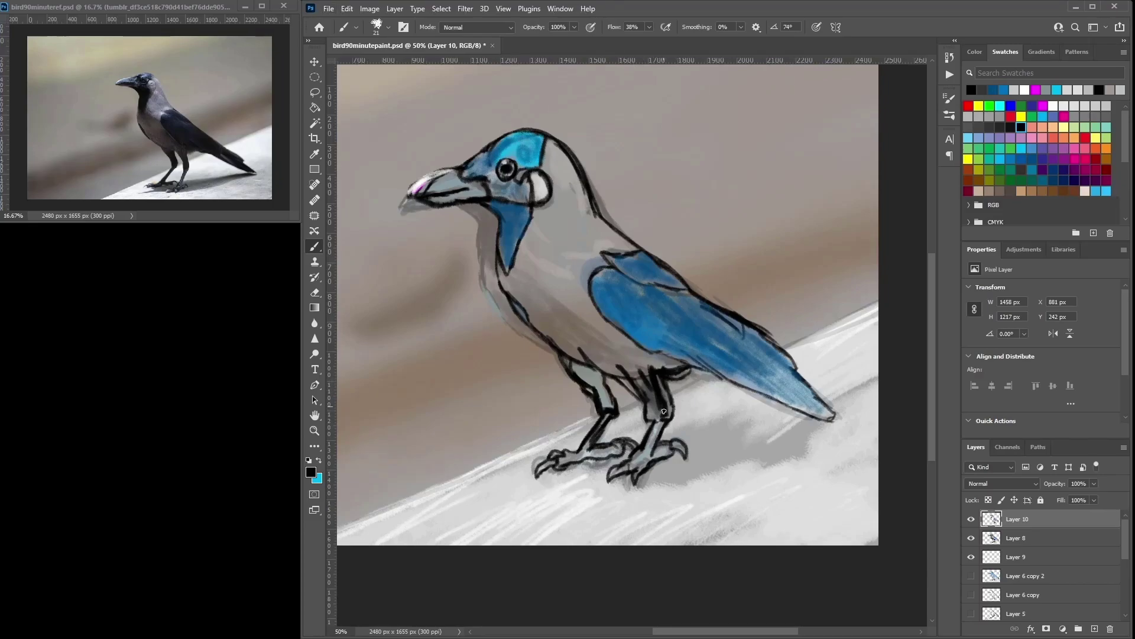
pyautogui.moveTo(663, 420)
pyautogui.mouseDown()
pyautogui.moveTo(659, 437)
pyautogui.moveTo(637, 361)
pyautogui.moveTo(626, 357)
pyautogui.moveTo(603, 396)
pyautogui.moveTo(571, 367)
pyautogui.moveTo(597, 395)
pyautogui.mouseUp()
pyautogui.keyDown('alt'); pyautogui.click(657, 393); pyautogui.keyUp('alt')
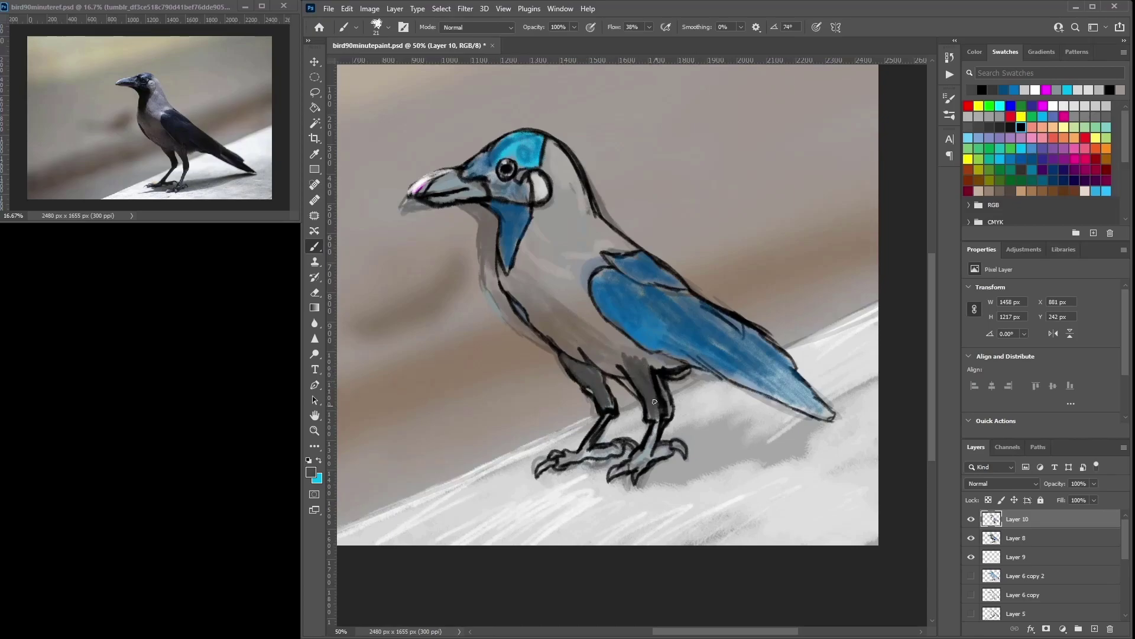
pyautogui.keyDown('alt'); pyautogui.click(690, 402); pyautogui.keyUp('alt')
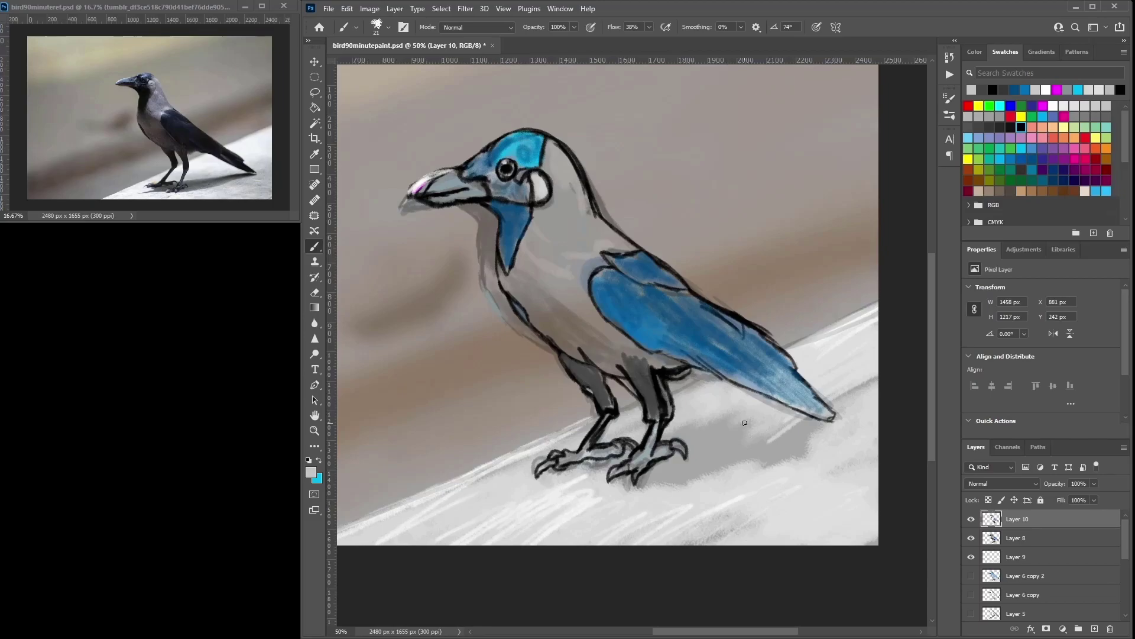
# Step: Toggle the upper layers to compare them, hide the Layer 8 sketch, and select Layer 9
pyautogui.click(974, 525)
pyautogui.click(975, 524)
pyautogui.click(1016, 539)
pyautogui.click(973, 539)
pyautogui.click(973, 539)
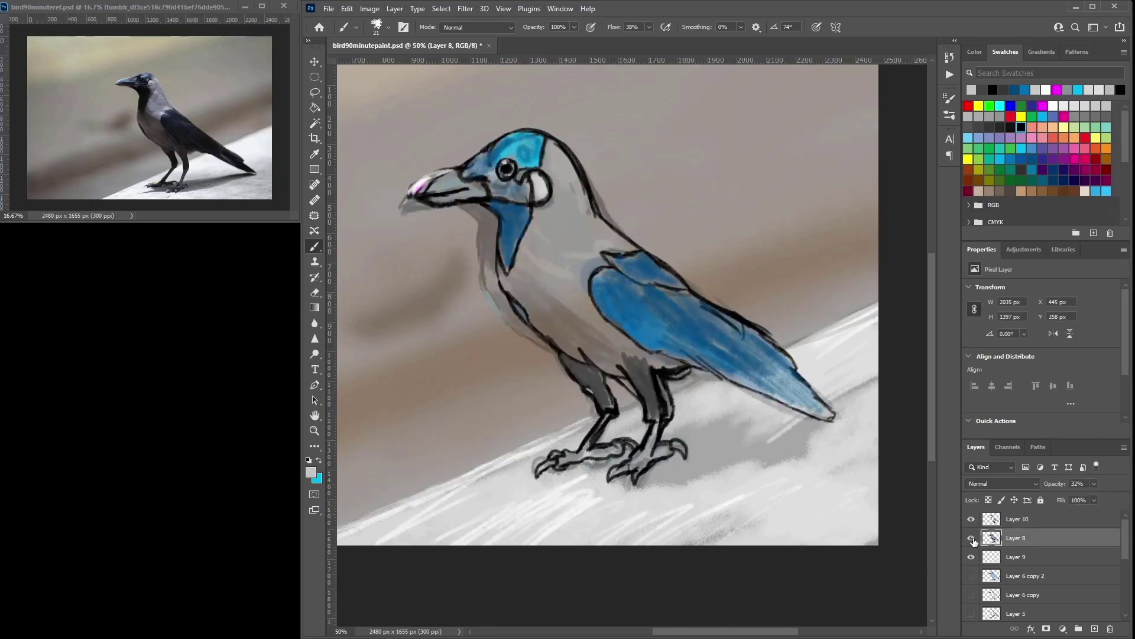
pyautogui.click(973, 539)
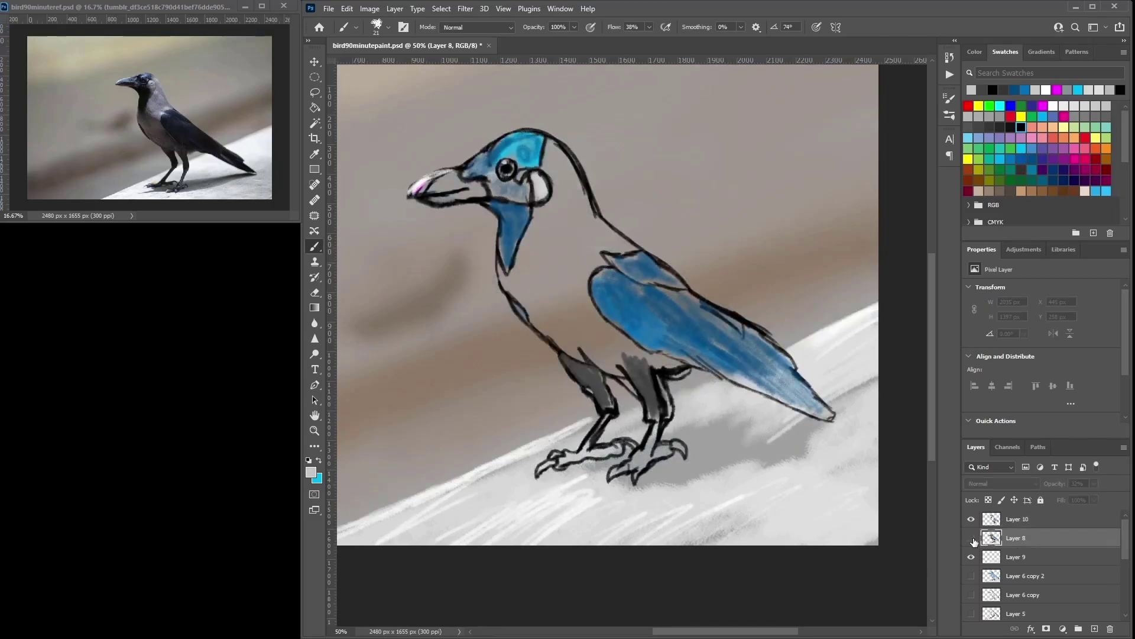
pyautogui.click(1032, 559)
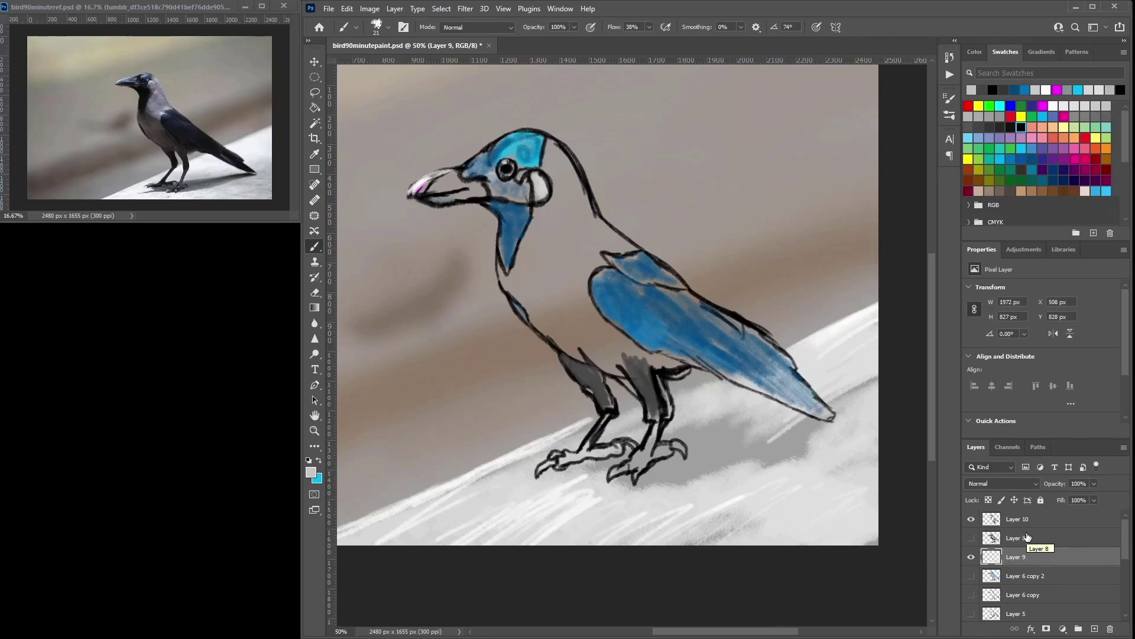
# Step: Duplicate Layer 10 as Layer 10 copy
pyautogui.click(1036, 519)
pyautogui.rightClick(1036, 518)
pyautogui.click(1017, 83)
pyautogui.click(667, 183)
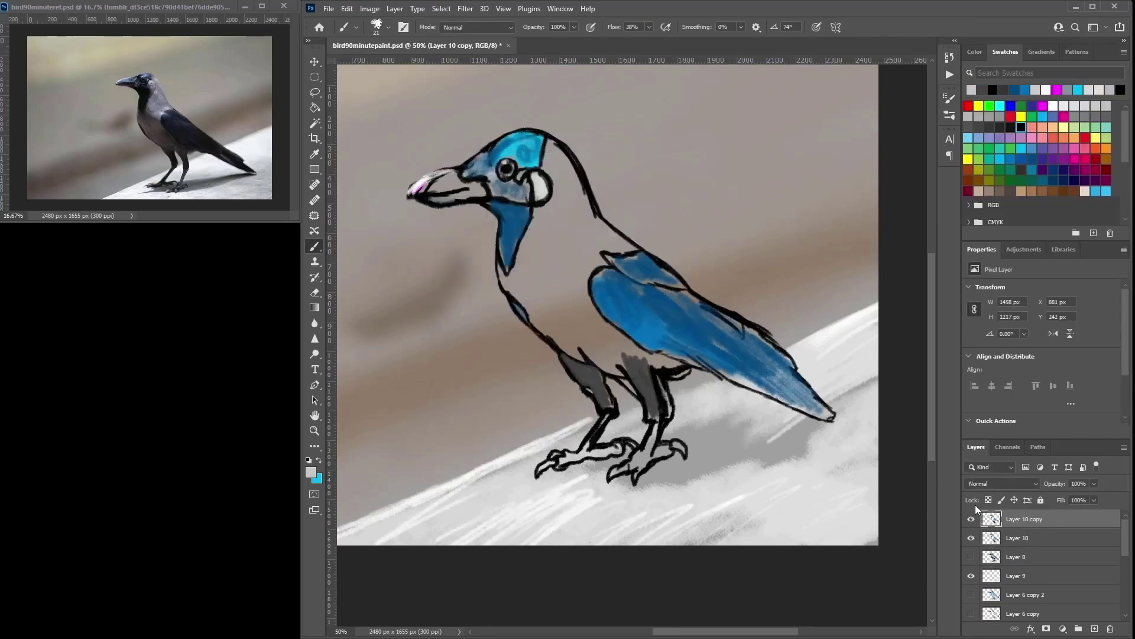
# Step: Erase the stray outline behind the near leg and under the tail base on Layer 10 copy
pyautogui.click(315, 292)
pyautogui.moveTo(669, 408)
pyautogui.mouseDown()
pyautogui.moveTo(663, 381)
pyautogui.moveTo(690, 376)
pyautogui.moveTo(662, 381)
pyautogui.moveTo(667, 431)
pyautogui.mouseUp()
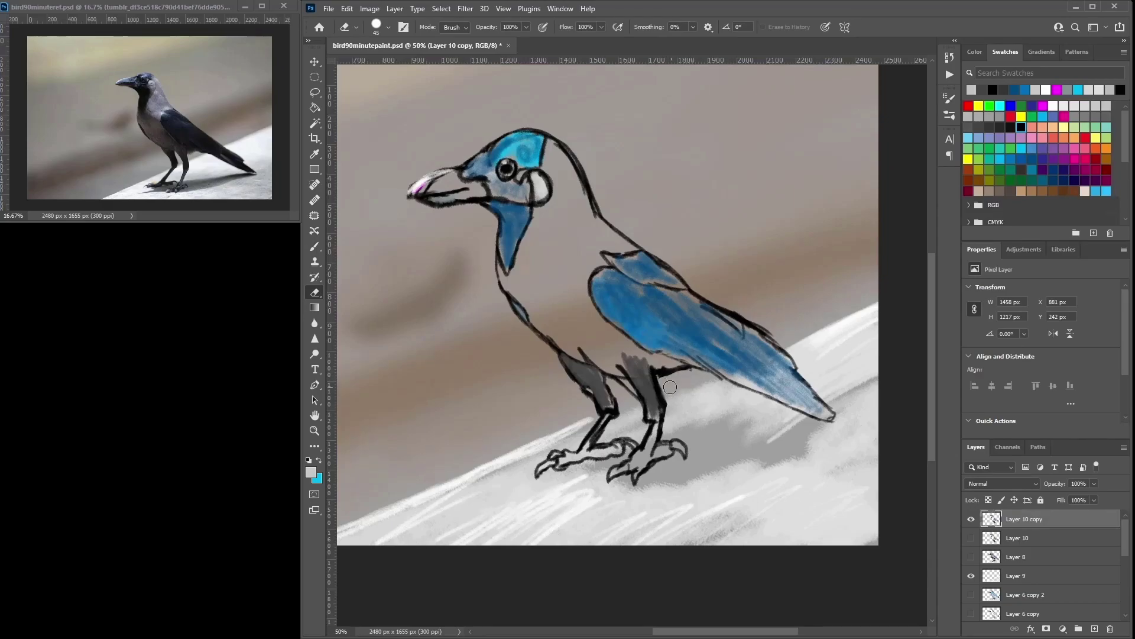
pyautogui.rightClick(701, 381)
pyautogui.moveTo(779, 389); pyautogui.dragTo(775, 389)
# Step: Shade the breast and belly with dark gray strokes and add a lighter gray patch at the shoulder at 44 px
pyautogui.click(989, 126)
pyautogui.press('b')
pyautogui.moveTo(636, 362)
pyautogui.mouseDown()
pyautogui.moveTo(586, 319)
pyautogui.moveTo(557, 313)
pyautogui.moveTo(521, 264)
pyautogui.moveTo(505, 276)
pyautogui.moveTo(597, 352)
pyautogui.moveTo(586, 325)
pyautogui.moveTo(593, 354)
pyautogui.moveTo(525, 304)
pyautogui.moveTo(567, 329)
pyautogui.moveTo(546, 288)
pyautogui.moveTo(525, 310)
pyautogui.moveTo(528, 285)
pyautogui.moveTo(565, 251)
pyautogui.moveTo(595, 250)
pyautogui.moveTo(595, 274)
pyautogui.mouseUp()
pyautogui.click(990, 117)
pyautogui.rightClick(584, 249)
pyautogui.click(662, 282)
# Step: Retouch the shoulder feather's front with black and sampled color at 18 px, and add white highlights at the wing's front edge
pyautogui.click(1021, 127)
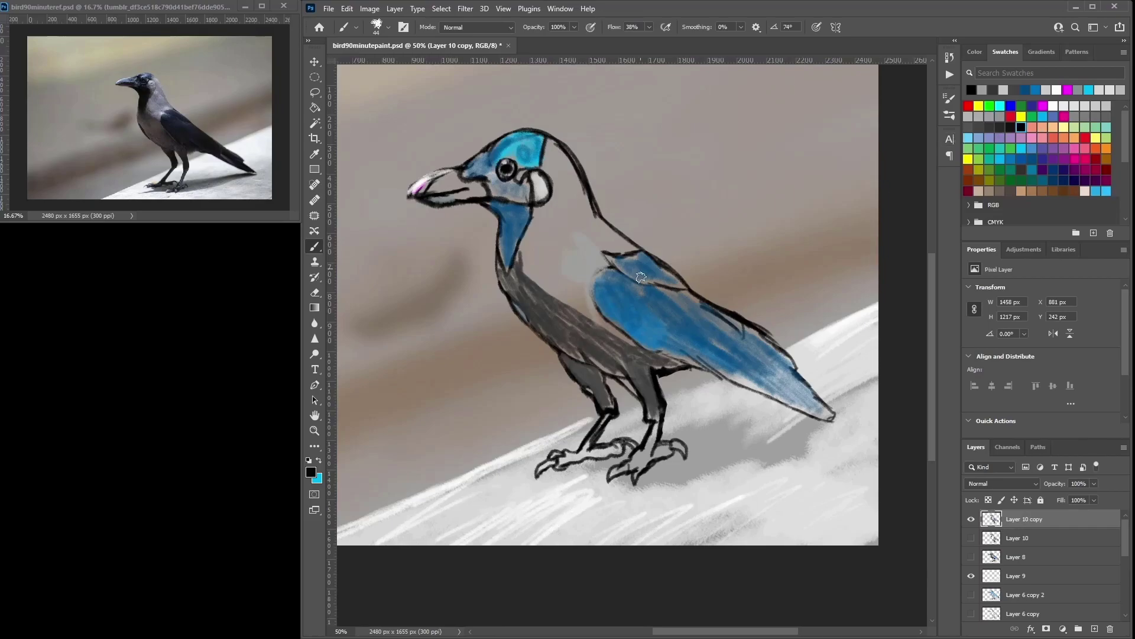
pyautogui.rightClick(648, 279)
pyautogui.moveTo(717, 304); pyautogui.dragTo(711, 303)
pyautogui.click(641, 258)
pyautogui.keyDown('alt'); pyautogui.click(621, 261); pyautogui.keyUp('alt')
pyautogui.moveTo(621, 259); pyautogui.dragTo(609, 250)
pyautogui.keyDown('alt'); pyautogui.click(622, 247); pyautogui.keyUp('alt')
pyautogui.click(1053, 106)
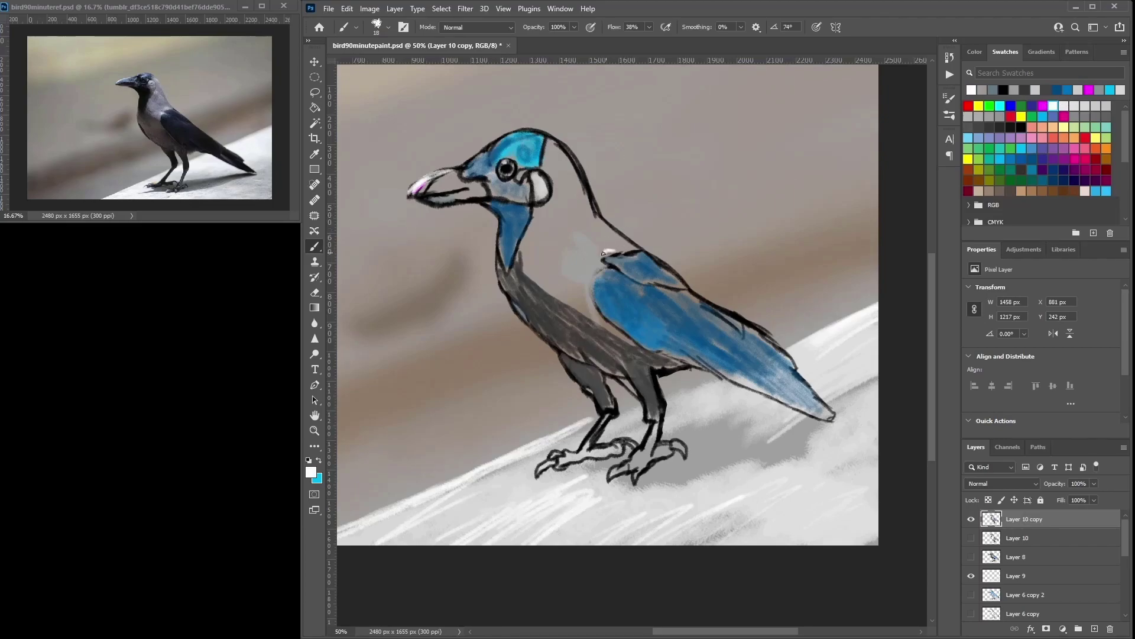
pyautogui.moveTo(588, 274); pyautogui.dragTo(603, 267)
# Step: Add light gray strokes beside the throat and streak the blue throat patch with near-black at 14 px
pyautogui.click(988, 118)
pyautogui.rightClick(566, 211)
pyautogui.click(648, 245)
pyautogui.moveTo(537, 221)
pyautogui.mouseDown()
pyautogui.moveTo(512, 256)
pyautogui.moveTo(530, 214)
pyautogui.moveTo(519, 233)
pyautogui.moveTo(505, 208)
pyautogui.moveTo(508, 254)
pyautogui.moveTo(518, 226)
pyautogui.mouseUp()
pyautogui.click(1011, 127)
pyautogui.rightClick(556, 190)
pyautogui.click(624, 222)
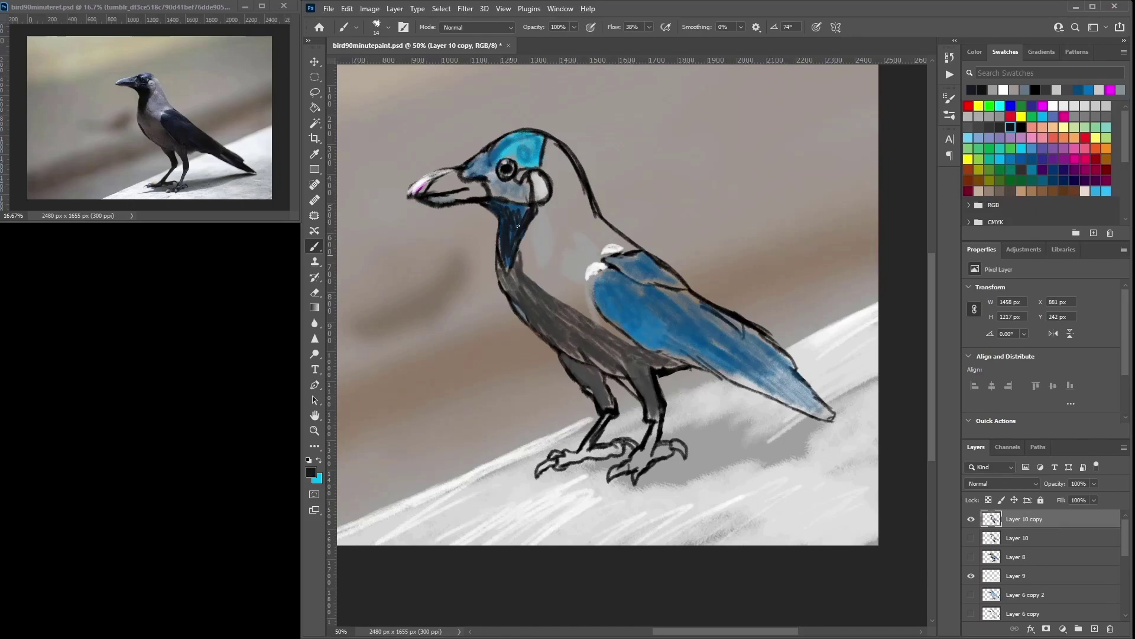
# Step: Touch up the cheek patch and fill the cheek, neck and shoulder with medium gray at 58 px
pyautogui.click(1064, 105)
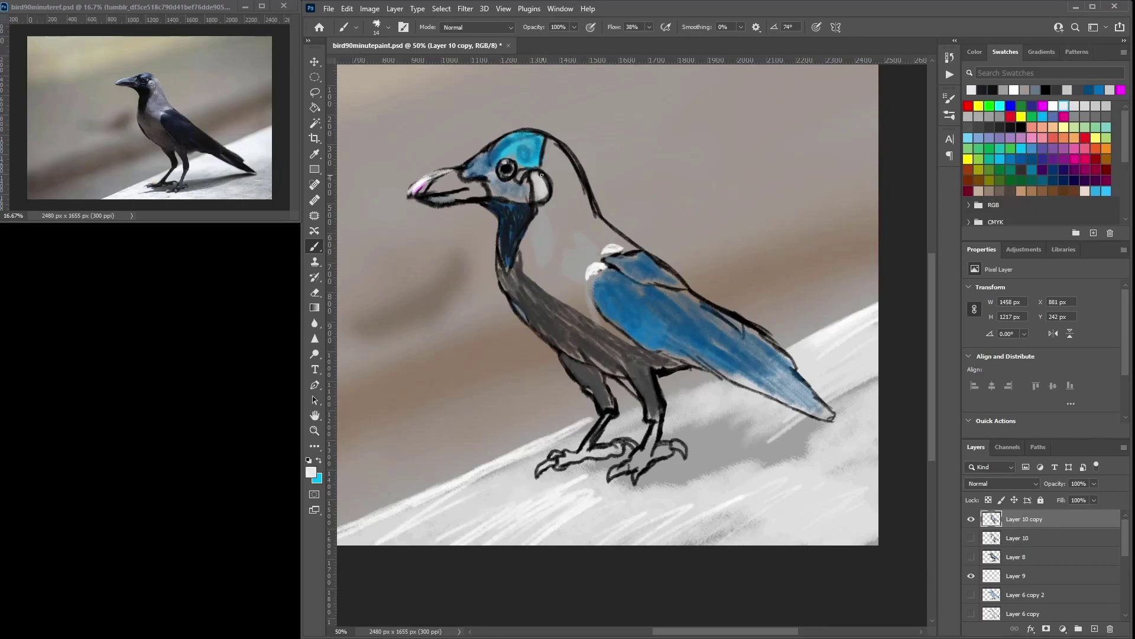
pyautogui.keyDown('alt'); pyautogui.click(791, 191); pyautogui.keyUp('alt')
pyautogui.click(1003, 128)
pyautogui.moveTo(536, 186)
pyautogui.mouseDown()
pyautogui.moveTo(542, 196)
pyautogui.moveTo(545, 185)
pyautogui.moveTo(533, 193)
pyautogui.mouseUp()
pyautogui.click(1085, 116)
pyautogui.rightClick(571, 169)
pyautogui.moveTo(639, 202); pyautogui.dragTo(652, 202)
pyautogui.moveTo(553, 157)
pyautogui.mouseDown()
pyautogui.moveTo(581, 196)
pyautogui.moveTo(558, 150)
pyautogui.moveTo(577, 202)
pyautogui.moveTo(562, 188)
pyautogui.moveTo(545, 262)
pyautogui.moveTo(594, 318)
pyautogui.moveTo(582, 246)
pyautogui.moveTo(636, 215)
pyautogui.mouseUp()
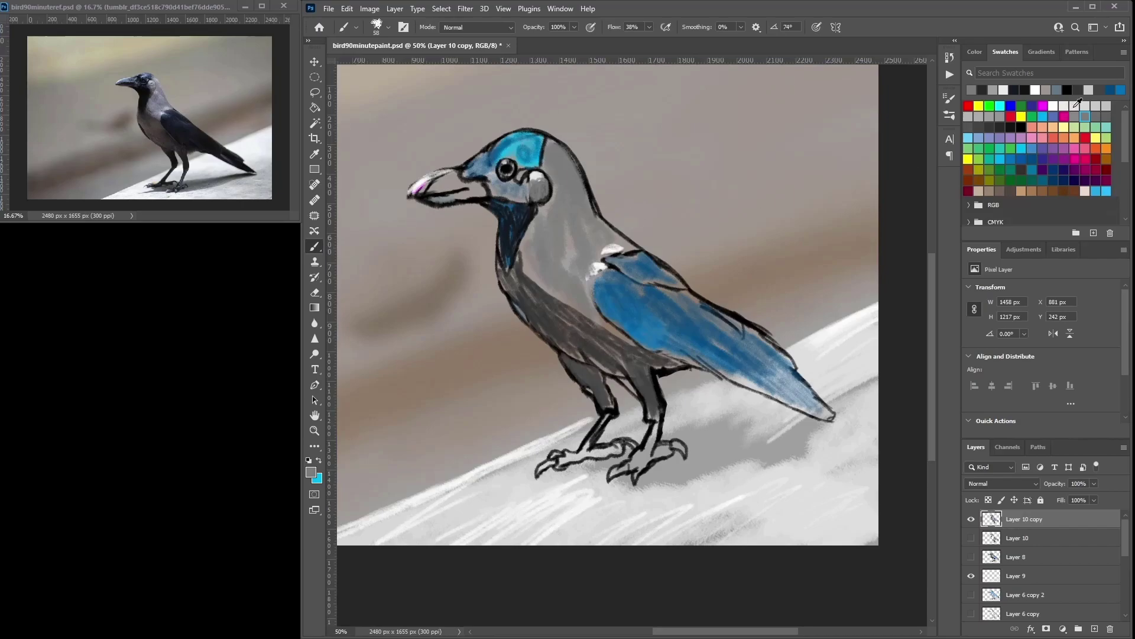
# Step: Highlight the nape behind the crown with light gray at 36 px
pyautogui.click(1085, 106)
pyautogui.rightClick(666, 142)
pyautogui.moveTo(691, 188); pyautogui.dragTo(684, 188)
pyautogui.click(553, 142)
pyautogui.moveTo(553, 142)
pyautogui.mouseDown()
pyautogui.moveTo(579, 175)
pyautogui.moveTo(550, 141)
pyautogui.moveTo(584, 199)
pyautogui.moveTo(514, 149)
pyautogui.moveTo(526, 157)
pyautogui.moveTo(537, 142)
pyautogui.moveTo(532, 164)
pyautogui.moveTo(536, 142)
pyautogui.moveTo(500, 148)
pyautogui.mouseUp()
# Step: Shade the crown and forehead with dark blue at 23 px, and add black between the beak and the eye
pyautogui.click(1032, 159)
pyautogui.rightClick(539, 138)
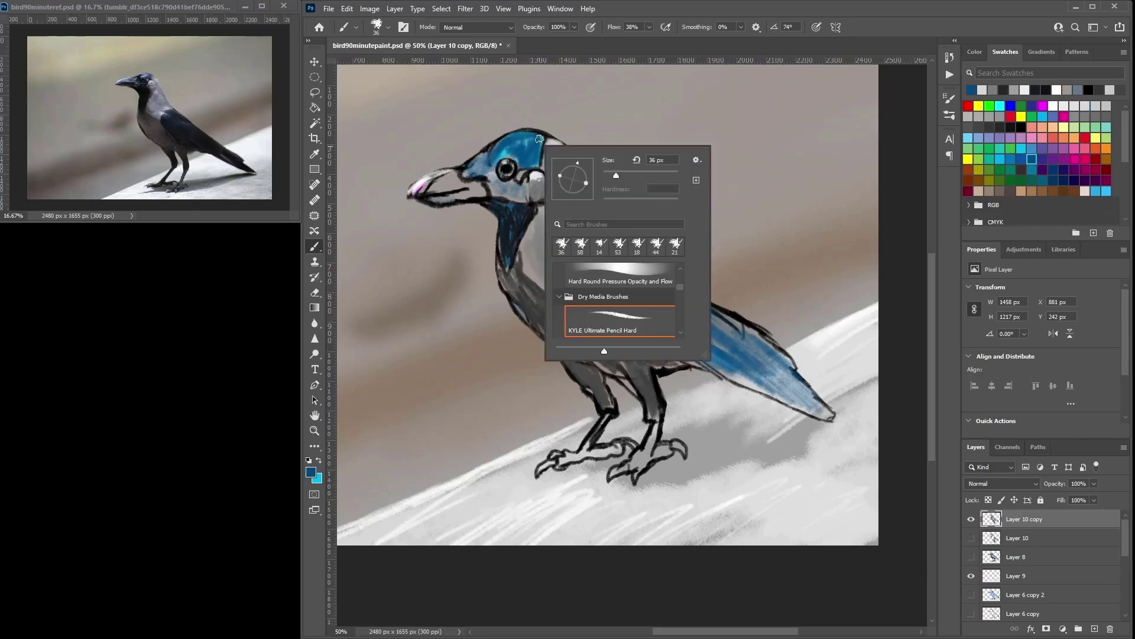
pyautogui.click(489, 151)
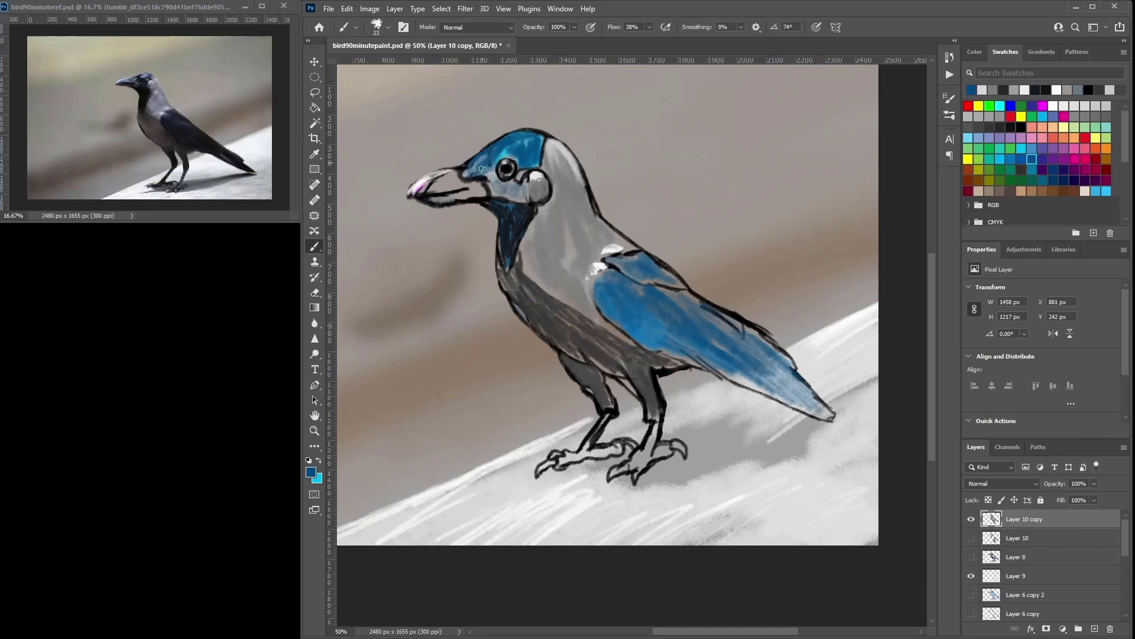
pyautogui.click(1021, 127)
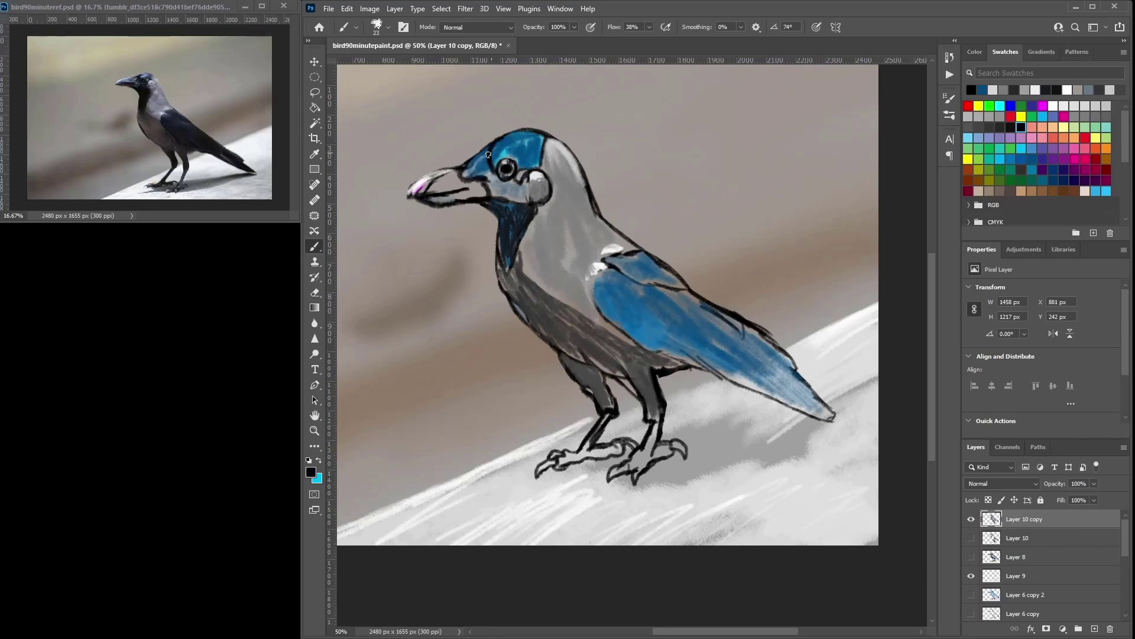
pyautogui.moveTo(492, 167)
pyautogui.mouseDown()
pyautogui.moveTo(496, 152)
pyautogui.moveTo(491, 163)
pyautogui.mouseUp()
# Step: Fill the beak and the area below its base with light blue
pyautogui.click(1032, 148)
pyautogui.moveTo(432, 183); pyautogui.dragTo(451, 174)
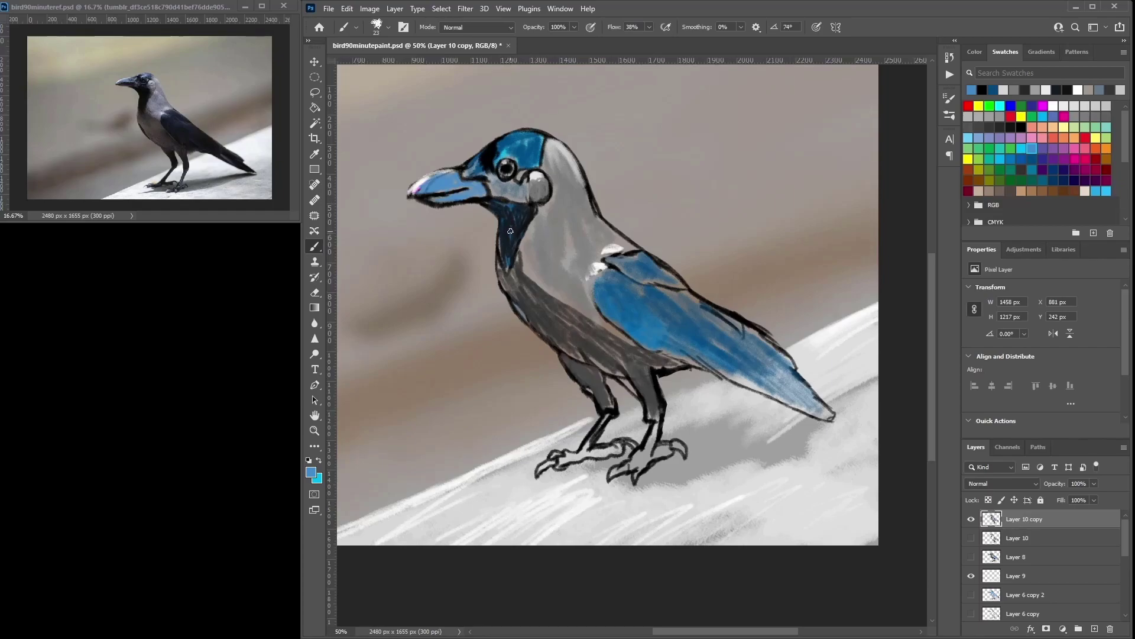
pyautogui.moveTo(488, 196); pyautogui.dragTo(497, 199)
# Step: Darken the chin below the beak and the front edge of the throat with black at 17 px
pyautogui.click(1023, 126)
pyautogui.rightClick(498, 204)
pyautogui.moveTo(564, 235); pyautogui.dragTo(561, 235)
pyautogui.click(470, 205)
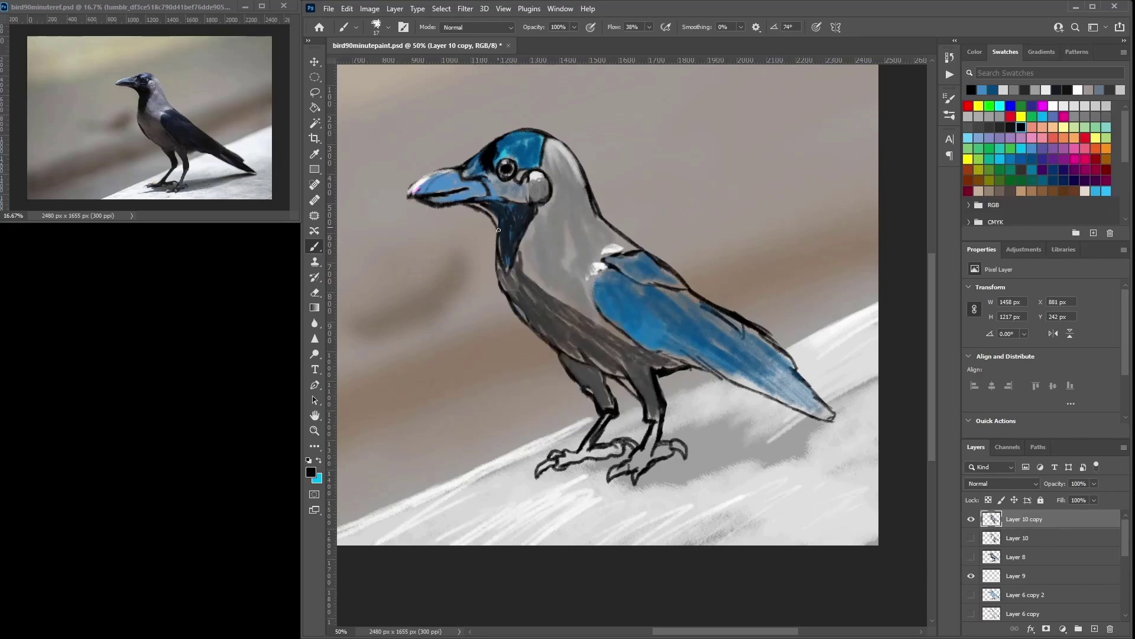
pyautogui.moveTo(494, 238); pyautogui.dragTo(497, 275)
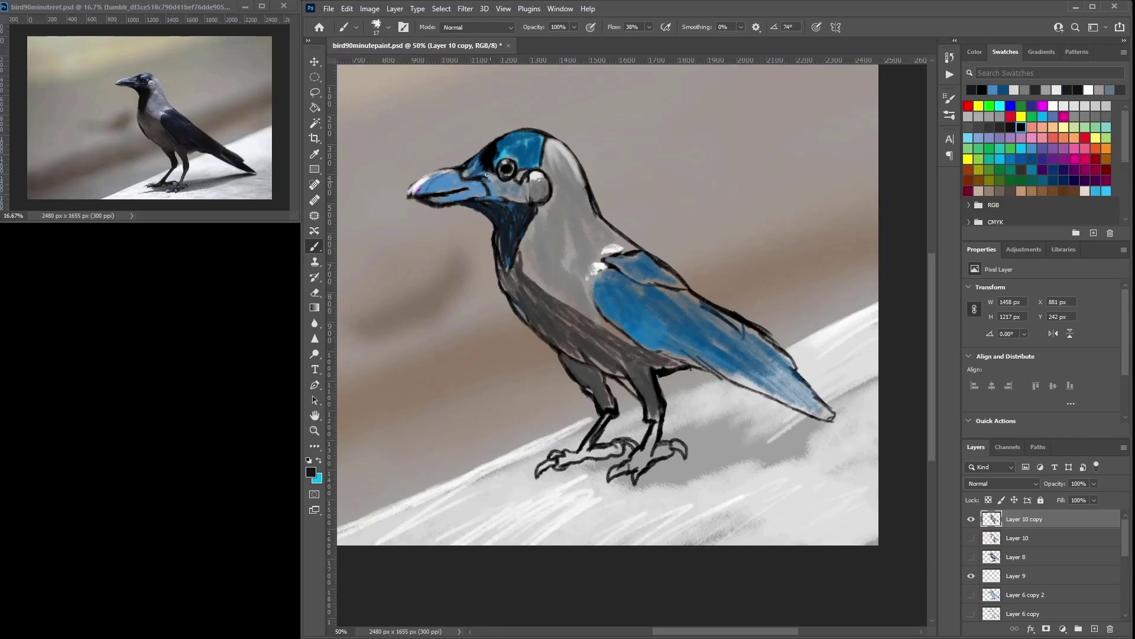
# Step: Rework the mouth corner, beak base and cheek with sampled black, steel blue and dark navy
pyautogui.keyDown('alt'); pyautogui.click(471, 188); pyautogui.keyUp('alt')
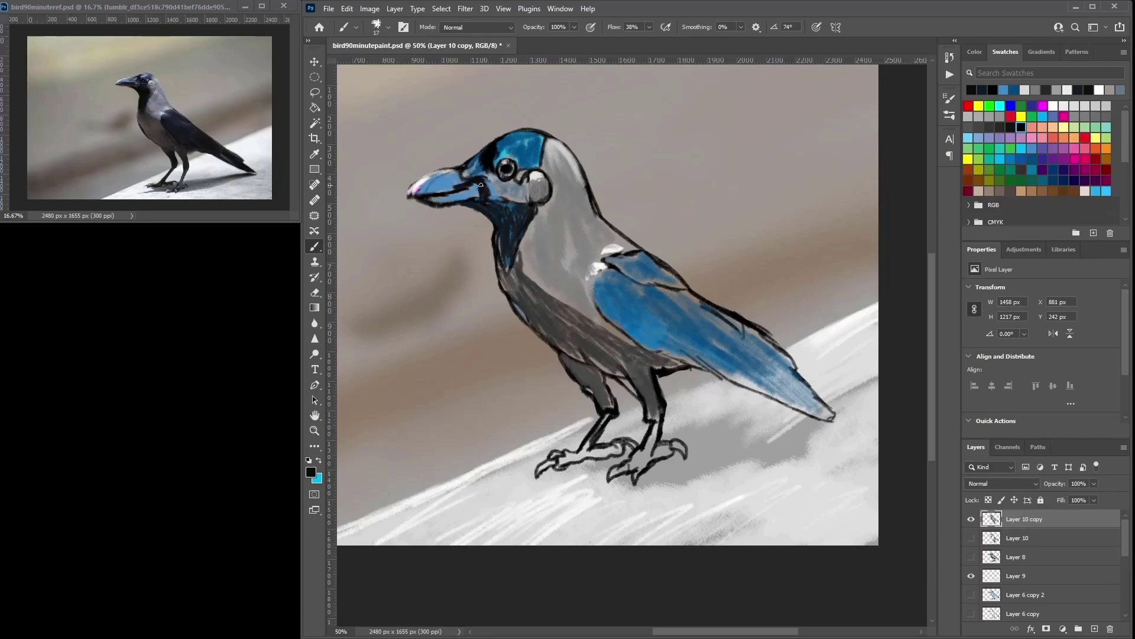
pyautogui.keyDown('alt'); pyautogui.click(474, 183); pyautogui.keyUp('alt')
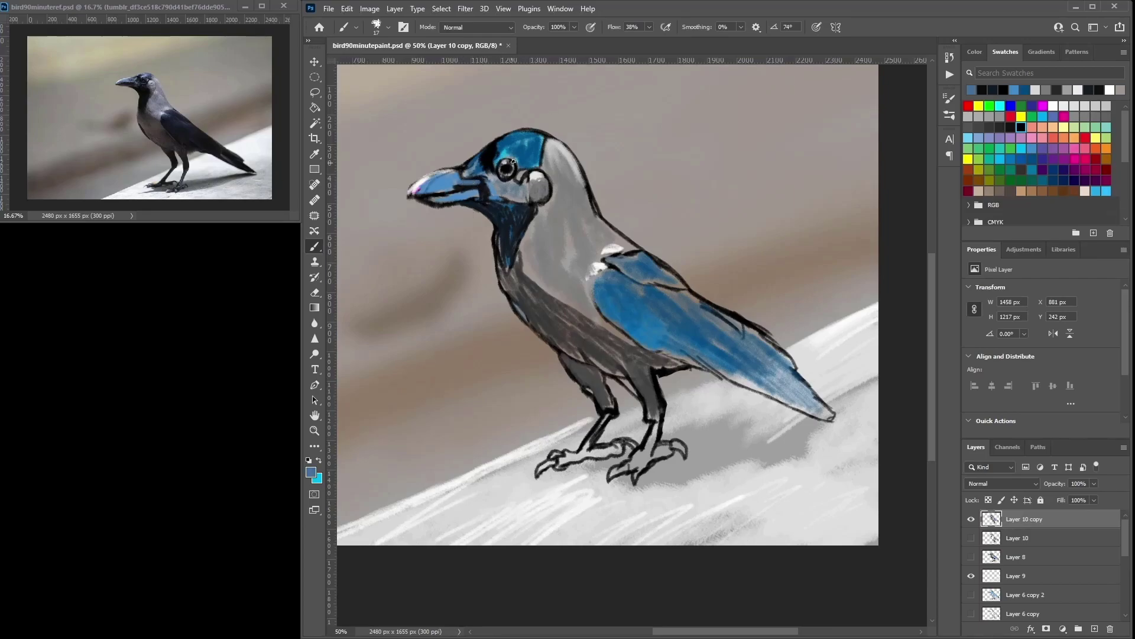
pyautogui.keyDown('alt'); pyautogui.click(492, 175); pyautogui.keyUp('alt')
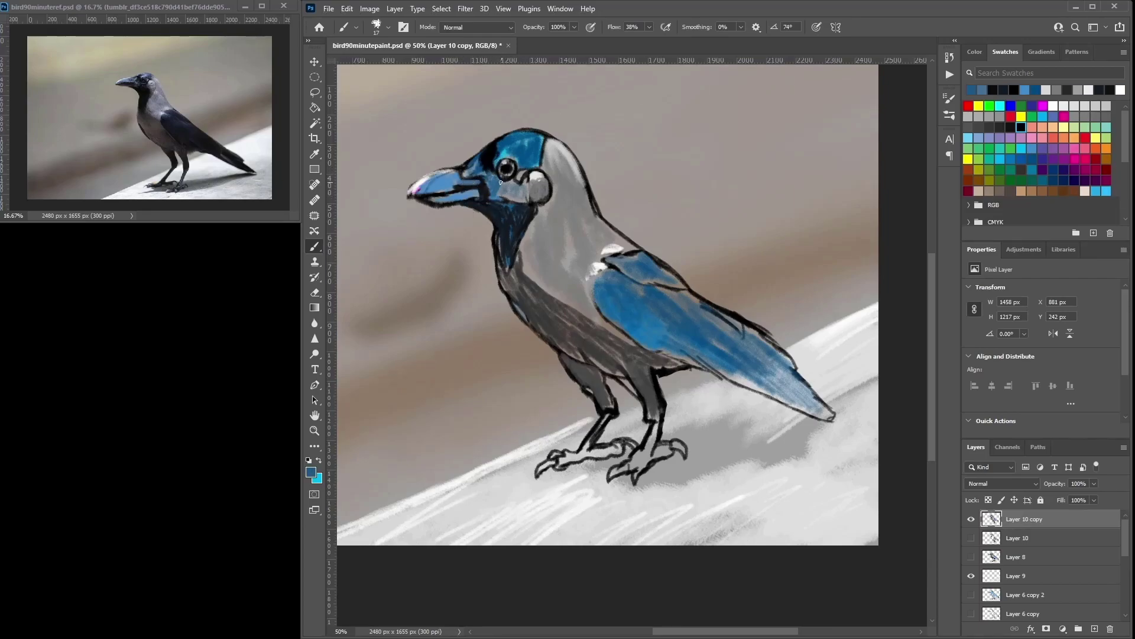
pyautogui.keyDown('alt'); pyautogui.click(514, 199); pyautogui.keyUp('alt')
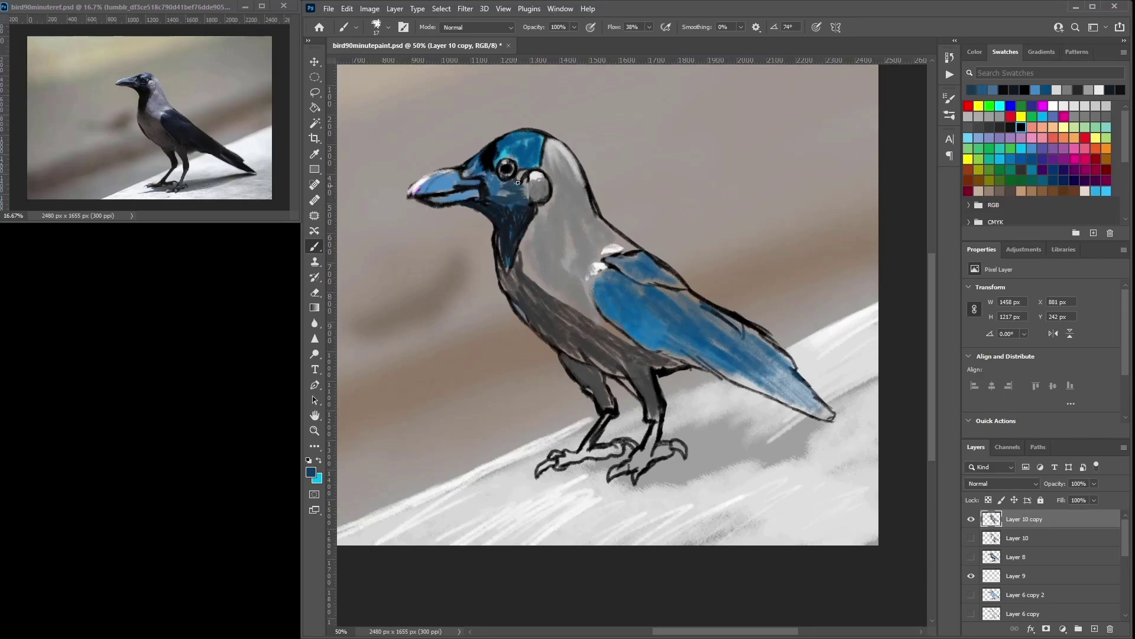
# Step: Retouch the eye surround with sampled blue and black, and blend sampled dark tones into the lower face
pyautogui.keyDown('alt'); pyautogui.click(508, 160); pyautogui.keyUp('alt')
pyautogui.click(1020, 127)
pyautogui.moveTo(516, 178); pyautogui.dragTo(514, 162)
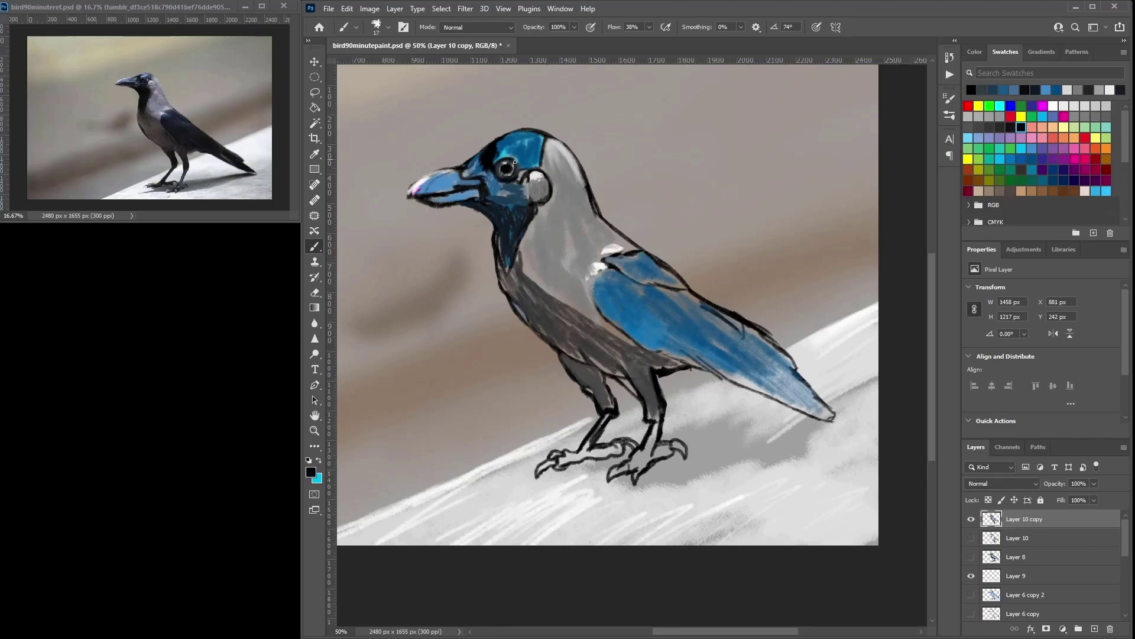
pyautogui.keyDown('alt'); pyautogui.click(504, 209); pyautogui.keyUp('alt')
pyautogui.keyDown('alt'); pyautogui.click(487, 200); pyautogui.keyUp('alt')
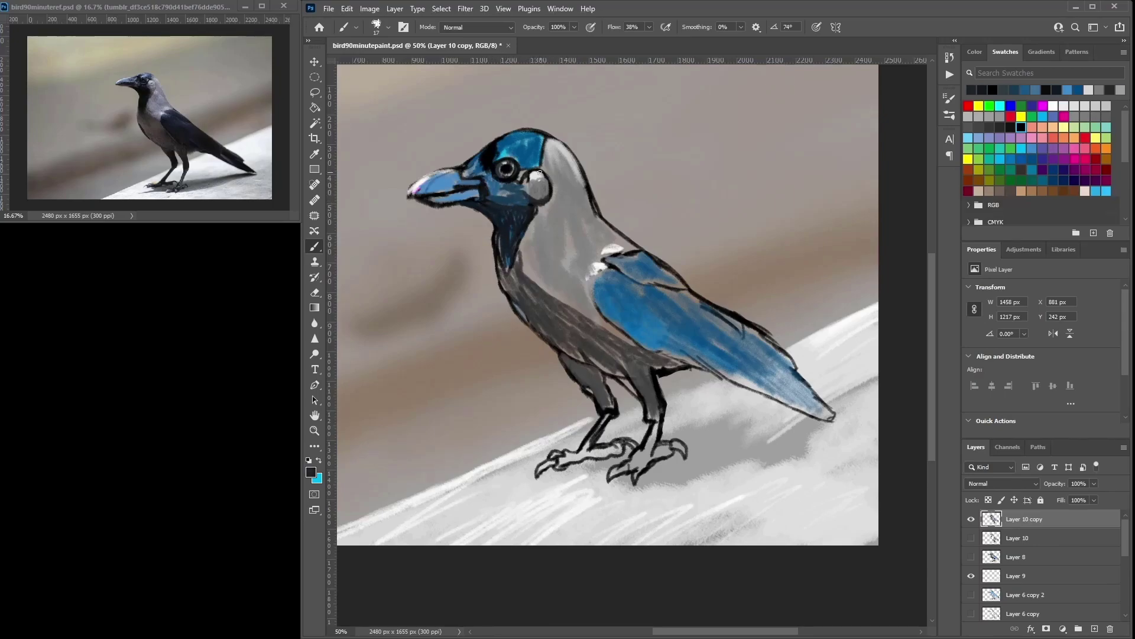
# Step: Lighten the round cheek patch behind the eye with sampled light gray and white highlights
pyautogui.keyDown('alt'); pyautogui.click(539, 173); pyautogui.keyUp('alt')
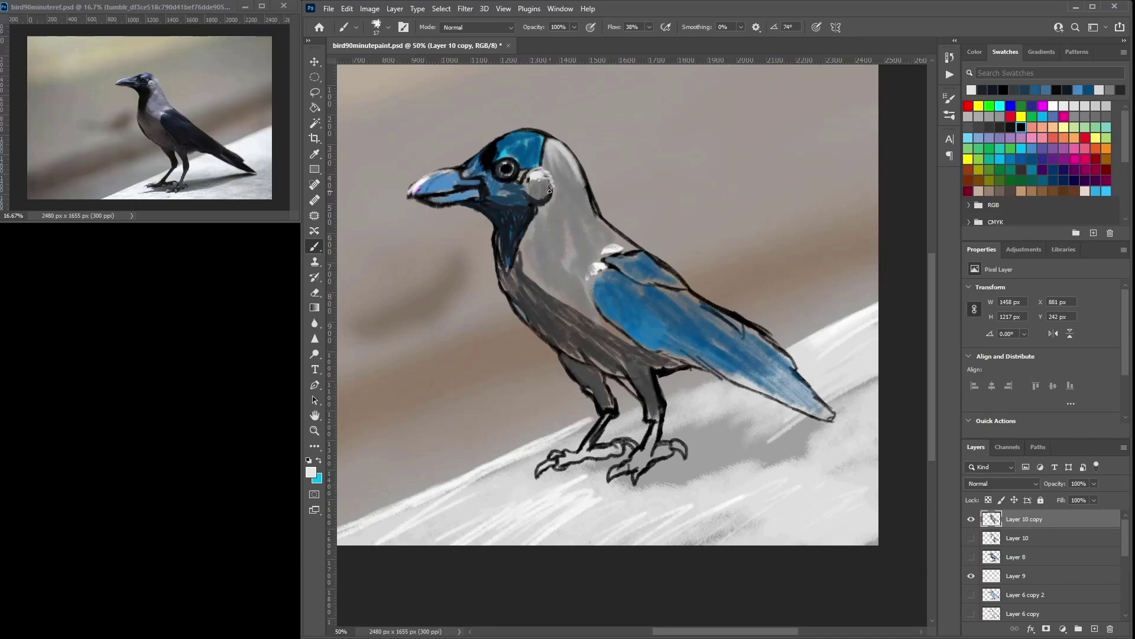
pyautogui.keyDown('alt'); pyautogui.click(536, 172); pyautogui.keyUp('alt')
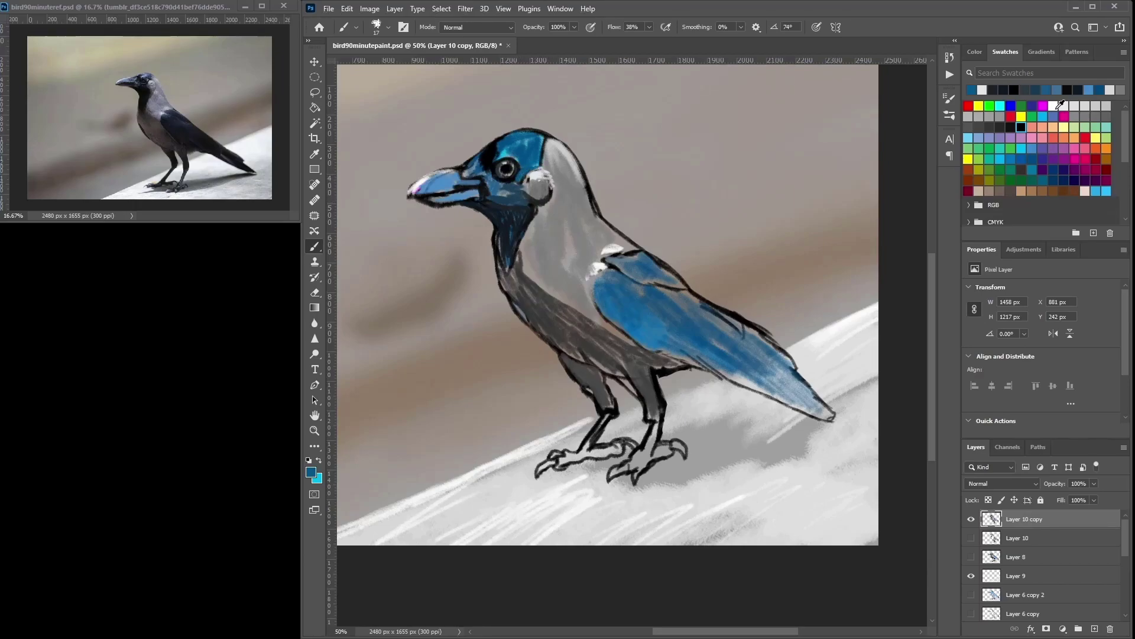
pyautogui.click(1055, 107)
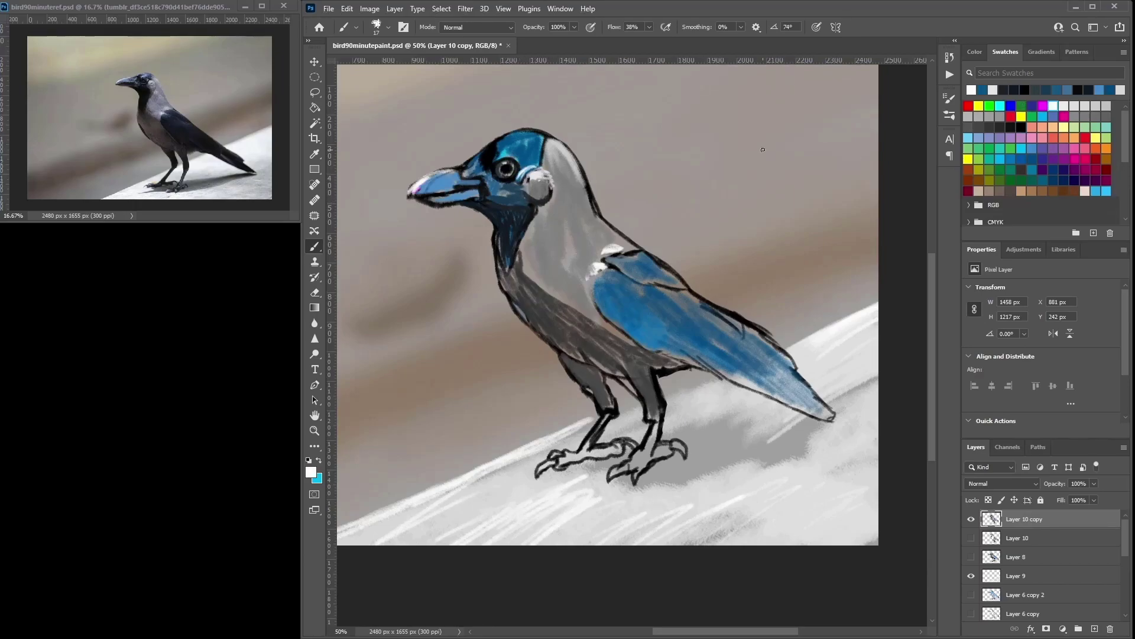
# Step: Reinforce the nape outline in black, set a violet-blue background color, and darken the top of the crown at 40 px
pyautogui.click(1021, 127)
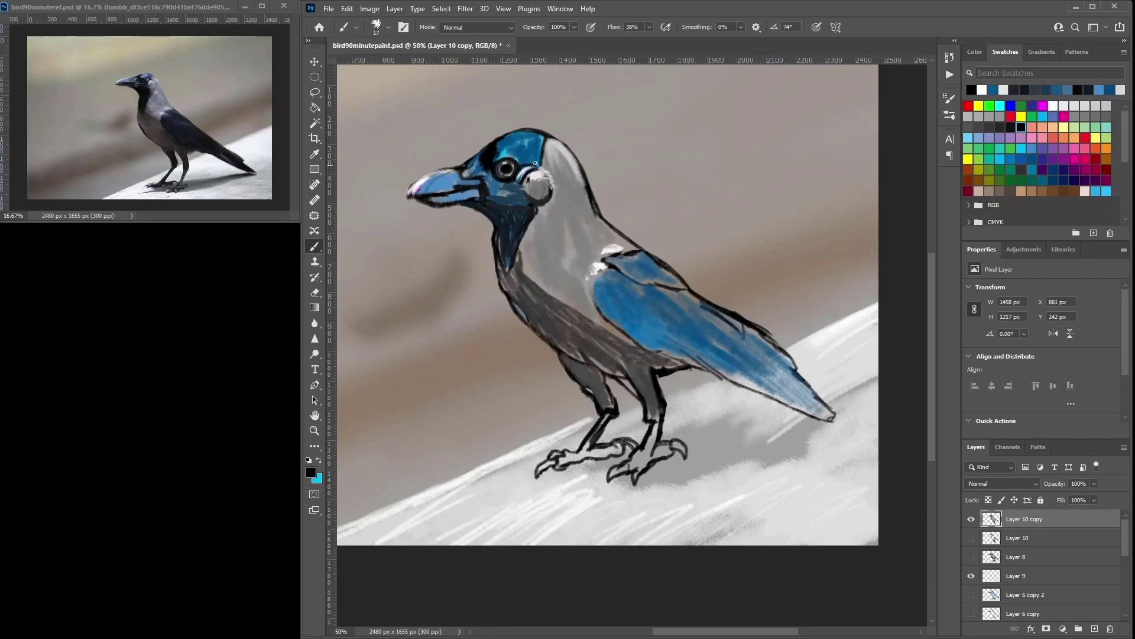
pyautogui.moveTo(546, 141)
pyautogui.mouseDown()
pyautogui.moveTo(502, 139)
pyautogui.moveTo(548, 137)
pyautogui.moveTo(575, 161)
pyautogui.mouseUp()
pyautogui.keyDown('ctrl'); pyautogui.click(1031, 105); pyautogui.keyUp('ctrl')
pyautogui.rightClick(516, 137)
pyautogui.click(594, 172)
pyautogui.click(536, 138)
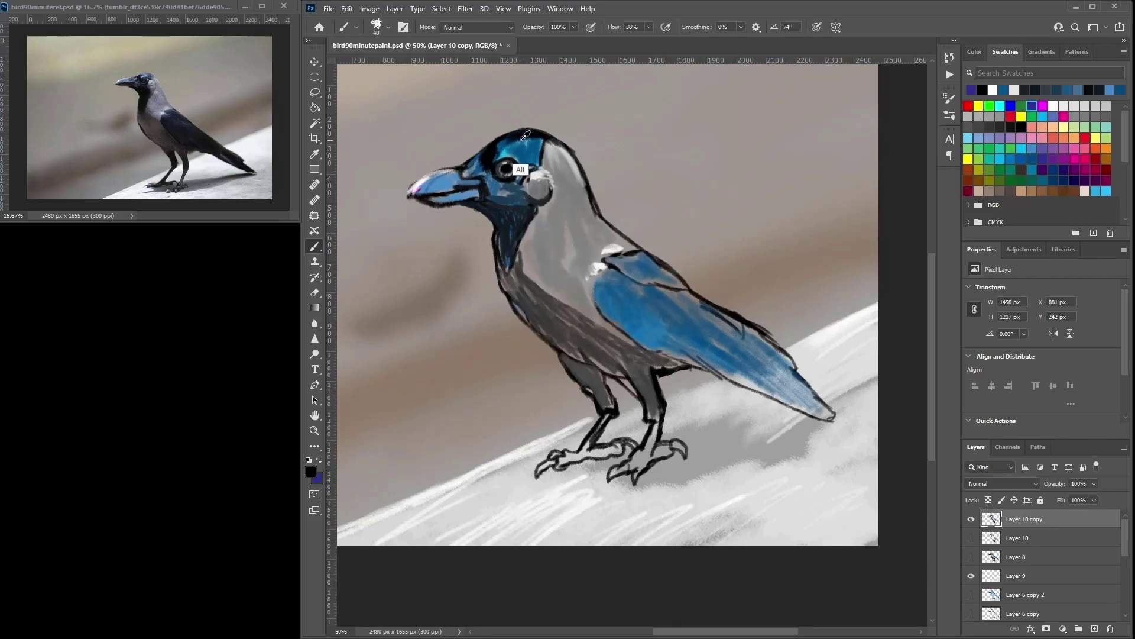
# Step: Sample the crown's blue and paint it over the crown, the beak and the wing feathers
pyautogui.keyDown('alt'); pyautogui.click(522, 138); pyautogui.keyUp('alt')
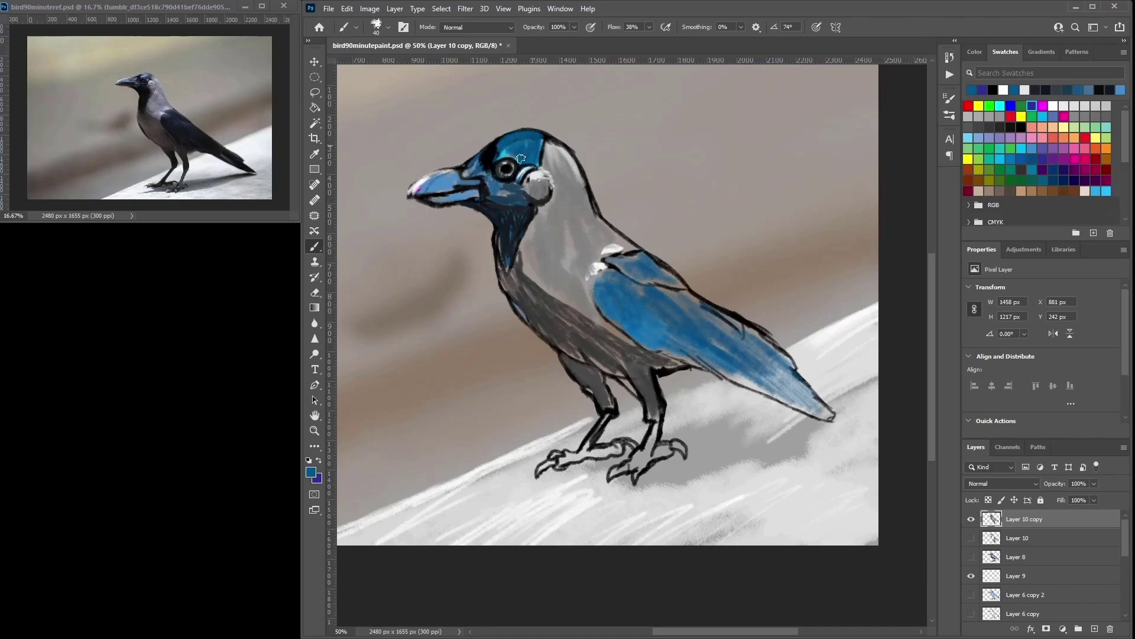
pyautogui.moveTo(436, 189)
pyautogui.mouseDown()
pyautogui.moveTo(467, 182)
pyautogui.moveTo(448, 173)
pyautogui.moveTo(470, 194)
pyautogui.moveTo(447, 198)
pyautogui.mouseUp()
pyautogui.moveTo(606, 275)
pyautogui.mouseDown()
pyautogui.moveTo(615, 311)
pyautogui.moveTo(656, 331)
pyautogui.moveTo(653, 313)
pyautogui.mouseUp()
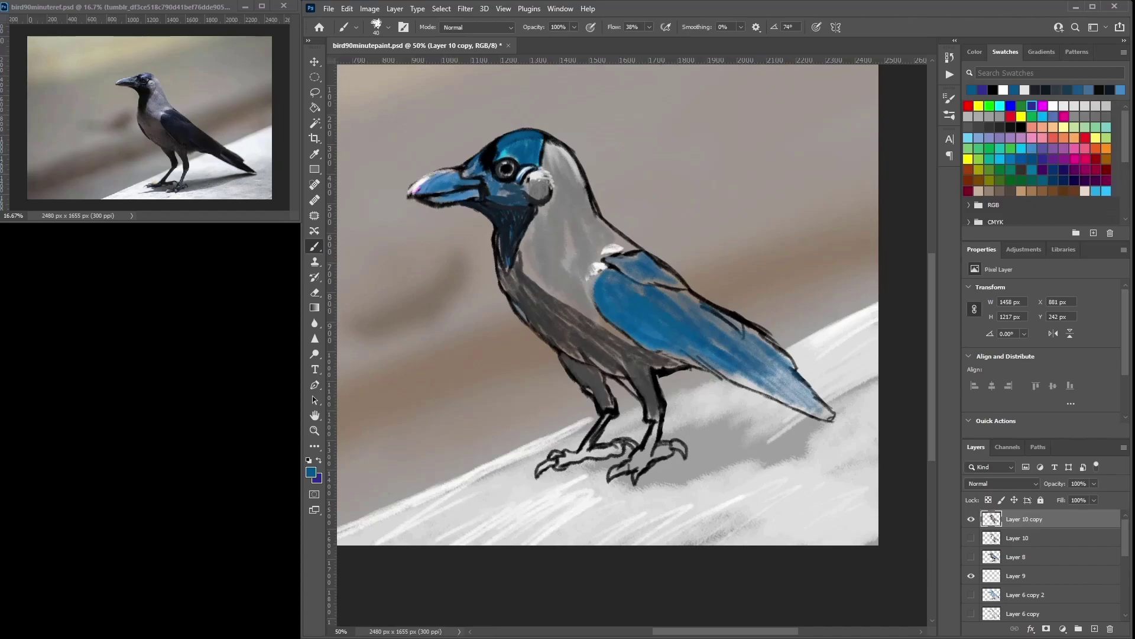
pyautogui.moveTo(719, 371)
pyautogui.mouseDown()
pyautogui.moveTo(751, 357)
pyautogui.moveTo(720, 369)
pyautogui.moveTo(754, 369)
pyautogui.moveTo(761, 385)
pyautogui.moveTo(710, 369)
pyautogui.mouseUp()
# Step: Thicken the black outlines of the wing's upper edge and tail, and glaze the wing with sampled gray-blue
pyautogui.keyDown('alt'); pyautogui.click(759, 328); pyautogui.keyUp('alt')
pyautogui.keyDown('alt'); pyautogui.click(740, 315); pyautogui.keyUp('alt')
pyautogui.moveTo(748, 370); pyautogui.dragTo(830, 412)
pyautogui.moveTo(791, 371)
pyautogui.mouseDown()
pyautogui.moveTo(836, 414)
pyautogui.moveTo(814, 405)
pyautogui.moveTo(828, 386)
pyautogui.moveTo(805, 408)
pyautogui.moveTo(831, 414)
pyautogui.moveTo(777, 342)
pyautogui.moveTo(692, 283)
pyautogui.moveTo(688, 293)
pyautogui.moveTo(749, 336)
pyautogui.moveTo(695, 301)
pyautogui.moveTo(739, 331)
pyautogui.mouseUp()
pyautogui.keyDown('alt'); pyautogui.click(688, 332); pyautogui.keyUp('alt')
pyautogui.moveTo(692, 297)
pyautogui.mouseDown()
pyautogui.moveTo(776, 350)
pyautogui.moveTo(750, 350)
pyautogui.moveTo(741, 364)
pyautogui.moveTo(683, 334)
pyautogui.mouseUp()
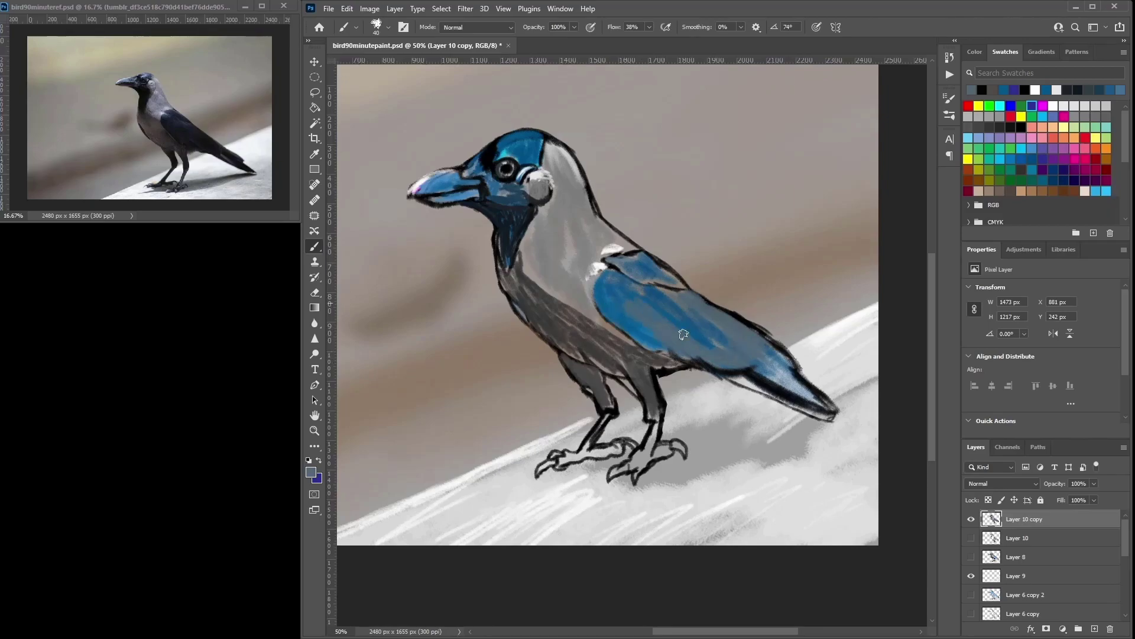
# Step: Compare with Layer 10 copy hidden, lighten the tail with sampled pale gray-blue, and trim the tail's lower edge with the Eraser
pyautogui.click(972, 519)
pyautogui.click(971, 519)
pyautogui.keyDown('alt'); pyautogui.click(787, 390); pyautogui.keyUp('alt')
pyautogui.moveTo(792, 386)
pyautogui.mouseDown()
pyautogui.moveTo(780, 363)
pyautogui.moveTo(735, 384)
pyautogui.moveTo(833, 428)
pyautogui.moveTo(698, 379)
pyautogui.mouseUp()
pyautogui.click(316, 295)
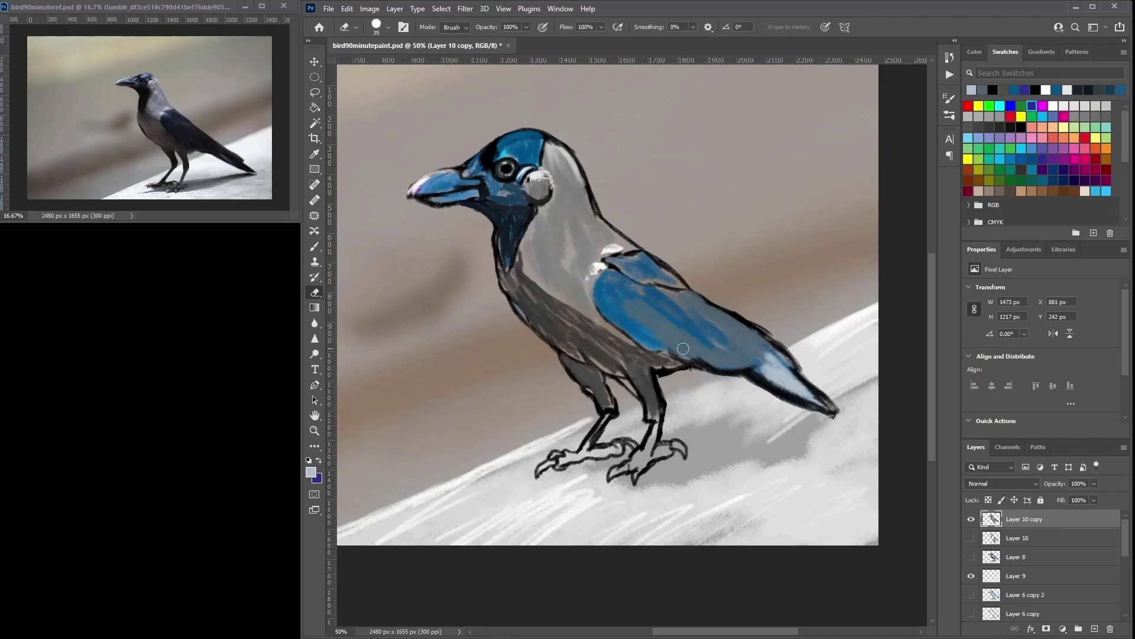
pyautogui.click(315, 246)
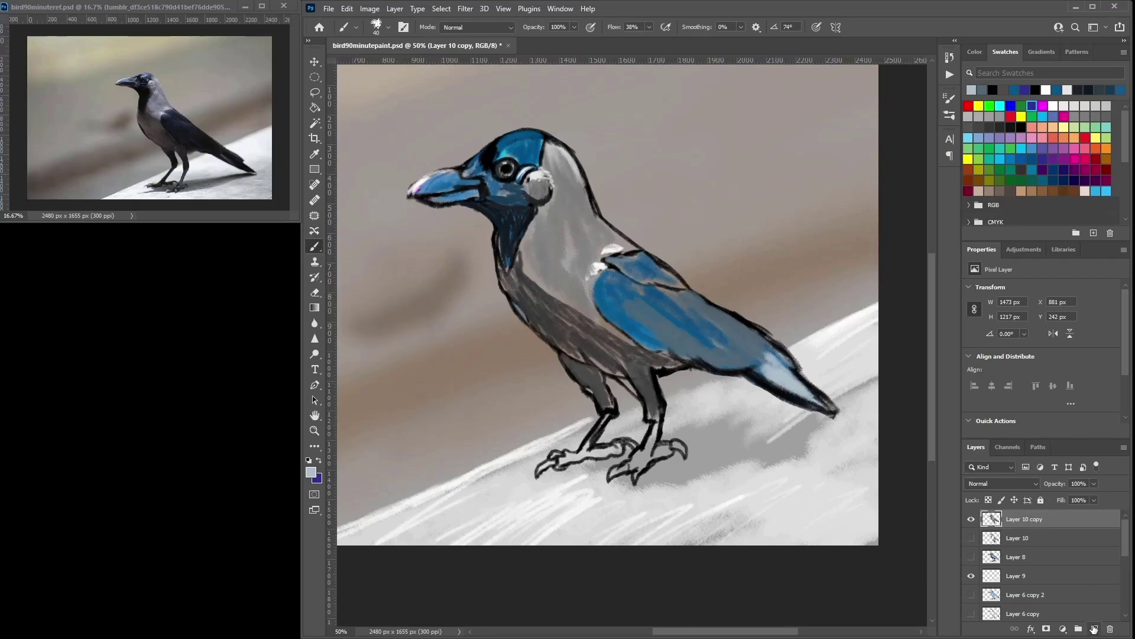
# Step: Fill the tail and the rear of the wing with dark blue, adjusting the brush to 34 px
pyautogui.rightClick(766, 339)
pyautogui.moveTo(845, 373); pyautogui.dragTo(853, 373)
pyautogui.click(1032, 159)
pyautogui.moveTo(776, 376); pyautogui.dragTo(800, 395)
pyautogui.rightClick(771, 331)
pyautogui.moveTo(879, 385); pyautogui.dragTo(872, 385)
pyautogui.moveTo(773, 377)
pyautogui.mouseDown()
pyautogui.moveTo(817, 401)
pyautogui.moveTo(759, 343)
pyautogui.moveTo(779, 353)
pyautogui.moveTo(703, 312)
pyautogui.mouseUp()
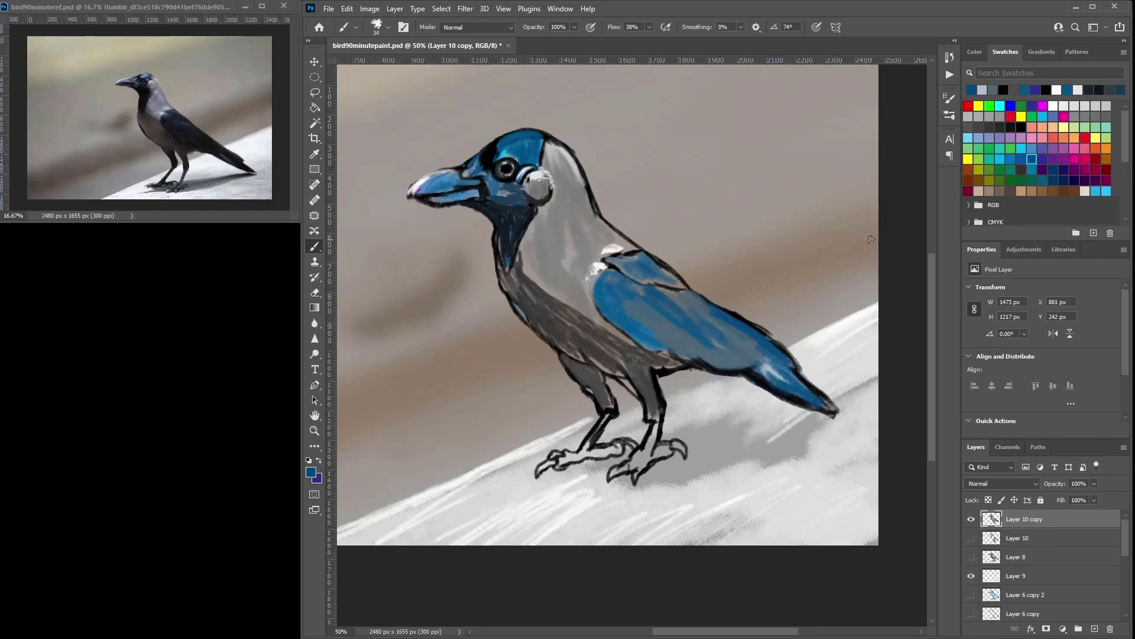
# Step: Ink the back edge, tail feathers and lower wing feather line in black at 20 px
pyautogui.click(1021, 128)
pyautogui.rightClick(718, 280)
pyautogui.moveTo(793, 316); pyautogui.dragTo(788, 316)
pyautogui.moveTo(696, 292); pyautogui.dragTo(755, 327)
pyautogui.moveTo(707, 300)
pyautogui.mouseDown()
pyautogui.moveTo(785, 349)
pyautogui.moveTo(711, 304)
pyautogui.moveTo(773, 343)
pyautogui.mouseUp()
pyautogui.moveTo(648, 318); pyautogui.dragTo(742, 377)
pyautogui.moveTo(726, 373)
pyautogui.mouseDown()
pyautogui.moveTo(770, 392)
pyautogui.moveTo(805, 386)
pyautogui.moveTo(796, 378)
pyautogui.moveTo(841, 408)
pyautogui.moveTo(809, 405)
pyautogui.moveTo(792, 371)
pyautogui.moveTo(752, 352)
pyautogui.mouseUp()
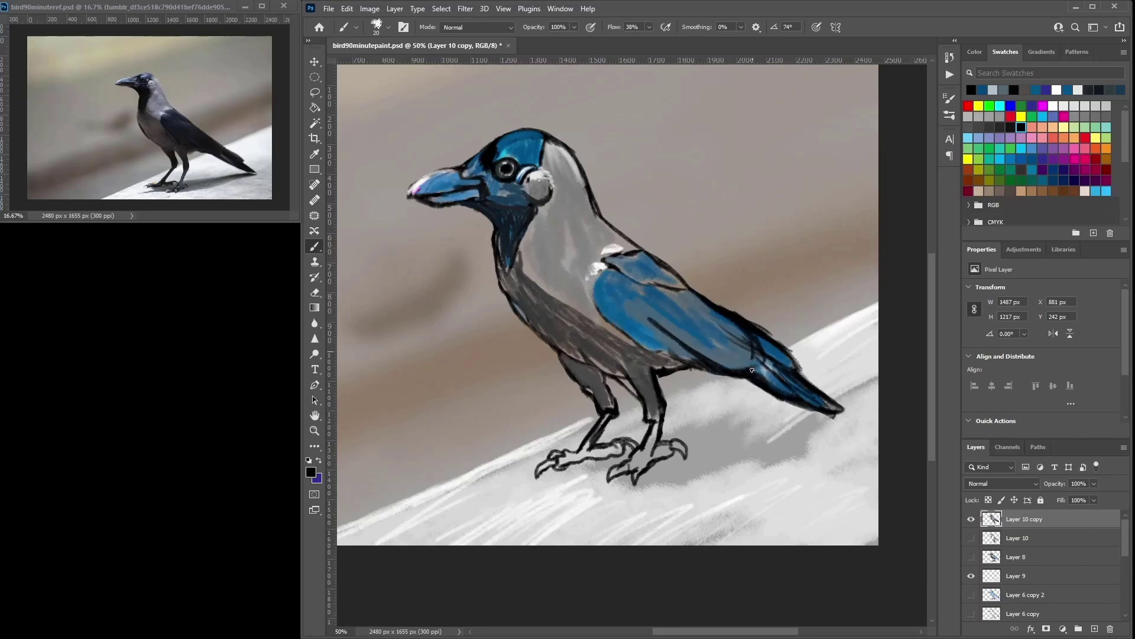
# Step: Ink the shoulder feather's lower edge and the wing's front contour in black
pyautogui.moveTo(662, 284)
pyautogui.mouseDown()
pyautogui.moveTo(688, 300)
pyautogui.moveTo(651, 286)
pyautogui.mouseUp()
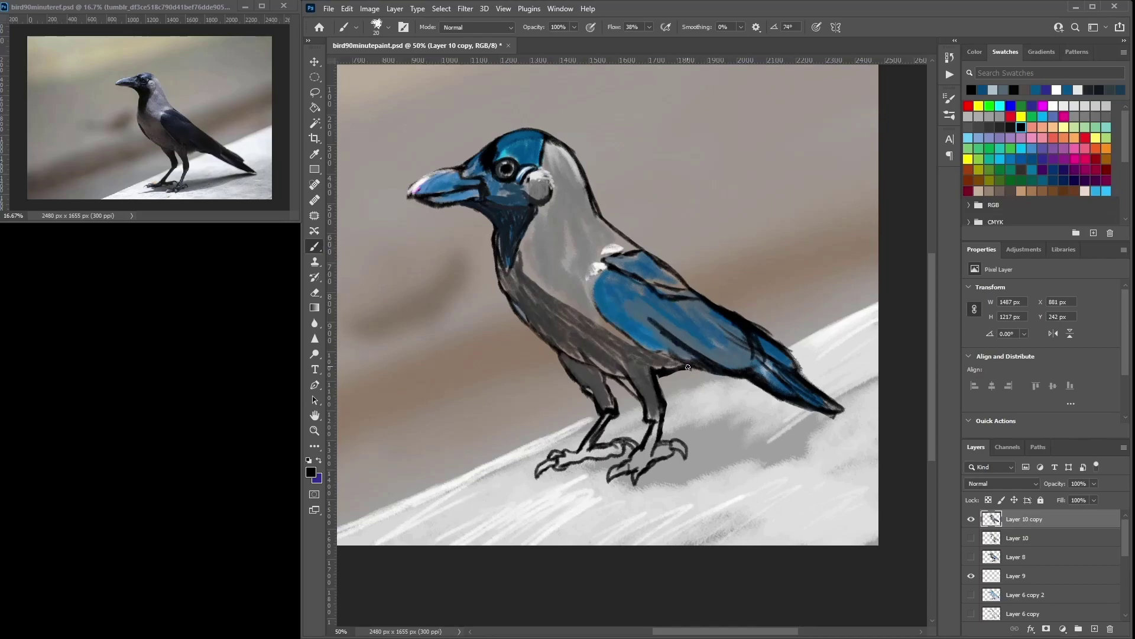
pyautogui.moveTo(599, 292); pyautogui.dragTo(609, 319)
pyautogui.moveTo(609, 276)
pyautogui.mouseDown()
pyautogui.moveTo(592, 286)
pyautogui.moveTo(624, 340)
pyautogui.moveTo(688, 358)
pyautogui.moveTo(668, 344)
pyautogui.moveTo(683, 323)
pyautogui.moveTo(660, 329)
pyautogui.moveTo(658, 342)
pyautogui.moveTo(728, 336)
pyautogui.mouseUp()
# Step: Cover the wing and shoulder feathers with sampled blue and dark navy using a larger brush
pyautogui.keyDown('alt'); pyautogui.click(657, 304); pyautogui.keyUp('alt')
pyautogui.rightClick(666, 304)
pyautogui.moveTo(639, 311); pyautogui.dragTo(658, 324)
pyautogui.moveTo(657, 324)
pyautogui.mouseDown()
pyautogui.moveTo(681, 315)
pyautogui.moveTo(634, 306)
pyautogui.moveTo(642, 290)
pyautogui.moveTo(615, 300)
pyautogui.moveTo(646, 342)
pyautogui.moveTo(674, 318)
pyautogui.moveTo(630, 293)
pyautogui.moveTo(640, 313)
pyautogui.moveTo(710, 326)
pyautogui.moveTo(709, 352)
pyautogui.moveTo(739, 353)
pyautogui.moveTo(687, 313)
pyautogui.mouseUp()
pyautogui.click(1054, 180)
pyautogui.moveTo(690, 353); pyautogui.dragTo(672, 348)
pyautogui.moveTo(658, 270)
pyautogui.mouseDown()
pyautogui.moveTo(683, 297)
pyautogui.moveTo(642, 270)
pyautogui.moveTo(668, 294)
pyautogui.moveTo(653, 262)
pyautogui.mouseUp()
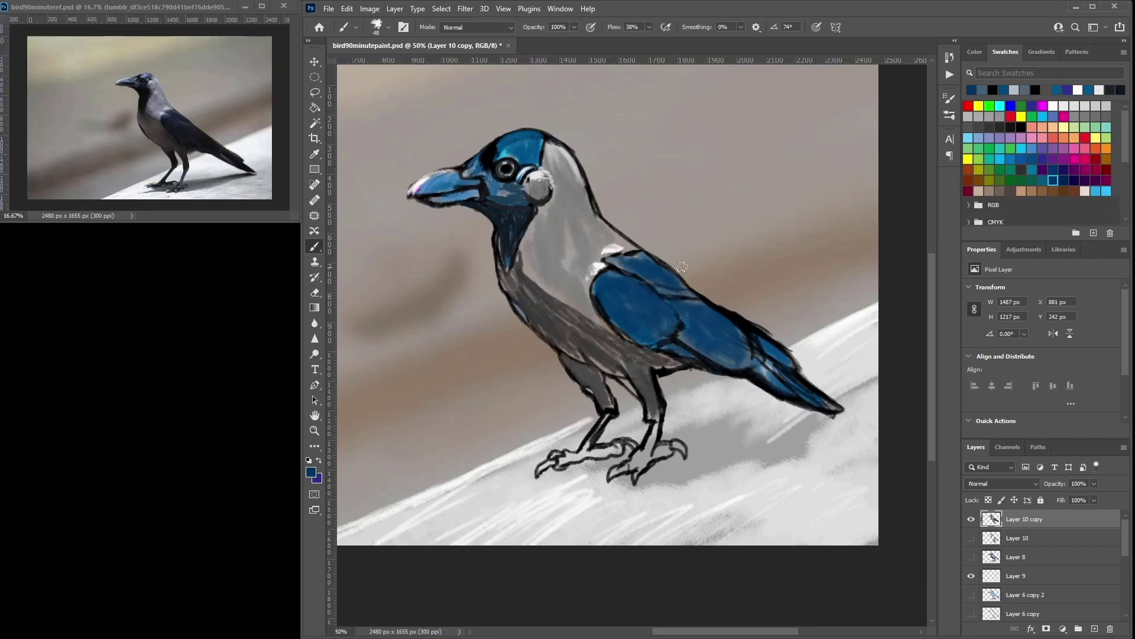
# Step: Set the brush to 23 px at a 72° angle and retouch the back and nape outlines with sampled gray
pyautogui.click(697, 298)
pyautogui.rightClick(699, 238)
pyautogui.click(771, 268)
pyautogui.moveTo(751, 268); pyautogui.dragTo(737, 256)
pyautogui.moveTo(613, 231); pyautogui.dragTo(602, 224)
pyautogui.keyDown('alt'); pyautogui.click(599, 229); pyautogui.keyUp('alt')
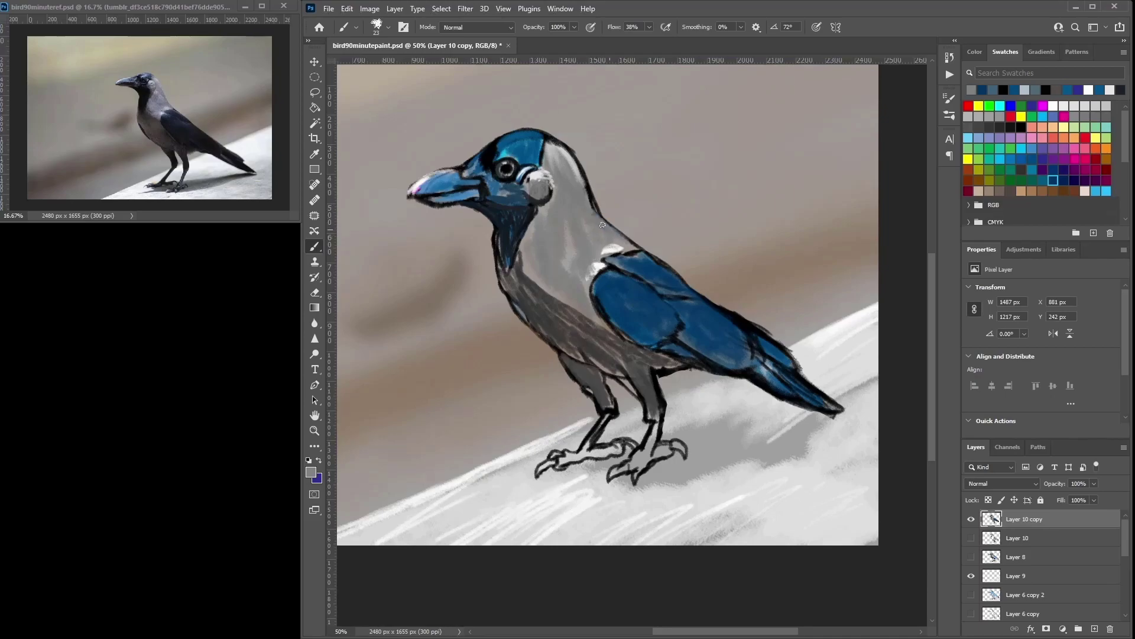
pyautogui.moveTo(593, 200); pyautogui.dragTo(568, 154)
# Step: Paint the crown's upper edge with sampled black and trim the top of the head with the Eraser
pyautogui.keyDown('alt'); pyautogui.click(566, 156); pyautogui.keyUp('alt')
pyautogui.keyDown('alt'); pyautogui.click(539, 151); pyautogui.keyUp('alt')
pyautogui.keyDown('alt'); pyautogui.click(541, 165); pyautogui.keyUp('alt')
pyautogui.moveTo(531, 135); pyautogui.dragTo(491, 145)
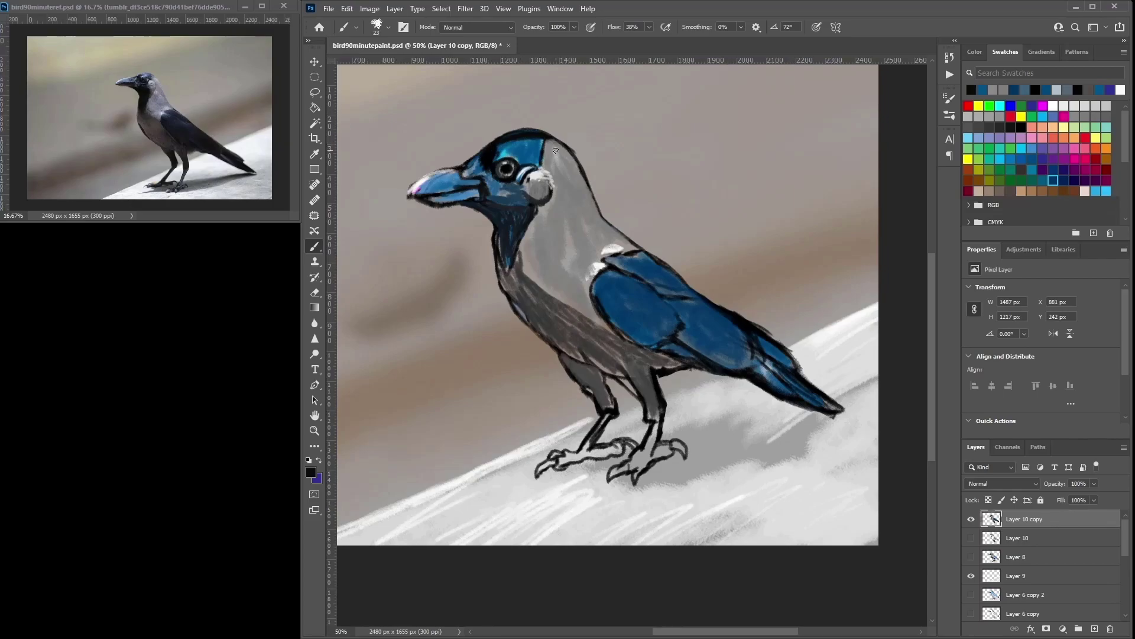
pyautogui.moveTo(538, 148)
pyautogui.mouseDown()
pyautogui.moveTo(535, 165)
pyautogui.moveTo(490, 135)
pyautogui.moveTo(479, 143)
pyautogui.moveTo(536, 128)
pyautogui.moveTo(522, 132)
pyautogui.mouseUp()
pyautogui.press('e')
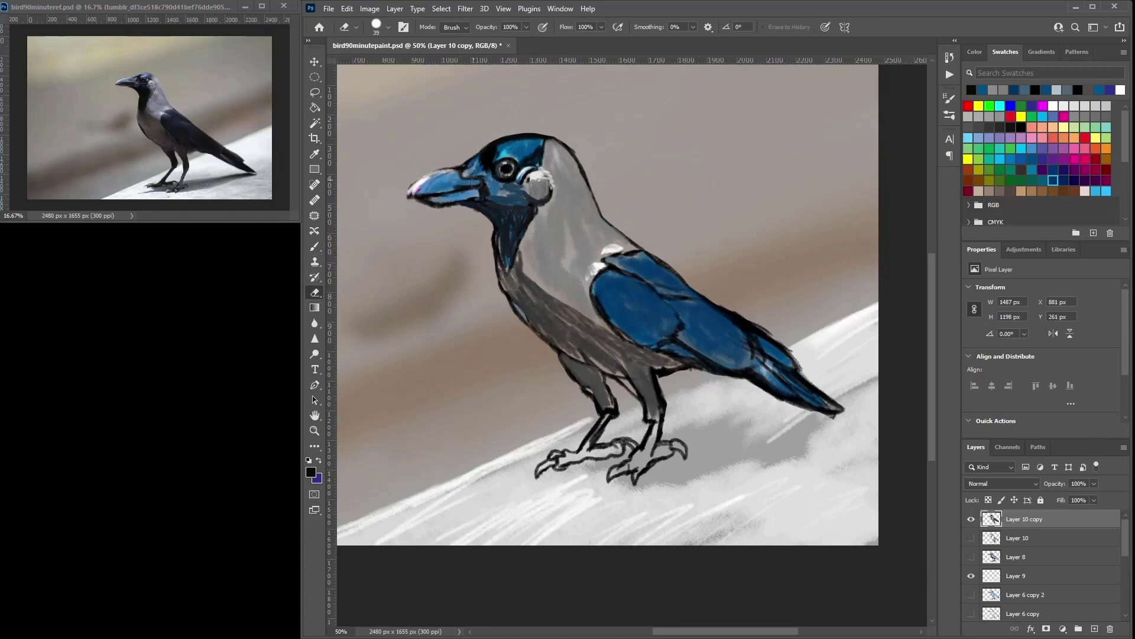
# Step: Reduce the Eraser to 9 px, retouch the forehead, and brush light gray and white highlights onto the forehead and crown
pyautogui.rightClick(584, 151)
pyautogui.click(649, 181)
pyautogui.click(1086, 106)
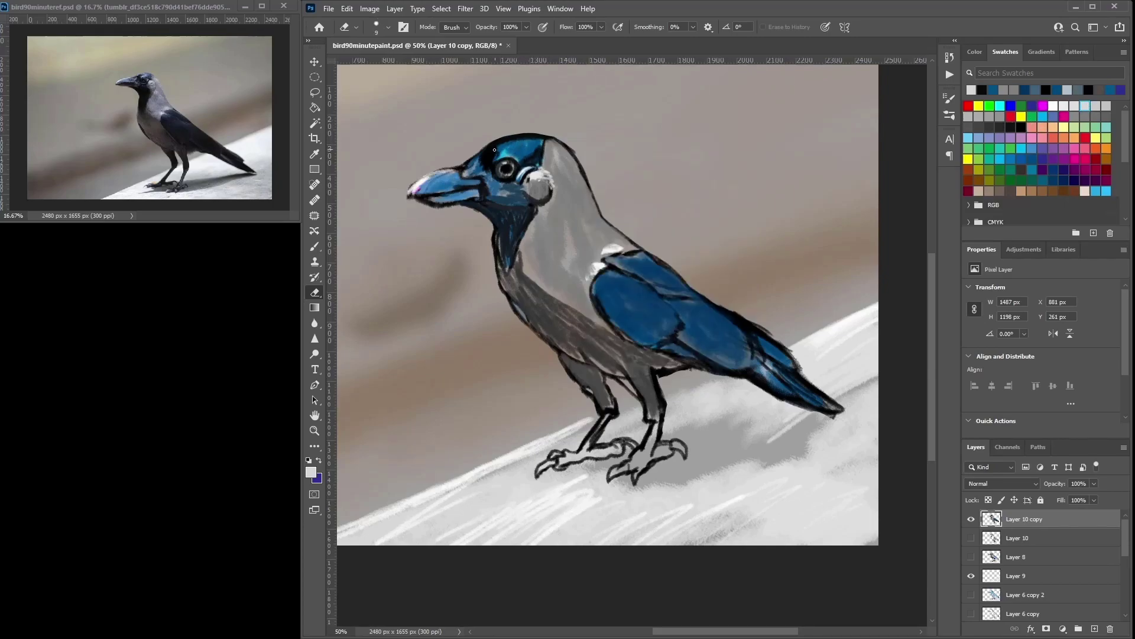
pyautogui.moveTo(483, 153)
pyautogui.mouseDown()
pyautogui.moveTo(497, 143)
pyautogui.moveTo(495, 160)
pyautogui.mouseUp()
pyautogui.click(315, 246)
pyautogui.click(1064, 106)
# Step: Shade the face below the eye with slate blue and sampled dark navy
pyautogui.click(1053, 116)
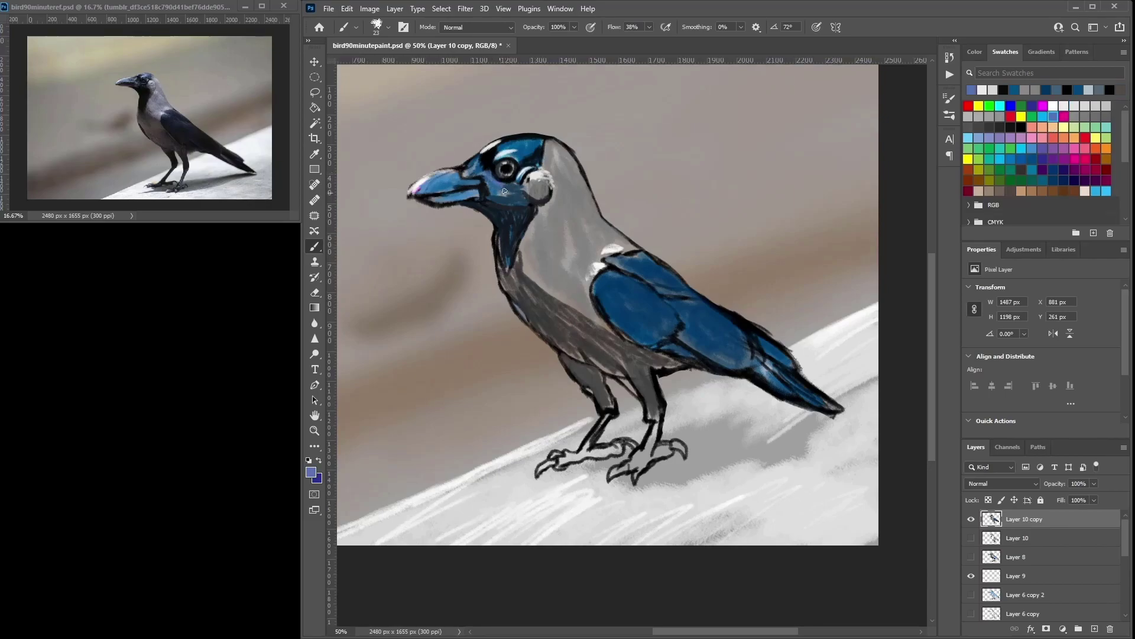
pyautogui.keyDown('alt'); pyautogui.click(520, 238); pyautogui.keyUp('alt')
pyautogui.moveTo(526, 204); pyautogui.dragTo(494, 185)
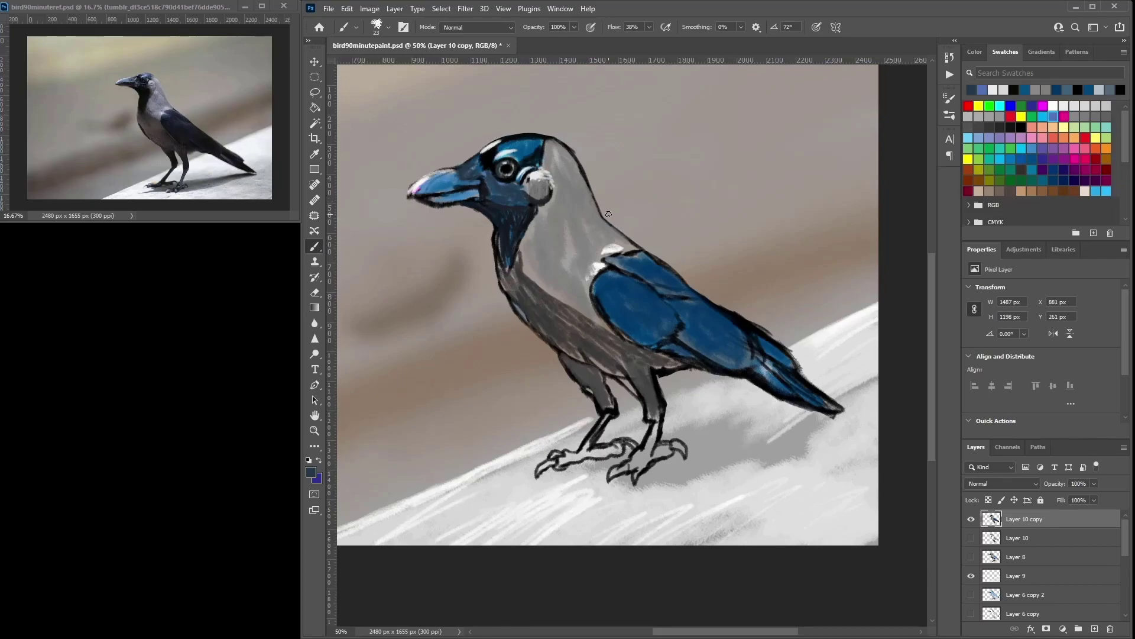
# Step: Blend the boundary between the light gray neck and the darker breast with sampled dark gray strokes
pyautogui.keyDown('alt'); pyautogui.click(598, 364); pyautogui.keyUp('alt')
pyautogui.moveTo(609, 334); pyautogui.dragTo(584, 307)
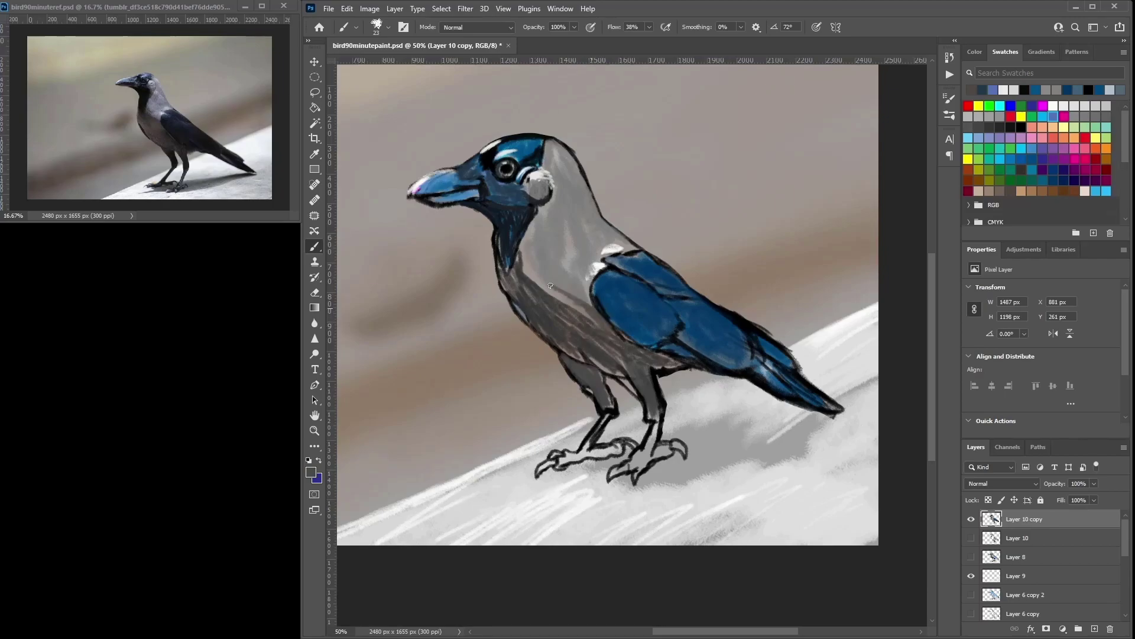
pyautogui.moveTo(523, 251); pyautogui.dragTo(562, 301)
pyautogui.moveTo(525, 276); pyautogui.dragTo(545, 326)
# Step: Soften the outline along the front of the throat and chest with sampled dark grays
pyautogui.keyDown('alt'); pyautogui.click(507, 250); pyautogui.keyUp('alt')
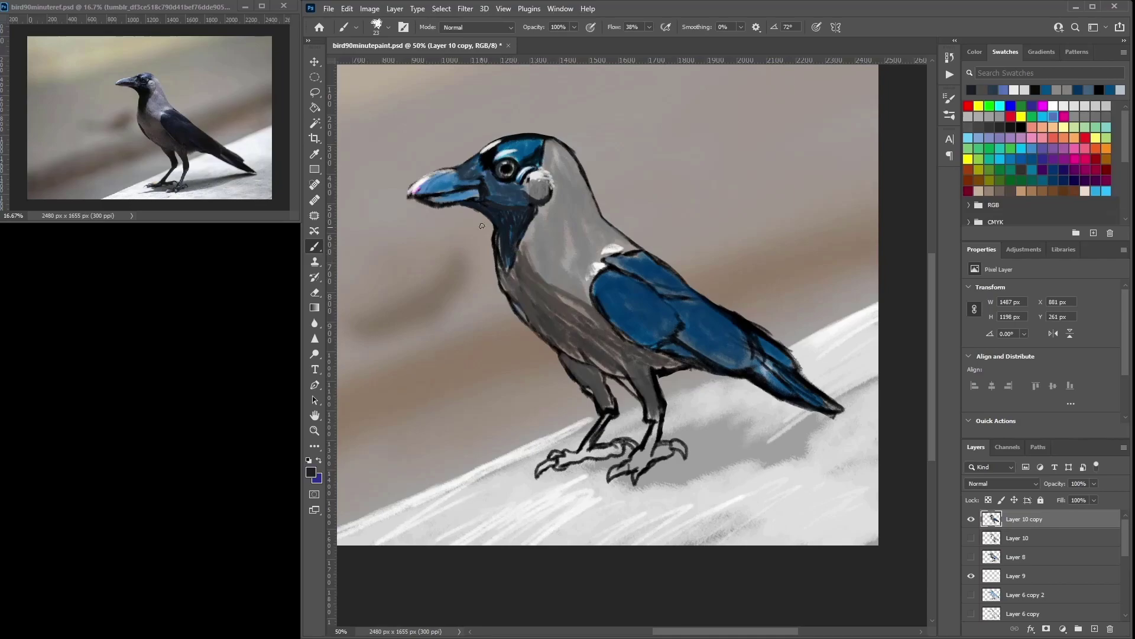
pyautogui.keyDown('alt'); pyautogui.click(519, 299); pyautogui.keyUp('alt')
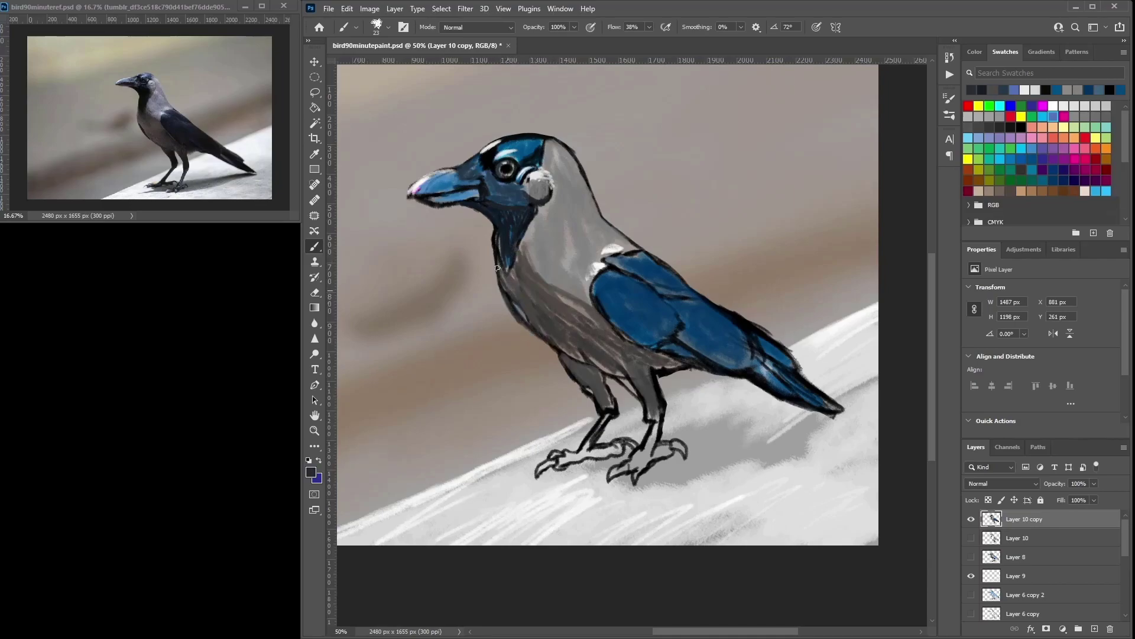
pyautogui.keyDown('alt'); pyautogui.click(504, 278); pyautogui.keyUp('alt')
pyautogui.moveTo(499, 264)
pyautogui.mouseDown()
pyautogui.moveTo(503, 296)
pyautogui.moveTo(534, 327)
pyautogui.mouseUp()
pyautogui.keyDown('alt'); pyautogui.click(518, 308); pyautogui.keyUp('alt')
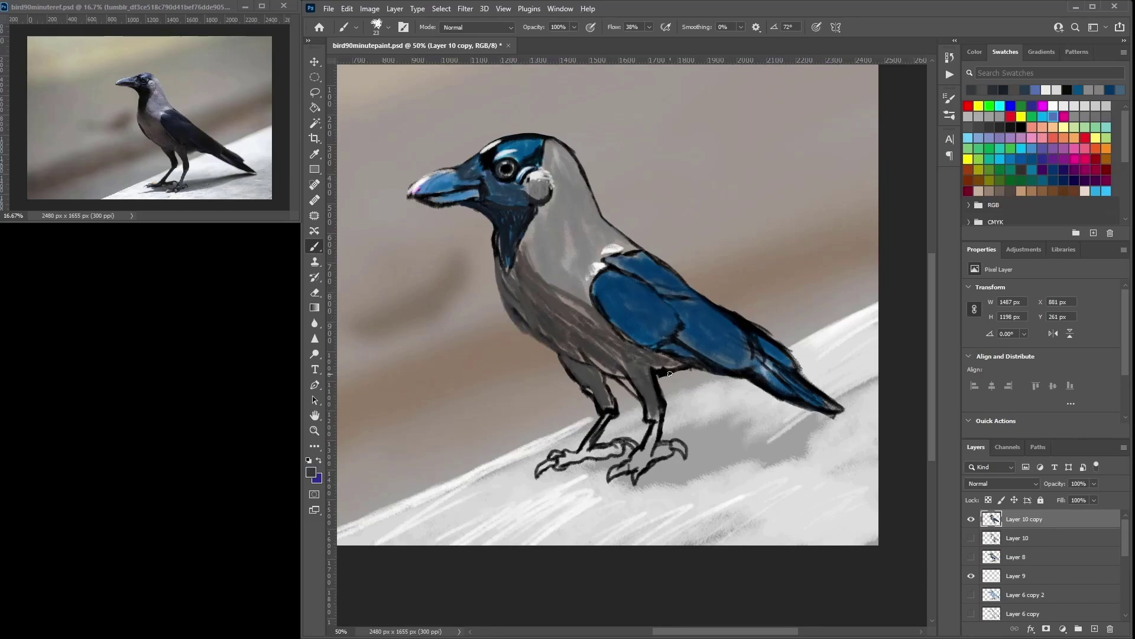
# Step: Set the brush to 12 px and redraw the front breast outline with black and sampled dark tones
pyautogui.click(1021, 127)
pyautogui.rightClick(571, 331)
pyautogui.moveTo(638, 361); pyautogui.dragTo(633, 361)
pyautogui.moveTo(564, 356)
pyautogui.mouseDown()
pyautogui.moveTo(524, 324)
pyautogui.moveTo(532, 335)
pyautogui.mouseUp()
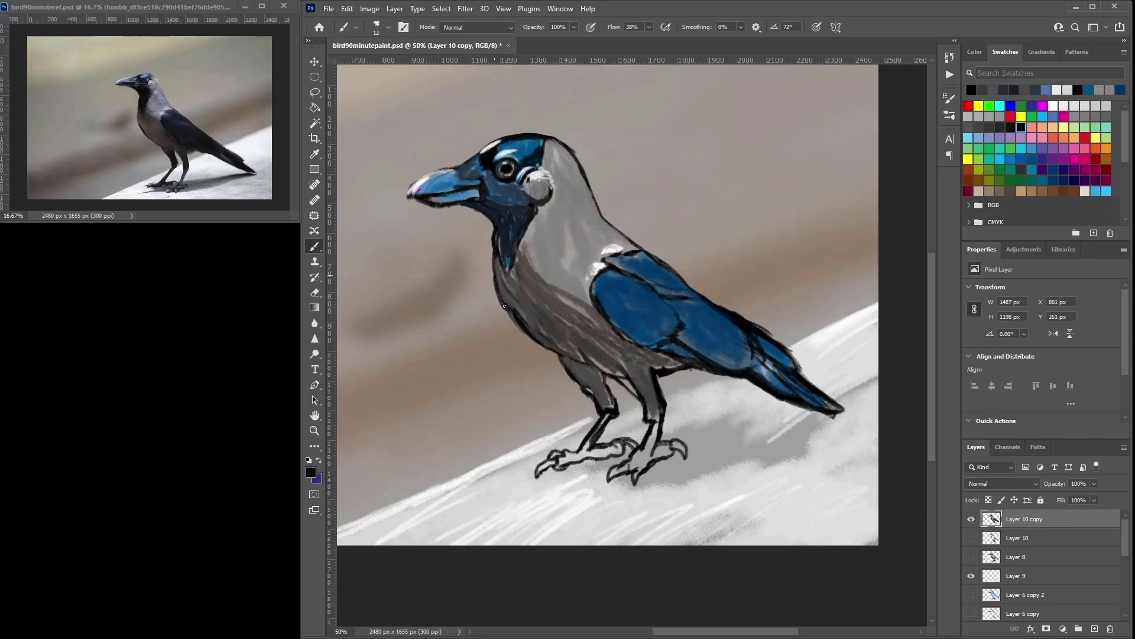
pyautogui.keyDown('alt'); pyautogui.click(510, 247); pyautogui.keyUp('alt')
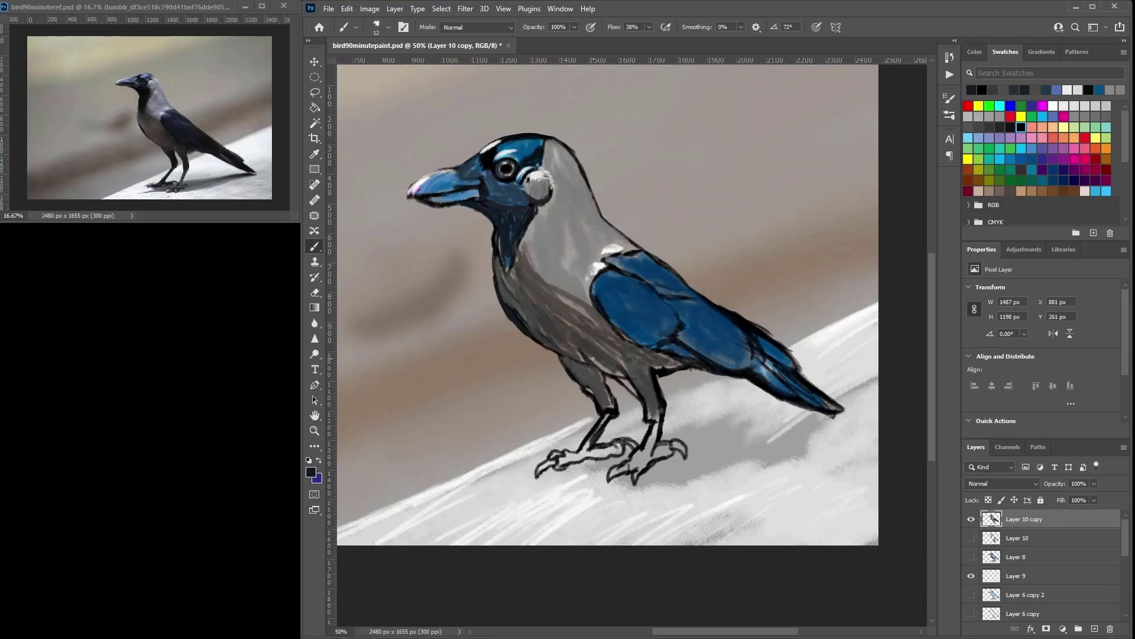
pyautogui.keyDown('alt'); pyautogui.click(543, 357); pyautogui.keyUp('alt')
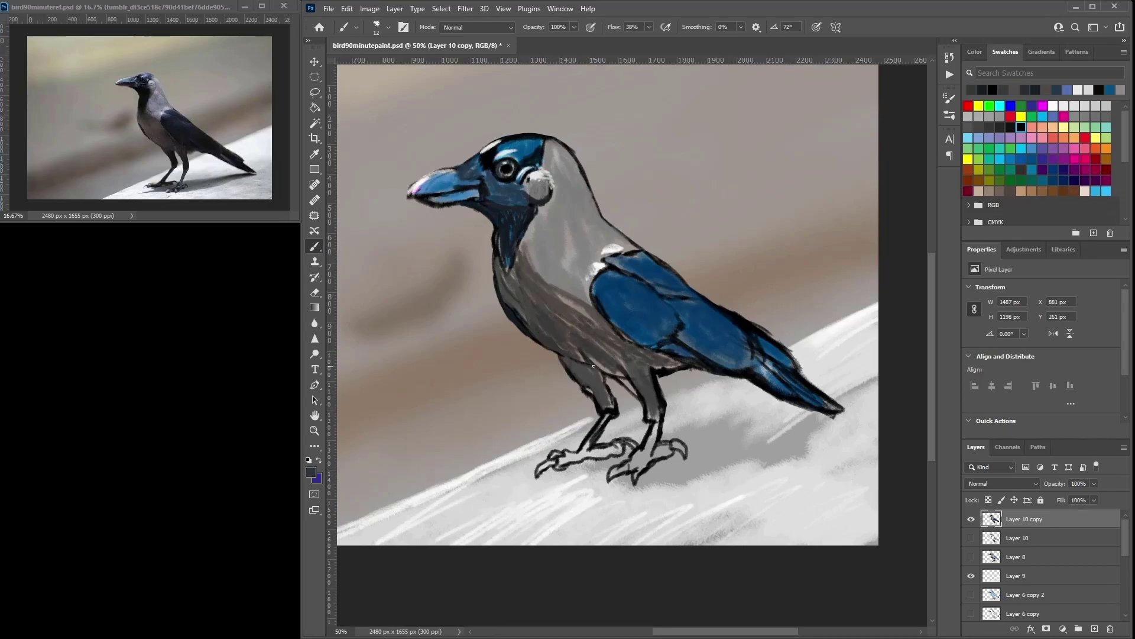
# Step: Fill the far lower leg and its rear toe with sampled dark gray between the black outlines
pyautogui.keyDown('alt'); pyautogui.click(609, 397); pyautogui.keyUp('alt')
pyautogui.moveTo(605, 420); pyautogui.dragTo(580, 457)
pyautogui.click(1010, 129)
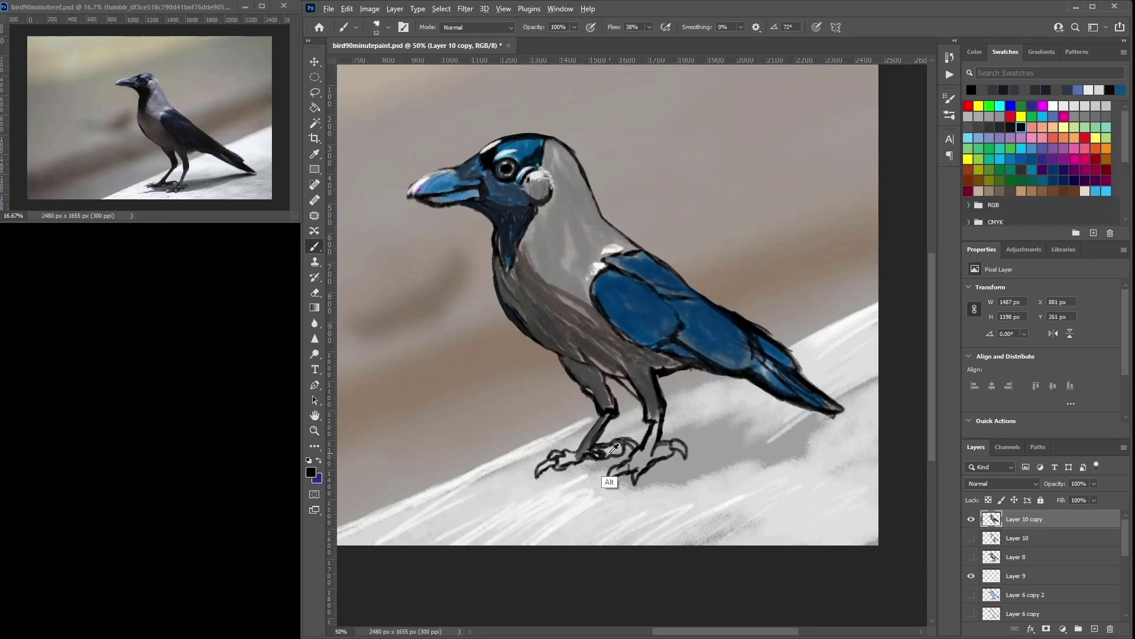
pyautogui.keyDown('alt'); pyautogui.click(607, 453); pyautogui.keyUp('alt')
pyautogui.moveTo(633, 448); pyautogui.dragTo(619, 453)
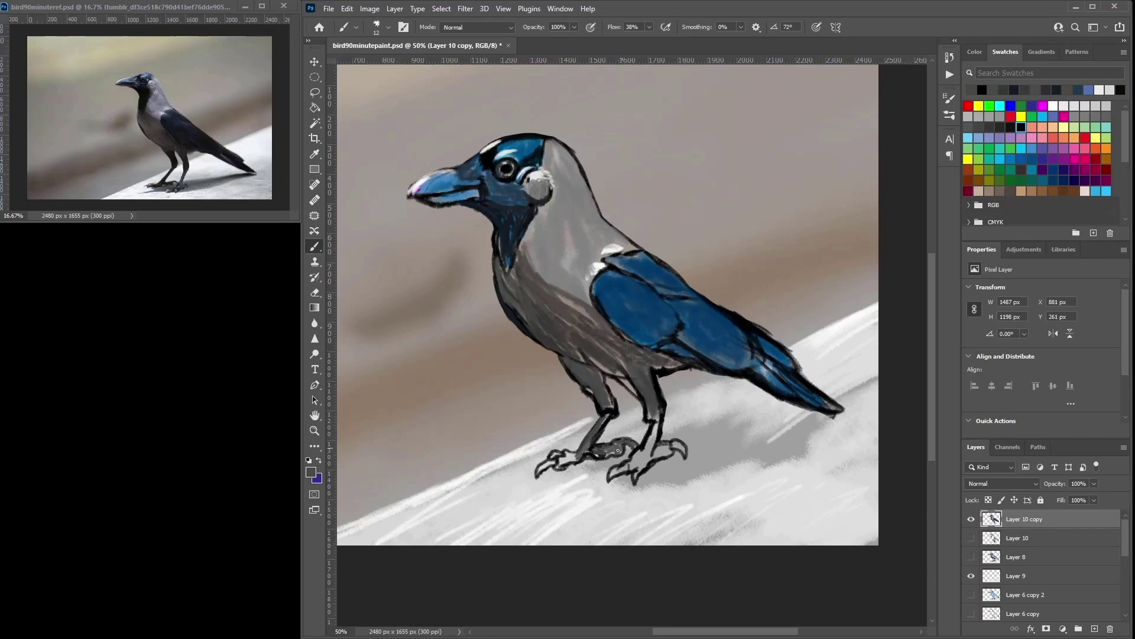
pyautogui.click(1018, 126)
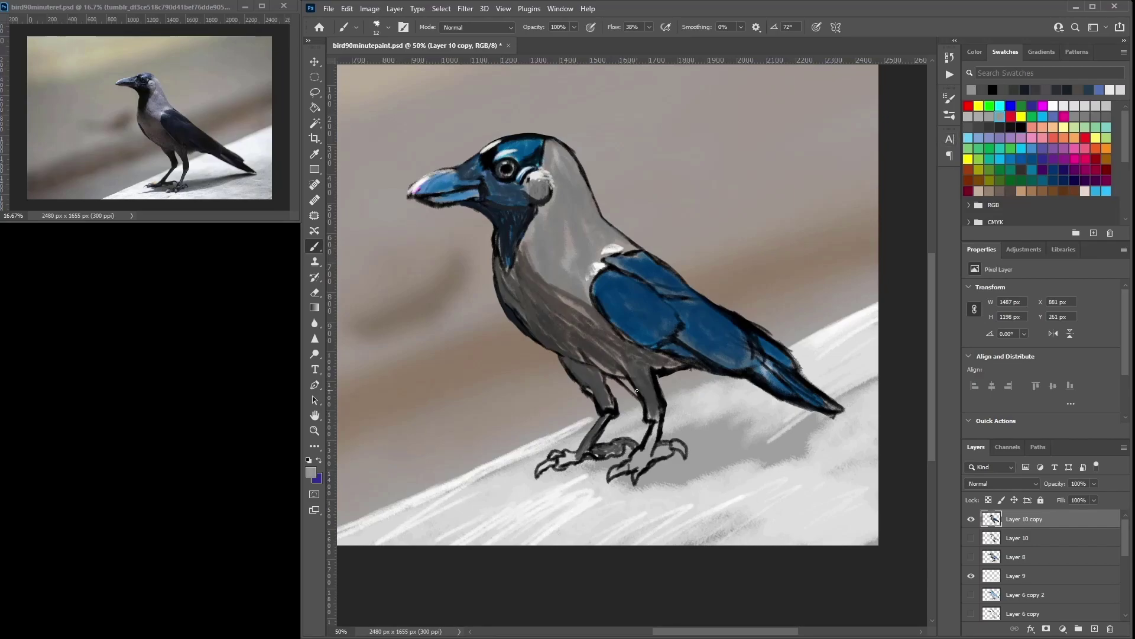
# Step: Brush gray over the near leg from the thigh to the foot, sampling leg tones and adjusting the brush to 29 px
pyautogui.moveTo(608, 372)
pyautogui.mouseDown()
pyautogui.moveTo(652, 415)
pyautogui.moveTo(653, 397)
pyautogui.moveTo(643, 453)
pyautogui.mouseUp()
pyautogui.keyDown('alt'); pyautogui.click(649, 448); pyautogui.keyUp('alt')
pyautogui.rightClick(690, 388)
pyautogui.click(770, 418)
pyautogui.keyDown('alt'); pyautogui.click(649, 423); pyautogui.keyUp('alt')
pyautogui.rightClick(665, 424)
pyautogui.click(741, 452)
pyautogui.click(651, 422)
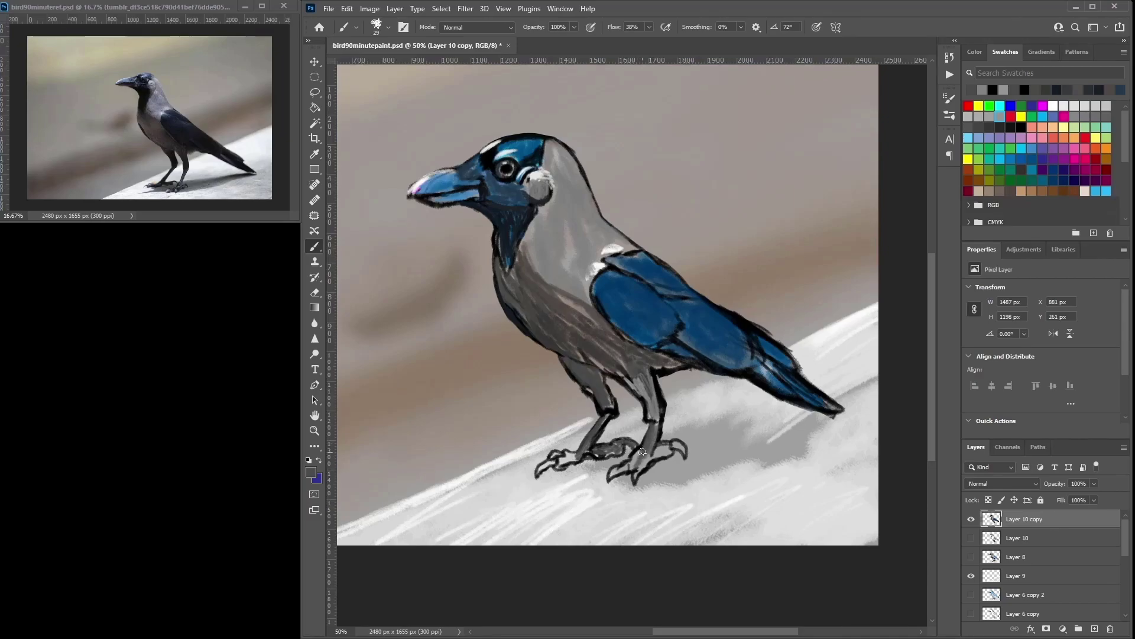
# Step: Set the brush to 15 px and paint the near shin and toes with black and sampled grays
pyautogui.click(1022, 126)
pyautogui.rightClick(663, 422)
pyautogui.press('Return')
pyautogui.moveTo(648, 425); pyautogui.dragTo(633, 462)
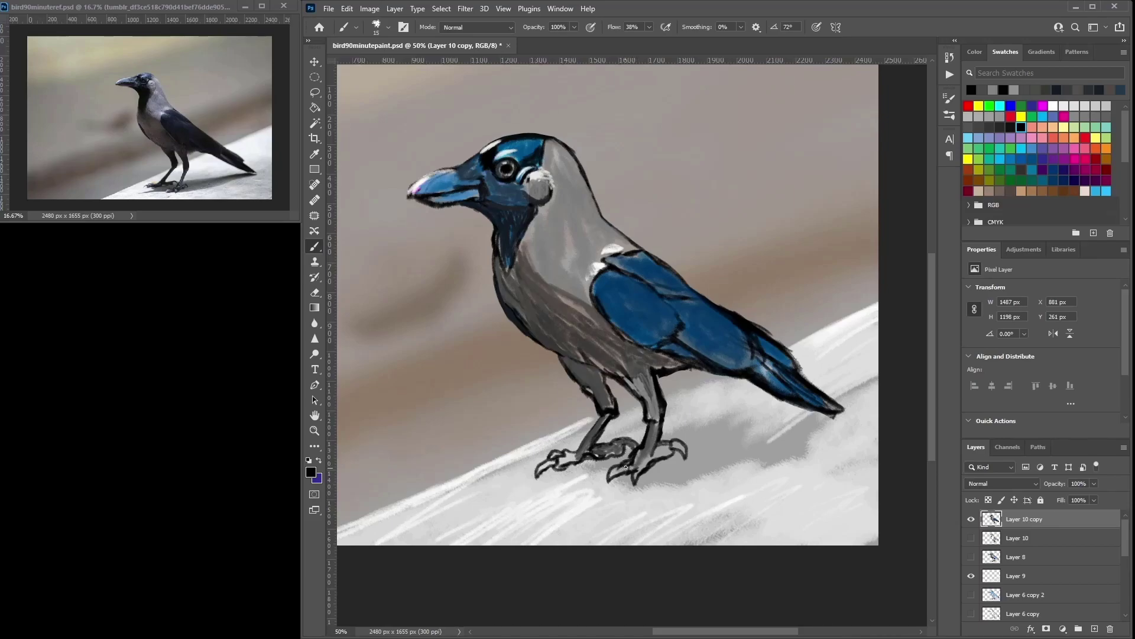
pyautogui.keyDown('alt'); pyautogui.click(629, 456); pyautogui.keyUp('alt')
pyautogui.moveTo(631, 455)
pyautogui.mouseDown()
pyautogui.moveTo(618, 464)
pyautogui.moveTo(663, 448)
pyautogui.mouseUp()
pyautogui.keyDown('alt'); pyautogui.click(652, 447); pyautogui.keyUp('alt')
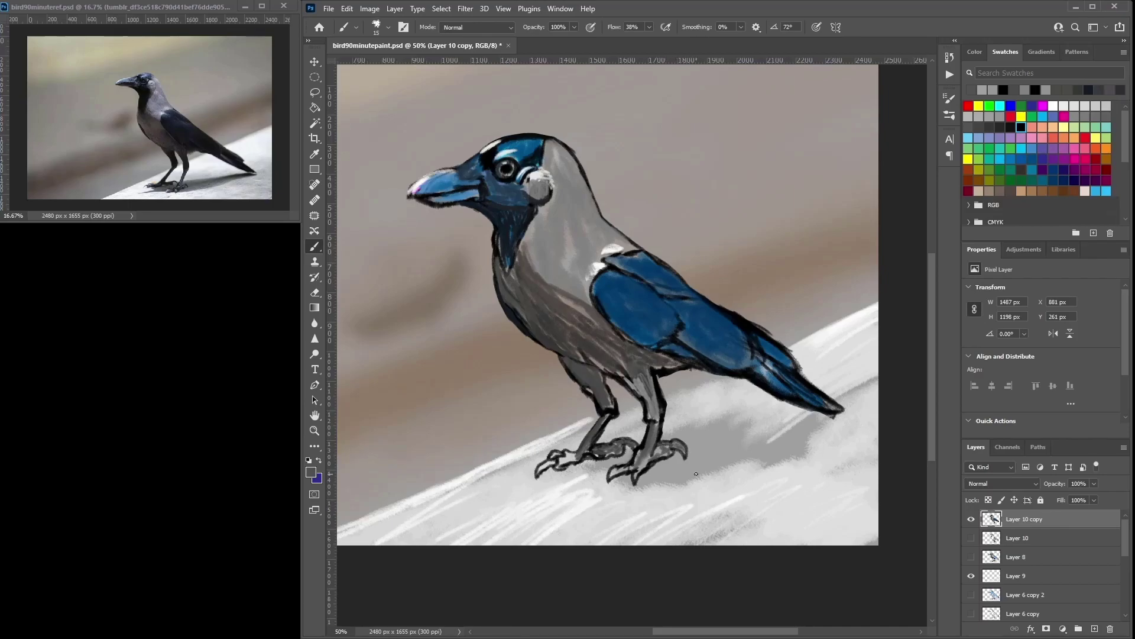
# Step: Enlarge the brush, set its angle to 92°, and paint a soft black cast shadow on the ledge from the feet to the tail
pyautogui.click(1021, 127)
pyautogui.rightClick(757, 411)
pyautogui.click(847, 441)
pyautogui.moveTo(720, 433)
pyautogui.mouseDown()
pyautogui.moveTo(829, 416)
pyautogui.moveTo(747, 440)
pyautogui.moveTo(662, 433)
pyautogui.moveTo(769, 437)
pyautogui.moveTo(663, 473)
pyautogui.moveTo(750, 448)
pyautogui.moveTo(721, 464)
pyautogui.moveTo(757, 451)
pyautogui.moveTo(689, 458)
pyautogui.moveTo(695, 450)
pyautogui.moveTo(713, 453)
pyautogui.moveTo(554, 490)
pyautogui.moveTo(562, 476)
pyautogui.moveTo(532, 492)
pyautogui.moveTo(576, 485)
pyautogui.moveTo(627, 455)
pyautogui.moveTo(591, 485)
pyautogui.moveTo(701, 464)
pyautogui.mouseUp()
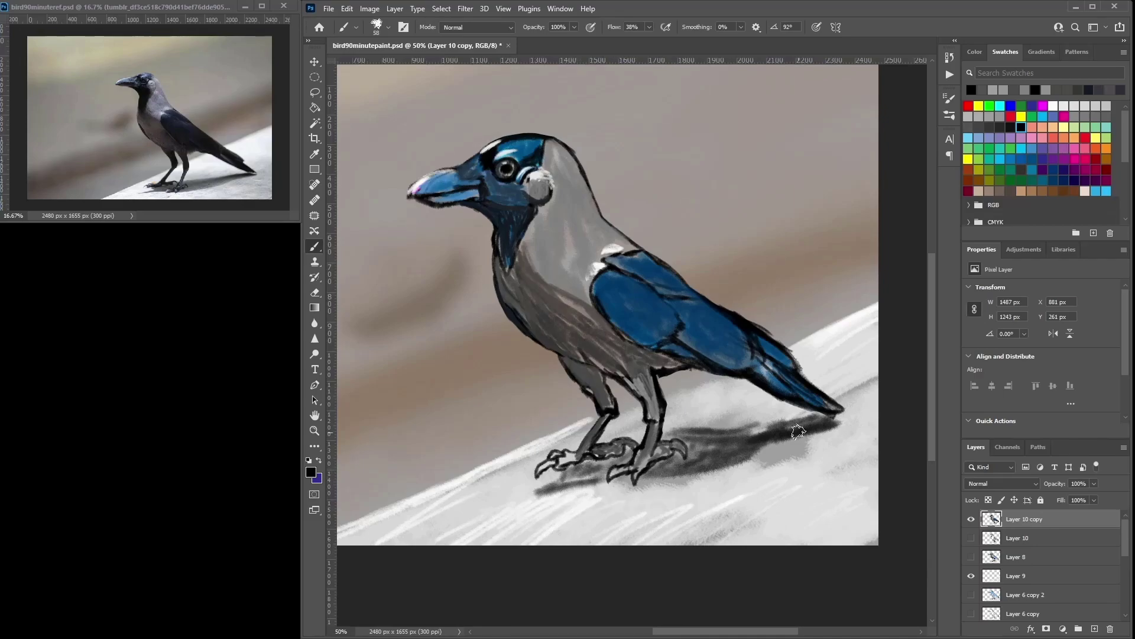
# Step: Smooth the streaky breast and belly feathers with sampled gray
pyautogui.keyDown('alt'); pyautogui.click(662, 390); pyautogui.keyUp('alt')
pyautogui.keyDown('alt'); pyautogui.click(577, 320); pyautogui.keyUp('alt')
pyautogui.keyDown('alt'); pyautogui.click(583, 318); pyautogui.keyUp('alt')
pyautogui.moveTo(567, 298); pyautogui.dragTo(603, 363)
pyautogui.moveTo(563, 317); pyautogui.dragTo(559, 331)
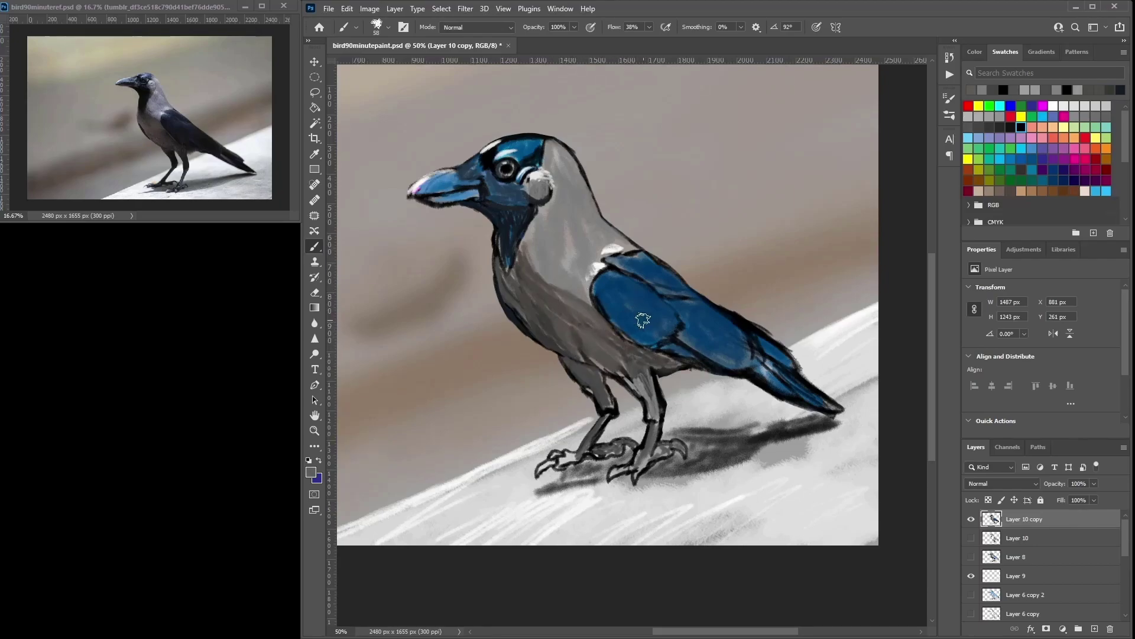
# Step: Reduce the brush to 32 px and paint sampled gray along the neck edge beside the blue throat
pyautogui.rightClick(593, 237)
pyautogui.moveTo(672, 266); pyautogui.dragTo(665, 266)
pyautogui.keyDown('alt'); pyautogui.click(536, 228); pyautogui.keyUp('alt')
pyautogui.moveTo(541, 210); pyautogui.dragTo(523, 246)
pyautogui.moveTo(544, 210)
pyautogui.mouseDown()
pyautogui.moveTo(554, 194)
pyautogui.moveTo(544, 213)
pyautogui.mouseUp()
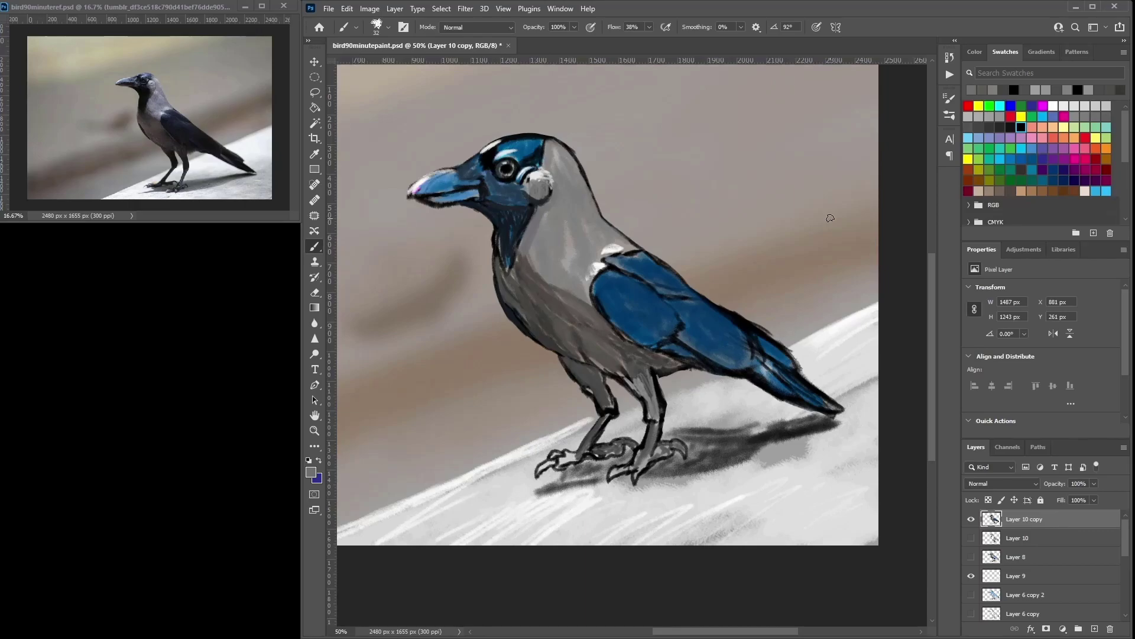
# Step: Shade the nape and upper back with sampled dark grays, covering the black outline down to the wing's shoulder
pyautogui.click(1095, 107)
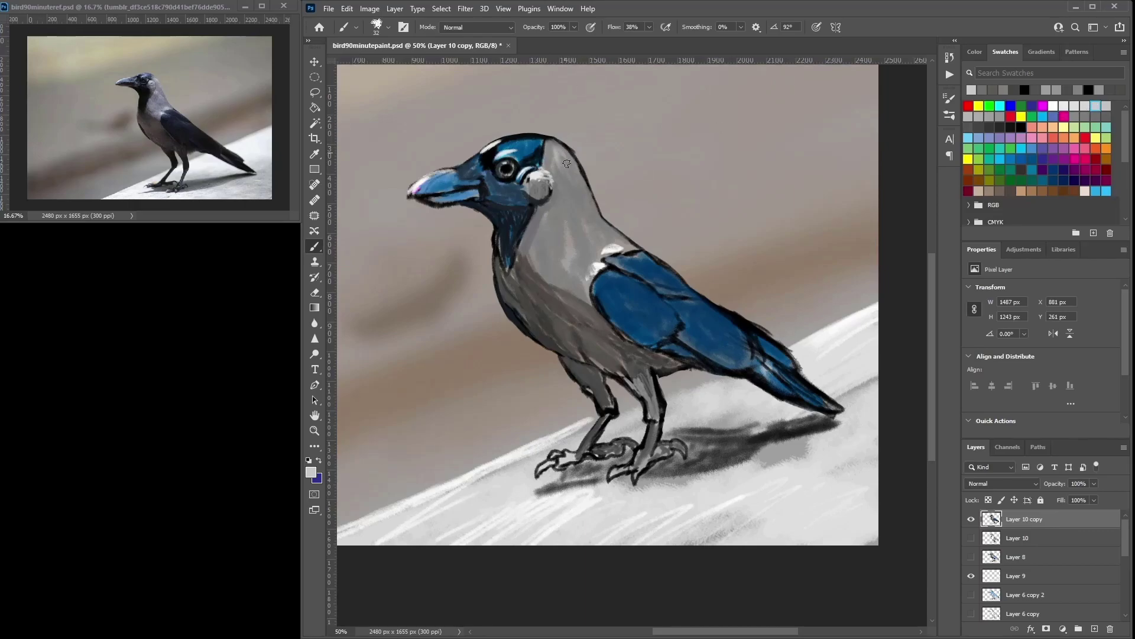
pyautogui.keyDown('alt'); pyautogui.click(573, 151); pyautogui.keyUp('alt')
pyautogui.moveTo(557, 141)
pyautogui.mouseDown()
pyautogui.moveTo(591, 207)
pyautogui.moveTo(586, 190)
pyautogui.mouseUp()
pyautogui.moveTo(606, 231)
pyautogui.mouseDown()
pyautogui.moveTo(575, 163)
pyautogui.moveTo(609, 234)
pyautogui.moveTo(645, 254)
pyautogui.mouseUp()
pyautogui.keyDown('alt'); pyautogui.click(644, 288); pyautogui.keyUp('alt')
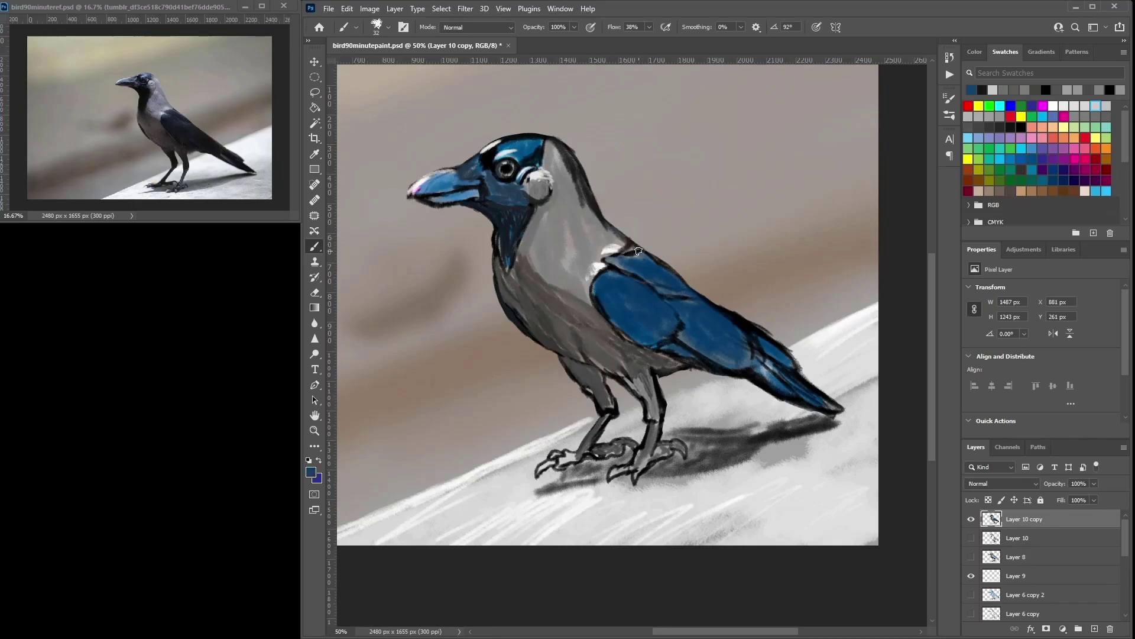
pyautogui.keyDown('alt'); pyautogui.click(619, 236); pyautogui.keyUp('alt')
pyautogui.moveTo(613, 232); pyautogui.dragTo(557, 146)
pyautogui.moveTo(580, 185); pyautogui.dragTo(558, 148)
# Step: Paint the crown's upper edge over the black outline with blue sampled from the face
pyautogui.click(324, 287)
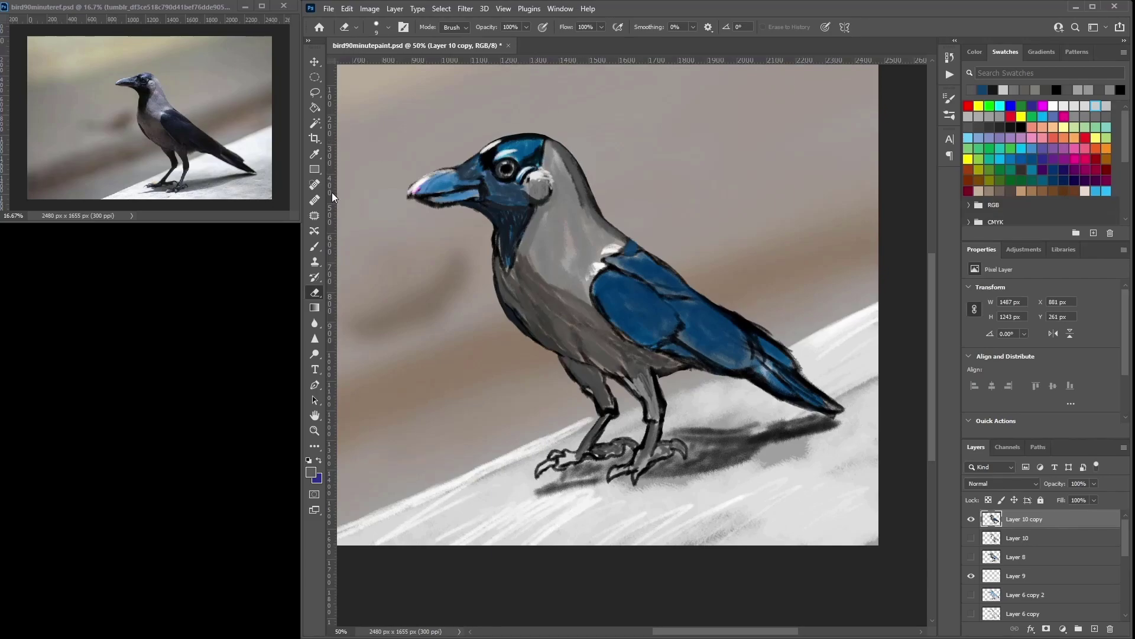
pyautogui.press('b')
pyautogui.keyDown('alt'); pyautogui.click(535, 175); pyautogui.keyUp('alt')
pyautogui.moveTo(554, 140); pyautogui.dragTo(512, 138)
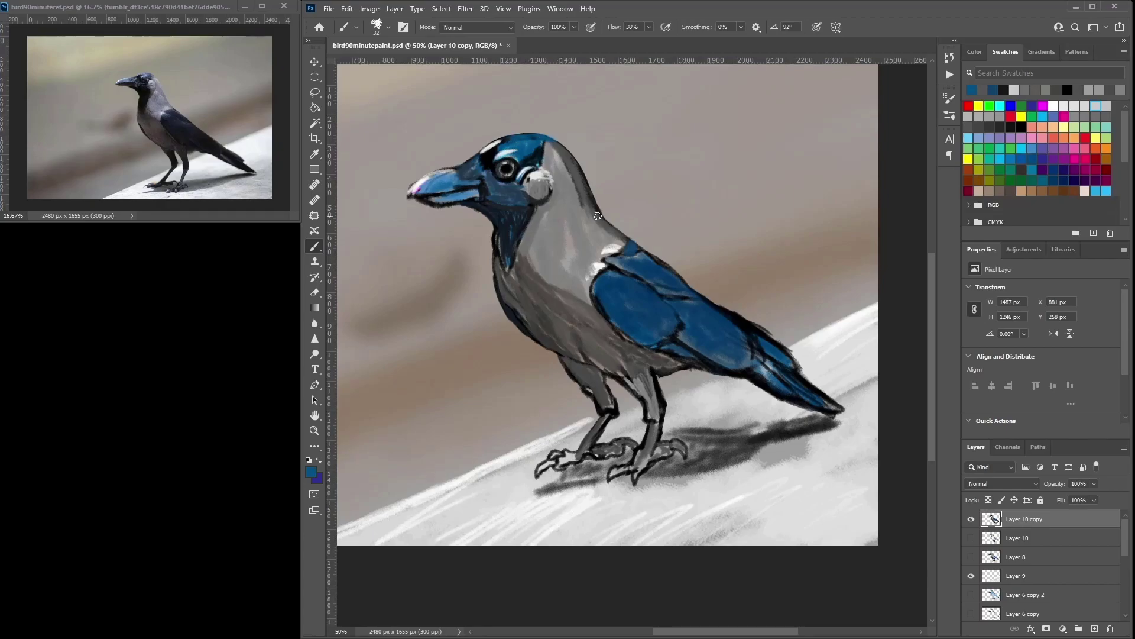
# Step: Reduce the brush to 21 px and paint periwinkle highlights on the beak and the near lower leg
pyautogui.rightClick(1034, 139)
pyautogui.click(1010, 139)
pyautogui.click(989, 138)
pyautogui.rightClick(528, 205)
pyautogui.moveTo(598, 235); pyautogui.dragTo(595, 235)
pyautogui.moveTo(448, 184)
pyautogui.mouseDown()
pyautogui.moveTo(491, 171)
pyautogui.moveTo(457, 182)
pyautogui.moveTo(477, 184)
pyautogui.moveTo(436, 187)
pyautogui.moveTo(445, 174)
pyautogui.moveTo(419, 187)
pyautogui.moveTo(447, 198)
pyautogui.moveTo(428, 199)
pyautogui.moveTo(458, 188)
pyautogui.mouseUp()
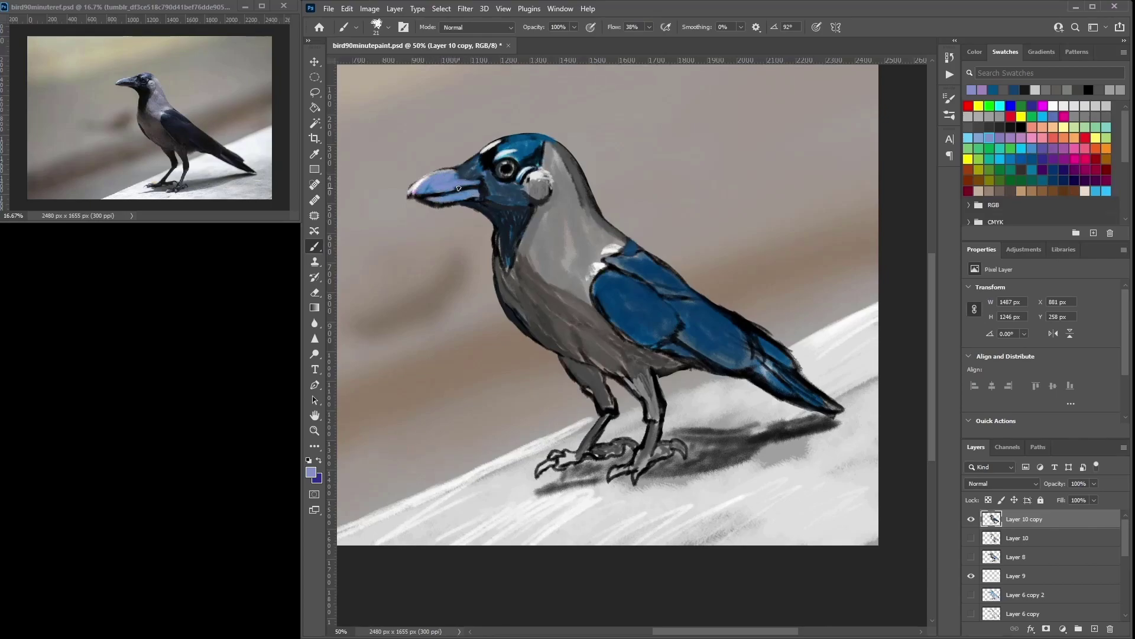
pyautogui.moveTo(650, 427)
pyautogui.mouseDown()
pyautogui.moveTo(660, 412)
pyautogui.moveTo(646, 413)
pyautogui.mouseUp()
# Step: Retouch the near thigh's front edge and the join between the legs with sampled dark gray and black
pyautogui.keyDown('alt'); pyautogui.click(665, 408); pyautogui.keyUp('alt')
pyautogui.keyDown('alt'); pyautogui.click(642, 384); pyautogui.keyUp('alt')
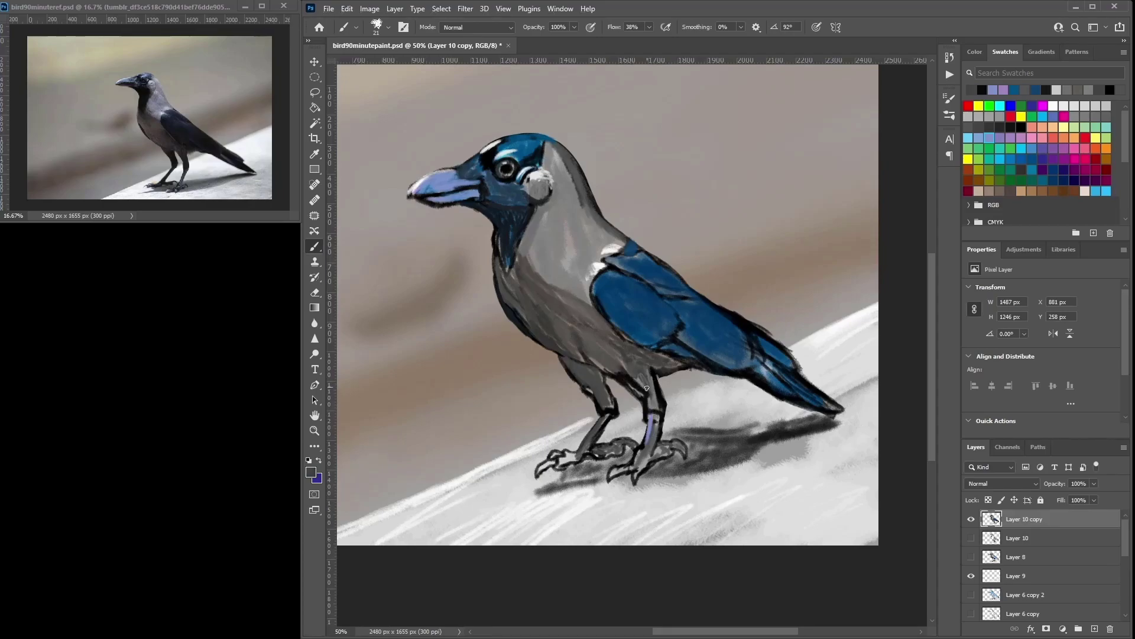
pyautogui.press('e')
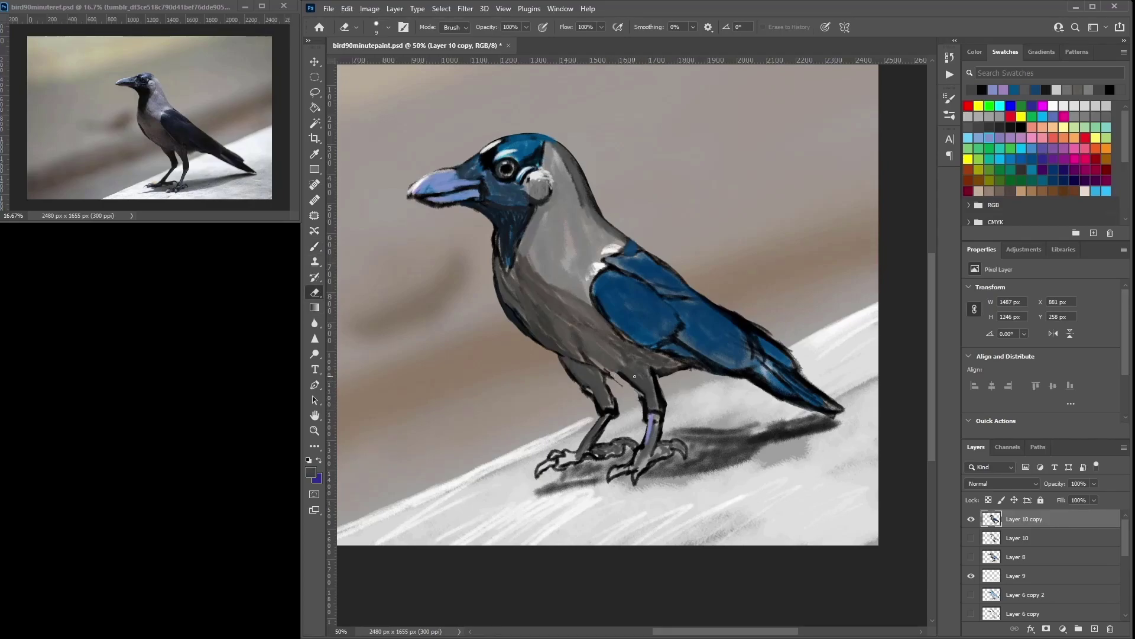
pyautogui.press('b')
pyautogui.keyDown('alt'); pyautogui.click(609, 371); pyautogui.keyUp('alt')
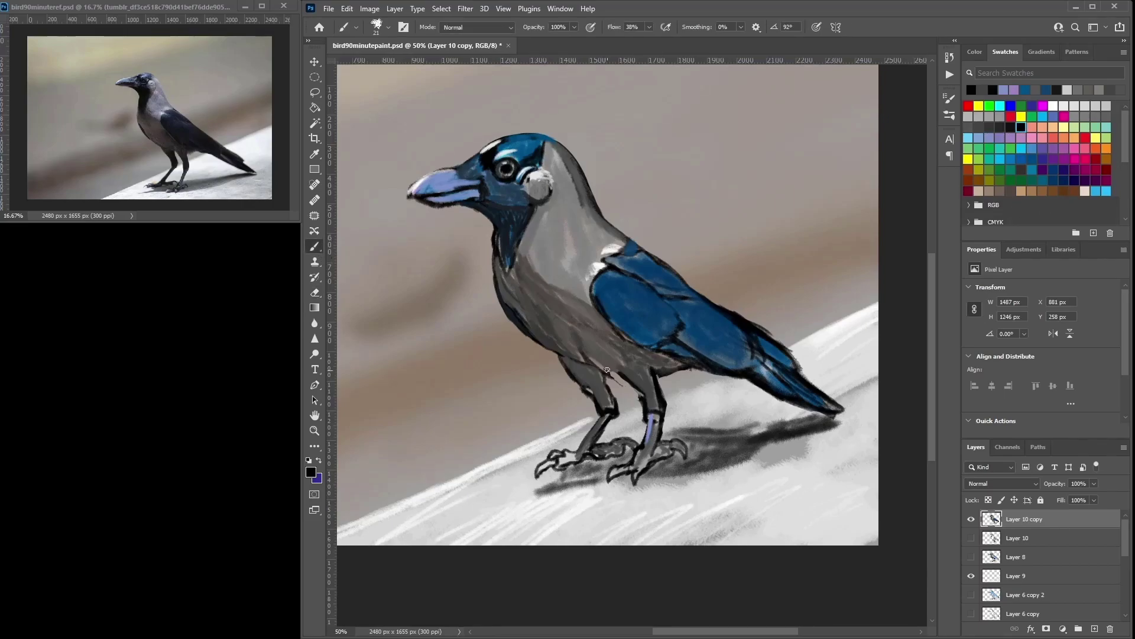
pyautogui.moveTo(609, 369)
pyautogui.mouseDown()
pyautogui.moveTo(614, 394)
pyautogui.moveTo(621, 376)
pyautogui.mouseUp()
# Step: Darken the near leg's joint above the periwinkle highlight with black and sample the surrounding thigh tones
pyautogui.press('e')
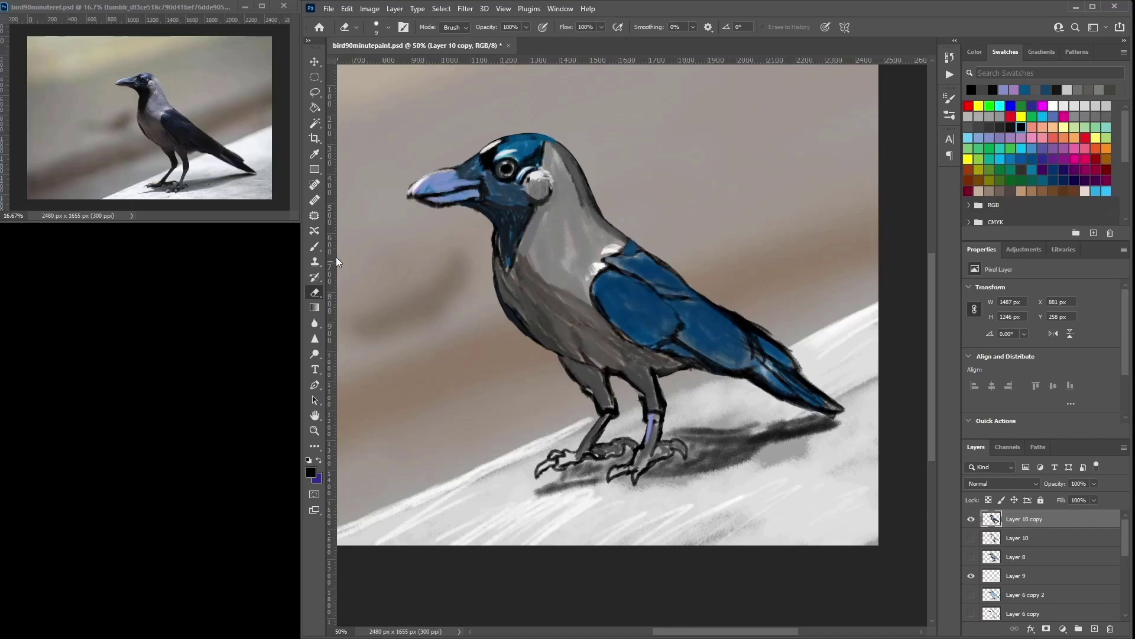
pyautogui.press('b')
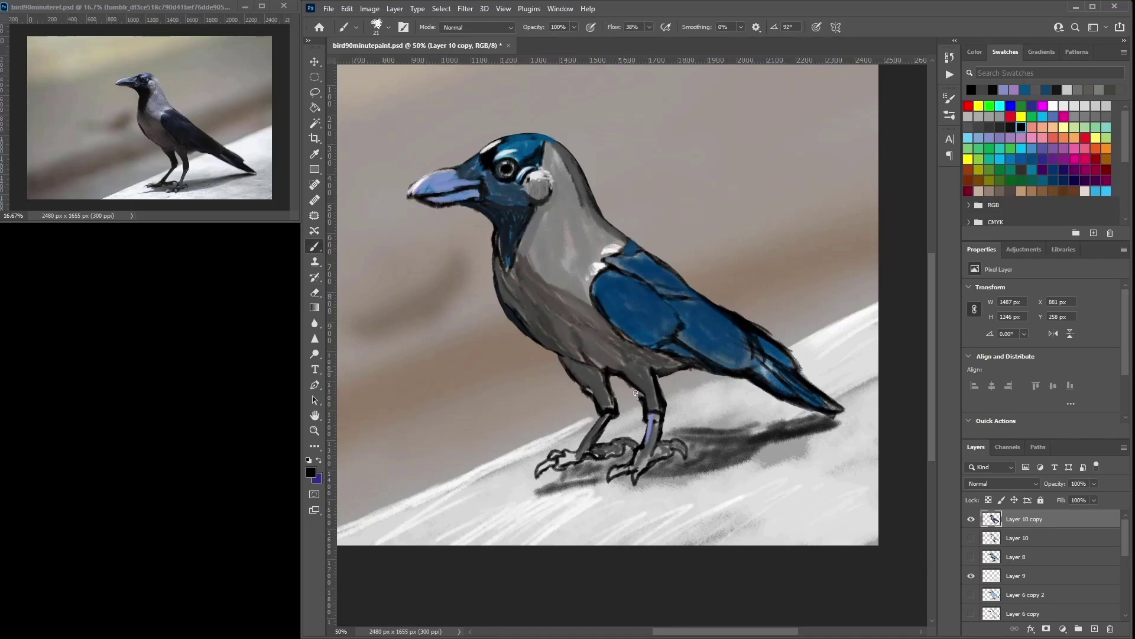
pyautogui.moveTo(647, 415); pyautogui.dragTo(656, 412)
pyautogui.keyDown('alt'); pyautogui.click(646, 386); pyautogui.keyUp('alt')
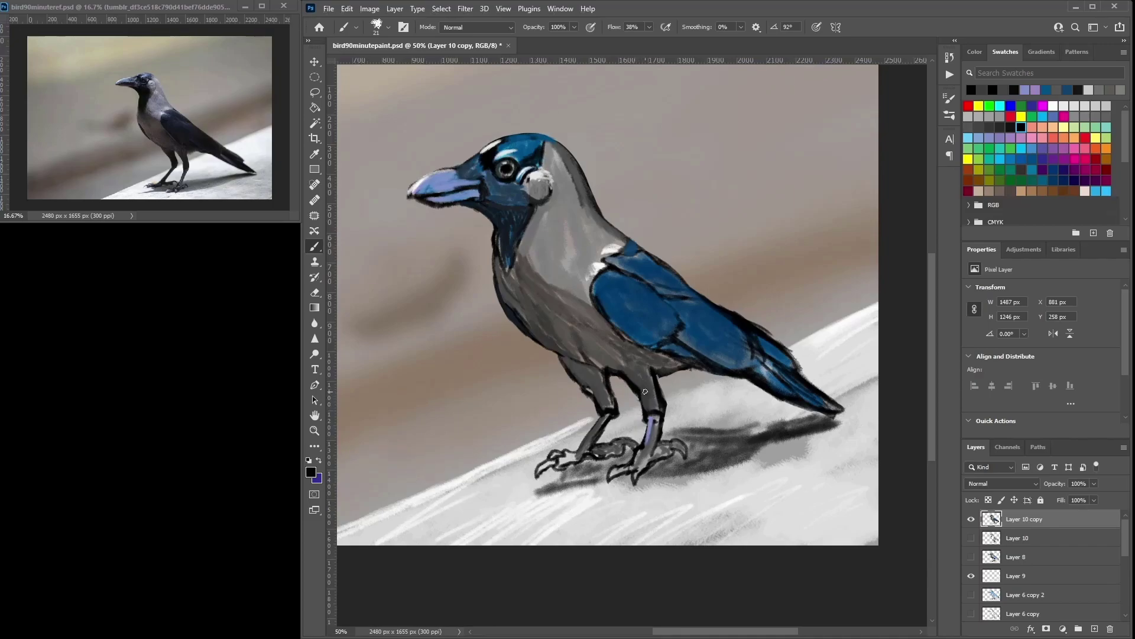
pyautogui.keyDown('alt'); pyautogui.click(641, 390); pyautogui.keyUp('alt')
# Step: Paint over the black outline on the back of the near thigh with dark gray
pyautogui.press('e')
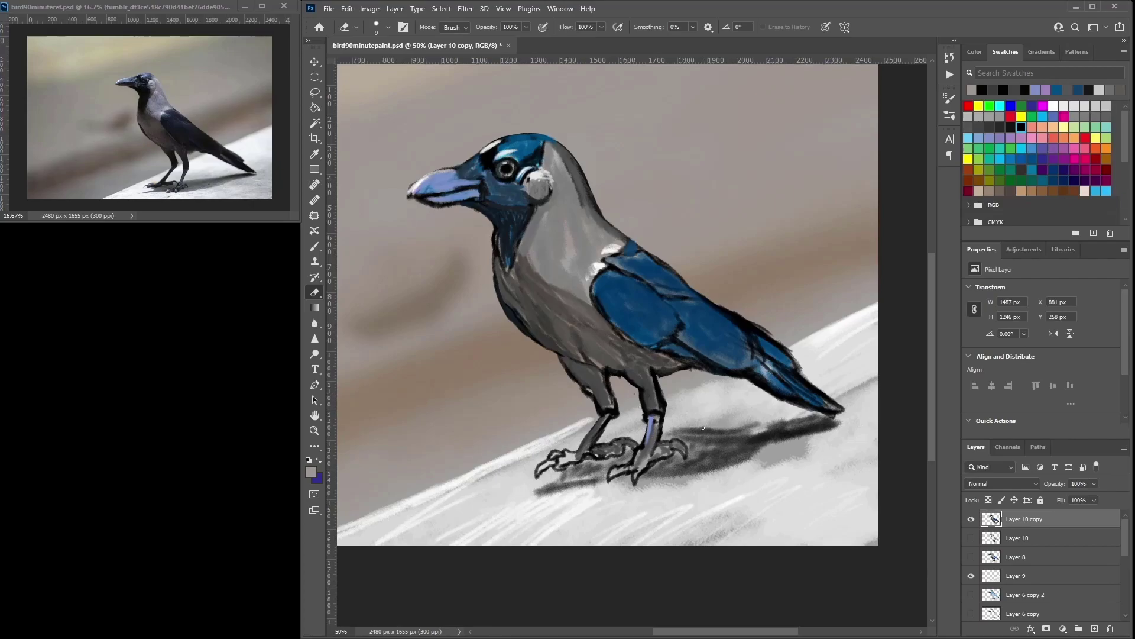
pyautogui.keyDown('alt'); pyautogui.click(654, 371); pyautogui.keyUp('alt')
pyautogui.click(703, 251)
pyautogui.click(316, 232)
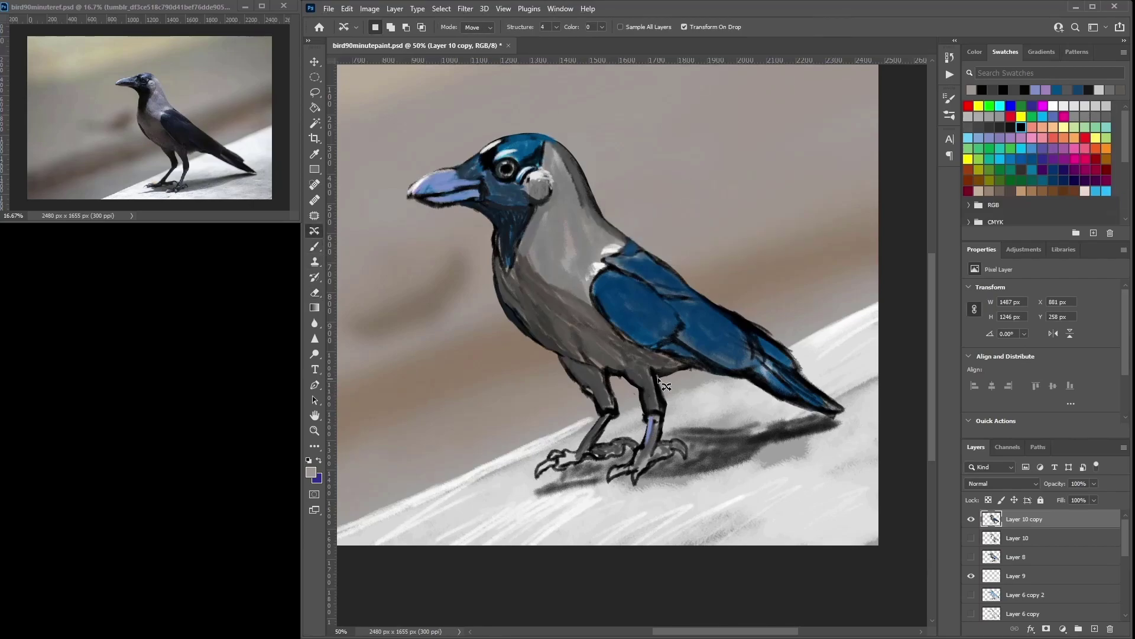
pyautogui.click(315, 245)
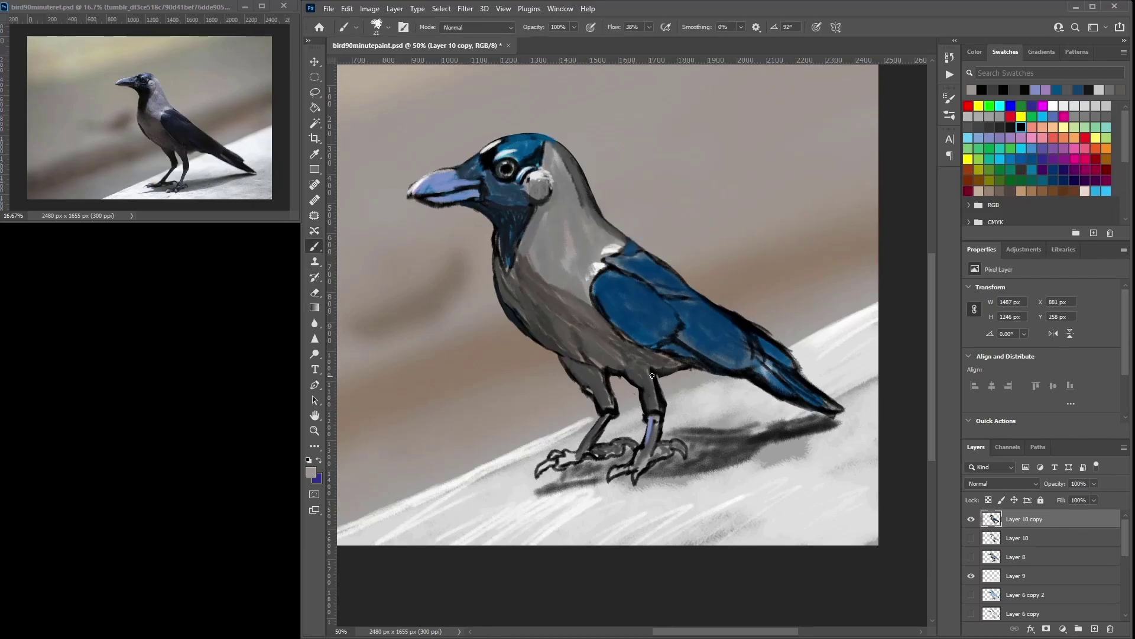
pyautogui.click(989, 126)
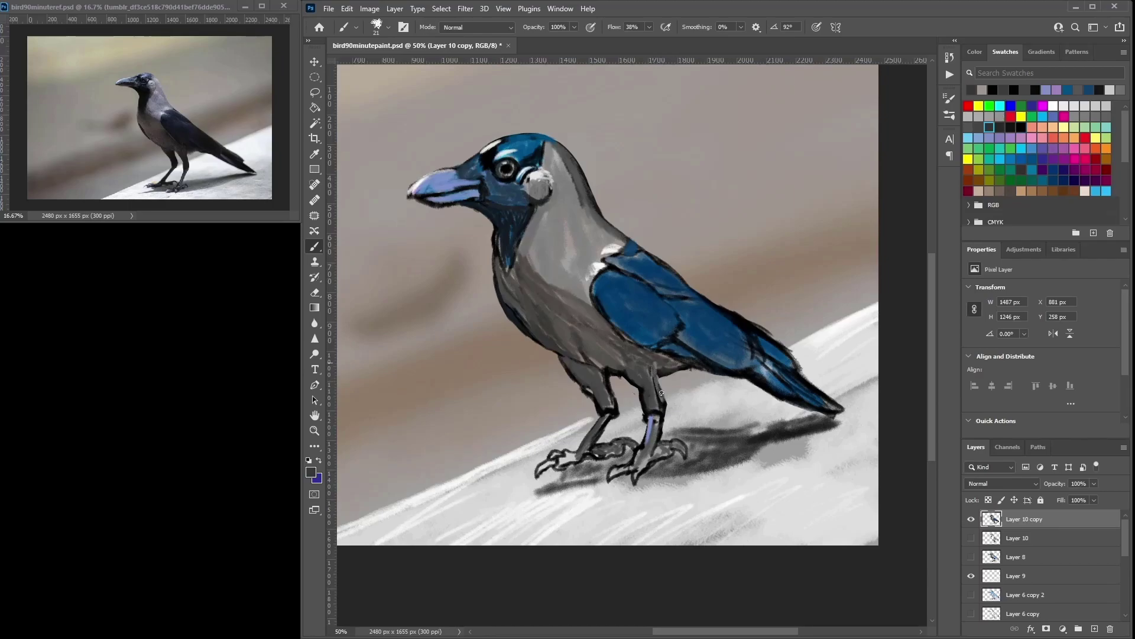
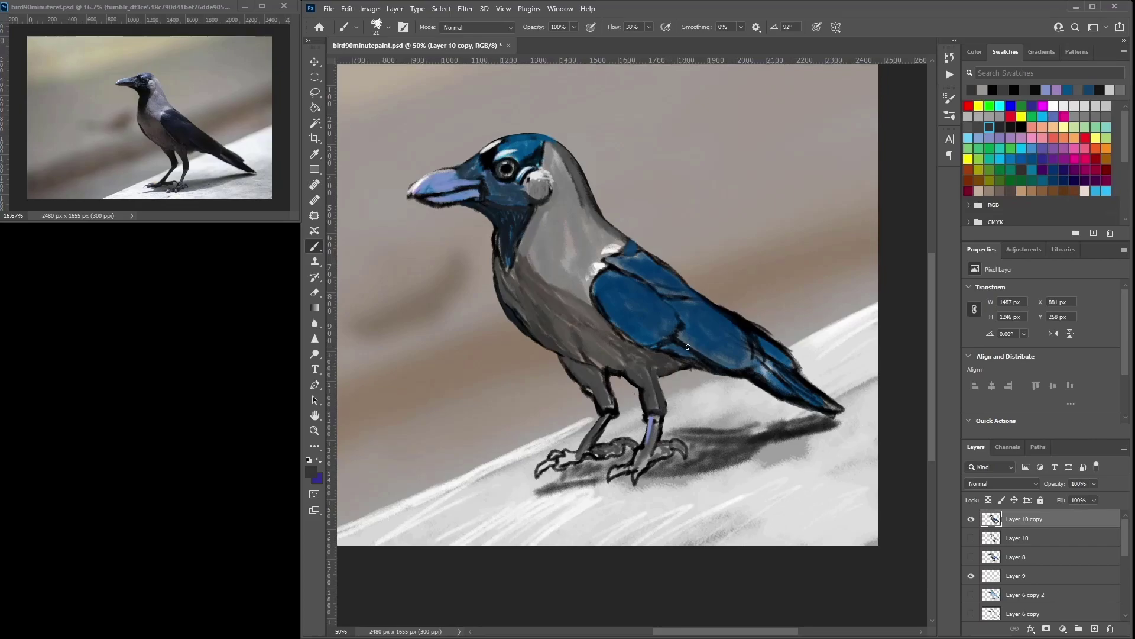
# Step: Shade the belly below the wing with dark gray and deepen the wing's lower edge with black and sampled tones
pyautogui.click(998, 126)
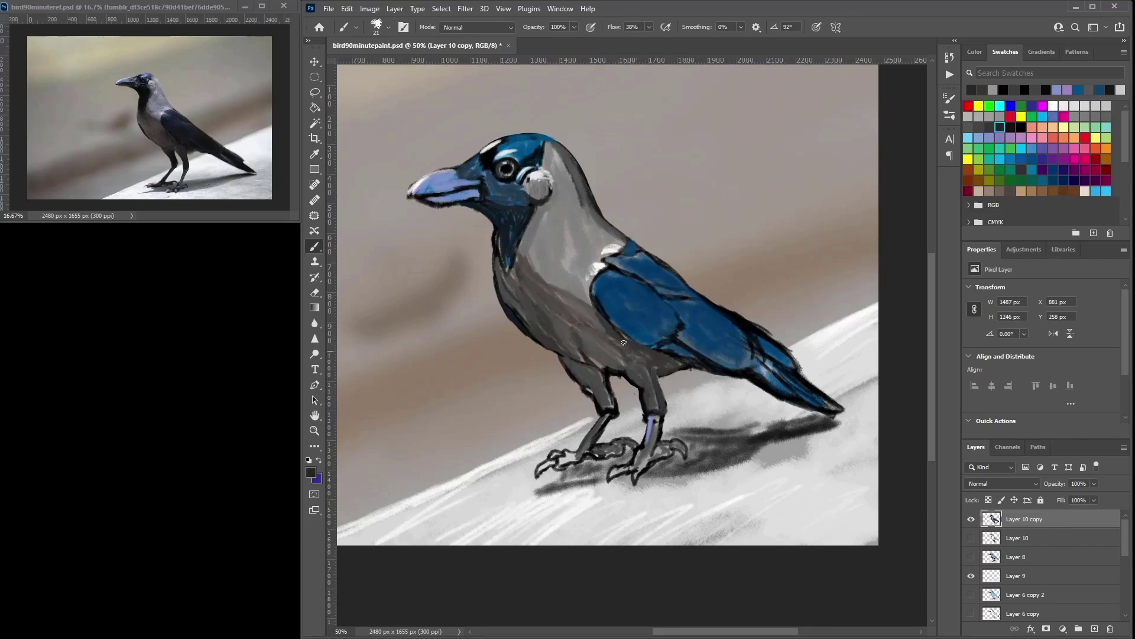
pyautogui.moveTo(644, 353); pyautogui.dragTo(680, 366)
pyautogui.click(1021, 127)
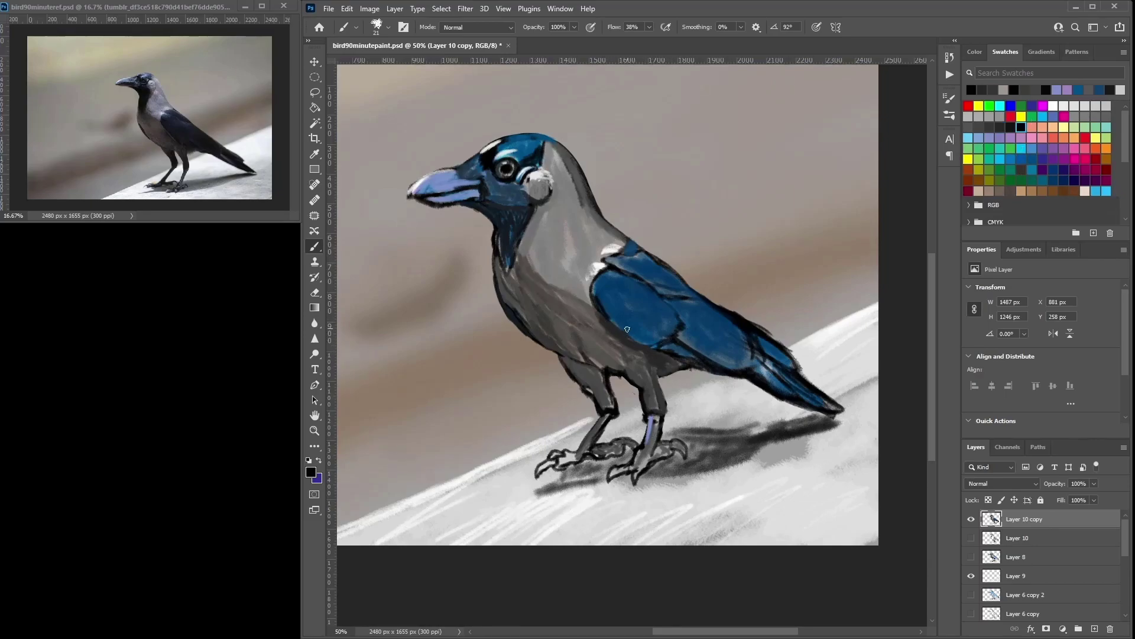
pyautogui.moveTo(610, 324)
pyautogui.mouseDown()
pyautogui.moveTo(638, 344)
pyautogui.moveTo(603, 316)
pyautogui.moveTo(643, 355)
pyautogui.mouseUp()
pyautogui.keyDown('alt'); pyautogui.click(633, 347); pyautogui.keyUp('alt')
pyautogui.keyDown('alt'); pyautogui.click(617, 334); pyautogui.keyUp('alt')
pyautogui.keyDown('alt'); pyautogui.click(621, 342); pyautogui.keyUp('alt')
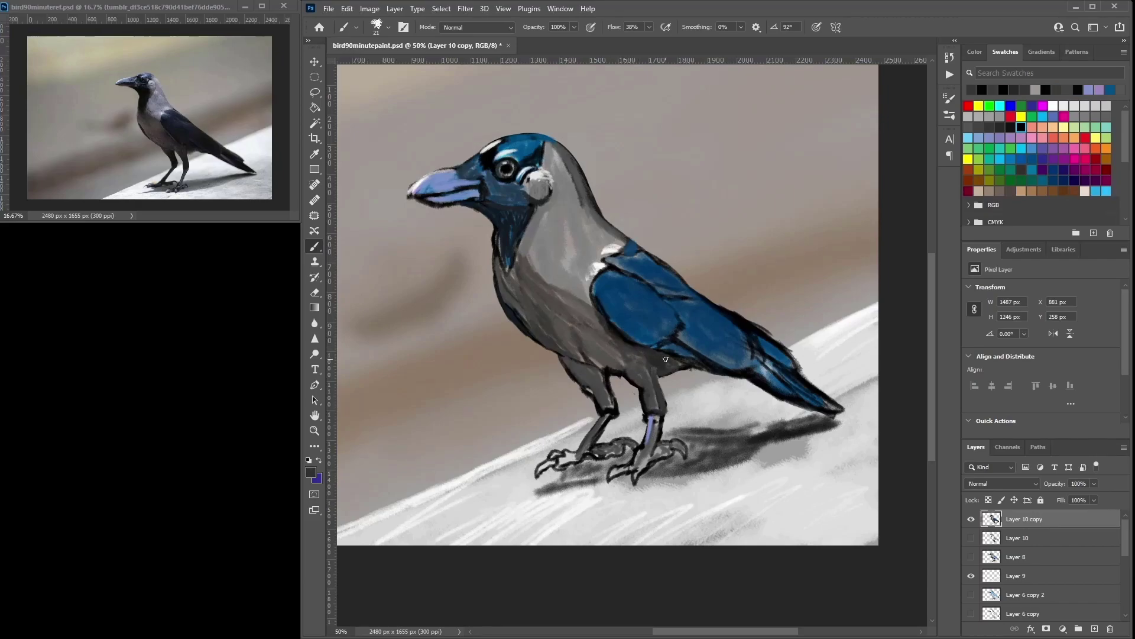
# Step: Shade the breast with dark gray and paint over the black outline along the front of the chest with light and sampled grays
pyautogui.moveTo(565, 313)
pyautogui.mouseDown()
pyautogui.moveTo(577, 357)
pyautogui.moveTo(597, 364)
pyautogui.mouseUp()
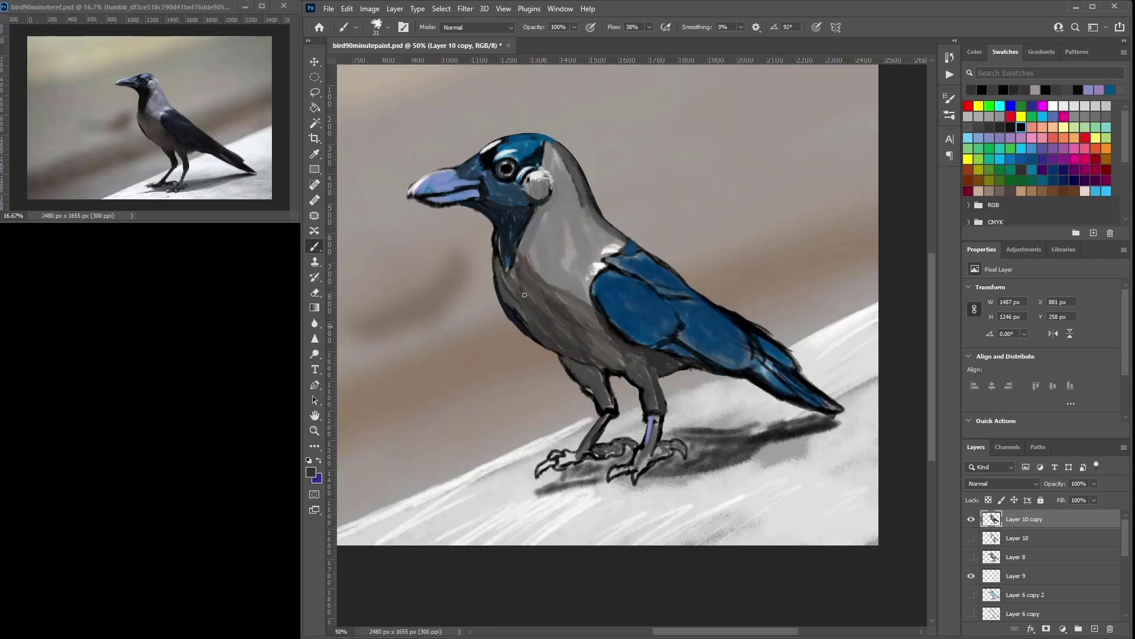
pyautogui.click(1105, 106)
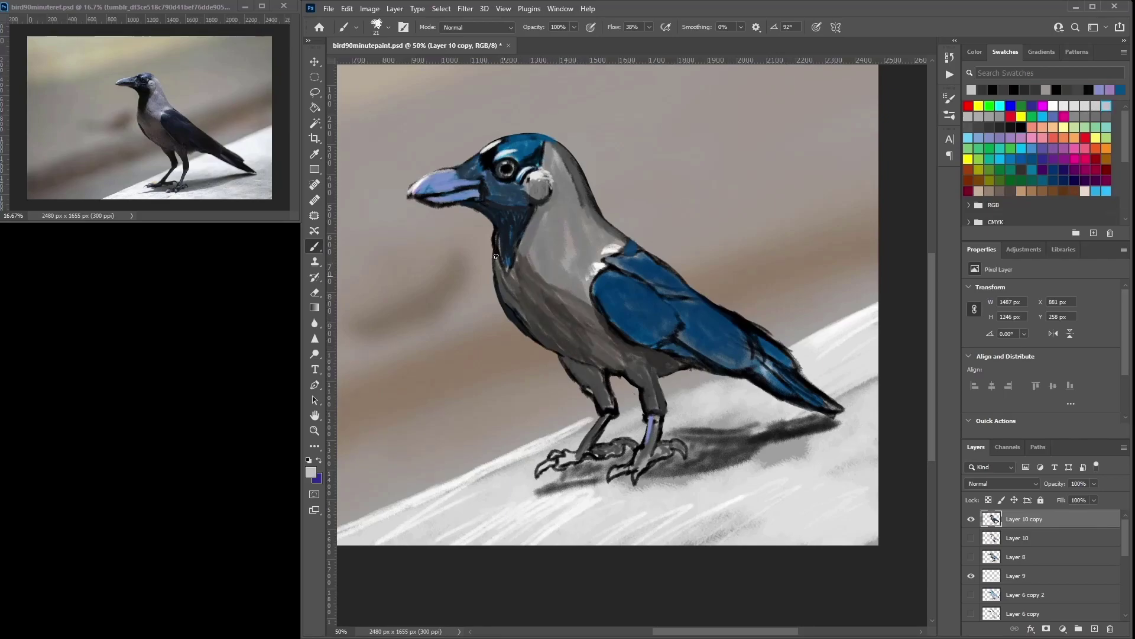
pyautogui.moveTo(501, 240); pyautogui.dragTo(502, 284)
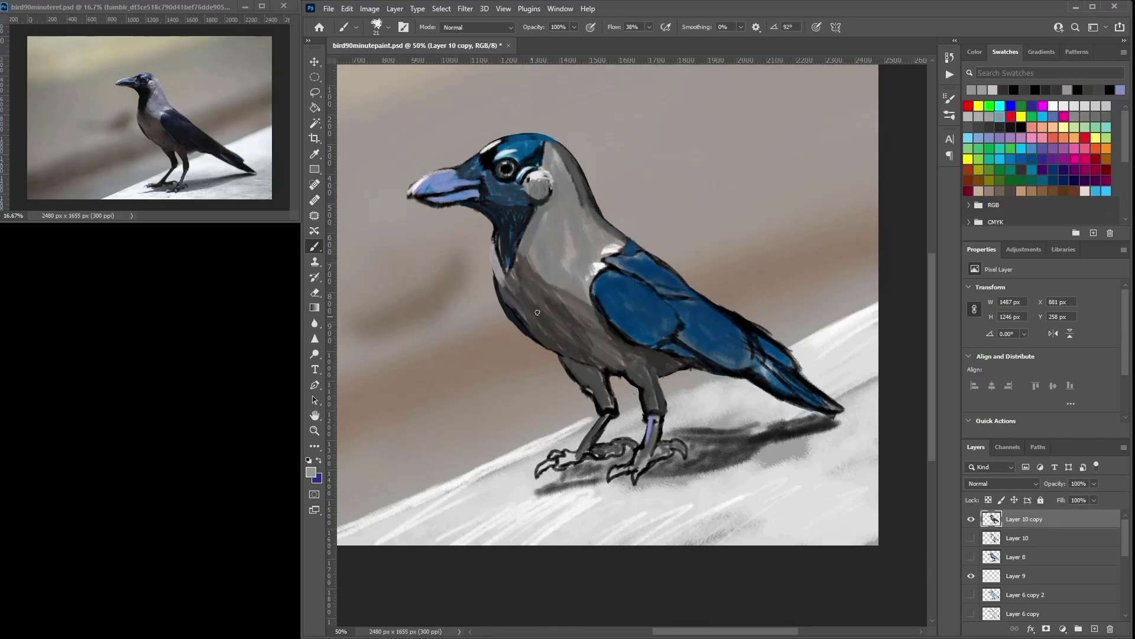
pyautogui.moveTo(503, 267)
pyautogui.mouseDown()
pyautogui.moveTo(513, 288)
pyautogui.moveTo(503, 274)
pyautogui.moveTo(509, 312)
pyautogui.moveTo(512, 280)
pyautogui.mouseUp()
pyautogui.keyDown('alt'); pyautogui.click(531, 292); pyautogui.keyUp('alt')
pyautogui.moveTo(512, 258); pyautogui.dragTo(500, 285)
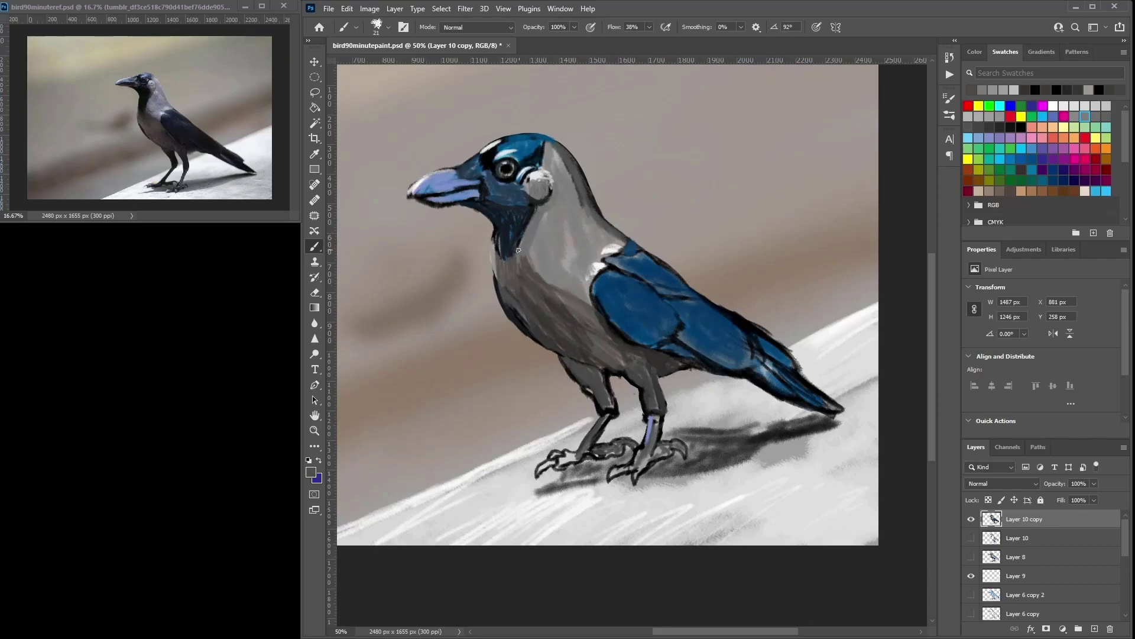
# Step: Darken the throat patch's lower tip and its back edge against the neck with sampled dark tones
pyautogui.keyDown('alt'); pyautogui.click(501, 266); pyautogui.keyUp('alt')
pyautogui.keyDown('alt'); pyautogui.click(654, 370); pyautogui.keyUp('alt')
pyautogui.keyDown('alt'); pyautogui.click(512, 331); pyautogui.keyUp('alt')
pyautogui.moveTo(500, 247); pyautogui.dragTo(506, 266)
pyautogui.moveTo(509, 255)
pyautogui.mouseDown()
pyautogui.moveTo(510, 266)
pyautogui.moveTo(527, 233)
pyautogui.moveTo(502, 269)
pyautogui.moveTo(493, 246)
pyautogui.moveTo(532, 225)
pyautogui.mouseUp()
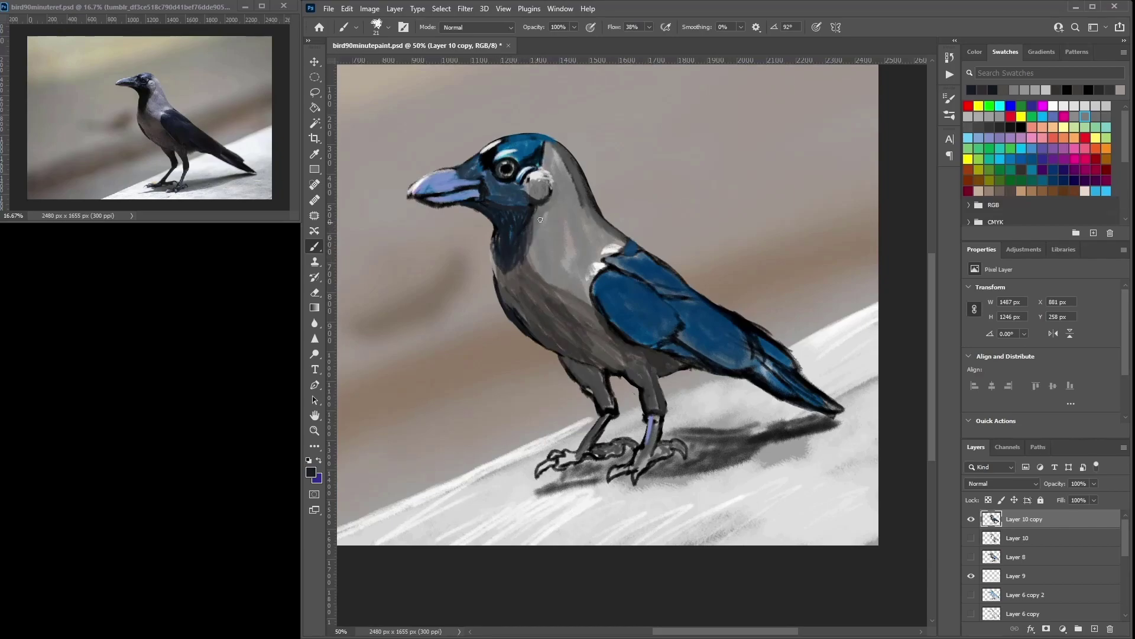
# Step: Refine the border between throat and gray neck below the cheek with sampled gray and near-black
pyautogui.keyDown('alt'); pyautogui.click(531, 233); pyautogui.keyUp('alt')
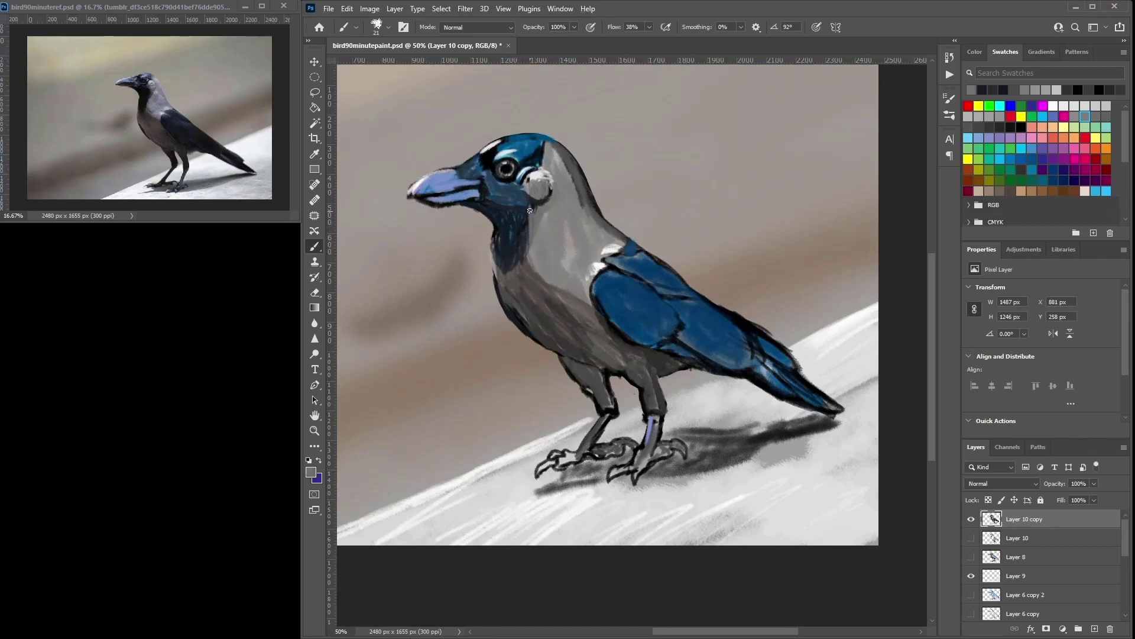
pyautogui.keyDown('alt'); pyautogui.click(533, 216); pyautogui.keyUp('alt')
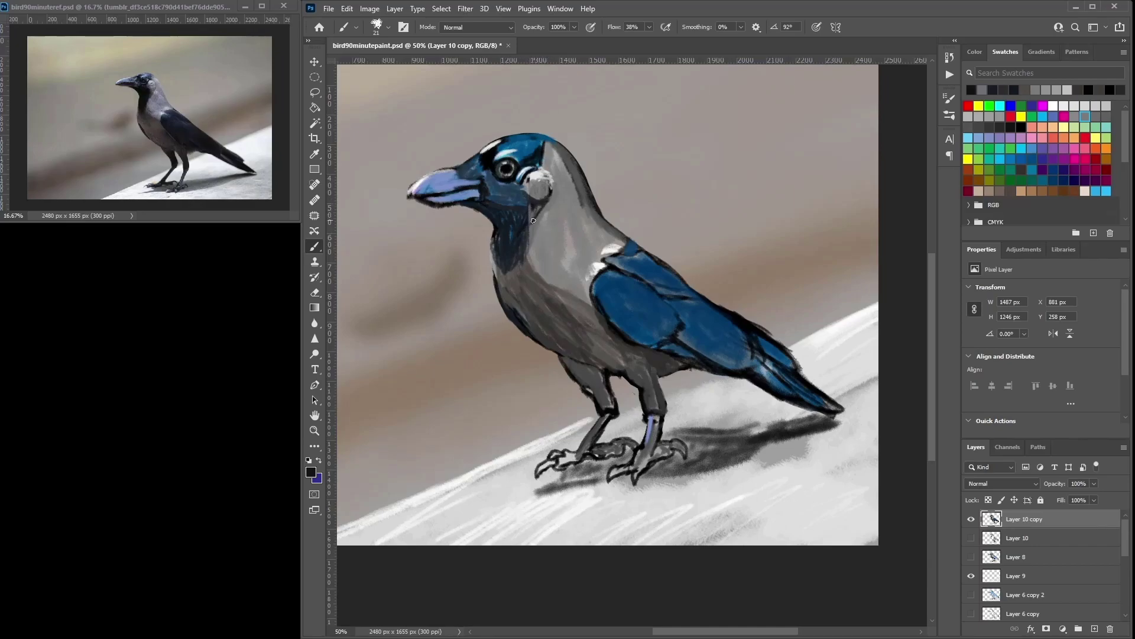
pyautogui.keyDown('alt'); pyautogui.click(505, 232); pyautogui.keyUp('alt')
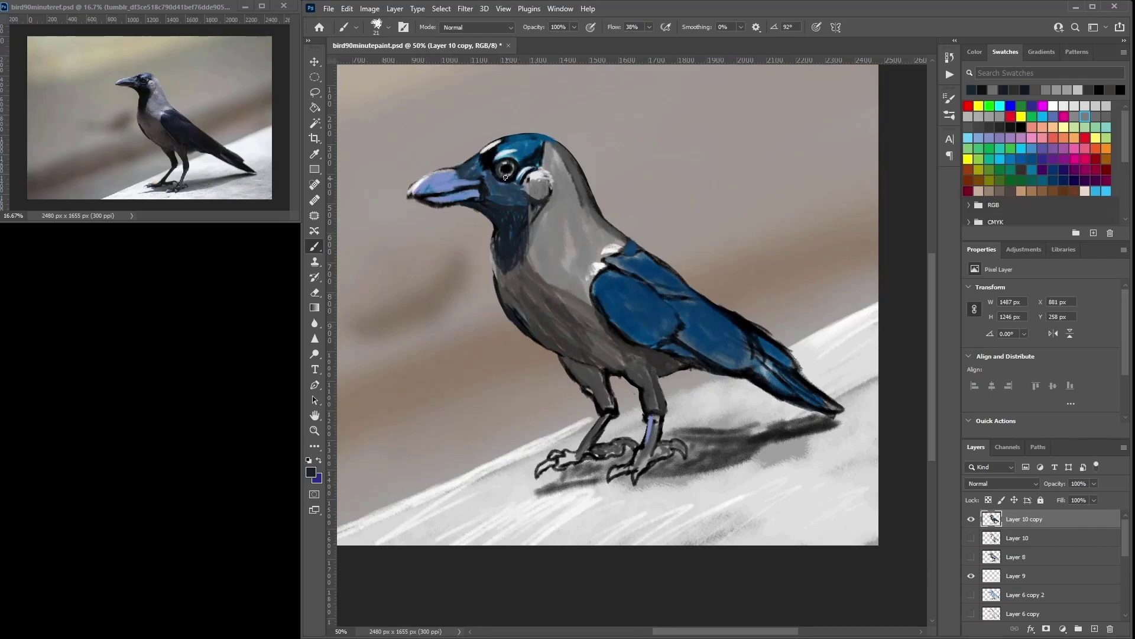
# Step: Set the foreground color to dark navy 0e151c and paint it over the blue throat below the beak
pyautogui.keyDown('alt'); pyautogui.click(491, 160); pyautogui.keyUp('alt')
pyautogui.keyDown('alt'); pyautogui.click(492, 214); pyautogui.keyUp('alt')
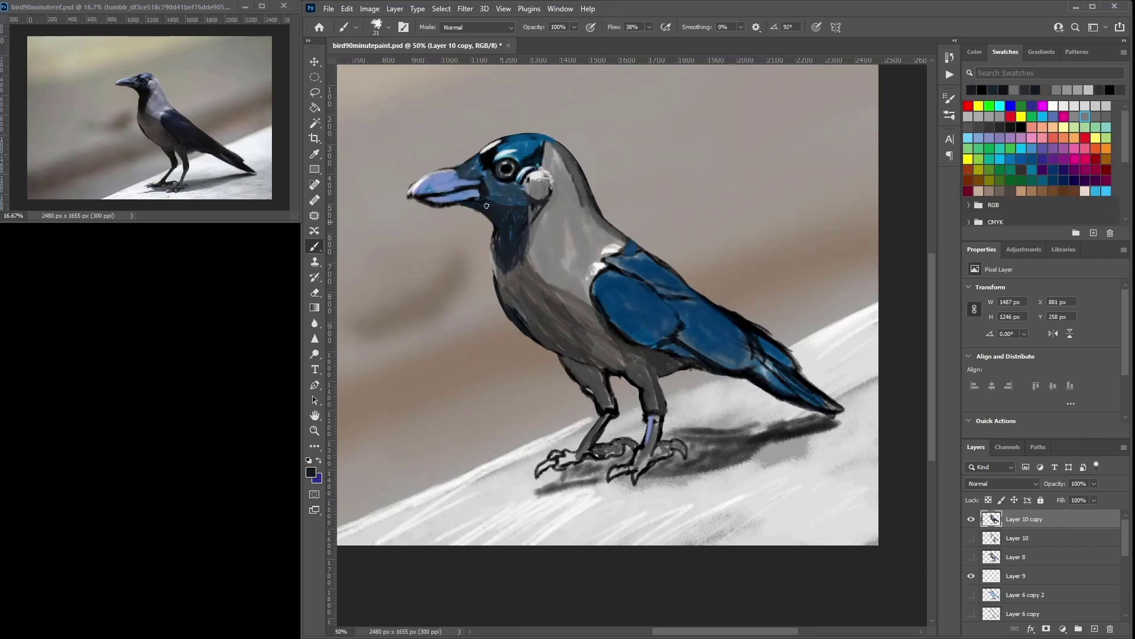
pyautogui.keyDown('alt'); pyautogui.click(492, 240); pyautogui.keyUp('alt')
pyautogui.click(311, 472)
pyautogui.click(92, 408)
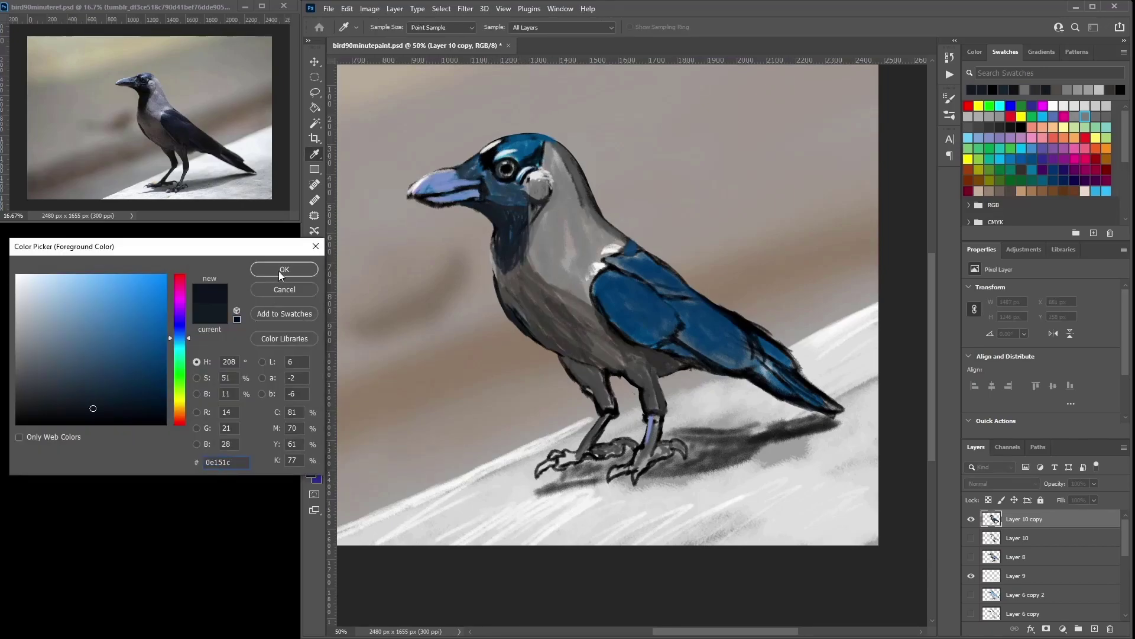
pyautogui.click(277, 271)
pyautogui.moveTo(502, 210); pyautogui.dragTo(509, 227)
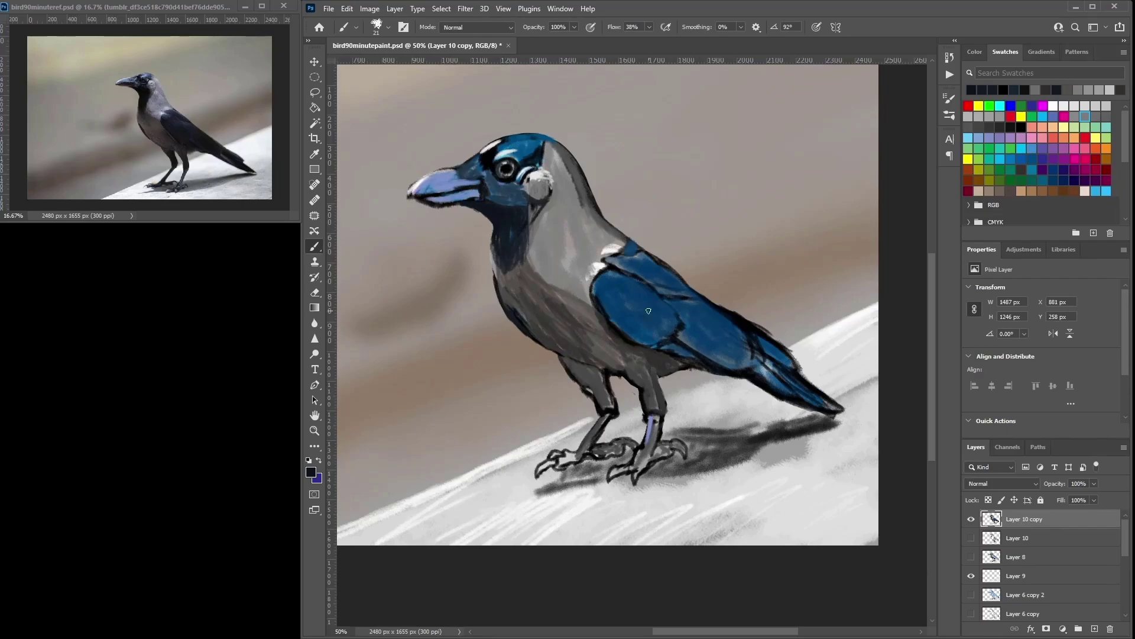
# Step: Paint dark feather strokes across the blue wing and extend them toward its rear edge with a sampled wing tone
pyautogui.moveTo(646, 295)
pyautogui.mouseDown()
pyautogui.moveTo(669, 318)
pyautogui.moveTo(663, 332)
pyautogui.mouseUp()
pyautogui.moveTo(608, 300)
pyautogui.mouseDown()
pyautogui.moveTo(636, 333)
pyautogui.moveTo(642, 304)
pyautogui.moveTo(625, 322)
pyautogui.moveTo(723, 356)
pyautogui.moveTo(712, 357)
pyautogui.mouseUp()
pyautogui.moveTo(693, 324)
pyautogui.mouseDown()
pyautogui.moveTo(732, 359)
pyautogui.moveTo(717, 323)
pyautogui.mouseUp()
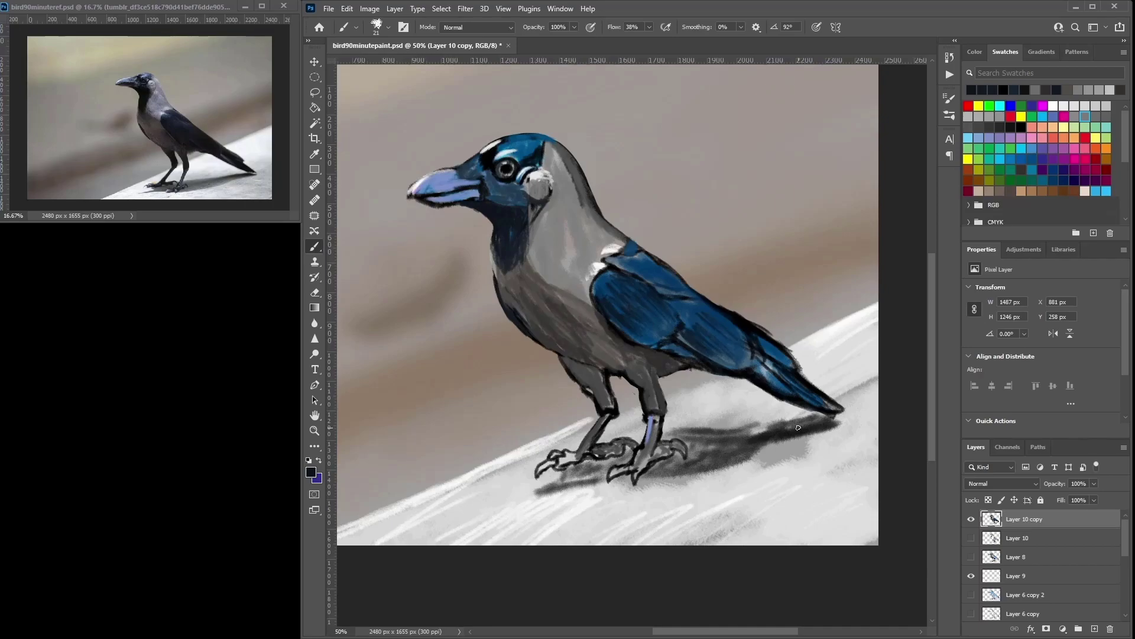
pyautogui.keyDown('alt'); pyautogui.click(722, 340); pyautogui.keyUp('alt')
pyautogui.moveTo(688, 305); pyautogui.dragTo(736, 354)
pyautogui.moveTo(694, 328); pyautogui.dragTo(732, 359)
# Step: Blend sampled wing tones into the feathers at mid-wing and darken the feather line along the upper wing with sampled black
pyautogui.keyDown('alt'); pyautogui.click(714, 322); pyautogui.keyUp('alt')
pyautogui.moveTo(698, 306)
pyautogui.mouseDown()
pyautogui.moveTo(749, 338)
pyautogui.moveTo(725, 358)
pyautogui.moveTo(656, 344)
pyautogui.moveTo(680, 349)
pyautogui.mouseUp()
pyautogui.keyDown('alt'); pyautogui.click(683, 348); pyautogui.keyUp('alt')
pyautogui.keyDown('alt'); pyautogui.click(657, 330); pyautogui.keyUp('alt')
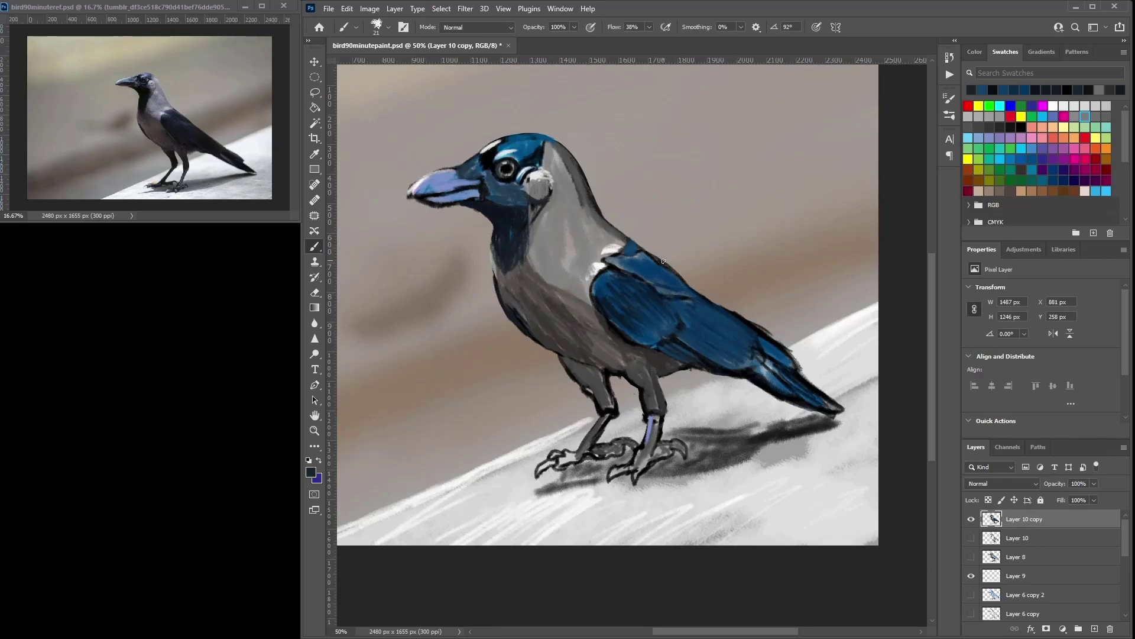
pyautogui.moveTo(679, 333); pyautogui.dragTo(661, 321)
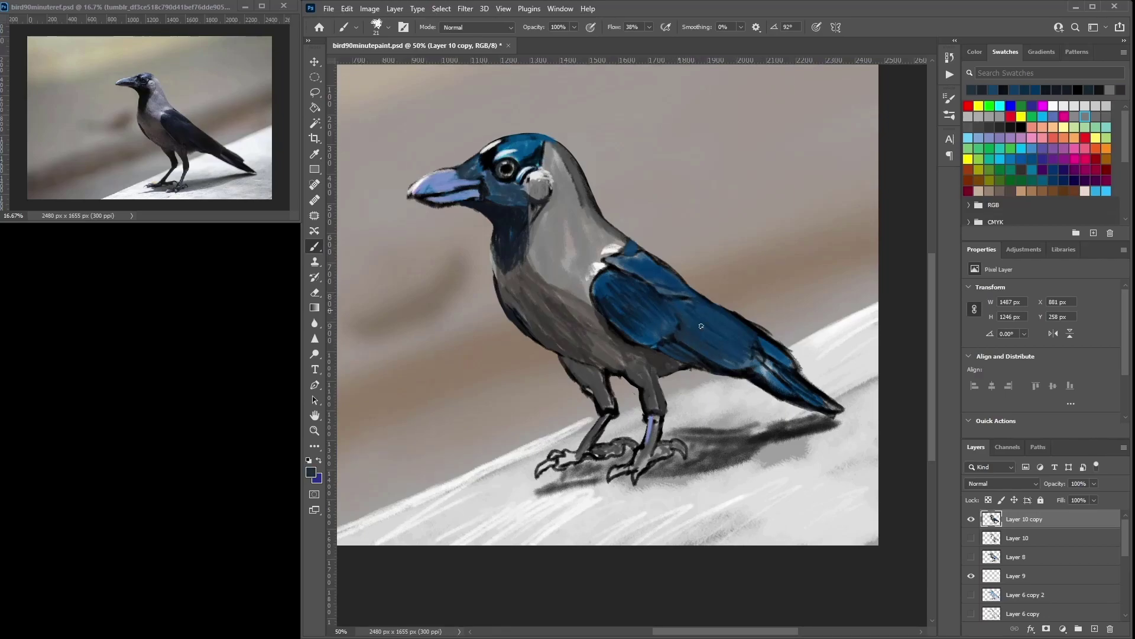
pyautogui.keyDown('alt'); pyautogui.click(655, 279); pyautogui.keyUp('alt')
pyautogui.moveTo(644, 272)
pyautogui.mouseDown()
pyautogui.moveTo(632, 268)
pyautogui.moveTo(684, 294)
pyautogui.mouseUp()
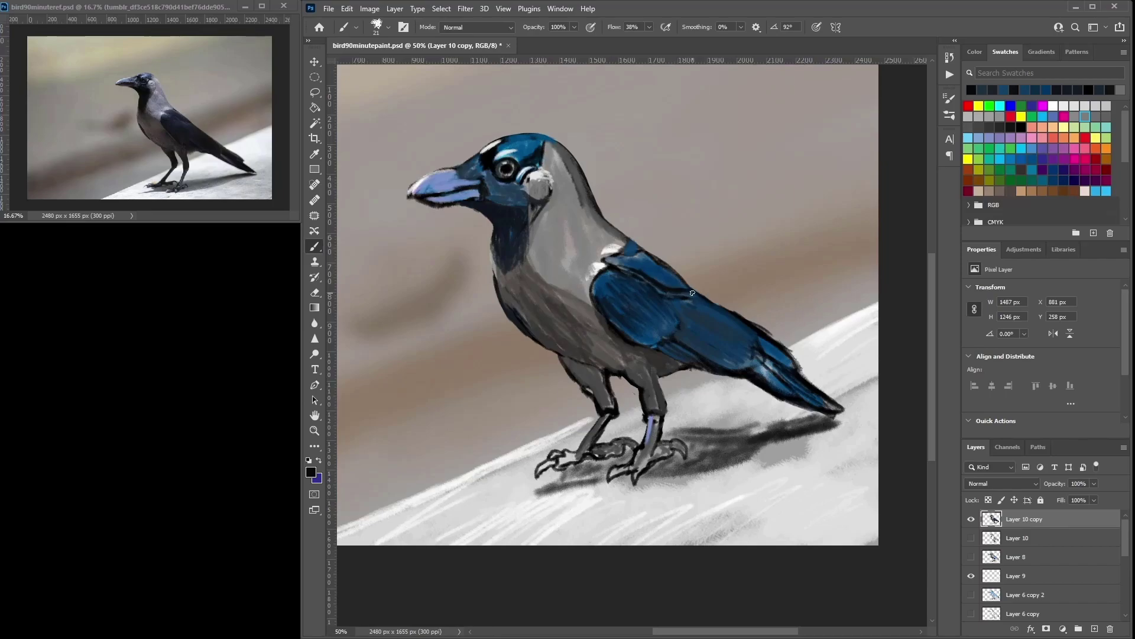
# Step: Paint light and medium grey feather strokes over the bird's neck, from below the ear patch up to the nape
pyautogui.keyDown('alt'); pyautogui.click(567, 207); pyautogui.keyUp('alt')
pyautogui.keyDown('alt'); pyautogui.click(617, 246); pyautogui.keyUp('alt')
pyautogui.keyDown('alt'); pyautogui.click(568, 209); pyautogui.keyUp('alt')
pyautogui.moveTo(561, 202); pyautogui.dragTo(571, 215)
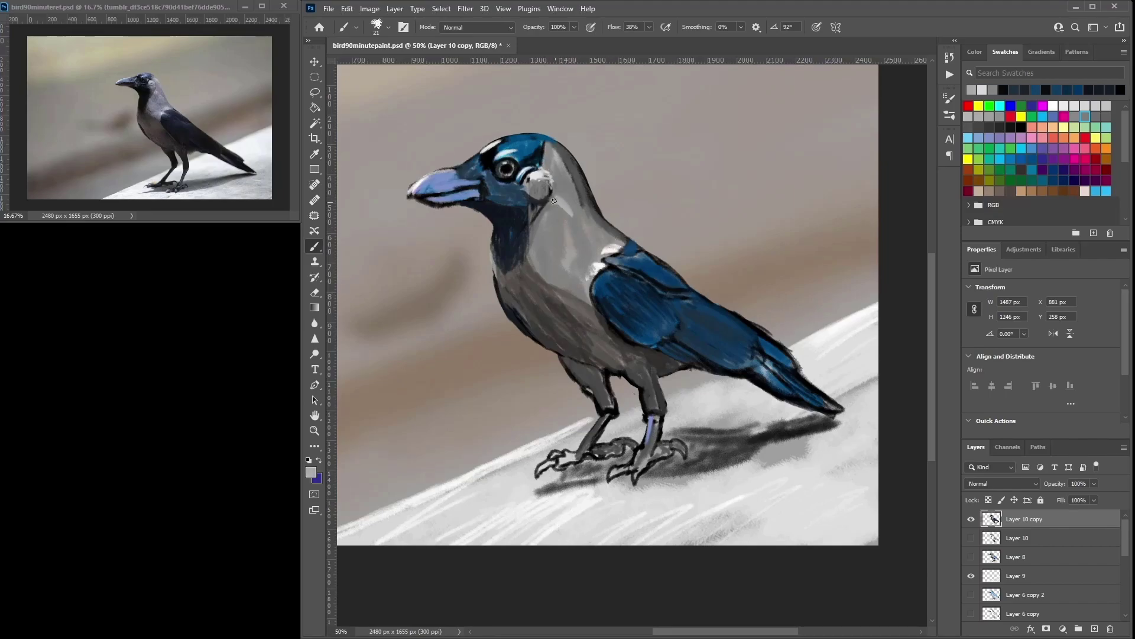
pyautogui.keyDown('alt'); pyautogui.click(580, 241); pyautogui.keyUp('alt')
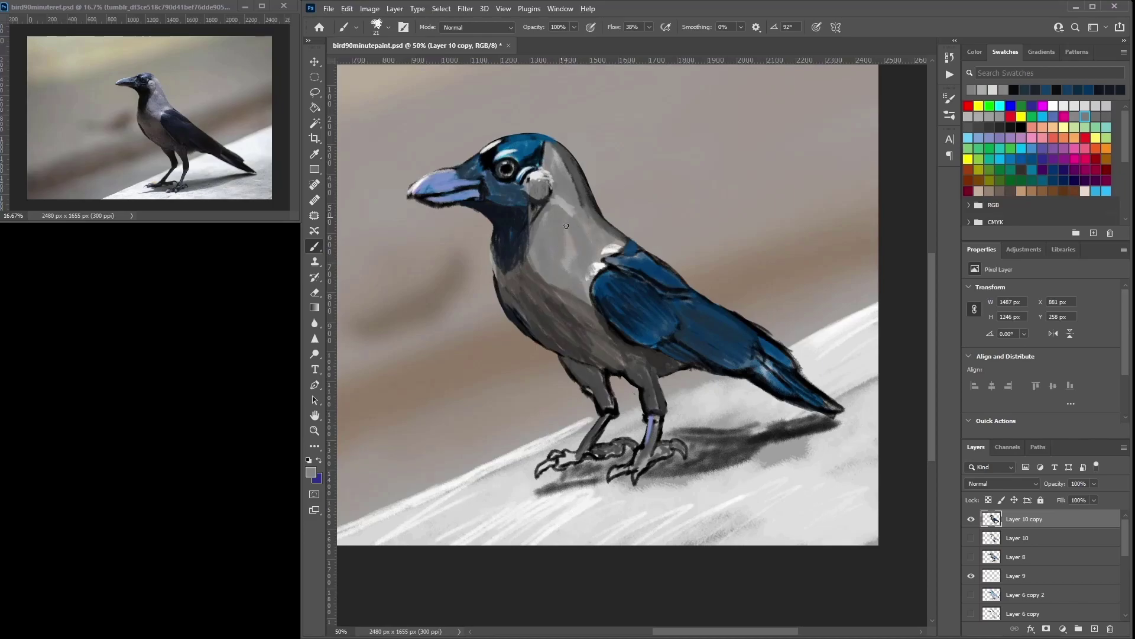
pyautogui.click(992, 120)
pyautogui.moveTo(579, 241)
pyautogui.mouseDown()
pyautogui.moveTo(553, 232)
pyautogui.moveTo(544, 255)
pyautogui.mouseUp()
pyautogui.moveTo(559, 181)
pyautogui.mouseDown()
pyautogui.moveTo(560, 152)
pyautogui.moveTo(568, 160)
pyautogui.mouseUp()
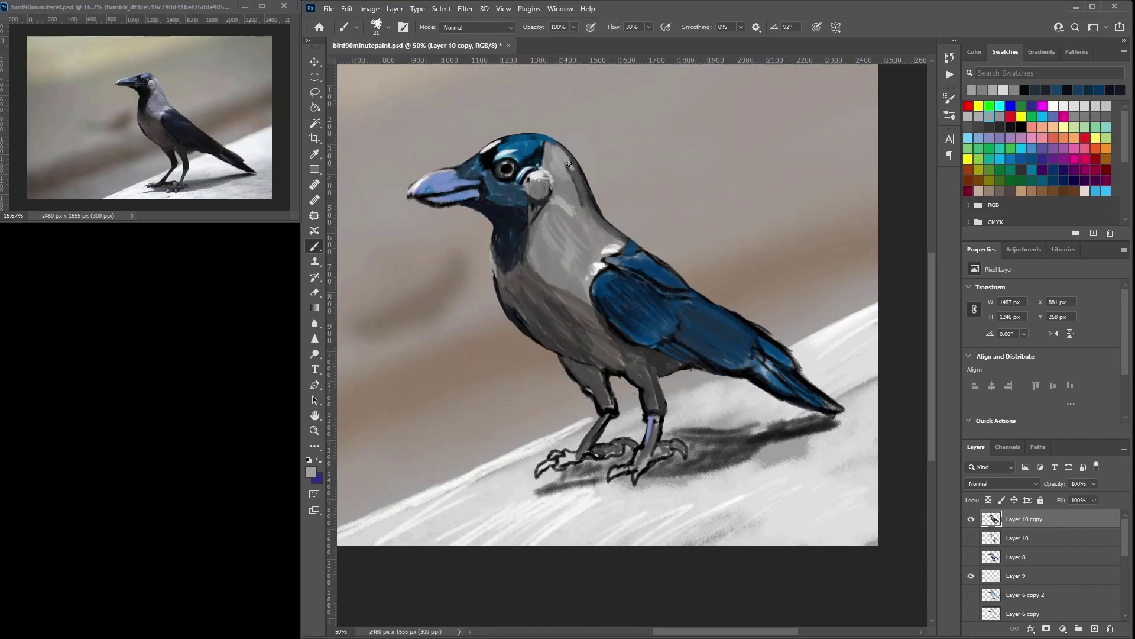
# Step: Erase the outer edge of the thick black outline along the nape
pyautogui.keyDown('alt'); pyautogui.click(580, 181); pyautogui.keyUp('alt')
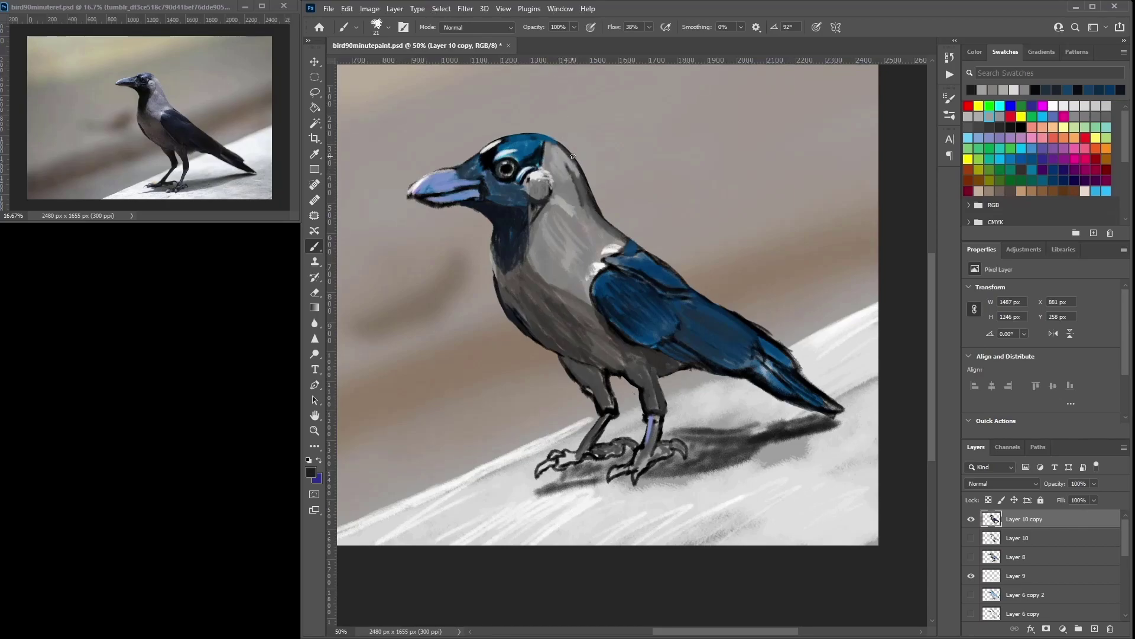
pyautogui.click(321, 293)
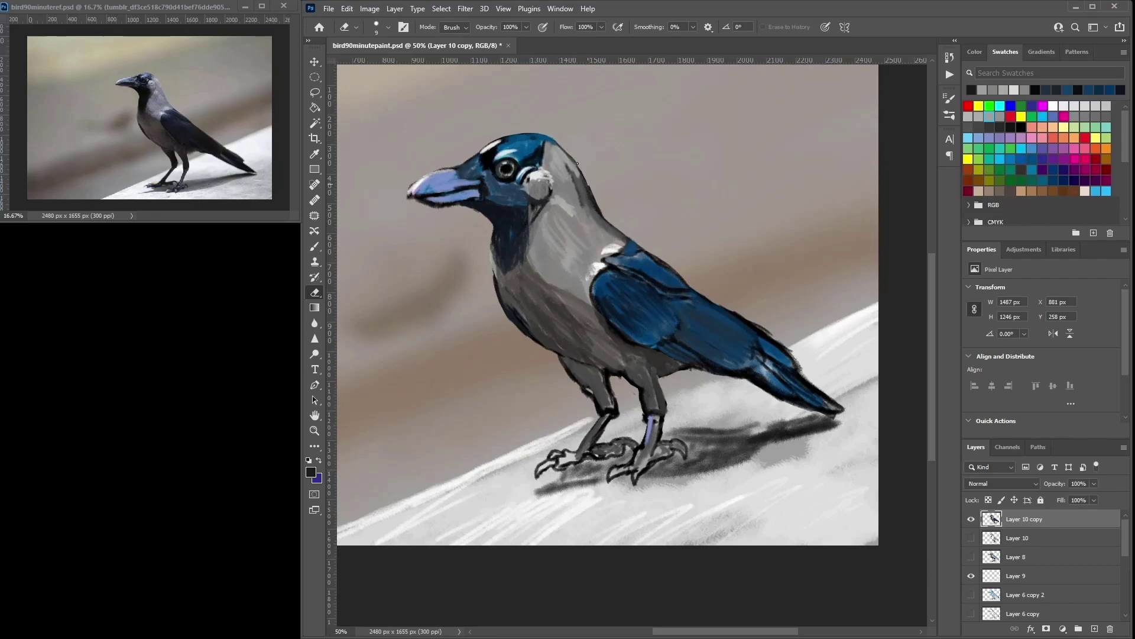
pyautogui.moveTo(566, 150); pyautogui.dragTo(589, 189)
pyautogui.keyDown('alt'); pyautogui.click(563, 196); pyautogui.keyUp('alt')
pyautogui.click(704, 251)
# Step: Paint sampled grey feather strokes over the neck and shoulder, and touch up the back of the crown with sampled dark tones
pyautogui.click(315, 246)
pyautogui.keyDown('alt'); pyautogui.click(572, 167); pyautogui.keyUp('alt')
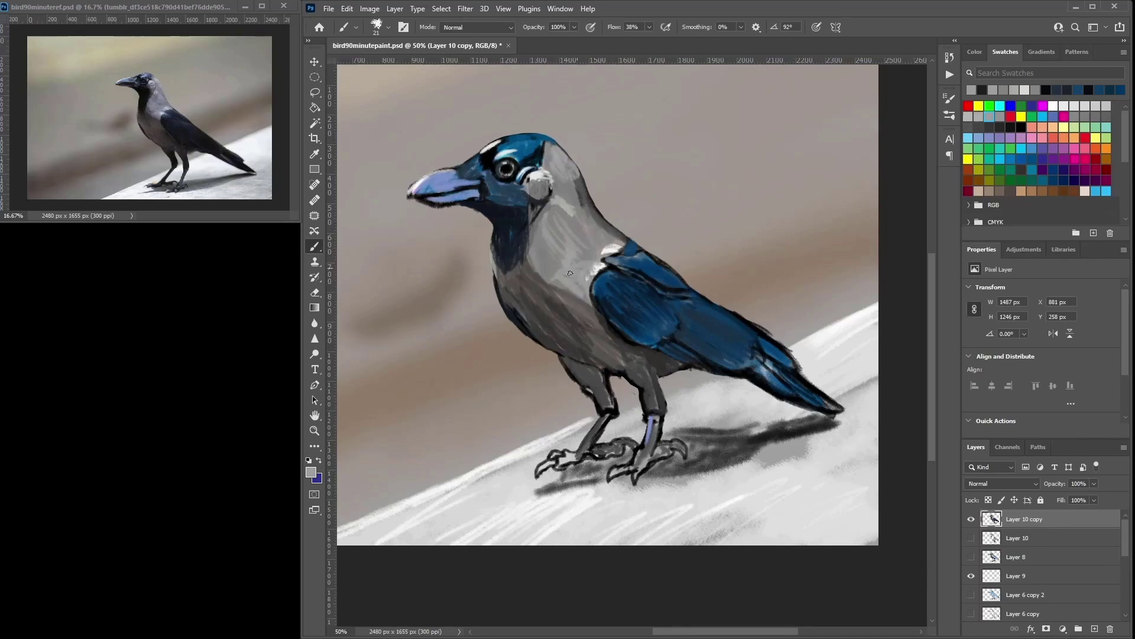
pyautogui.moveTo(589, 255)
pyautogui.mouseDown()
pyautogui.moveTo(564, 248)
pyautogui.moveTo(577, 233)
pyautogui.moveTo(542, 230)
pyautogui.moveTo(566, 257)
pyautogui.moveTo(609, 231)
pyautogui.moveTo(603, 176)
pyautogui.moveTo(551, 209)
pyautogui.moveTo(578, 200)
pyautogui.moveTo(580, 171)
pyautogui.moveTo(540, 134)
pyautogui.moveTo(559, 149)
pyautogui.moveTo(549, 143)
pyautogui.moveTo(565, 132)
pyautogui.moveTo(555, 147)
pyautogui.moveTo(537, 138)
pyautogui.moveTo(575, 164)
pyautogui.moveTo(551, 142)
pyautogui.mouseUp()
pyautogui.keyDown('alt'); pyautogui.click(569, 224); pyautogui.keyUp('alt')
pyautogui.keyDown('alt'); pyautogui.click(541, 160); pyautogui.keyUp('alt')
pyautogui.keyDown('alt'); pyautogui.click(502, 170); pyautogui.keyUp('alt')
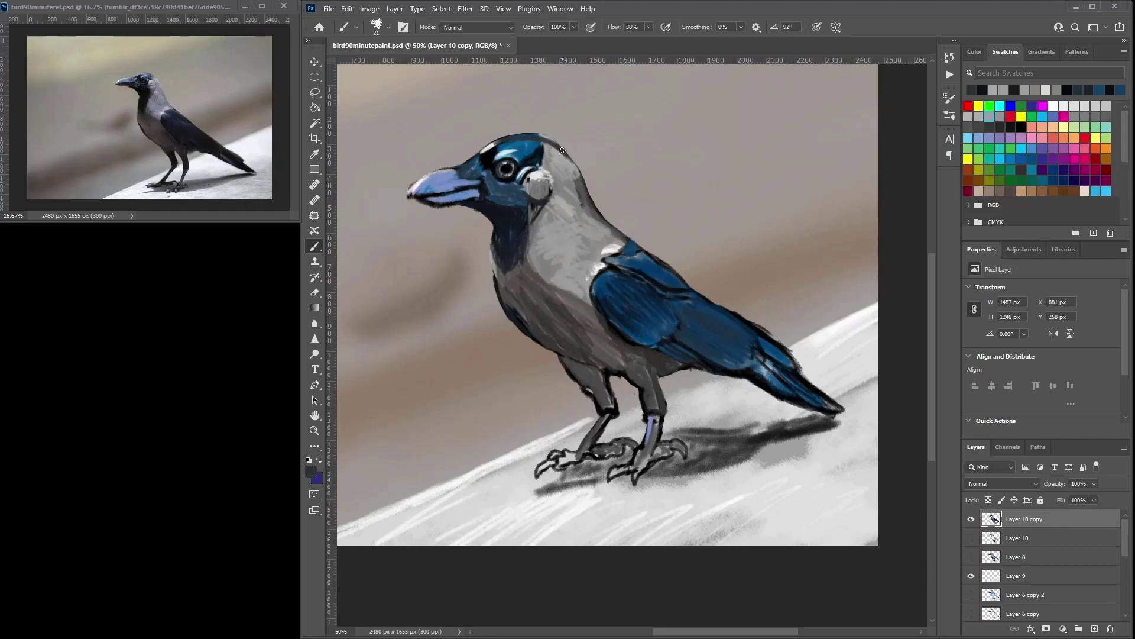
# Step: Duplicate the Layer 10 copy layer
pyautogui.click(315, 292)
pyautogui.rightClick(1053, 522)
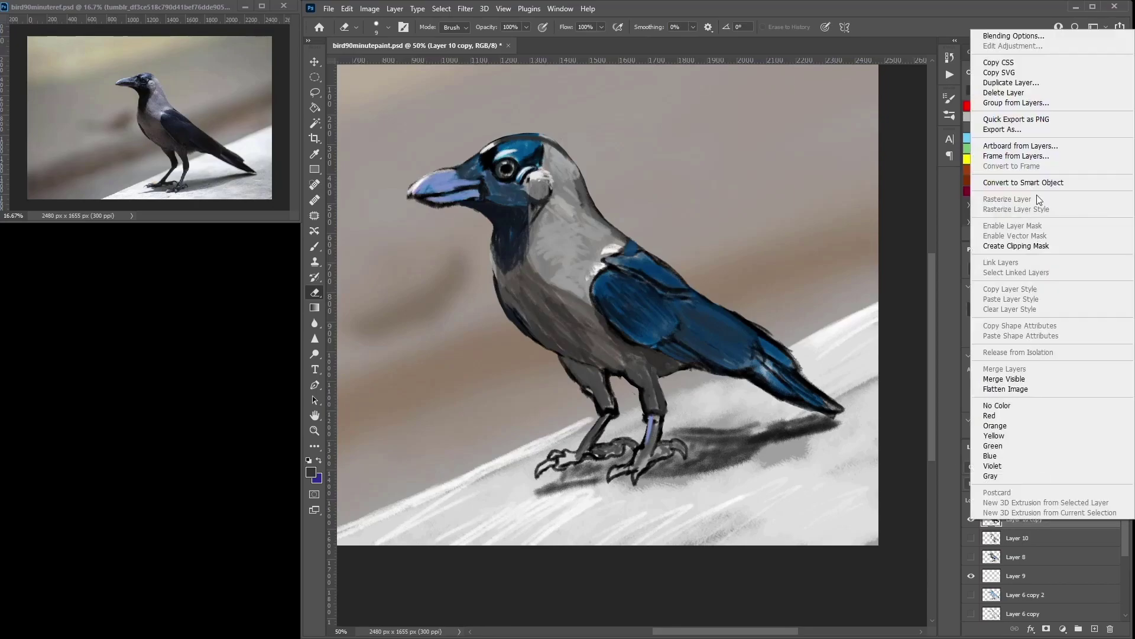
pyautogui.click(1028, 87)
pyautogui.click(662, 183)
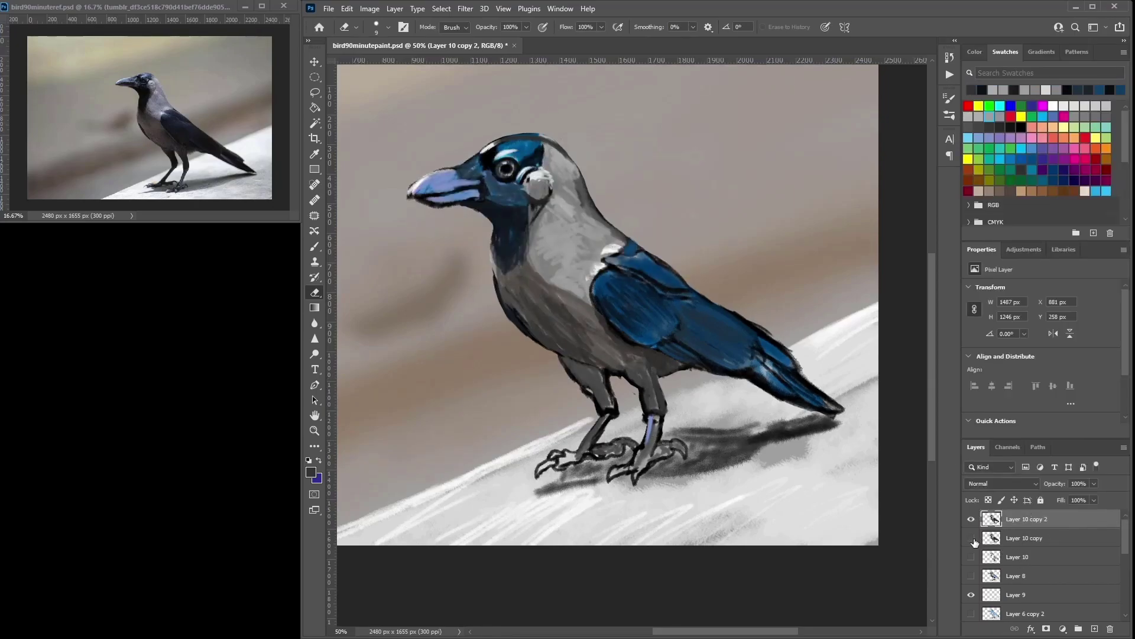
# Step: Trim the top of the head and the nape outline on the duplicated layer with a resized Eraser
pyautogui.moveTo(510, 137)
pyautogui.mouseDown()
pyautogui.moveTo(539, 132)
pyautogui.moveTo(565, 149)
pyautogui.mouseUp()
pyautogui.click(1032, 148)
pyautogui.rightClick(535, 150)
pyautogui.moveTo(592, 178); pyautogui.dragTo(596, 178)
pyautogui.moveTo(520, 142)
pyautogui.mouseDown()
pyautogui.moveTo(499, 153)
pyautogui.moveTo(531, 142)
pyautogui.mouseUp()
# Step: Repaint the crown with brighter blue and rework its rear edge using sampled black, grey and blue
pyautogui.press('b')
pyautogui.click(1021, 159)
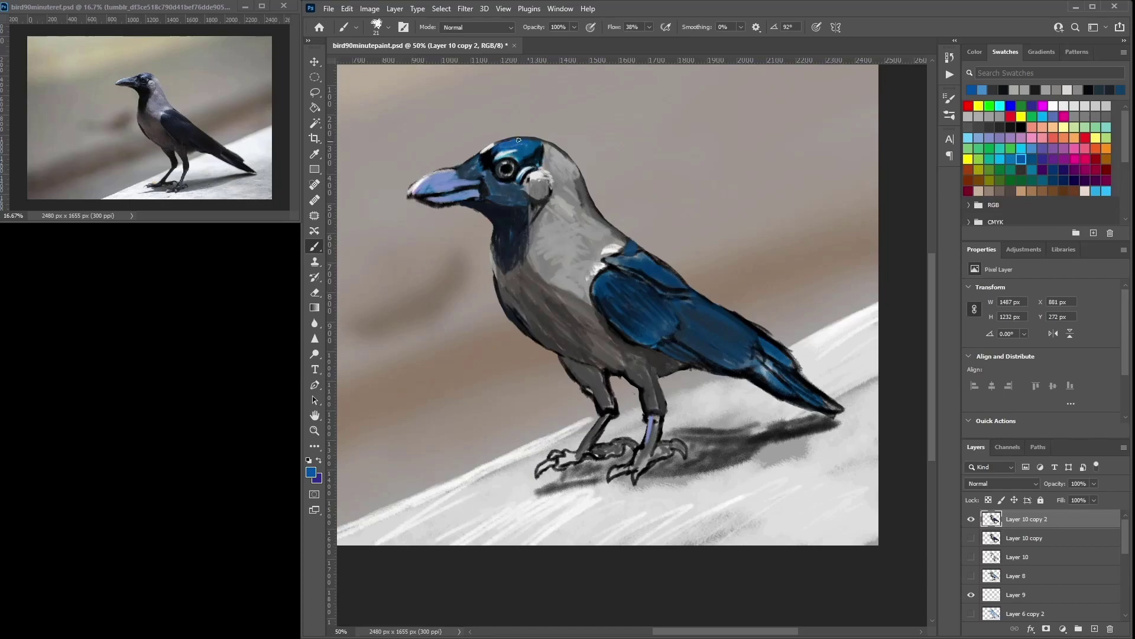
pyautogui.keyDown('alt'); pyautogui.click(507, 169); pyautogui.keyUp('alt')
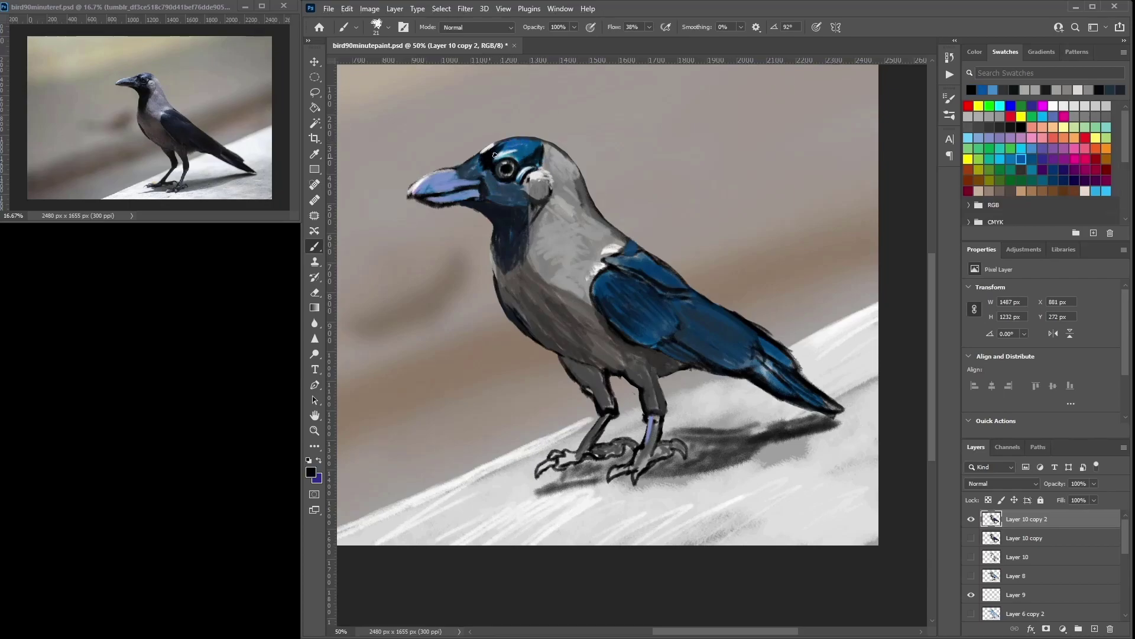
pyautogui.keyDown('alt'); pyautogui.click(530, 159); pyautogui.keyUp('alt')
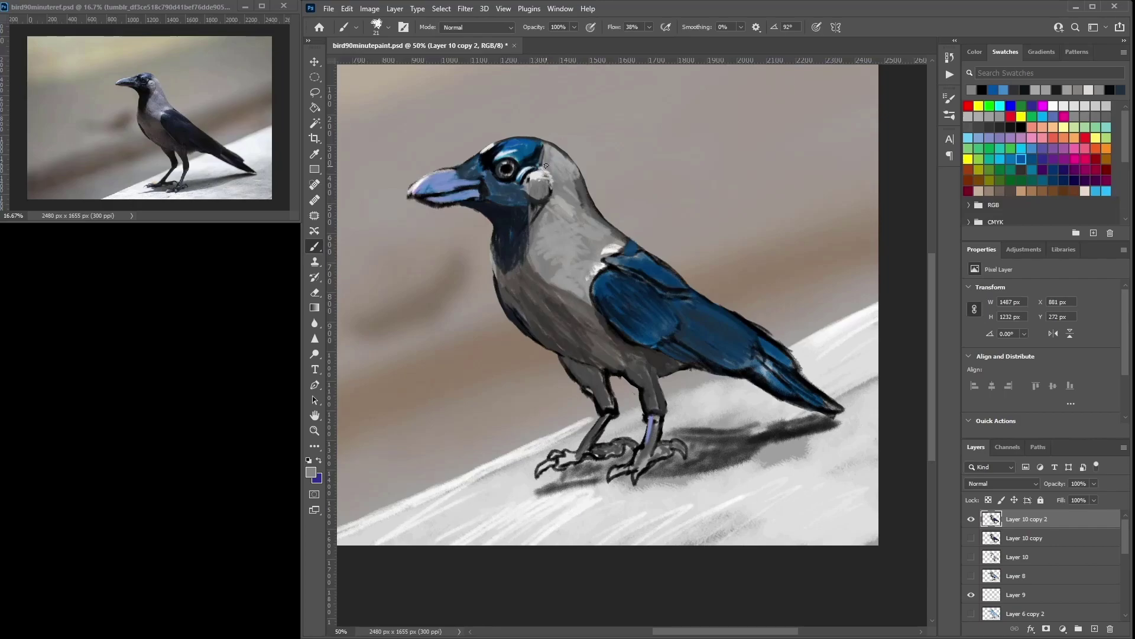
pyautogui.keyDown('alt'); pyautogui.click(534, 144); pyautogui.keyUp('alt')
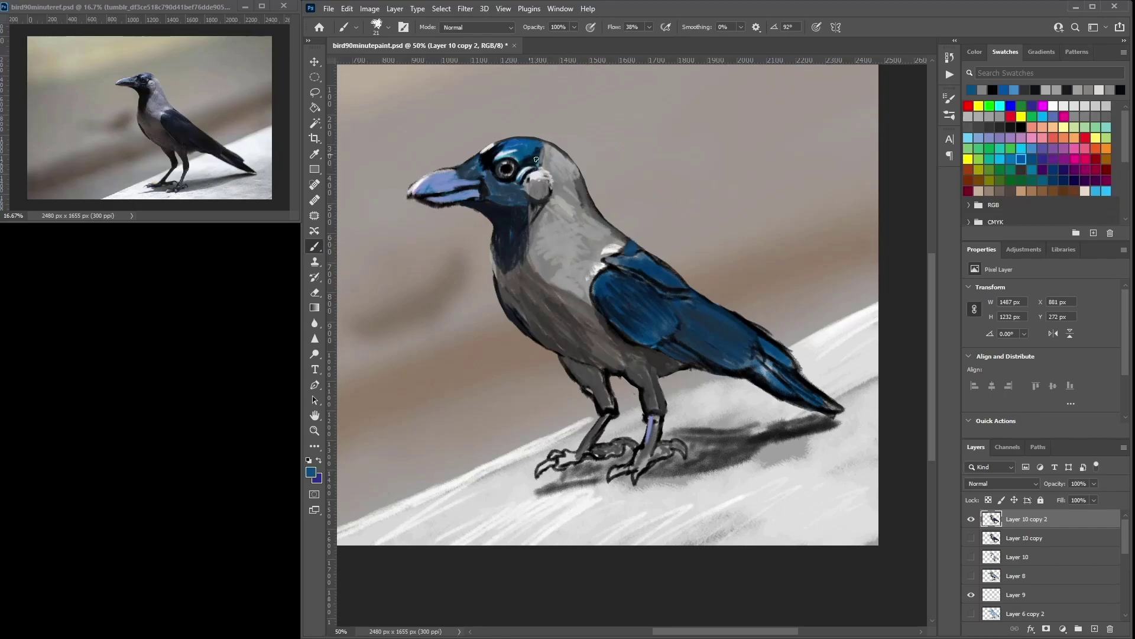
# Step: Shade the round pale patch behind the eye with sampled white, light grey and dark tones
pyautogui.keyDown('alt'); pyautogui.click(543, 173); pyautogui.keyUp('alt')
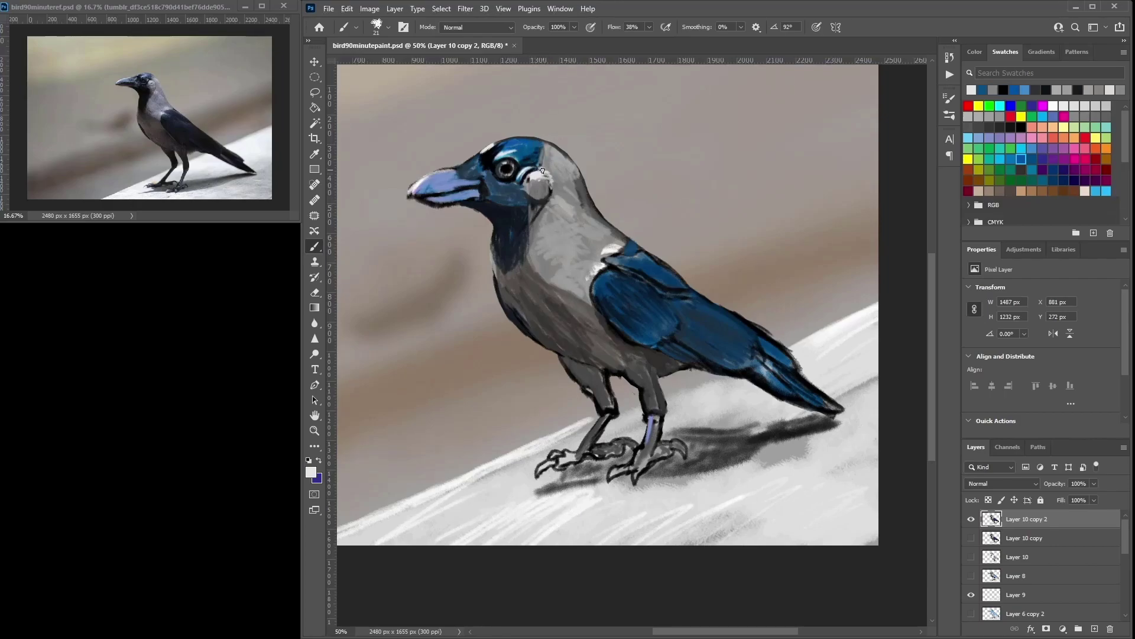
pyautogui.keyDown('alt'); pyautogui.click(547, 179); pyautogui.keyUp('alt')
pyautogui.moveTo(550, 179); pyautogui.dragTo(551, 187)
pyautogui.keyDown('alt'); pyautogui.click(543, 174); pyautogui.keyUp('alt')
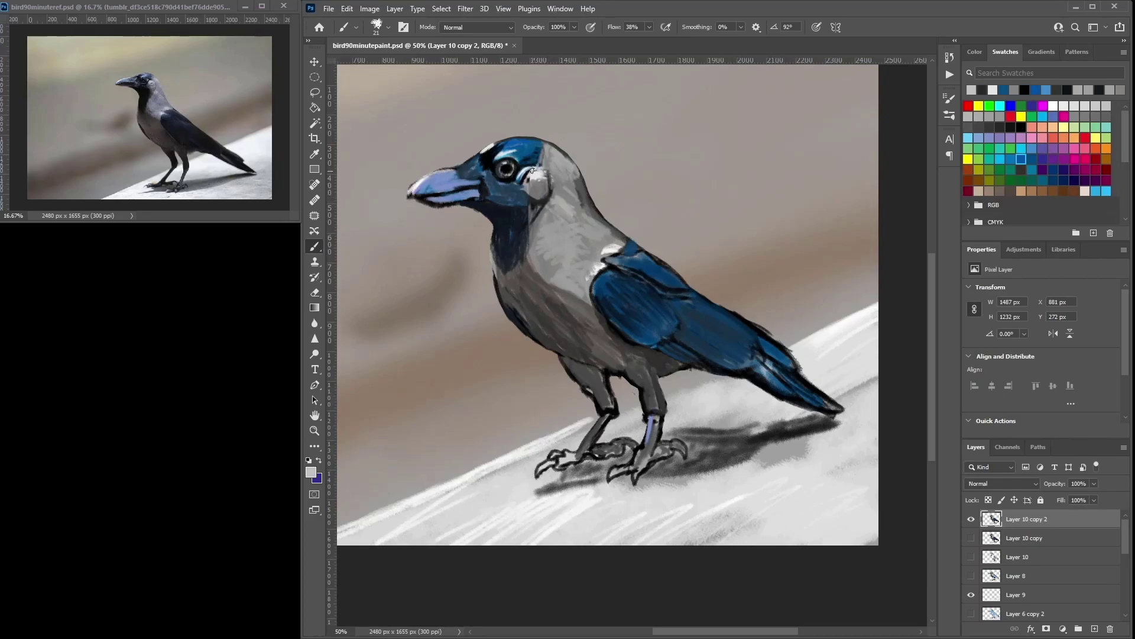
pyautogui.keyDown('alt'); pyautogui.click(536, 180); pyautogui.keyUp('alt')
pyautogui.keyDown('alt'); pyautogui.click(542, 184); pyautogui.keyUp('alt')
pyautogui.moveTo(538, 182); pyautogui.dragTo(542, 191)
pyautogui.keyDown('alt'); pyautogui.click(541, 195); pyautogui.keyUp('alt')
pyautogui.keyDown('alt'); pyautogui.click(541, 188); pyautogui.keyUp('alt')
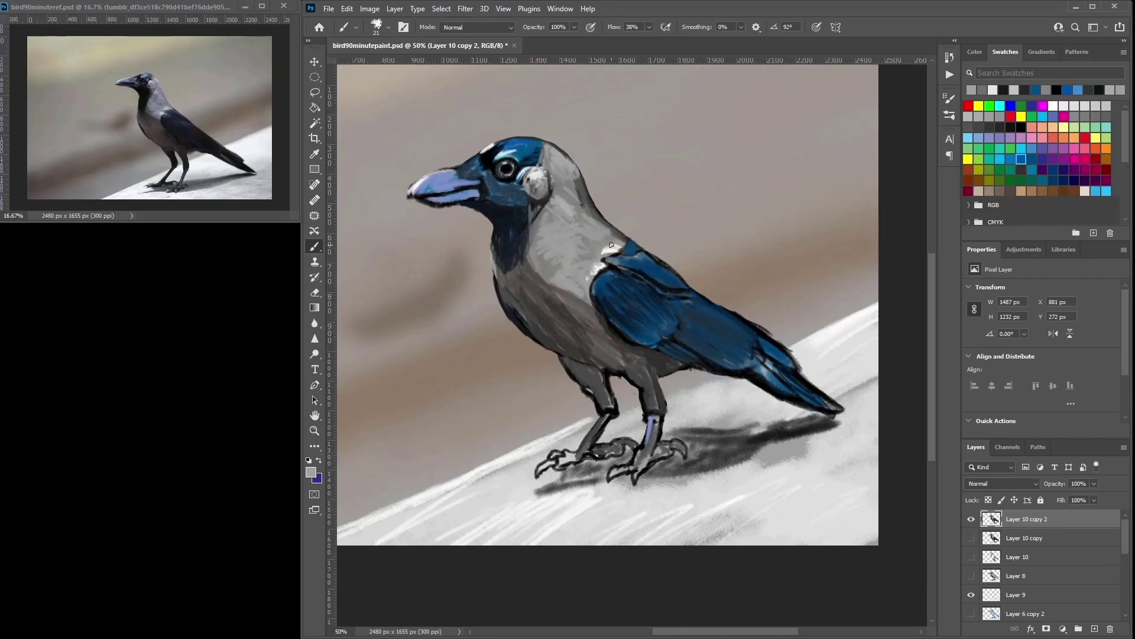
# Step: Paint sampled grey shading on the lower neck in front of the wing and along the nape
pyautogui.keyDown('alt'); pyautogui.click(583, 305); pyautogui.keyUp('alt')
pyautogui.moveTo(560, 283); pyautogui.dragTo(578, 294)
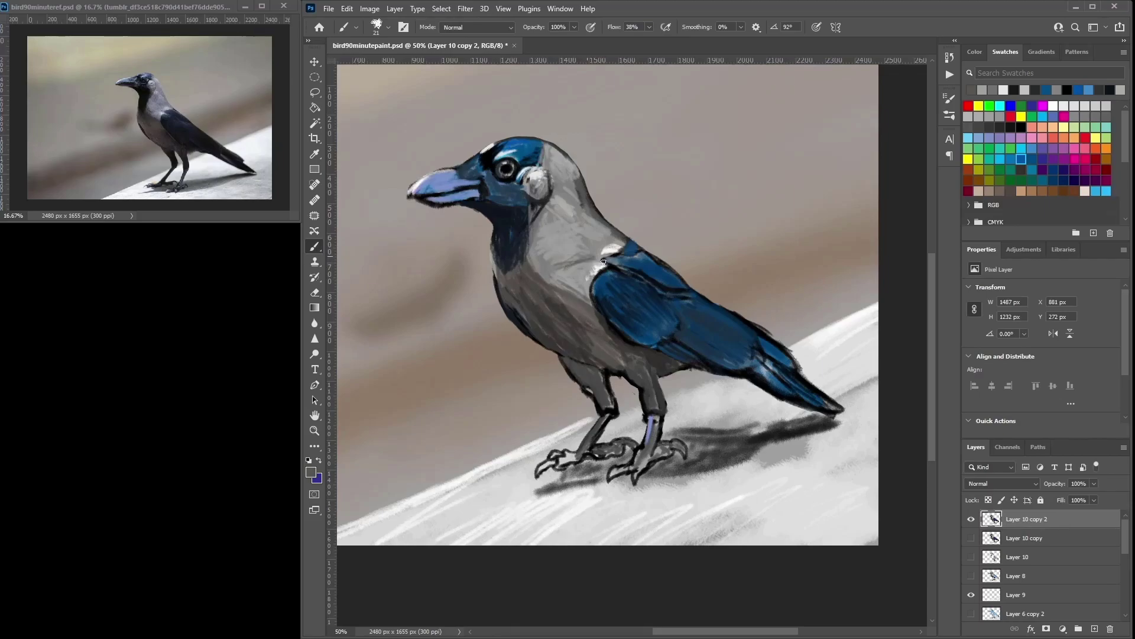
pyautogui.keyDown('alt'); pyautogui.click(583, 211); pyautogui.keyUp('alt')
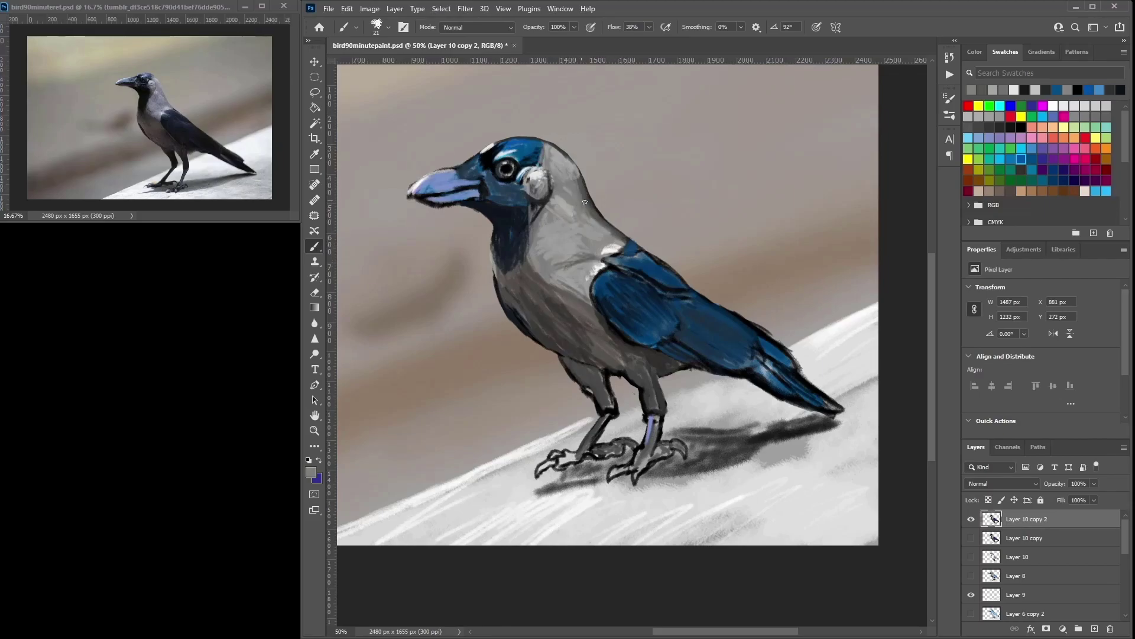
pyautogui.moveTo(584, 188)
pyautogui.mouseDown()
pyautogui.moveTo(604, 228)
pyautogui.moveTo(647, 184)
pyautogui.mouseUp()
# Step: Paint the far foot and both lower legs with sampled dark grey and black, covering the purple stripe
pyautogui.keyDown('alt'); pyautogui.click(603, 439); pyautogui.keyUp('alt')
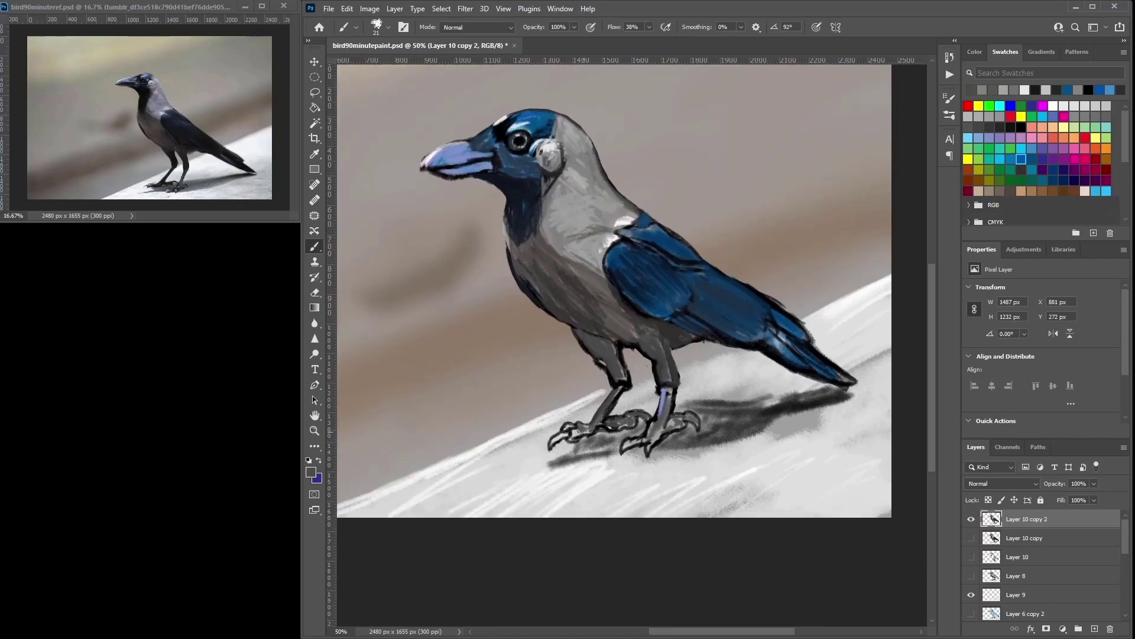
pyautogui.moveTo(581, 426)
pyautogui.mouseDown()
pyautogui.moveTo(558, 439)
pyautogui.moveTo(639, 421)
pyautogui.moveTo(620, 428)
pyautogui.mouseUp()
pyautogui.keyDown('alt'); pyautogui.click(618, 415); pyautogui.keyUp('alt')
pyautogui.moveTo(666, 392)
pyautogui.mouseDown()
pyautogui.moveTo(661, 414)
pyautogui.moveTo(672, 392)
pyautogui.mouseUp()
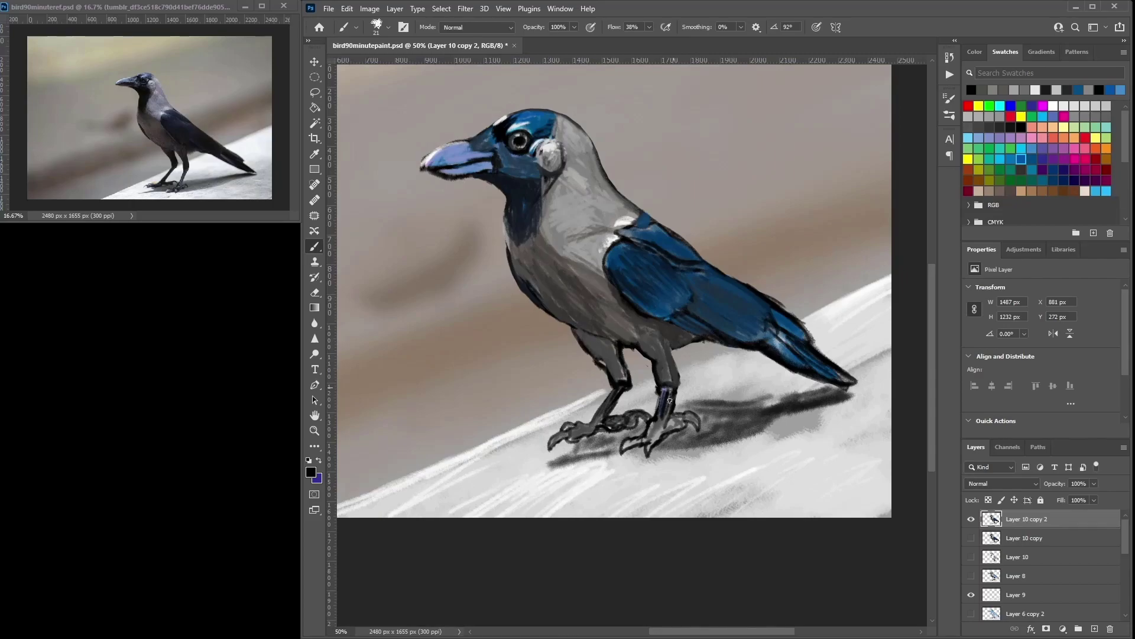
pyautogui.click(314, 292)
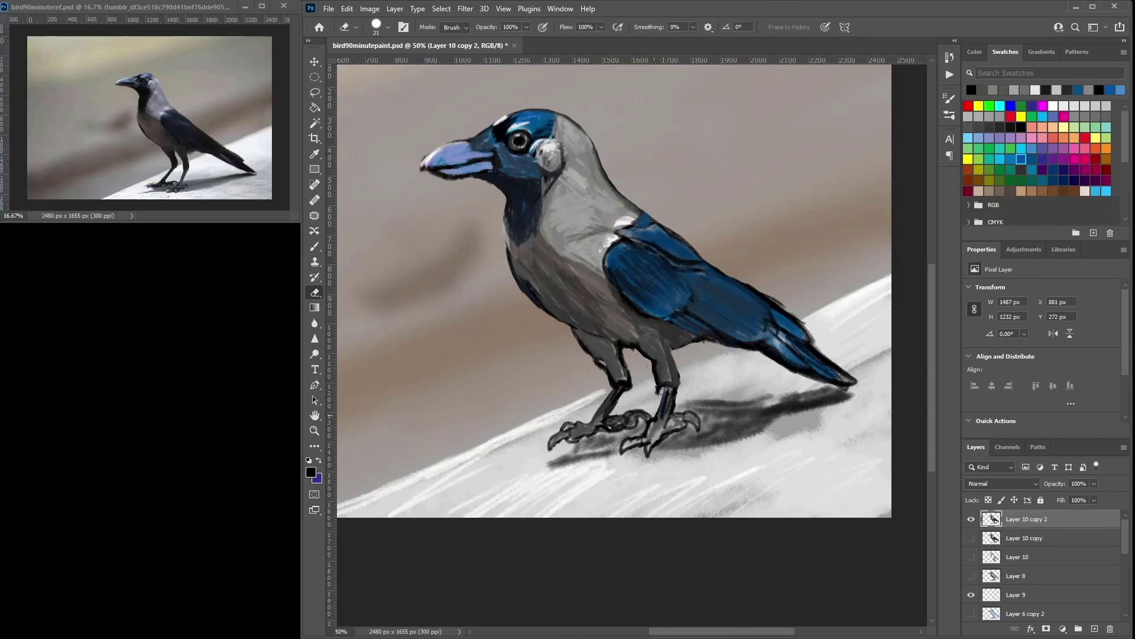
pyautogui.press('b')
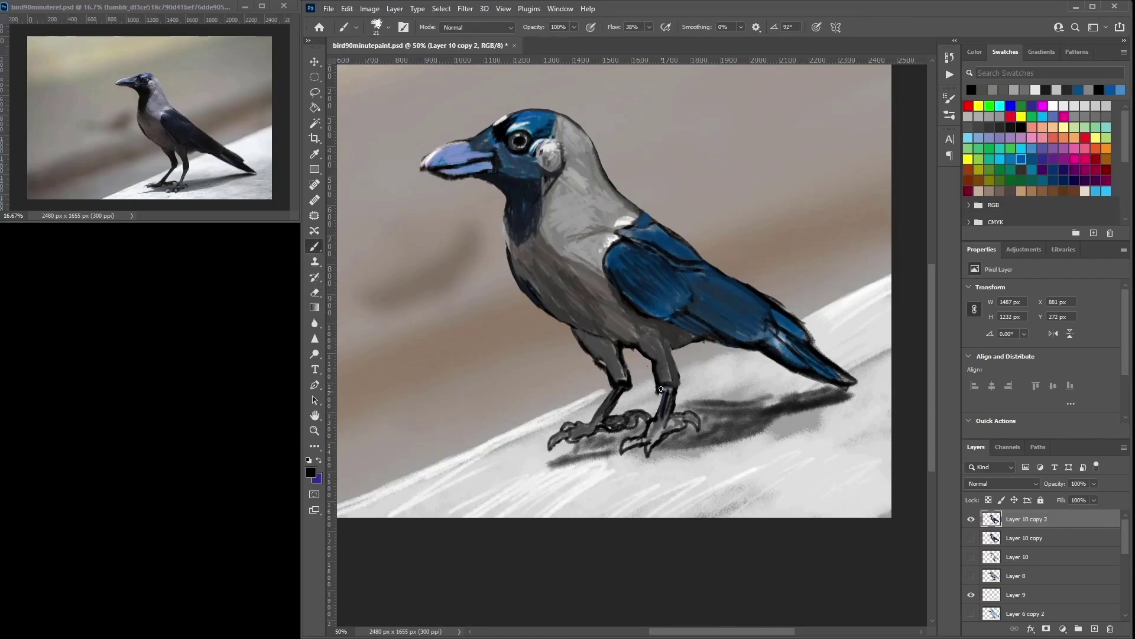
# Step: Darken the ankle of the near leg with sampled black tones
pyautogui.keyDown('alt'); pyautogui.click(659, 408); pyautogui.keyUp('alt')
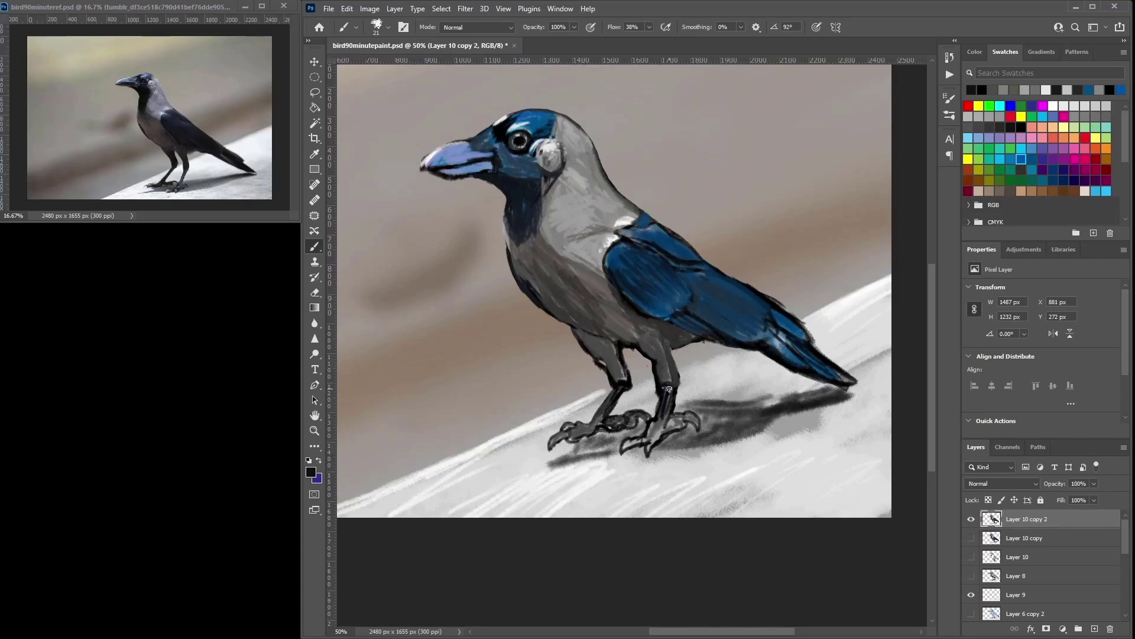
pyautogui.keyDown('alt'); pyautogui.click(660, 419); pyautogui.keyUp('alt')
pyautogui.moveTo(660, 419)
pyautogui.mouseDown()
pyautogui.moveTo(671, 393)
pyautogui.moveTo(664, 427)
pyautogui.mouseUp()
pyautogui.keyDown('alt'); pyautogui.click(667, 427); pyautogui.keyUp('alt')
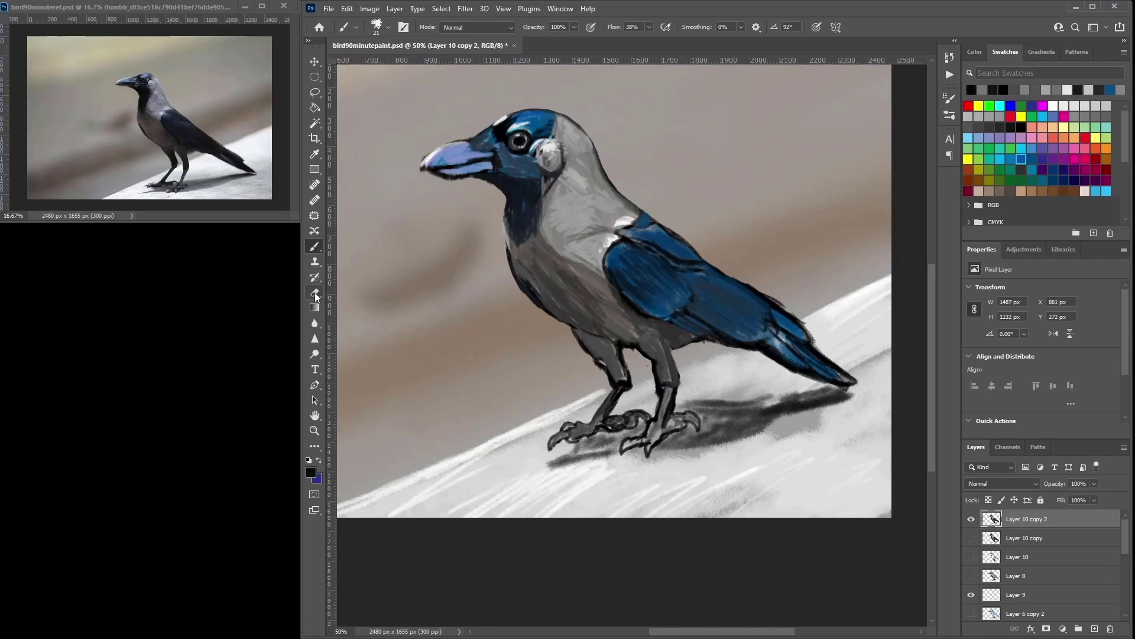
# Step: Erase the rear edge of the near lower leg with a resized Eraser to slim it
pyautogui.click(315, 294)
pyautogui.rightClick(697, 396)
pyautogui.moveTo(762, 427); pyautogui.dragTo(759, 427)
pyautogui.moveTo(671, 414); pyautogui.dragTo(675, 391)
# Step: Paint black shading over both legs, the far foot and the rear toe of the near foot
pyautogui.press('b')
pyautogui.moveTo(662, 387); pyautogui.dragTo(661, 403)
pyautogui.moveTo(658, 362); pyautogui.dragTo(666, 384)
pyautogui.moveTo(665, 351)
pyautogui.mouseDown()
pyautogui.moveTo(674, 385)
pyautogui.moveTo(600, 358)
pyautogui.moveTo(617, 360)
pyautogui.mouseUp()
pyautogui.moveTo(601, 422); pyautogui.dragTo(573, 430)
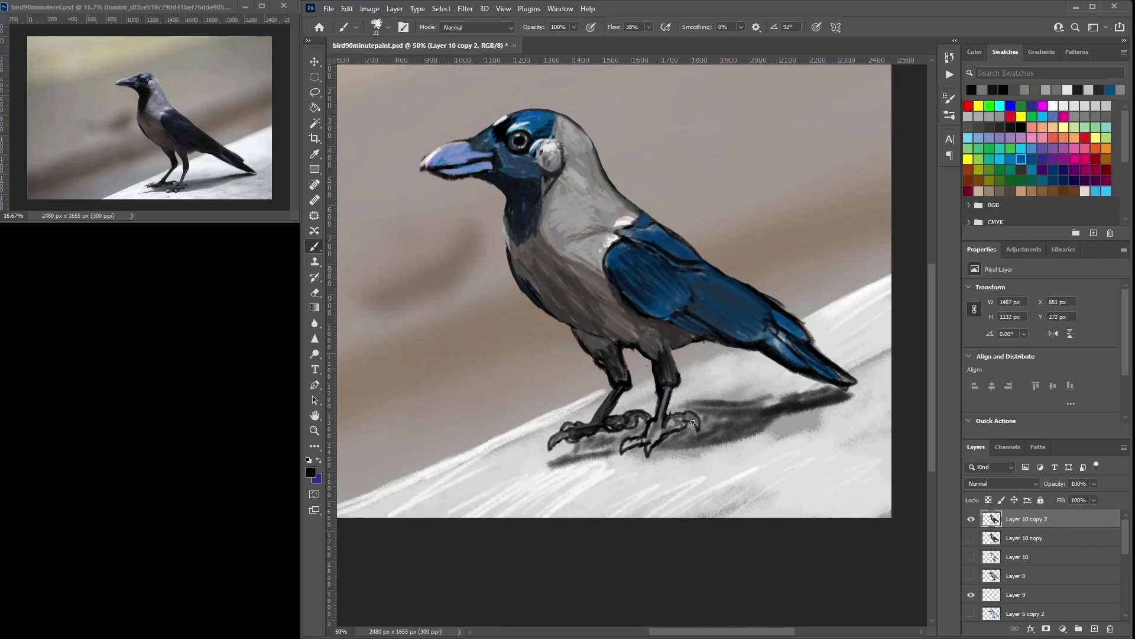
pyautogui.moveTo(686, 413)
pyautogui.mouseDown()
pyautogui.moveTo(658, 440)
pyautogui.moveTo(659, 422)
pyautogui.mouseUp()
# Step: Shade the near foot's toes and claws with sampled grey, dark grey and black
pyautogui.keyDown('alt'); pyautogui.click(656, 452); pyautogui.keyUp('alt')
pyautogui.keyDown('alt'); pyautogui.click(653, 458); pyautogui.keyUp('alt')
pyautogui.moveTo(659, 422)
pyautogui.mouseDown()
pyautogui.moveTo(656, 437)
pyautogui.moveTo(669, 430)
pyautogui.mouseUp()
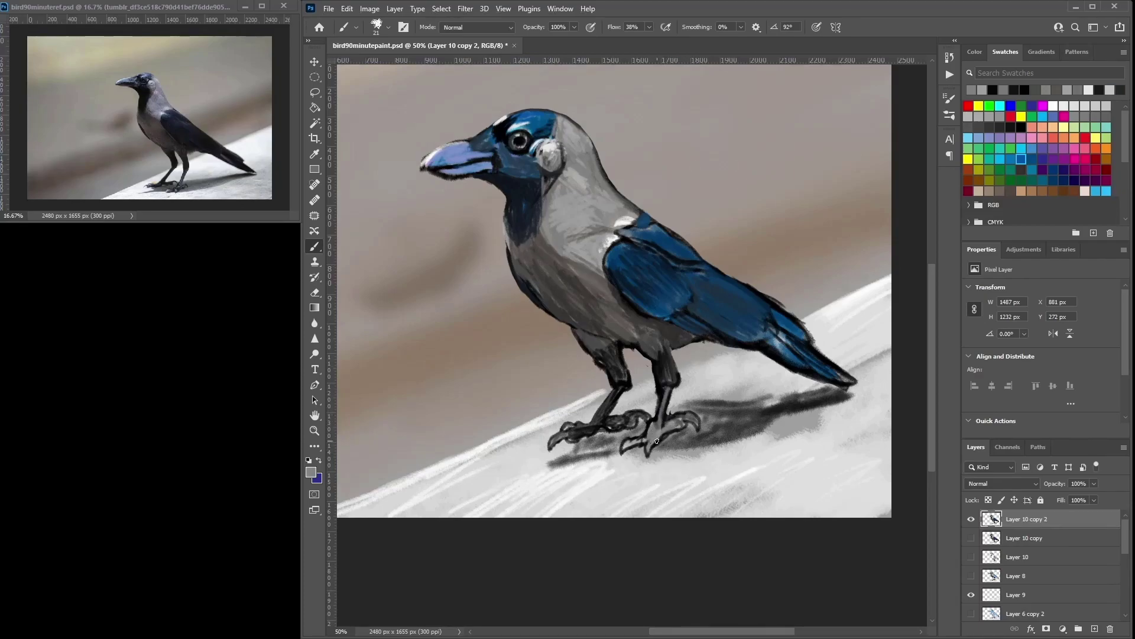
pyautogui.keyDown('alt'); pyautogui.click(626, 470); pyautogui.keyUp('alt')
pyautogui.keyDown('alt'); pyautogui.click(645, 469); pyautogui.keyUp('alt')
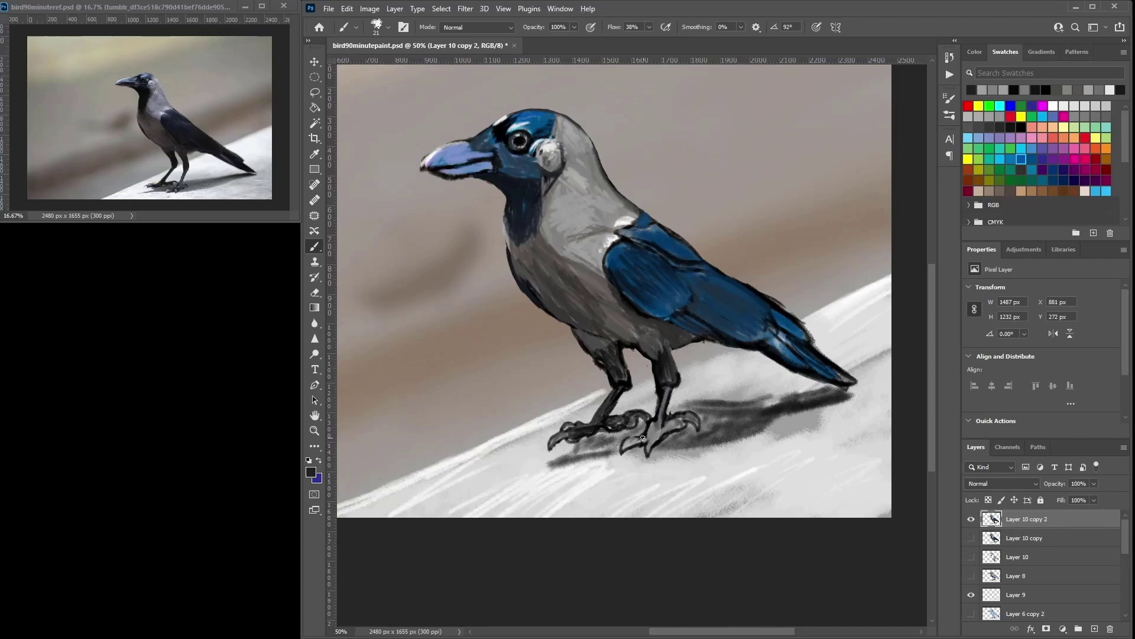
pyautogui.moveTo(643, 441); pyautogui.dragTo(624, 450)
pyautogui.keyDown('alt'); pyautogui.click(655, 426); pyautogui.keyUp('alt')
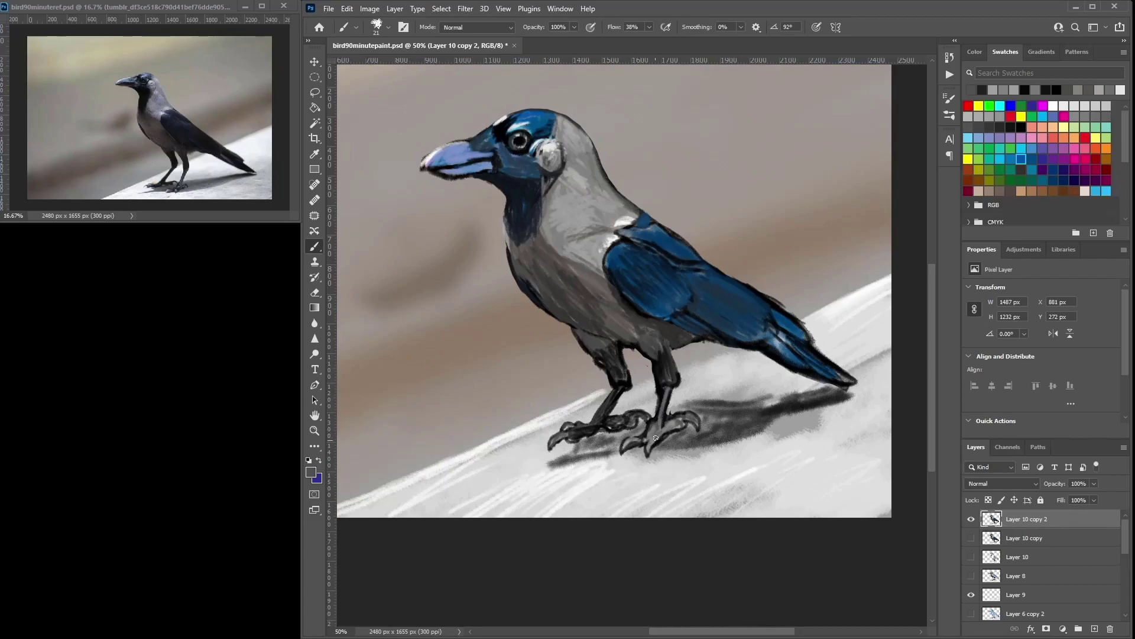
pyautogui.keyDown('alt'); pyautogui.click(661, 441); pyautogui.keyUp('alt')
pyautogui.moveTo(655, 441); pyautogui.dragTo(664, 434)
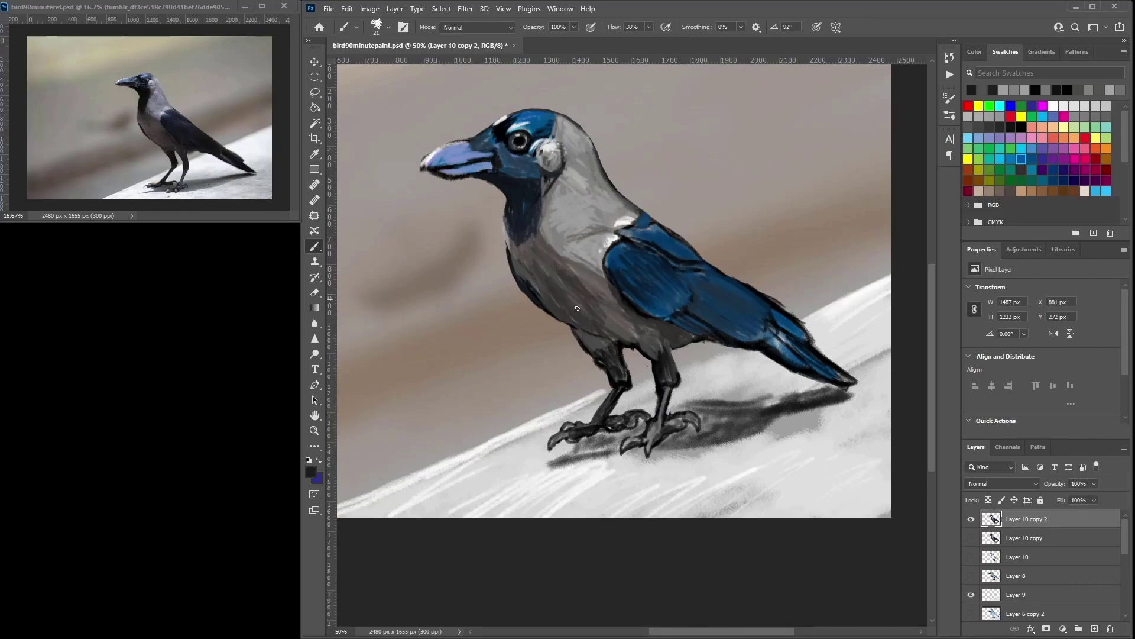
# Step: Paint dark feather strokes down the breast and sample the pale grey of the ground as the brush colour
pyautogui.moveTo(600, 268)
pyautogui.mouseDown()
pyautogui.moveTo(585, 263)
pyautogui.moveTo(594, 295)
pyautogui.moveTo(568, 319)
pyautogui.moveTo(559, 311)
pyautogui.moveTo(637, 335)
pyautogui.moveTo(618, 310)
pyautogui.moveTo(598, 328)
pyautogui.moveTo(571, 303)
pyautogui.mouseUp()
pyautogui.keyDown('alt'); pyautogui.click(621, 317); pyautogui.keyUp('alt')
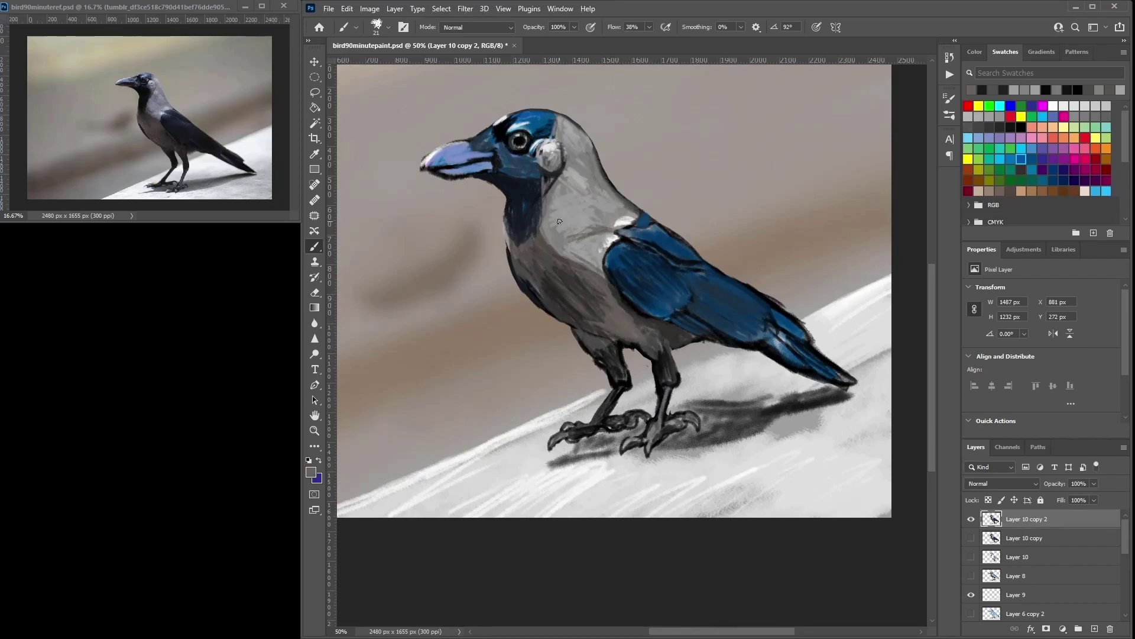
pyautogui.keyDown('alt'); pyautogui.click(871, 390); pyautogui.keyUp('alt')
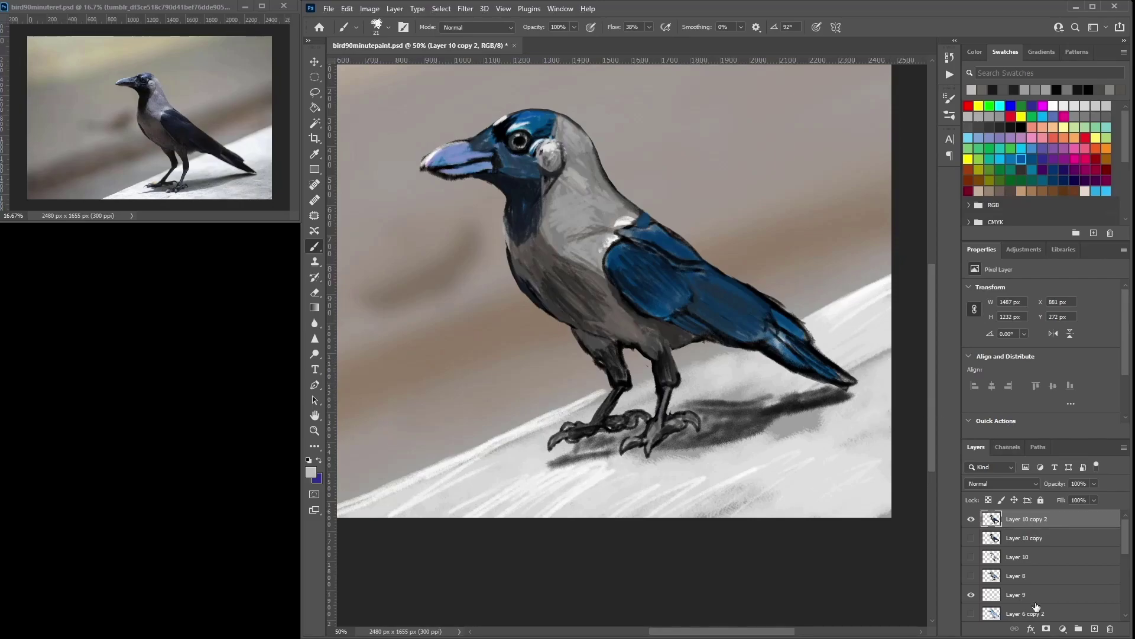
# Step: Add a new layer above Layer 9 and paint the sampled pale grey over the ground with the brush at 111 px
pyautogui.click(1036, 600)
pyautogui.click(1095, 629)
pyautogui.rightClick(884, 371)
pyautogui.moveTo(884, 355)
pyautogui.mouseDown()
pyautogui.moveTo(902, 337)
pyautogui.moveTo(894, 396)
pyautogui.moveTo(908, 441)
pyautogui.moveTo(893, 492)
pyautogui.moveTo(832, 466)
pyautogui.moveTo(821, 444)
pyautogui.moveTo(886, 425)
pyautogui.moveTo(853, 415)
pyautogui.moveTo(808, 419)
pyautogui.moveTo(851, 426)
pyautogui.moveTo(799, 434)
pyautogui.moveTo(765, 497)
pyautogui.mouseUp()
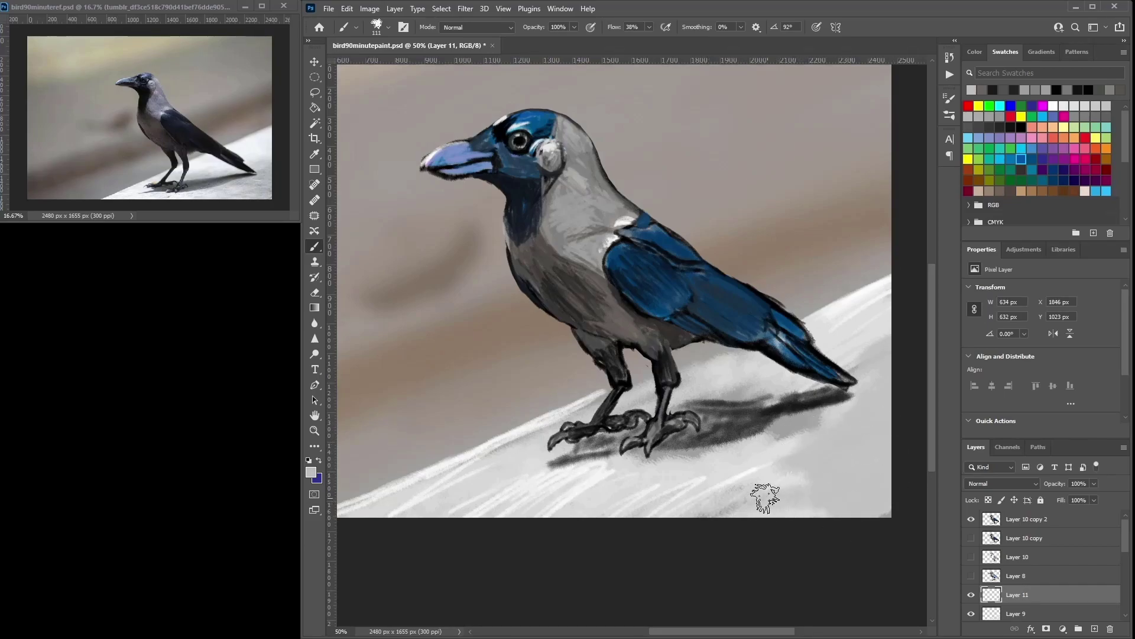
# Step: Paint broad white strokes over the sloping ground on Layer 11 and sample its light grey around the bird's shadow
pyautogui.click(1053, 105)
pyautogui.moveTo(824, 317)
pyautogui.mouseDown()
pyautogui.moveTo(773, 355)
pyautogui.moveTo(720, 365)
pyautogui.moveTo(903, 286)
pyautogui.moveTo(569, 417)
pyautogui.moveTo(579, 401)
pyautogui.moveTo(718, 369)
pyautogui.moveTo(771, 337)
pyautogui.moveTo(759, 358)
pyautogui.moveTo(790, 330)
pyautogui.moveTo(850, 308)
pyautogui.moveTo(682, 366)
pyautogui.moveTo(664, 391)
pyautogui.mouseUp()
pyautogui.moveTo(527, 443); pyautogui.dragTo(399, 501)
pyautogui.moveTo(635, 318); pyautogui.dragTo(732, 269)
pyautogui.moveTo(471, 457)
pyautogui.mouseDown()
pyautogui.moveTo(390, 488)
pyautogui.moveTo(577, 426)
pyautogui.moveTo(603, 461)
pyautogui.moveTo(573, 456)
pyautogui.moveTo(671, 427)
pyautogui.moveTo(793, 418)
pyautogui.moveTo(758, 426)
pyautogui.moveTo(751, 444)
pyautogui.moveTo(801, 442)
pyautogui.mouseUp()
pyautogui.keyDown('alt'); pyautogui.click(765, 454); pyautogui.keyUp('alt')
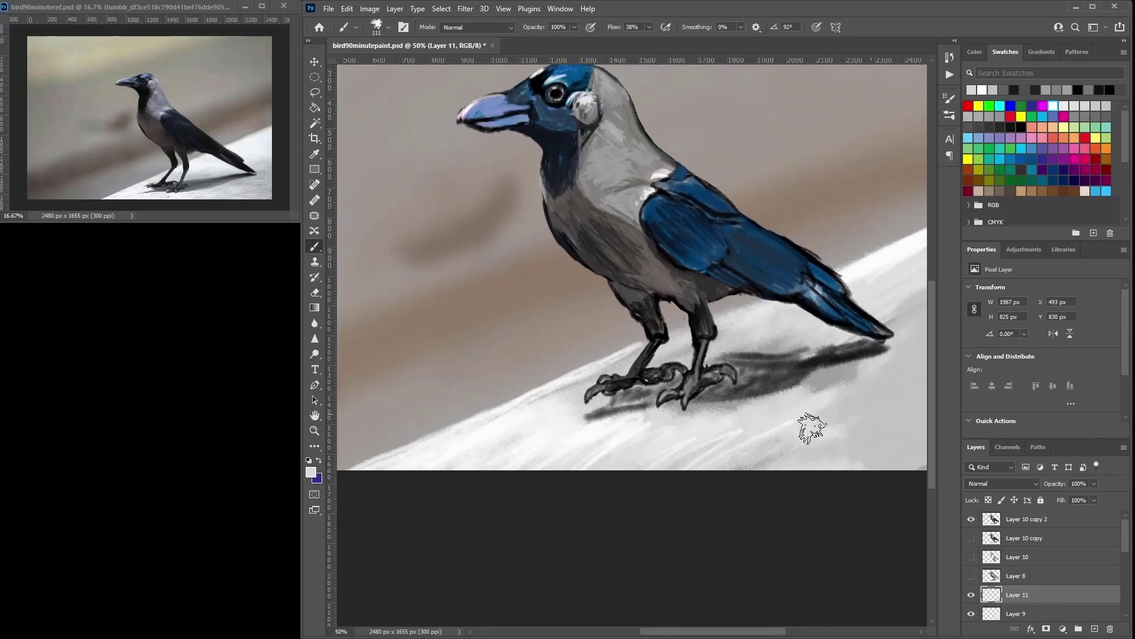
pyautogui.hotkey('ctrl', '-')
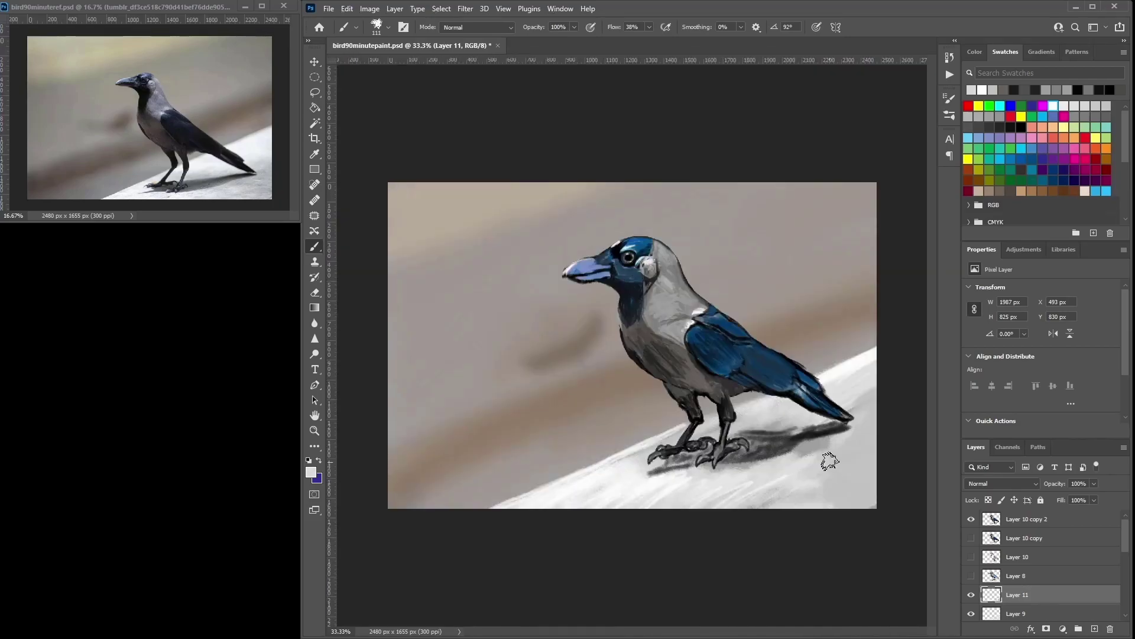
# Step: On Layer 10 copy 2, blend the rear edge of the cheek patch into the neck with sampled greys and a 23 px brush
pyautogui.click(1021, 126)
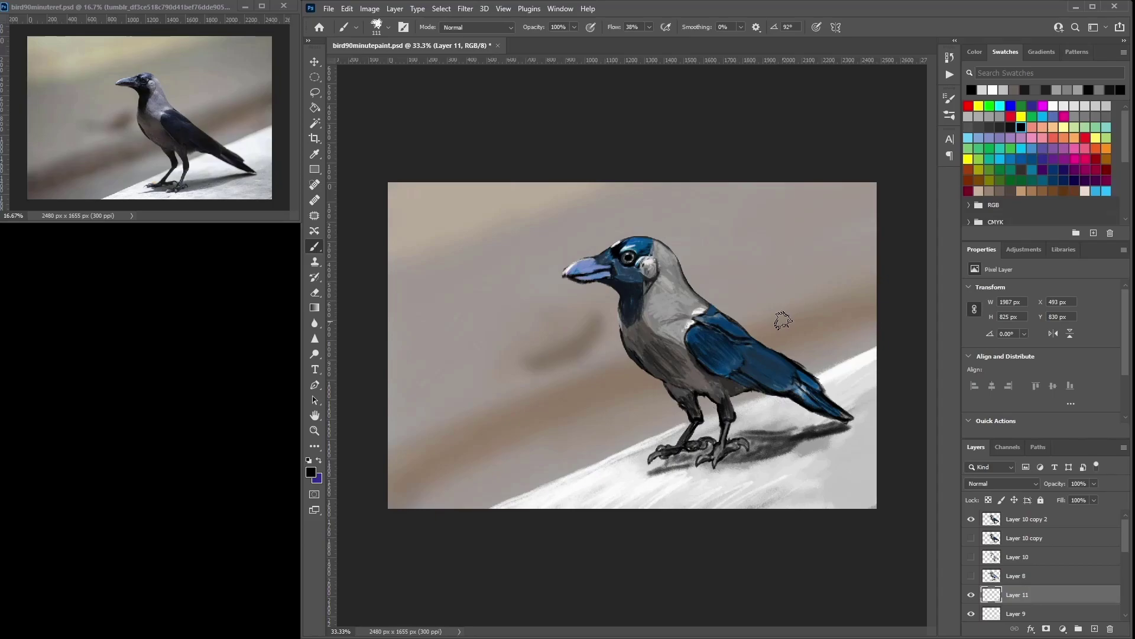
pyautogui.rightClick(676, 266)
pyautogui.click(746, 297)
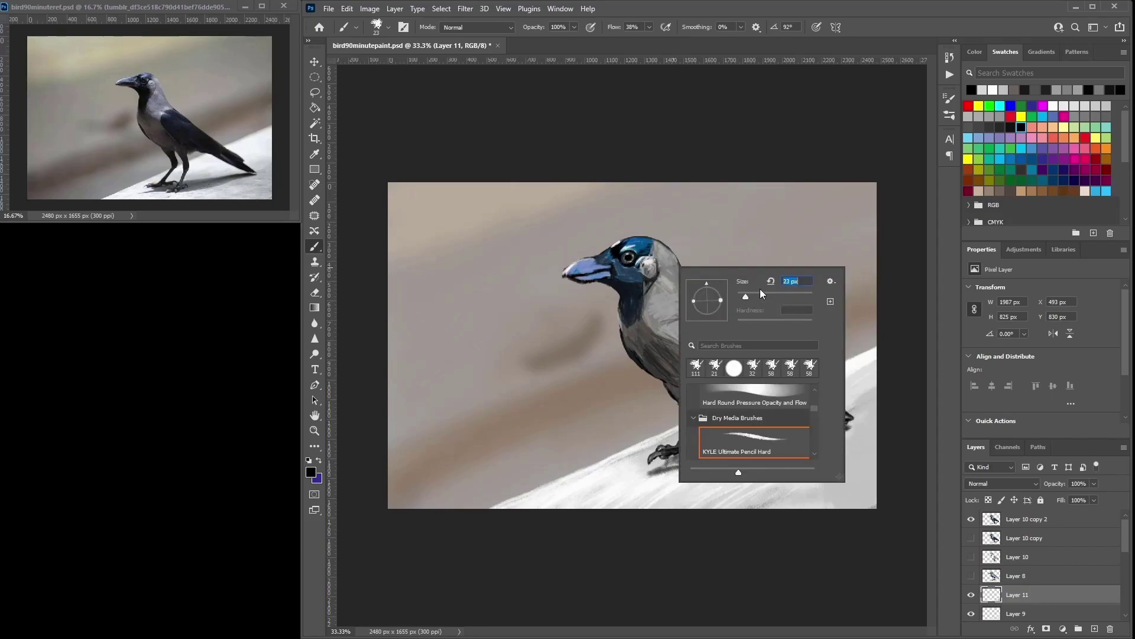
pyautogui.click(1011, 519)
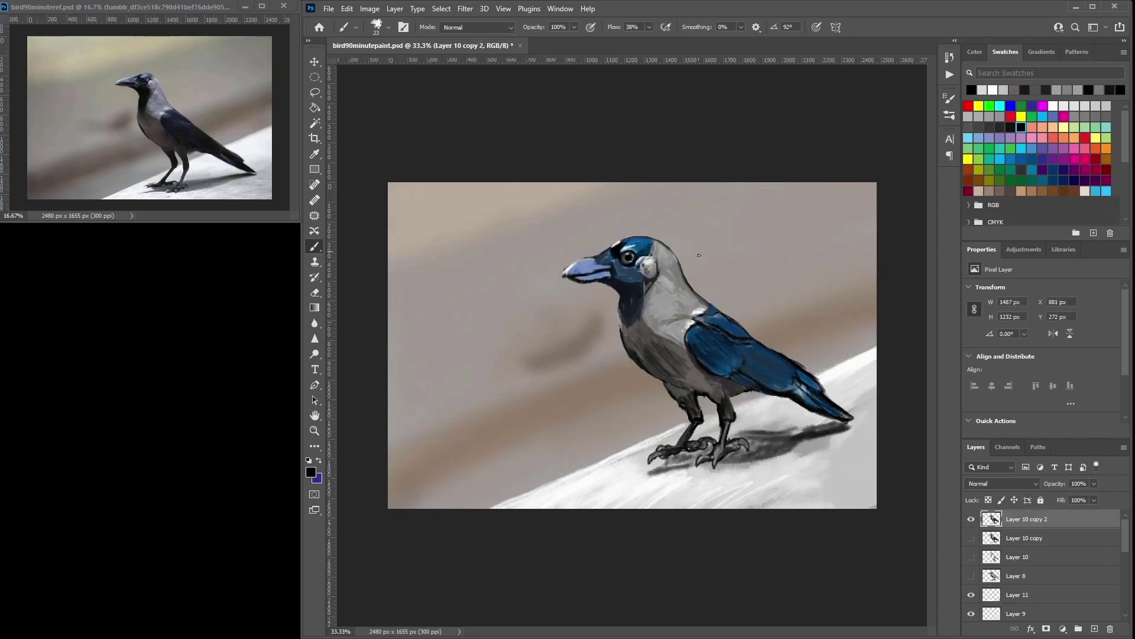
pyautogui.scroll(1, 678, 259)
pyautogui.keyDown('alt'); pyautogui.click(698, 229); pyautogui.keyUp('alt')
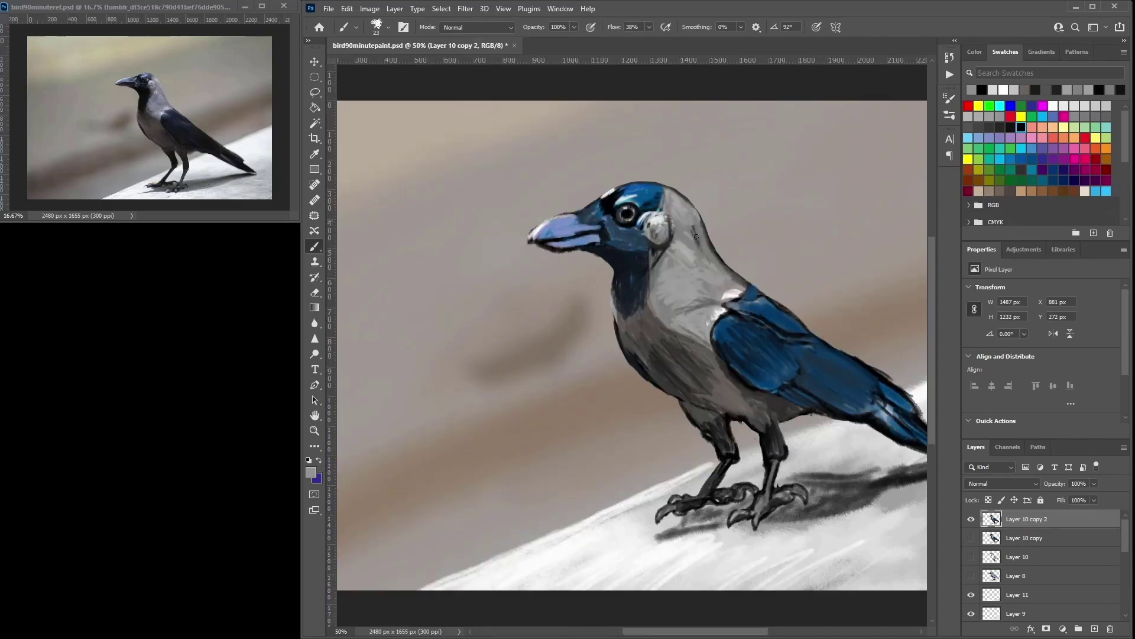
pyautogui.keyDown('alt'); pyautogui.click(664, 244); pyautogui.keyUp('alt')
pyautogui.moveTo(671, 218); pyautogui.dragTo(665, 243)
pyautogui.keyDown('alt'); pyautogui.click(647, 234); pyautogui.keyUp('alt')
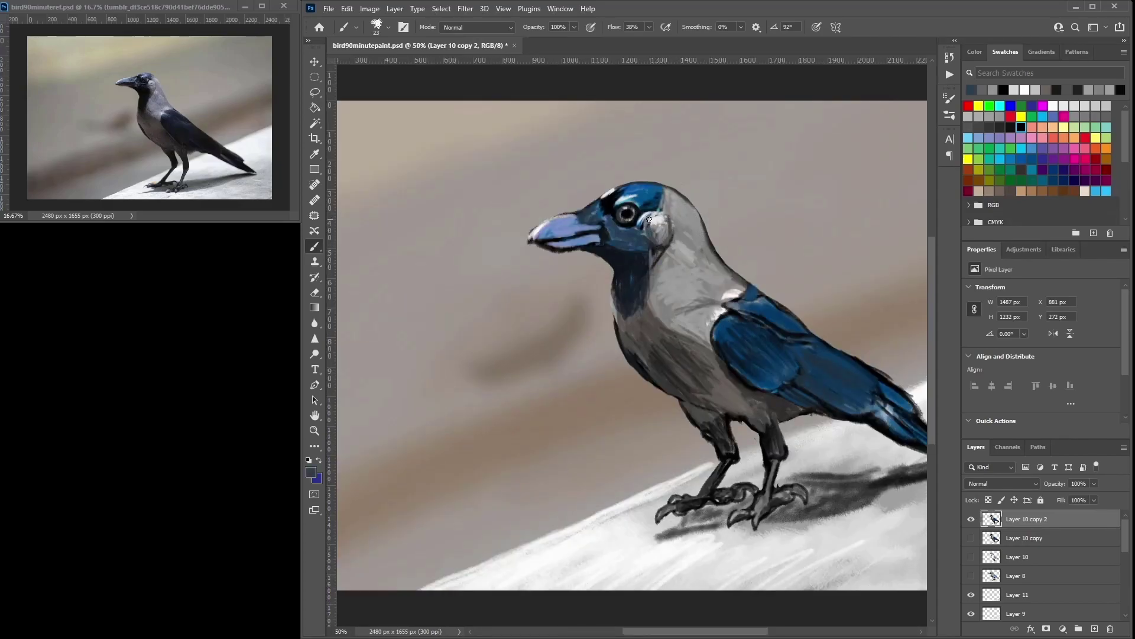
# Step: Shade the front and lower edge of the cheek patch with sampled light and dark greys
pyautogui.keyDown('alt'); pyautogui.click(662, 228); pyautogui.keyUp('alt')
pyautogui.keyDown('alt'); pyautogui.click(652, 260); pyautogui.keyUp('alt')
pyautogui.keyDown('alt'); pyautogui.click(653, 231); pyautogui.keyUp('alt')
pyautogui.moveTo(652, 232); pyautogui.dragTo(663, 247)
pyautogui.keyDown('alt'); pyautogui.click(658, 243); pyautogui.keyUp('alt')
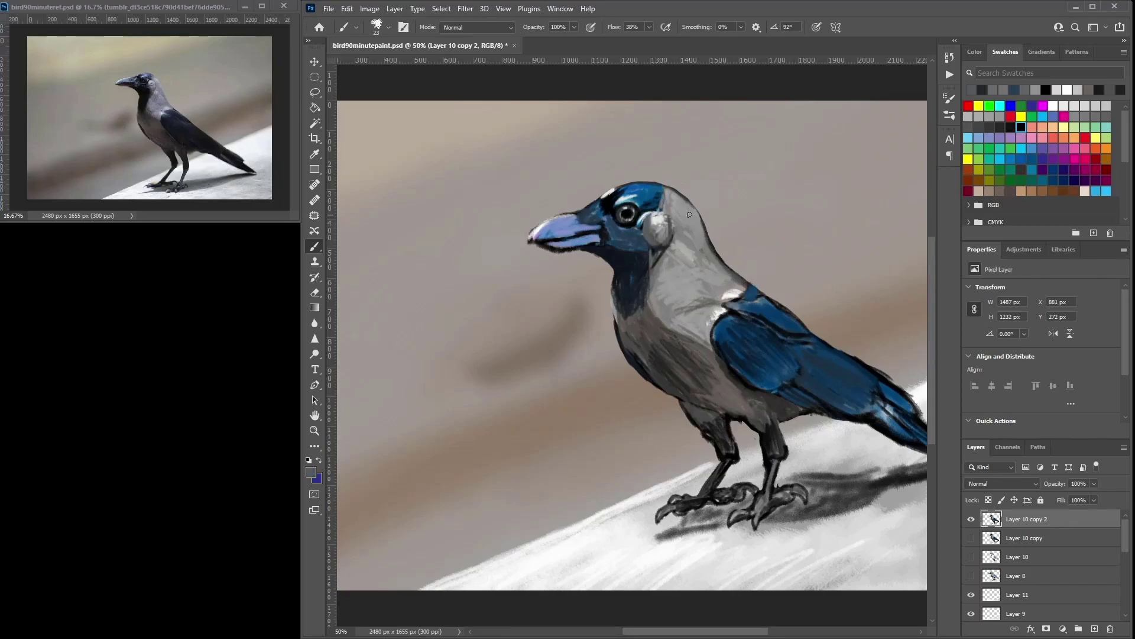
# Step: Paint grey feather strokes along the throat border, nape and side of the neck
pyautogui.moveTo(653, 276); pyautogui.dragTo(655, 307)
pyautogui.moveTo(703, 250)
pyautogui.mouseDown()
pyautogui.moveTo(693, 212)
pyautogui.moveTo(703, 228)
pyautogui.moveTo(673, 195)
pyautogui.moveTo(690, 206)
pyautogui.moveTo(667, 190)
pyautogui.moveTo(696, 227)
pyautogui.moveTo(665, 208)
pyautogui.mouseUp()
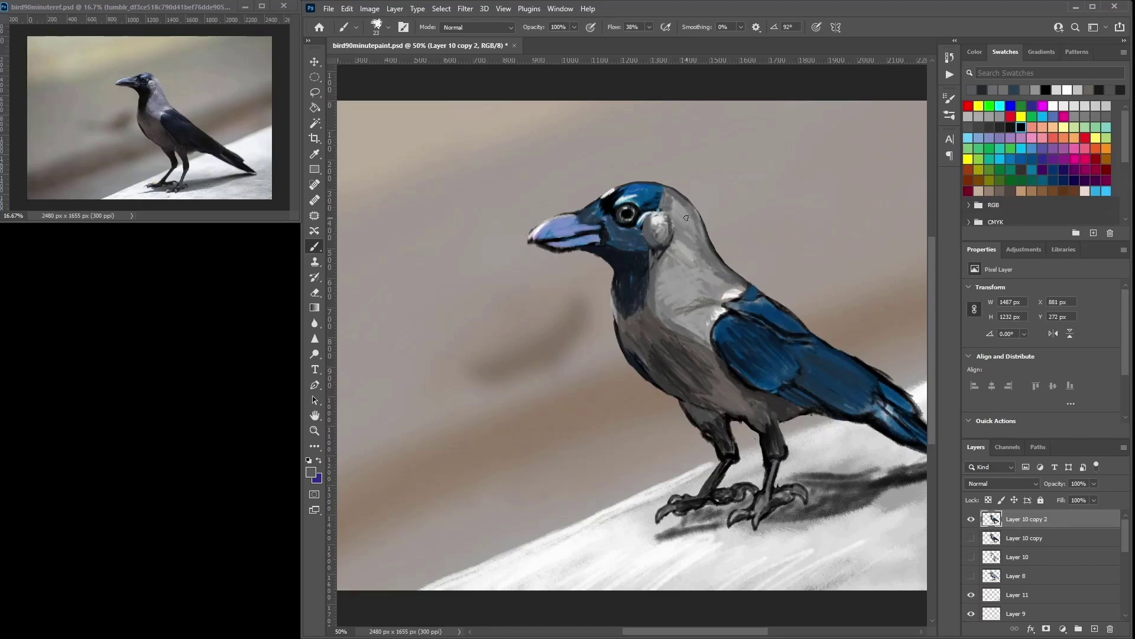
pyautogui.moveTo(676, 264)
pyautogui.mouseDown()
pyautogui.moveTo(671, 292)
pyautogui.moveTo(618, 298)
pyautogui.moveTo(656, 341)
pyautogui.mouseUp()
# Step: Paint feather strokes across the breast and belly with dark and mid greys sampled from the plumage
pyautogui.keyDown('alt'); pyautogui.click(646, 291); pyautogui.keyUp('alt')
pyautogui.keyDown('alt'); pyautogui.click(637, 340); pyautogui.keyUp('alt')
pyautogui.keyDown('alt'); pyautogui.click(657, 356); pyautogui.keyUp('alt')
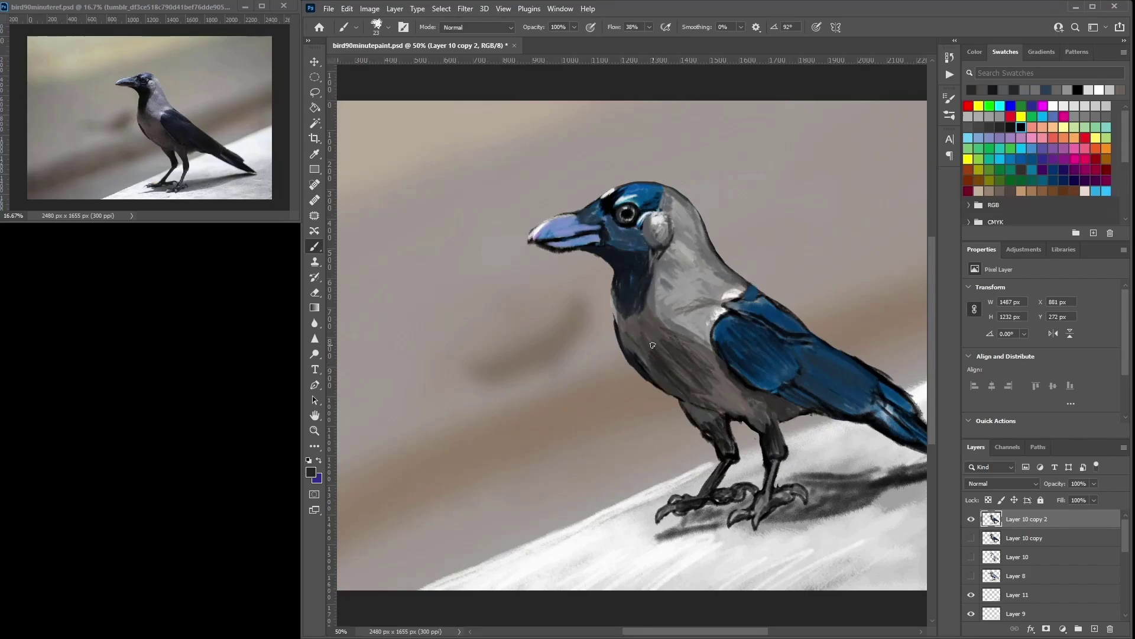
pyautogui.moveTo(722, 366); pyautogui.dragTo(712, 370)
pyautogui.moveTo(644, 313)
pyautogui.mouseDown()
pyautogui.moveTo(638, 325)
pyautogui.moveTo(625, 305)
pyautogui.moveTo(672, 337)
pyautogui.moveTo(701, 309)
pyautogui.mouseUp()
pyautogui.keyDown('alt'); pyautogui.click(657, 342); pyautogui.keyUp('alt')
pyautogui.keyDown('alt'); pyautogui.click(663, 332); pyautogui.keyUp('alt')
pyautogui.keyDown('alt'); pyautogui.click(698, 321); pyautogui.keyUp('alt')
# Step: Rework the wing's shoulder and front edge with colours sampled from the surrounding feathers
pyautogui.moveTo(770, 324); pyautogui.dragTo(721, 302)
pyautogui.keyDown('alt'); pyautogui.click(714, 356); pyautogui.keyUp('alt')
pyautogui.moveTo(713, 362)
pyautogui.mouseDown()
pyautogui.moveTo(715, 372)
pyautogui.moveTo(674, 332)
pyautogui.moveTo(712, 306)
pyautogui.mouseUp()
pyautogui.keyDown('alt'); pyautogui.click(707, 303); pyautogui.keyUp('alt')
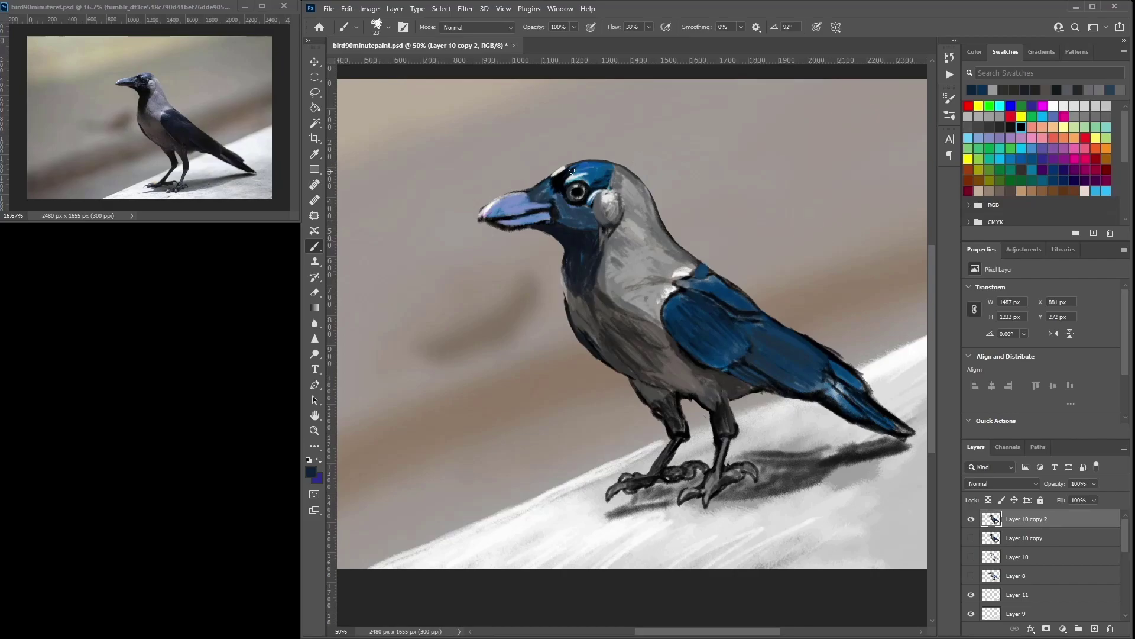
# Step: Paint over the white highlight on the forehead with blue sampled from the head
pyautogui.keyDown('alt'); pyautogui.click(571, 203); pyautogui.keyUp('alt')
pyautogui.moveTo(562, 168); pyautogui.dragTo(566, 168)
pyautogui.keyDown('alt'); pyautogui.click(552, 207); pyautogui.keyUp('alt')
# Step: Shade the upper beak with sampled pale and violet-blue tones and a darker, greyer violet from the colour picker
pyautogui.keyDown('alt'); pyautogui.click(481, 233); pyautogui.keyUp('alt')
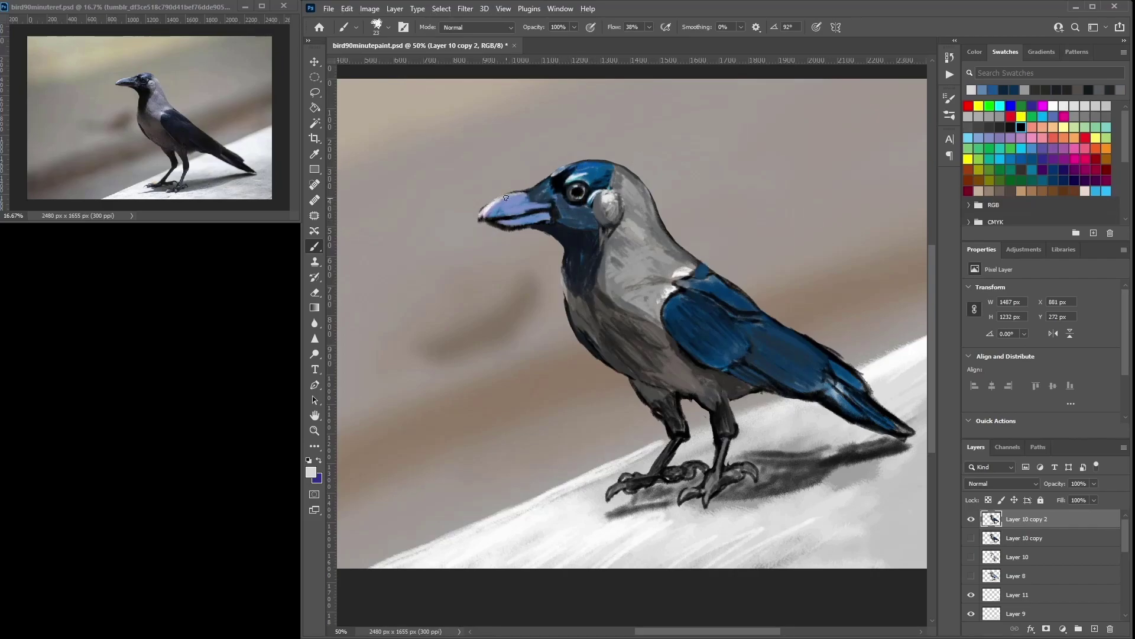
pyautogui.keyDown('alt'); pyautogui.click(515, 209); pyautogui.keyUp('alt')
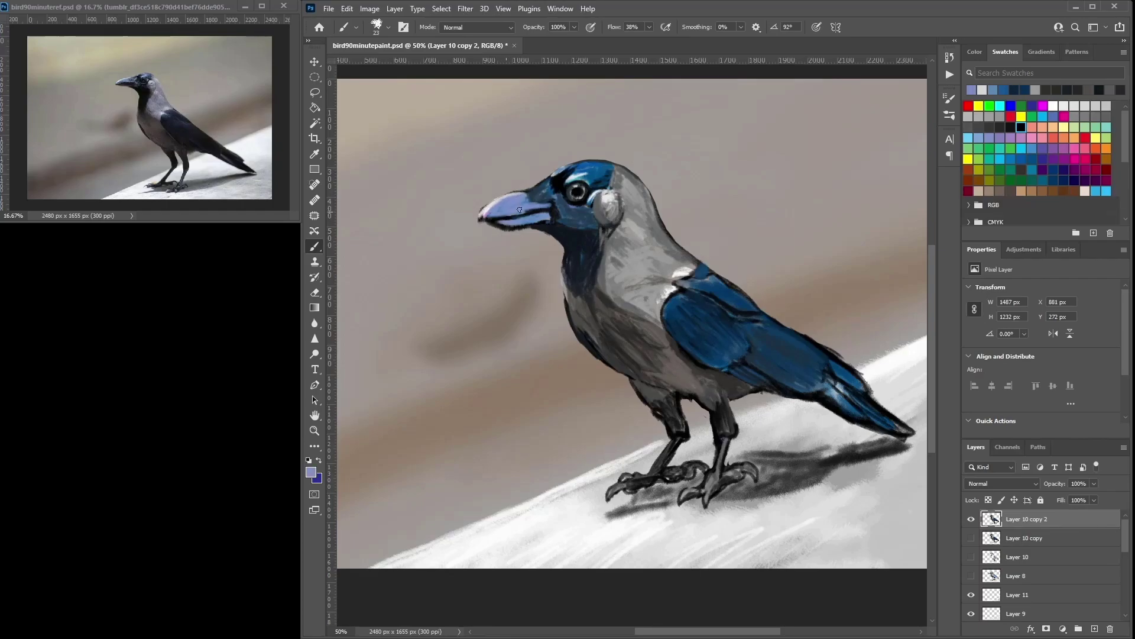
pyautogui.click(311, 471)
pyautogui.press('Return')
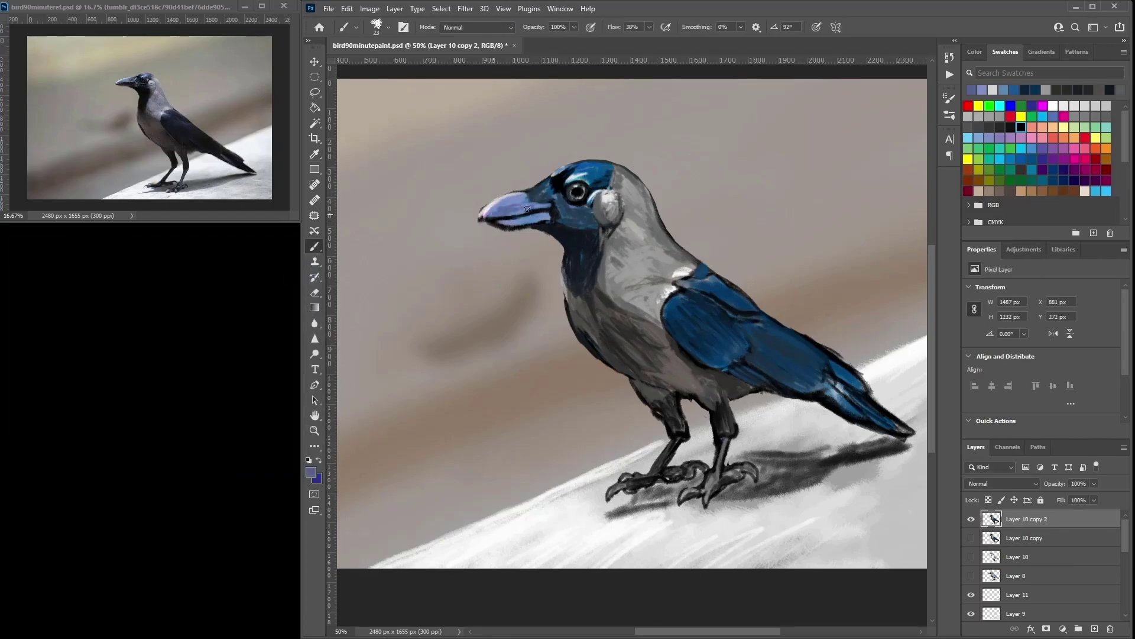
pyautogui.moveTo(521, 198)
pyautogui.mouseDown()
pyautogui.moveTo(495, 207)
pyautogui.moveTo(551, 219)
pyautogui.mouseUp()
# Step: Darken the mouth line and lower beak with a dark navy, blending in sampled violet-blue
pyautogui.keyDown('alt'); pyautogui.click(519, 208); pyautogui.keyUp('alt')
pyautogui.click(311, 471)
pyautogui.click(93, 384)
pyautogui.click(281, 272)
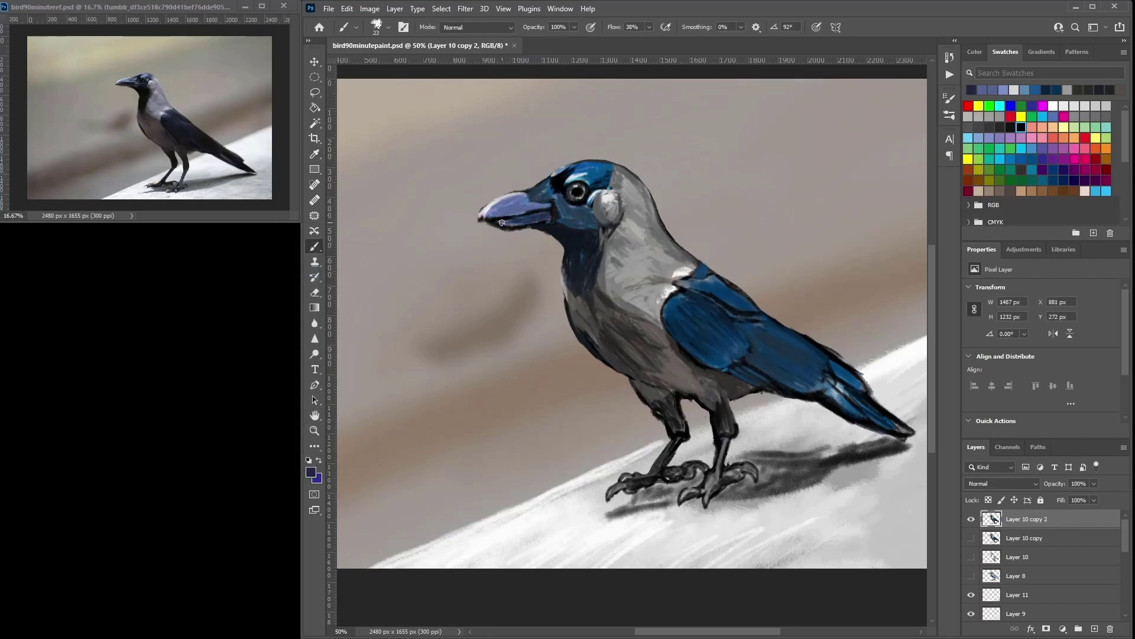
pyautogui.keyDown('alt'); pyautogui.click(507, 220); pyautogui.keyUp('alt')
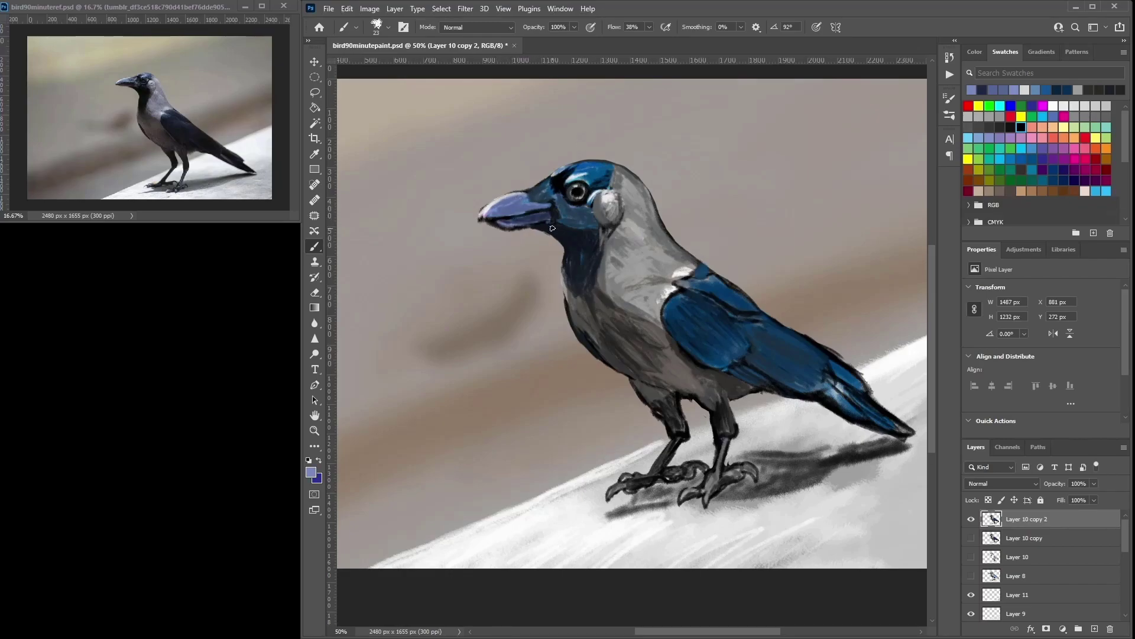
pyautogui.moveTo(510, 227); pyautogui.dragTo(499, 225)
pyautogui.keyDown('alt'); pyautogui.click(528, 212); pyautogui.keyUp('alt')
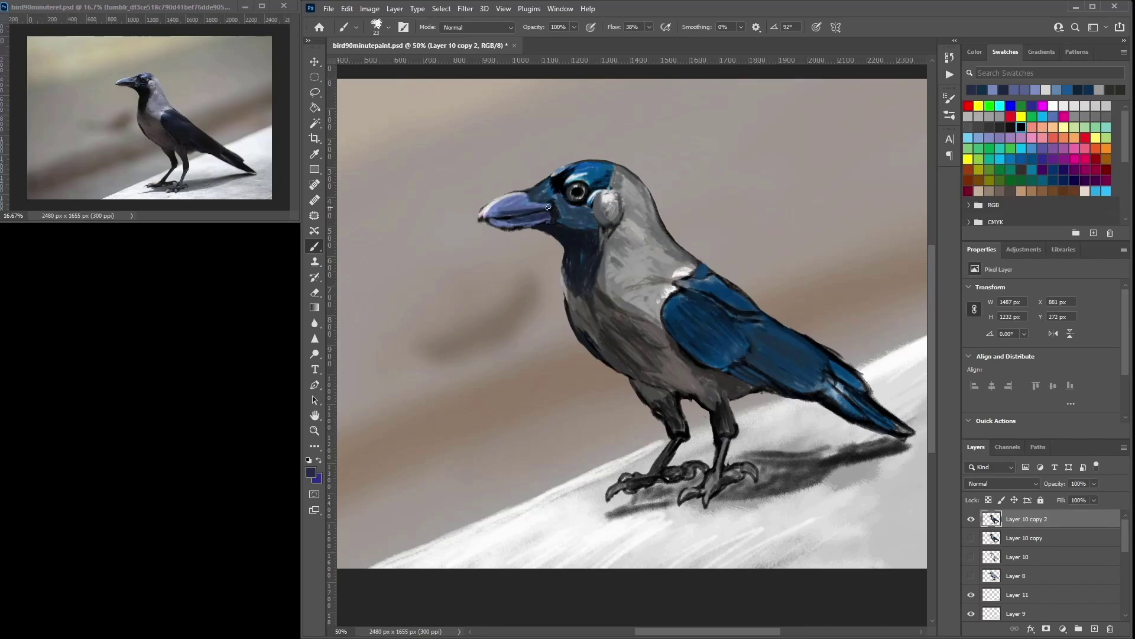
# Step: Choose a near-black brush colour and deepen the dark edges of the beak around the mouth
pyautogui.keyDown('alt'); pyautogui.click(562, 264); pyautogui.keyUp('alt')
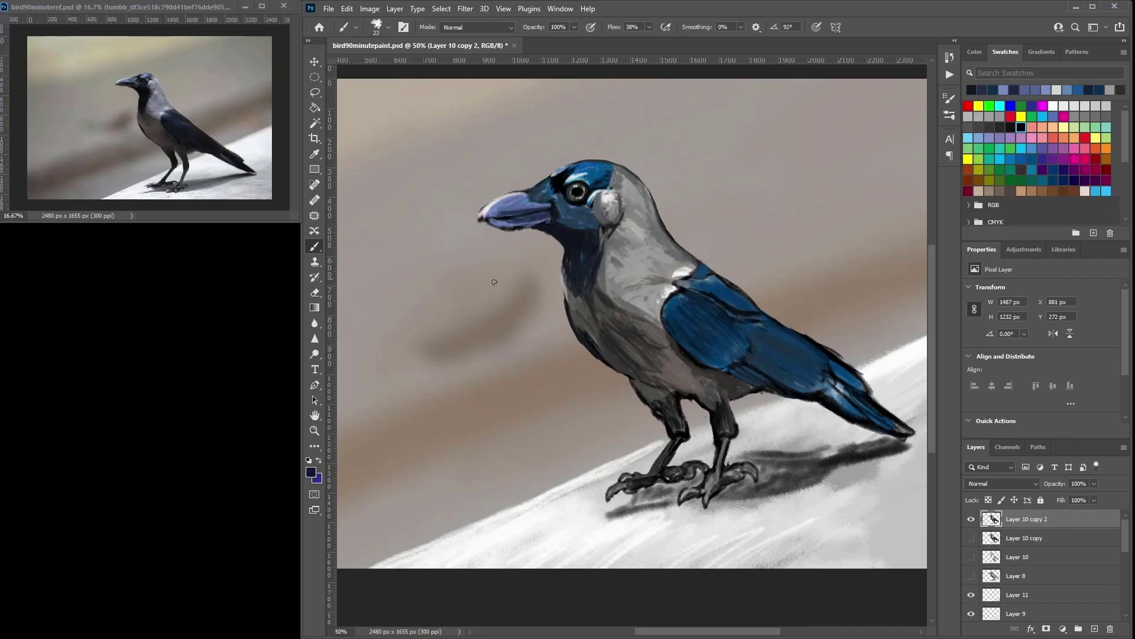
pyautogui.click(312, 473)
pyautogui.click(98, 415)
pyautogui.click(284, 269)
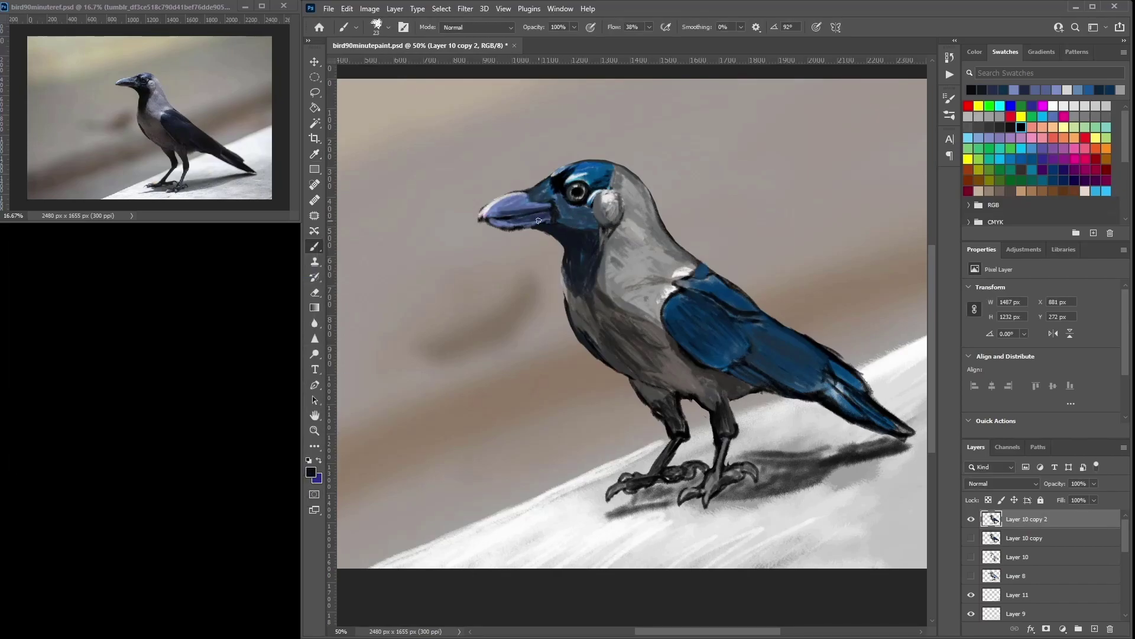
# Step: Blend the cheek and throat below the eye with sampled blues and black
pyautogui.keyDown('alt'); pyautogui.click(579, 254); pyautogui.keyUp('alt')
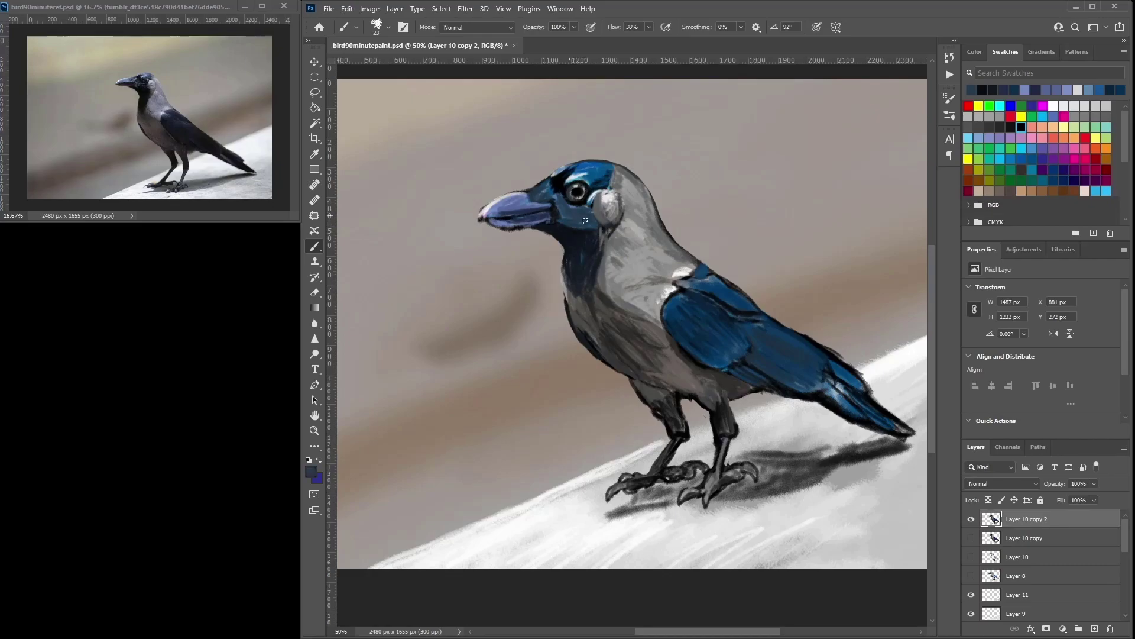
pyautogui.keyDown('alt'); pyautogui.click(589, 206); pyautogui.keyUp('alt')
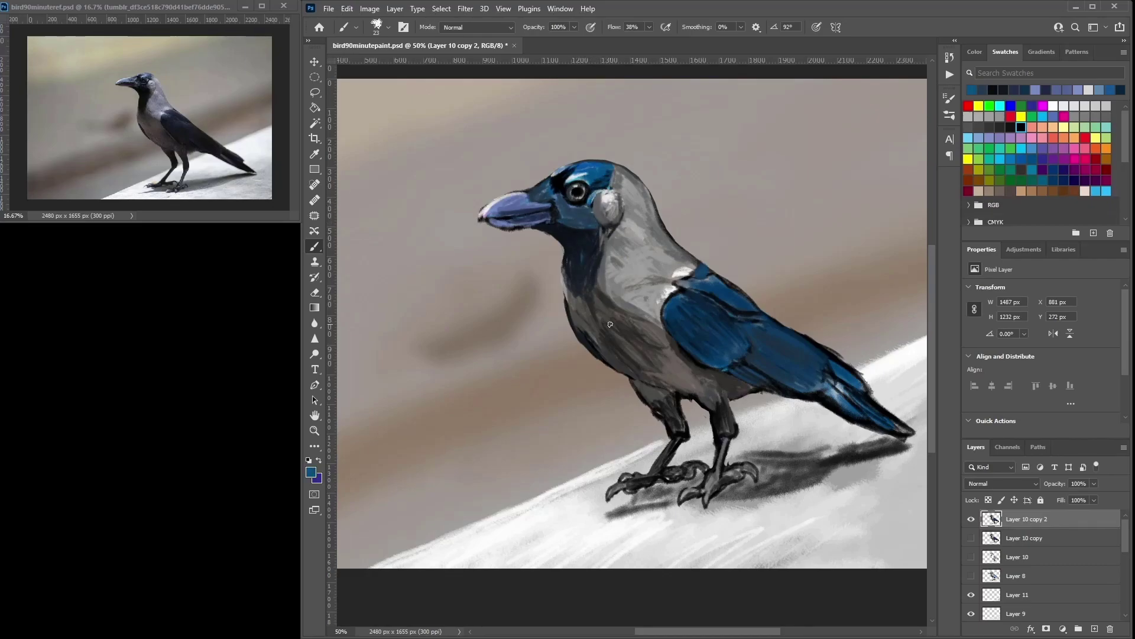
pyautogui.keyDown('alt'); pyautogui.click(580, 231); pyautogui.keyUp('alt')
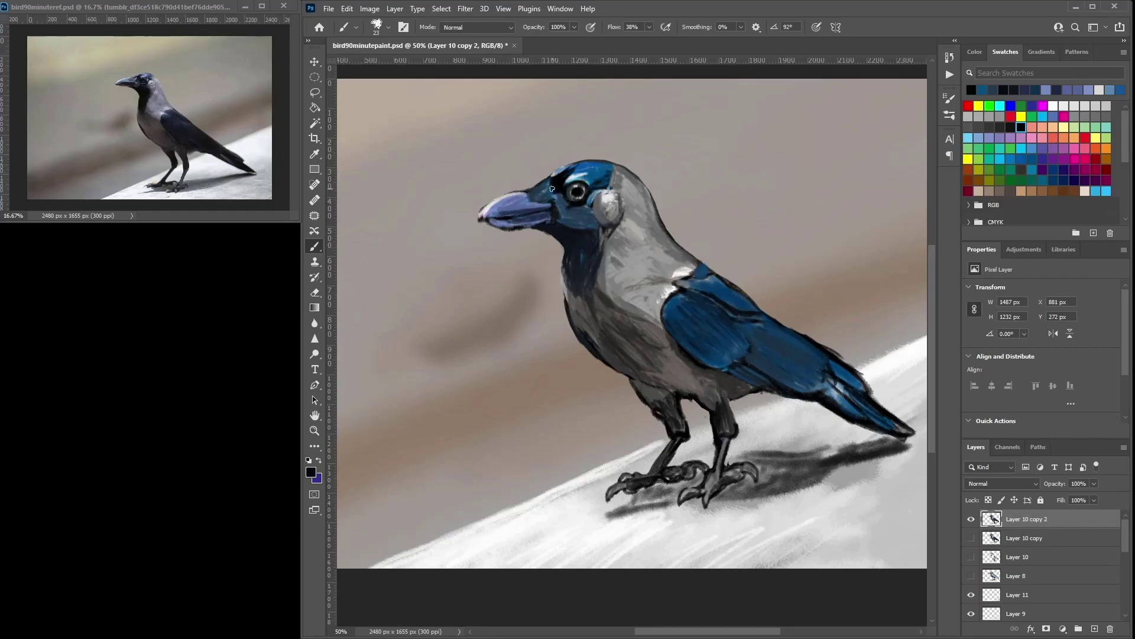
# Step: Refine the crown and the area behind the eye with sampled light and dark blues
pyautogui.keyDown('alt'); pyautogui.click(590, 174); pyautogui.keyUp('alt')
pyautogui.keyDown('alt'); pyautogui.click(590, 169); pyautogui.keyUp('alt')
pyautogui.keyDown('alt'); pyautogui.click(602, 187); pyautogui.keyUp('alt')
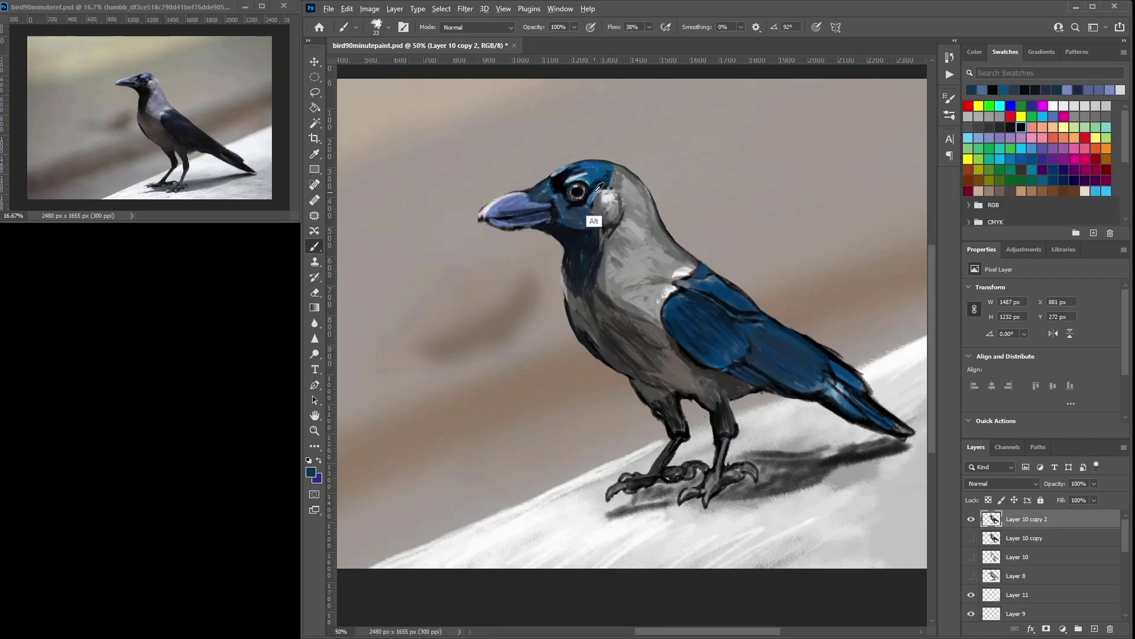
pyautogui.keyDown('alt'); pyautogui.click(601, 184); pyautogui.keyUp('alt')
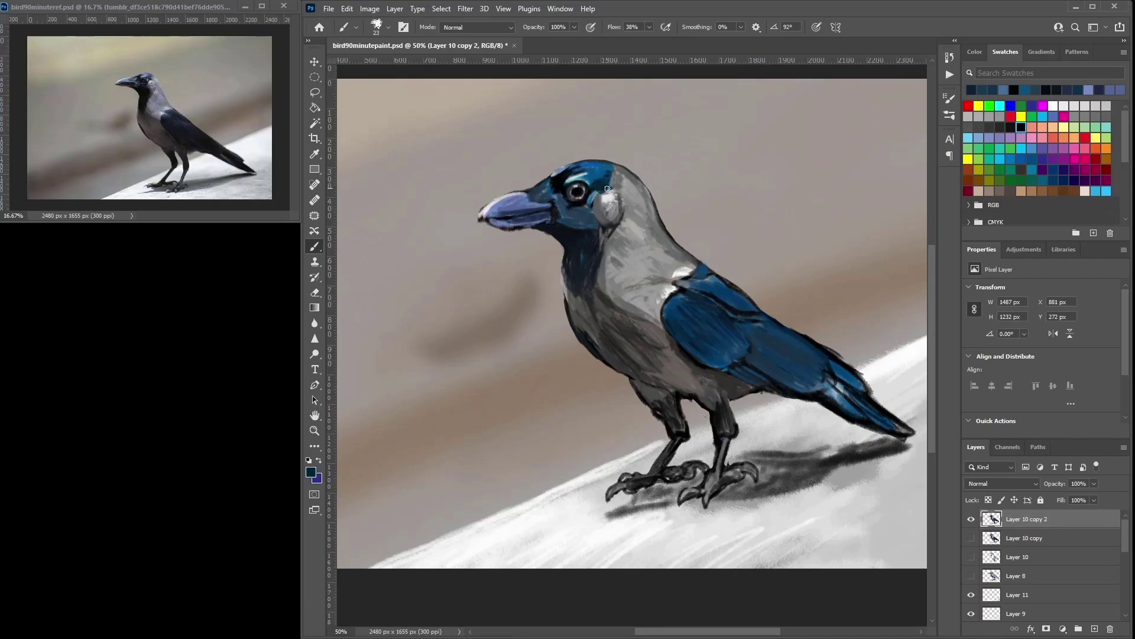
# Step: Blend the border between the blue face and the grey cheek patch with sampled greys, black and blues
pyautogui.keyDown('alt'); pyautogui.click(646, 235); pyautogui.keyUp('alt')
pyautogui.keyDown('alt'); pyautogui.click(607, 190); pyautogui.keyUp('alt')
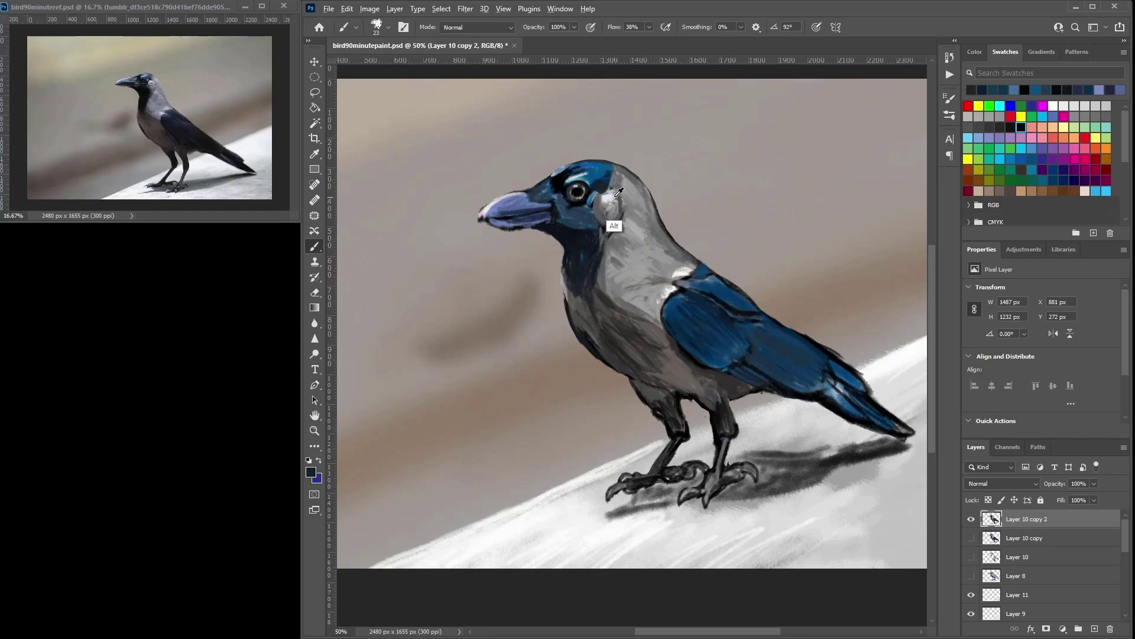
pyautogui.keyDown('alt'); pyautogui.click(606, 184); pyautogui.keyUp('alt')
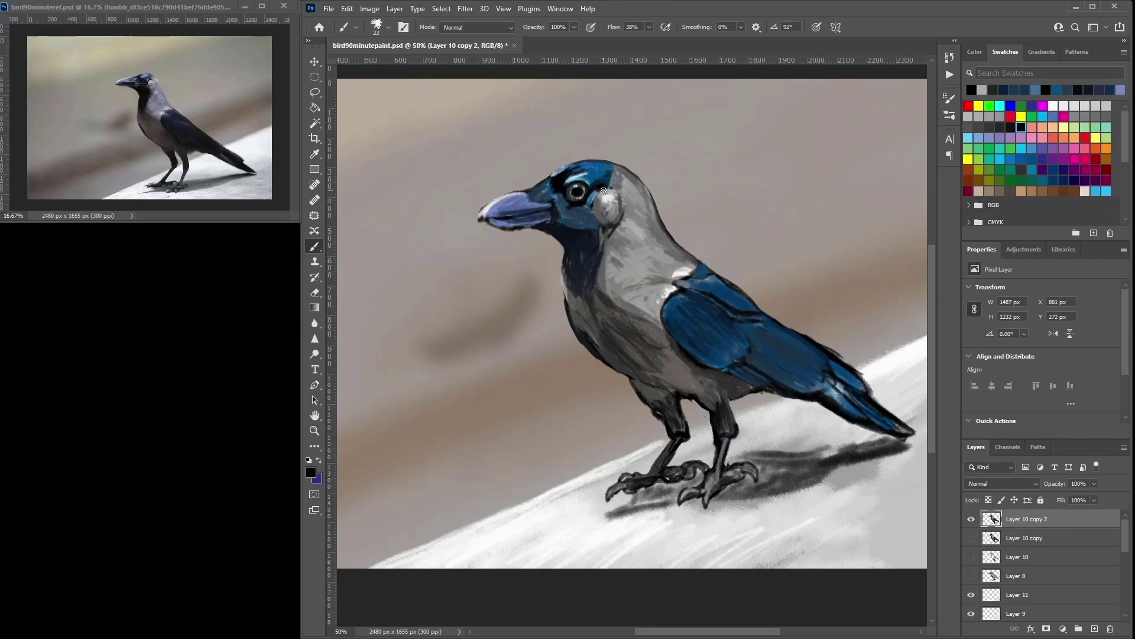
pyautogui.keyDown('alt'); pyautogui.click(601, 189); pyautogui.keyUp('alt')
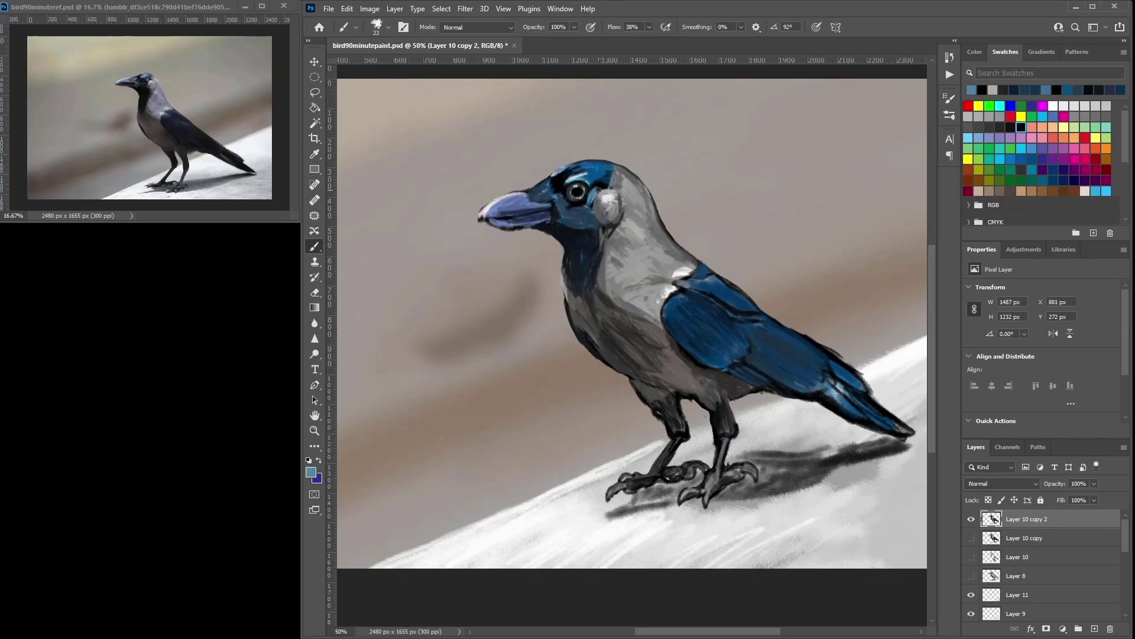
pyautogui.keyDown('alt'); pyautogui.click(594, 230); pyautogui.keyUp('alt')
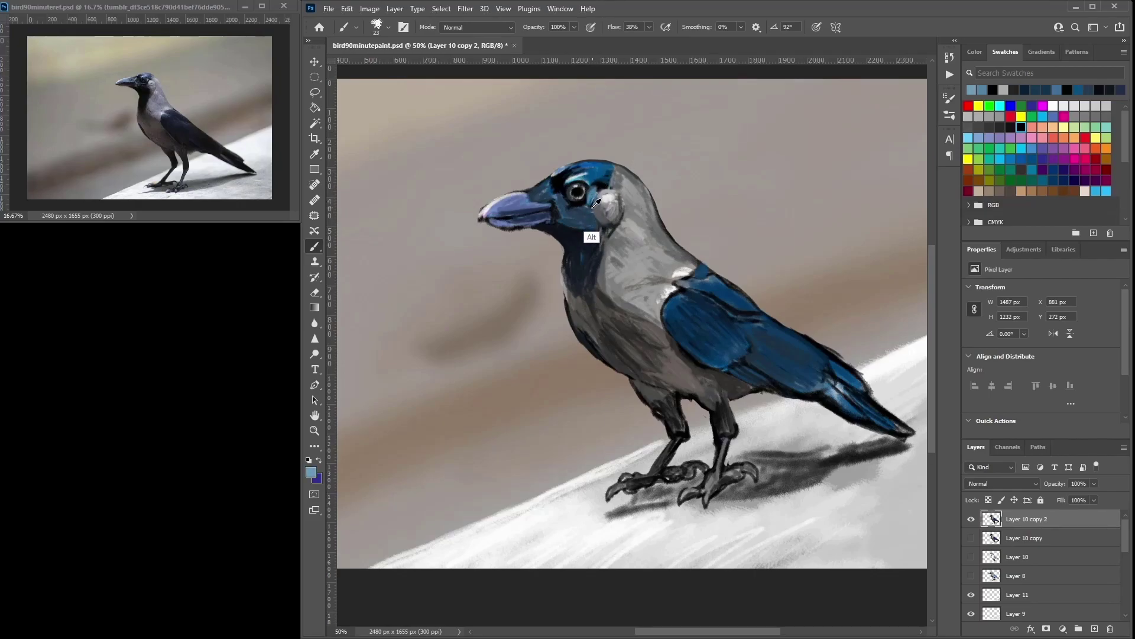
pyautogui.keyDown('alt'); pyautogui.click(596, 200); pyautogui.keyUp('alt')
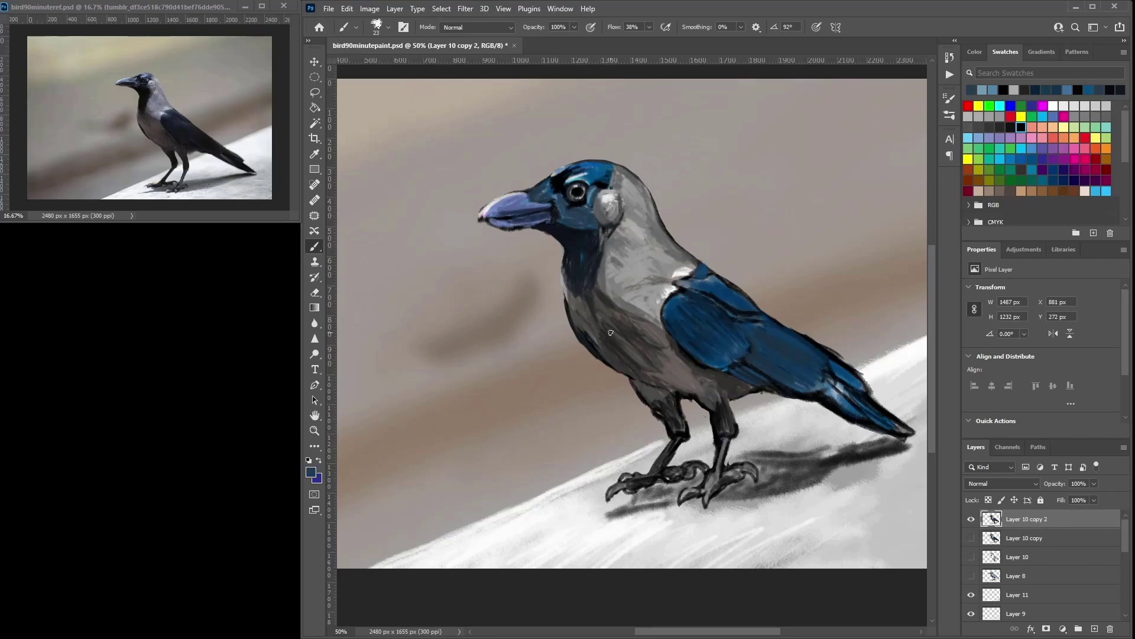
# Step: Paint the crow's iris brown from the swatches and touch up the eye with black and a sampled tone
pyautogui.click(1031, 190)
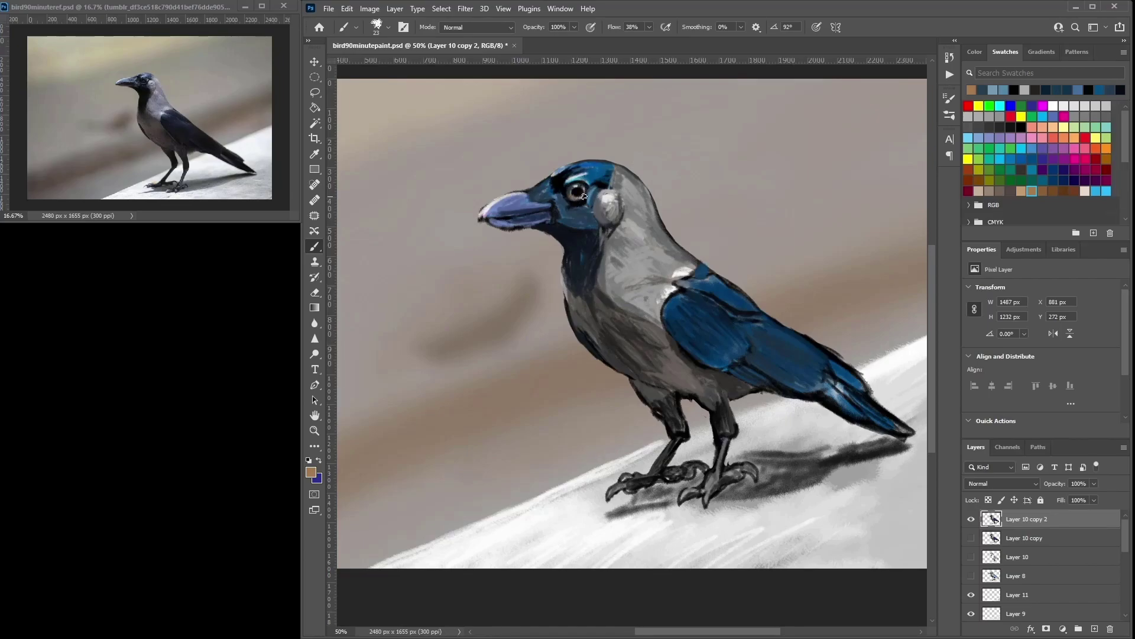
pyautogui.click(1021, 127)
pyautogui.keyDown('alt'); pyautogui.click(584, 204); pyautogui.keyUp('alt')
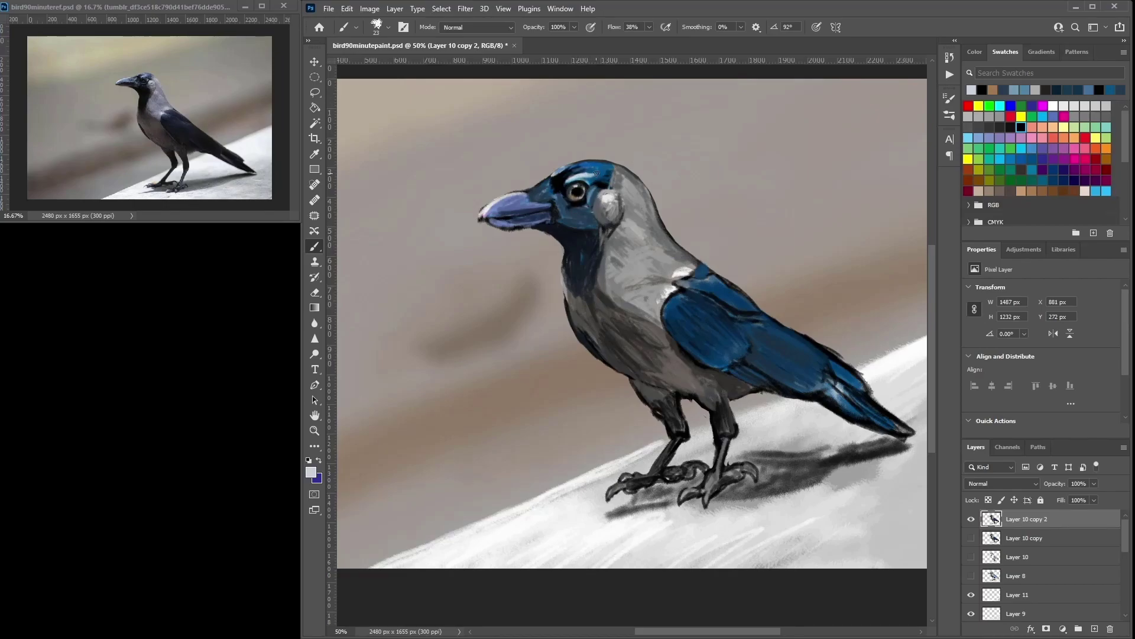
# Step: Tone down the bright highlight on the crown above the eye with sampled mid blues
pyautogui.keyDown('alt'); pyautogui.click(588, 171); pyautogui.keyUp('alt')
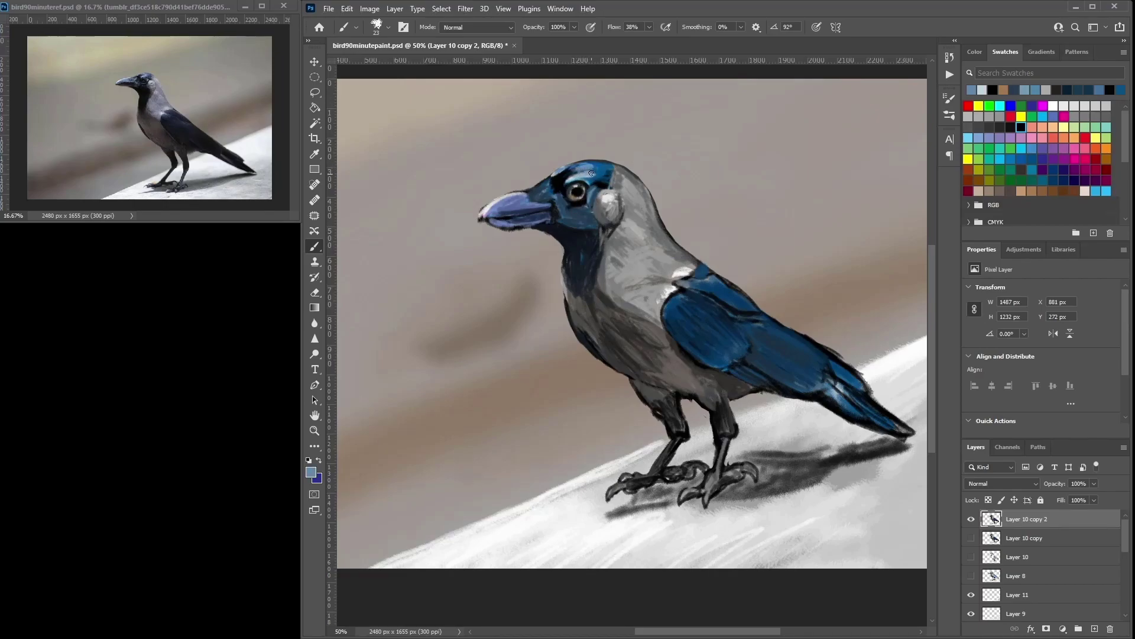
pyautogui.moveTo(590, 168); pyautogui.dragTo(588, 162)
pyautogui.keyDown('alt'); pyautogui.click(594, 202); pyautogui.keyUp('alt')
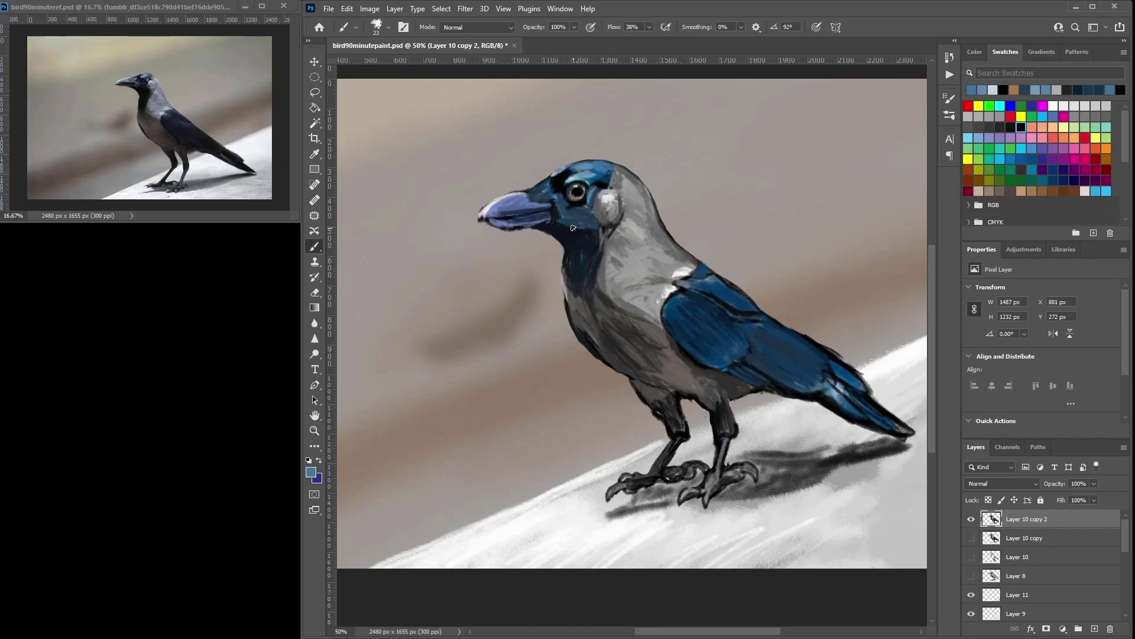
# Step: Blend the throat and its border with the grey neck and breast using sampled dark blues and greys plus a dark swatch
pyautogui.keyDown('alt'); pyautogui.click(573, 250); pyautogui.keyUp('alt')
pyautogui.keyDown('alt'); pyautogui.click(583, 260); pyautogui.keyUp('alt')
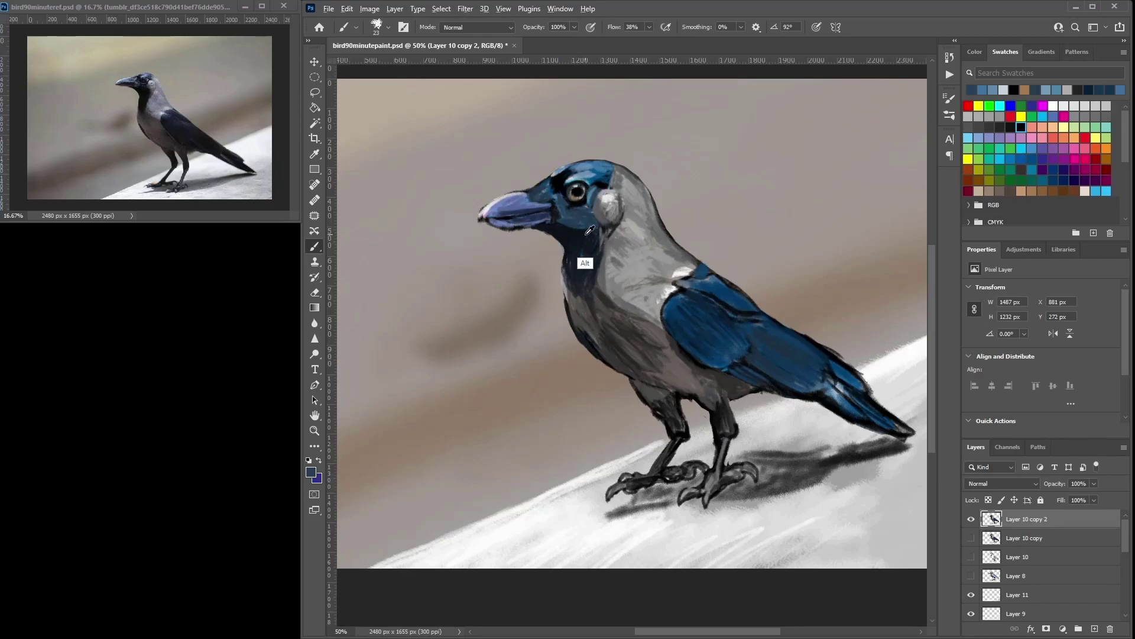
pyautogui.keyDown('alt'); pyautogui.click(610, 259); pyautogui.keyUp('alt')
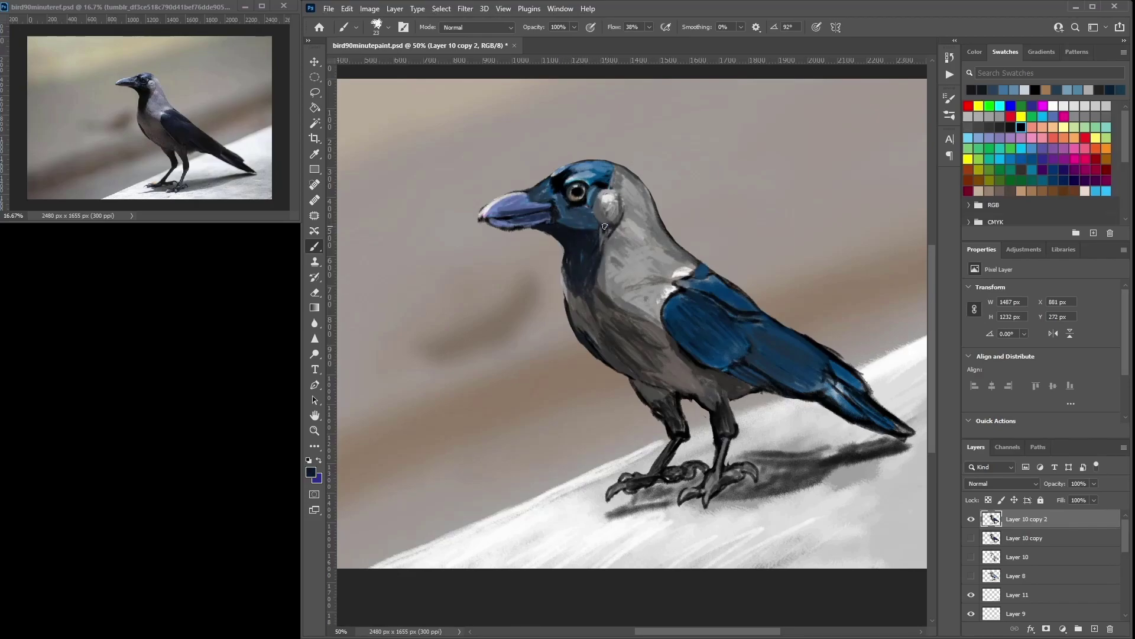
pyautogui.keyDown('alt'); pyautogui.click(603, 228); pyautogui.keyUp('alt')
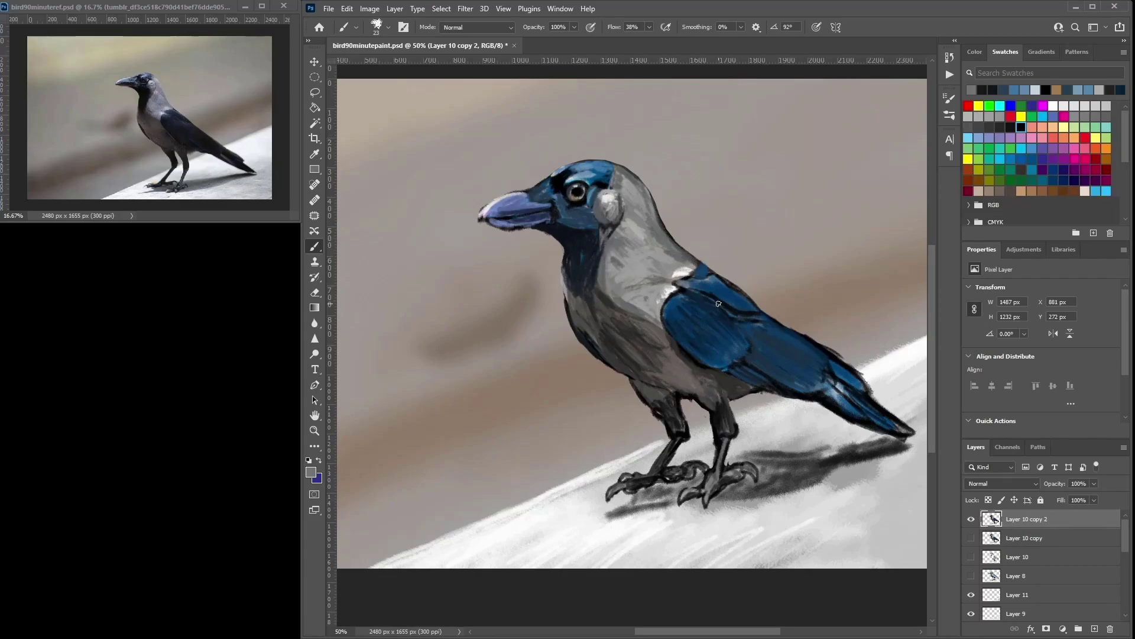
pyautogui.click(1013, 125)
pyautogui.keyDown('alt'); pyautogui.click(650, 330); pyautogui.keyUp('alt')
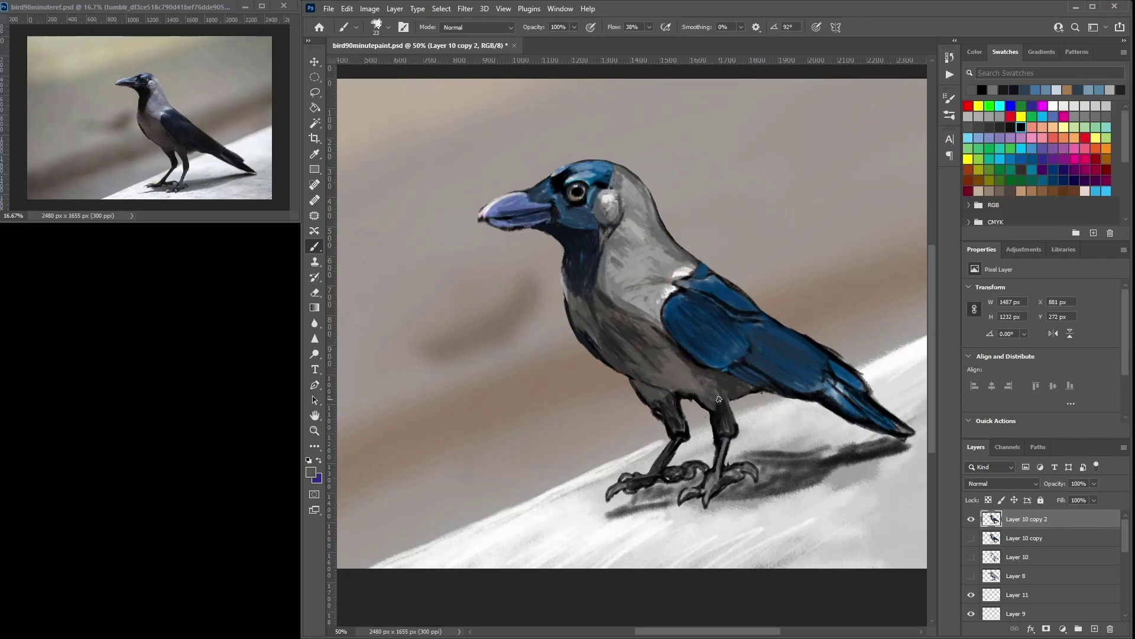
# Step: Deepen the feather shading across the middle of the wing with black, grey and sampled dark blues
pyautogui.hotkey('ctrl', '-')
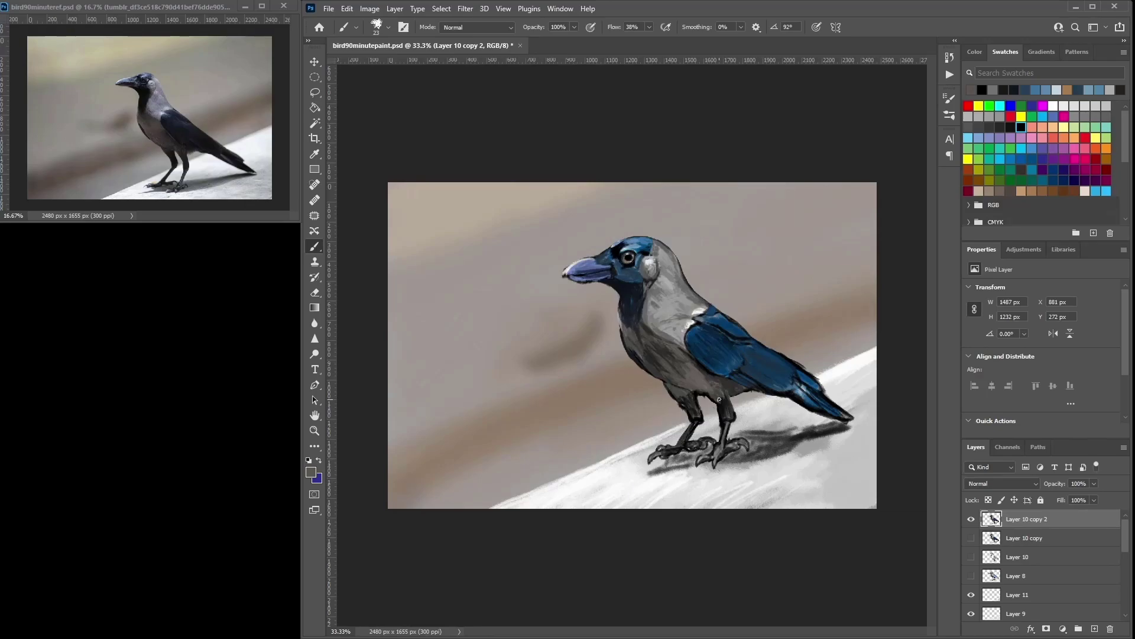
pyautogui.keyDown('alt'); pyautogui.click(751, 367); pyautogui.keyUp('alt')
pyautogui.click(1022, 125)
pyautogui.moveTo(743, 360); pyautogui.dragTo(738, 344)
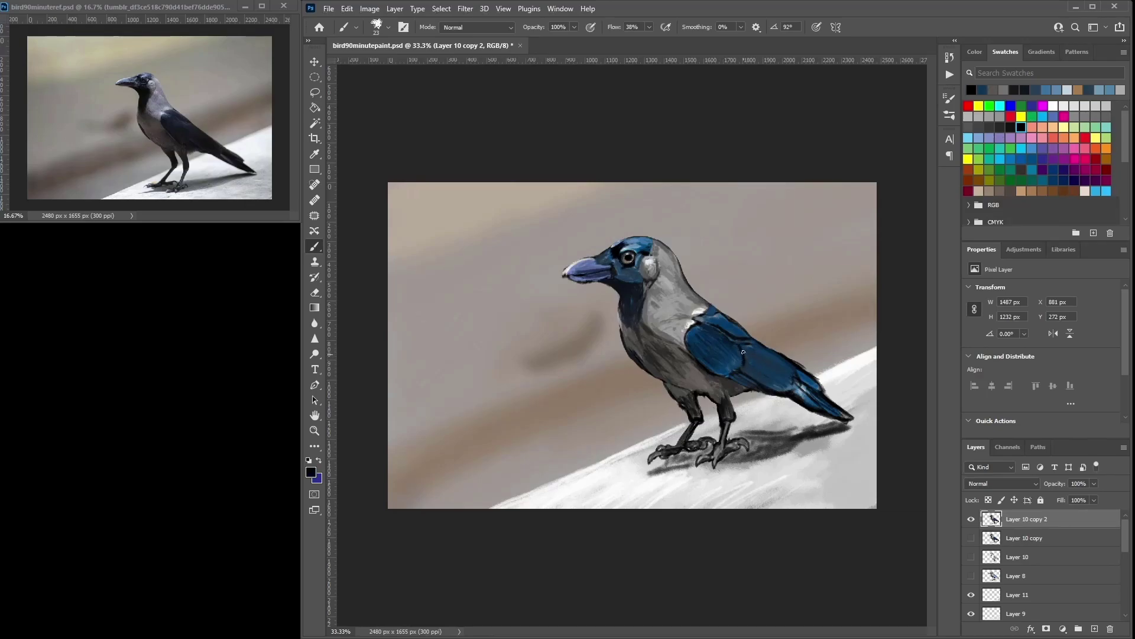
pyautogui.keyDown('alt'); pyautogui.click(758, 377); pyautogui.keyUp('alt')
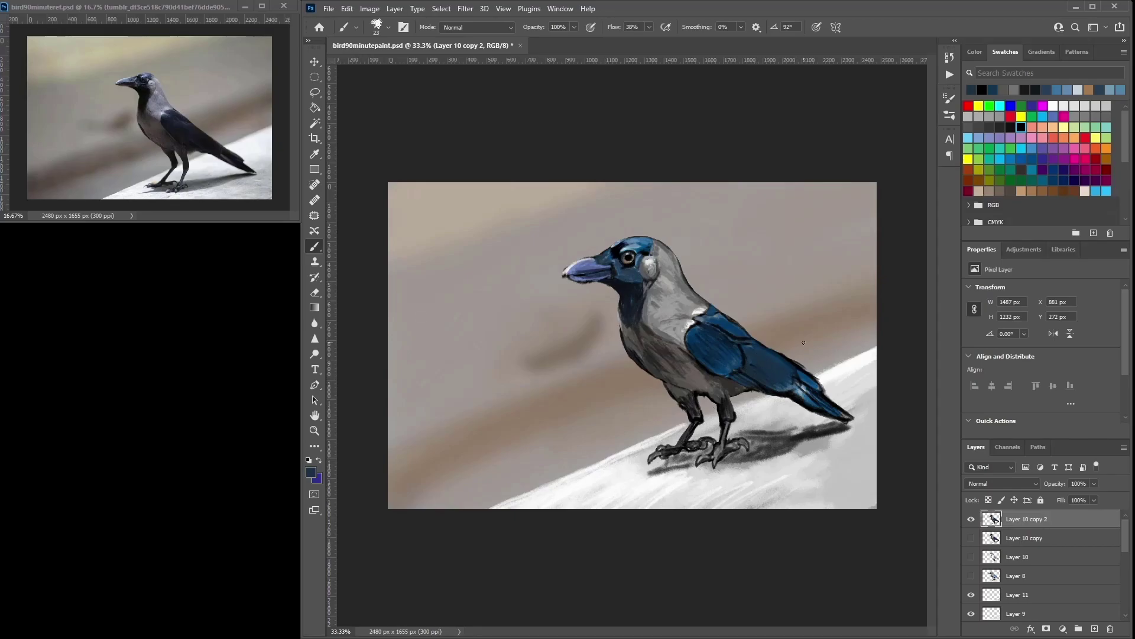
pyautogui.click(1086, 117)
pyautogui.keyDown('alt'); pyautogui.click(751, 360); pyautogui.keyUp('alt')
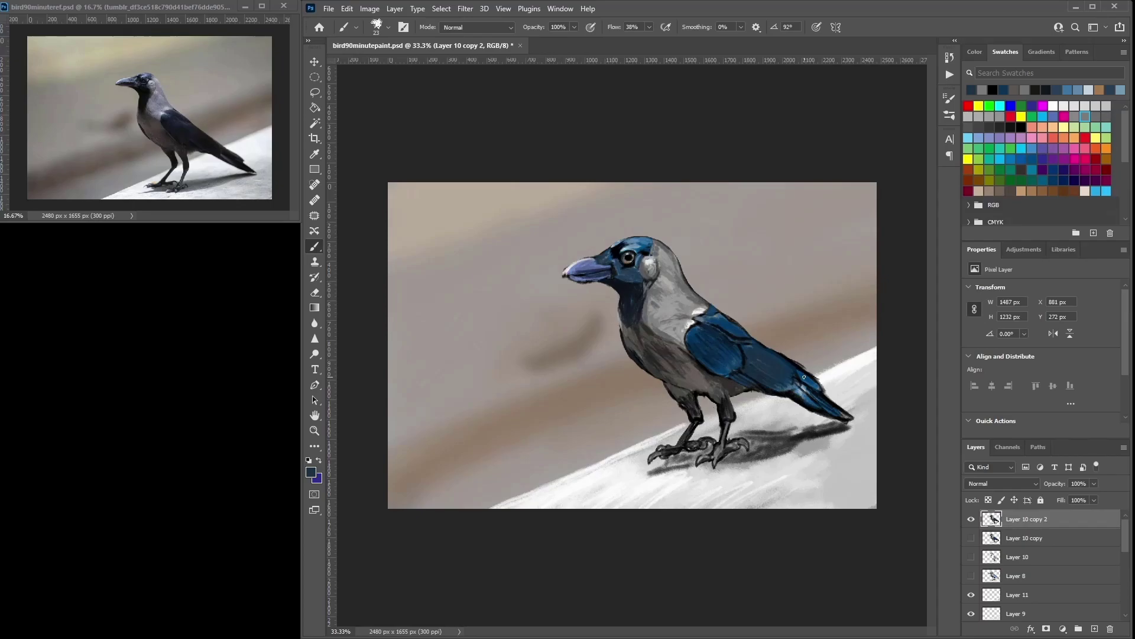
# Step: Set the brush size to 29 and work grey and sampled dark blue into the wing feathers
pyautogui.click(1000, 116)
pyautogui.rightClick(750, 335)
pyautogui.moveTo(818, 367); pyautogui.dragTo(820, 367)
pyautogui.moveTo(708, 339); pyautogui.dragTo(730, 355)
pyautogui.keyDown('alt'); pyautogui.click(725, 343); pyautogui.keyUp('alt')
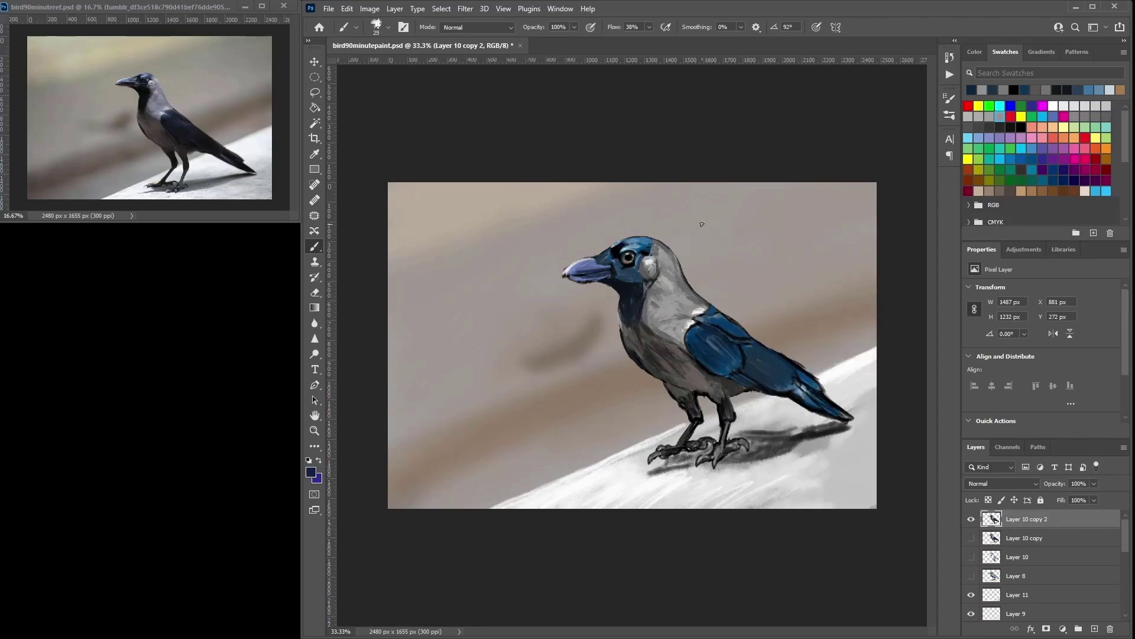
# Step: Soften the upper wing and shoulder feathers with light grey and sampled muted blues
pyautogui.click(1095, 106)
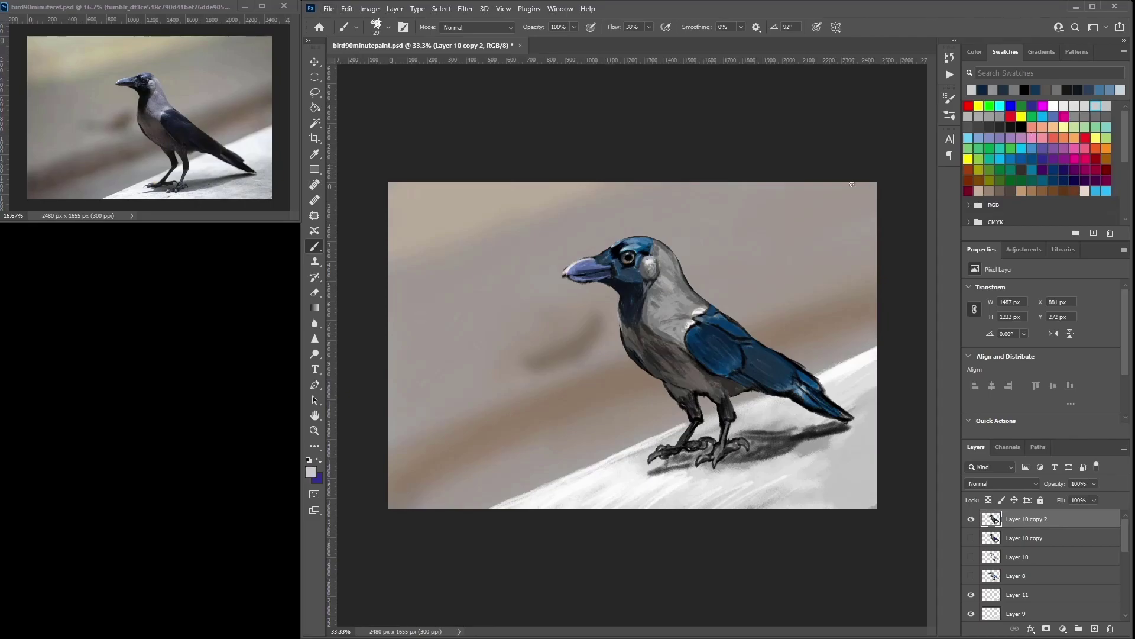
pyautogui.keyDown('alt'); pyautogui.click(730, 342); pyautogui.keyUp('alt')
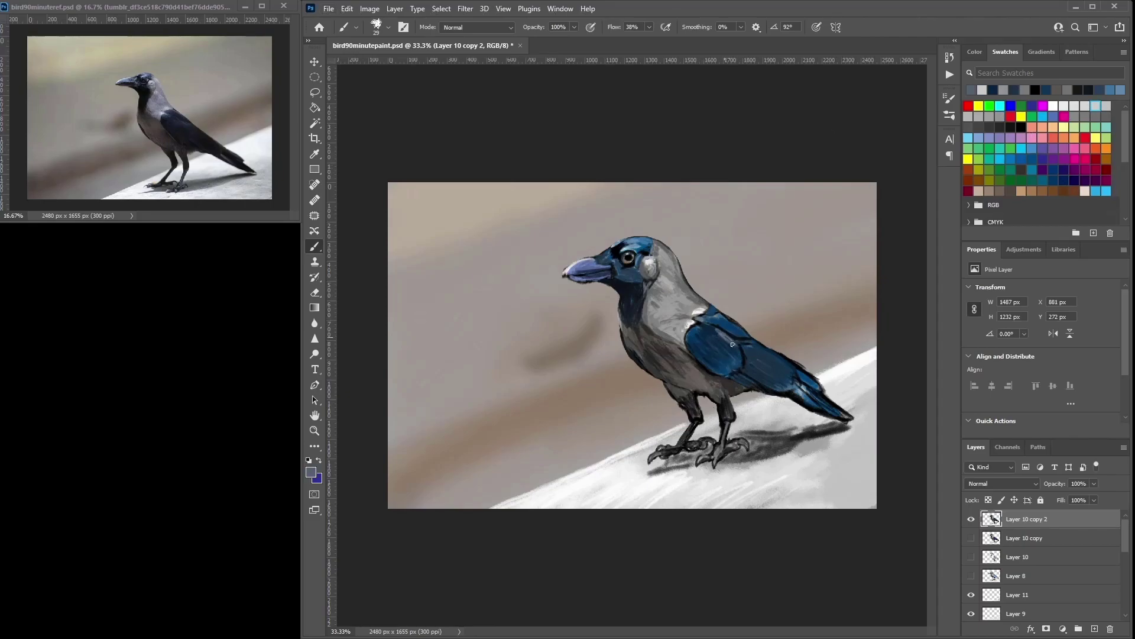
pyautogui.keyDown('alt'); pyautogui.click(728, 338); pyautogui.keyUp('alt')
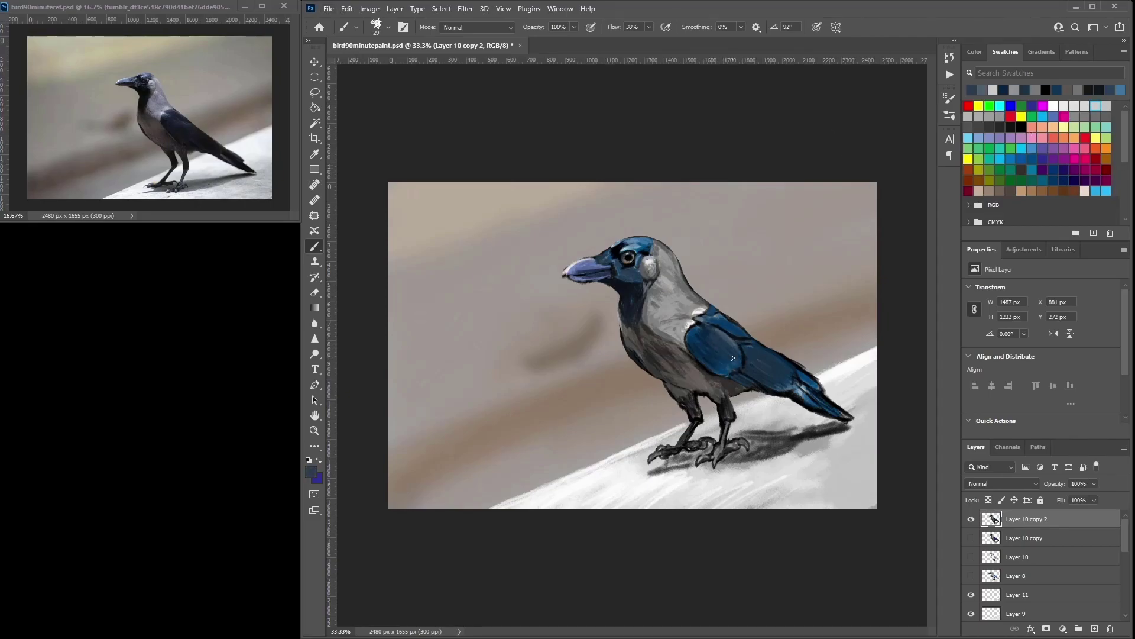
pyautogui.keyDown('alt'); pyautogui.click(721, 350); pyautogui.keyUp('alt')
pyautogui.moveTo(721, 352); pyautogui.dragTo(702, 335)
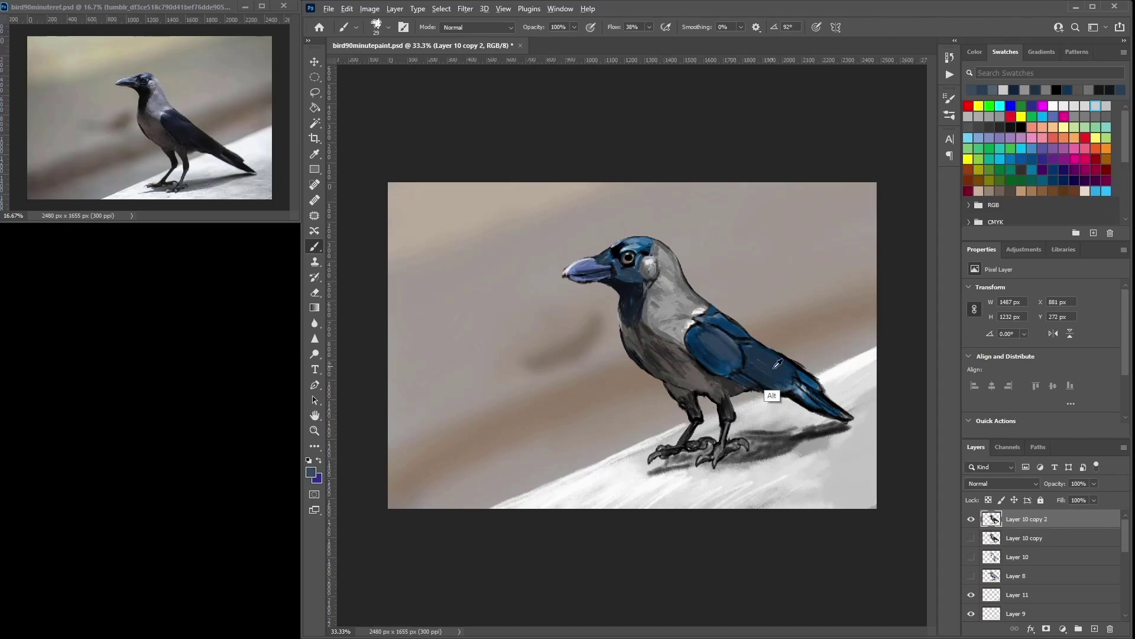
# Step: Choose a darker blue-black based on the wing colour and darken the wing's upper edge and the tail
pyautogui.keyDown('alt'); pyautogui.click(781, 364); pyautogui.keyUp('alt')
pyautogui.click(311, 472)
pyautogui.click(116, 398)
pyautogui.click(285, 270)
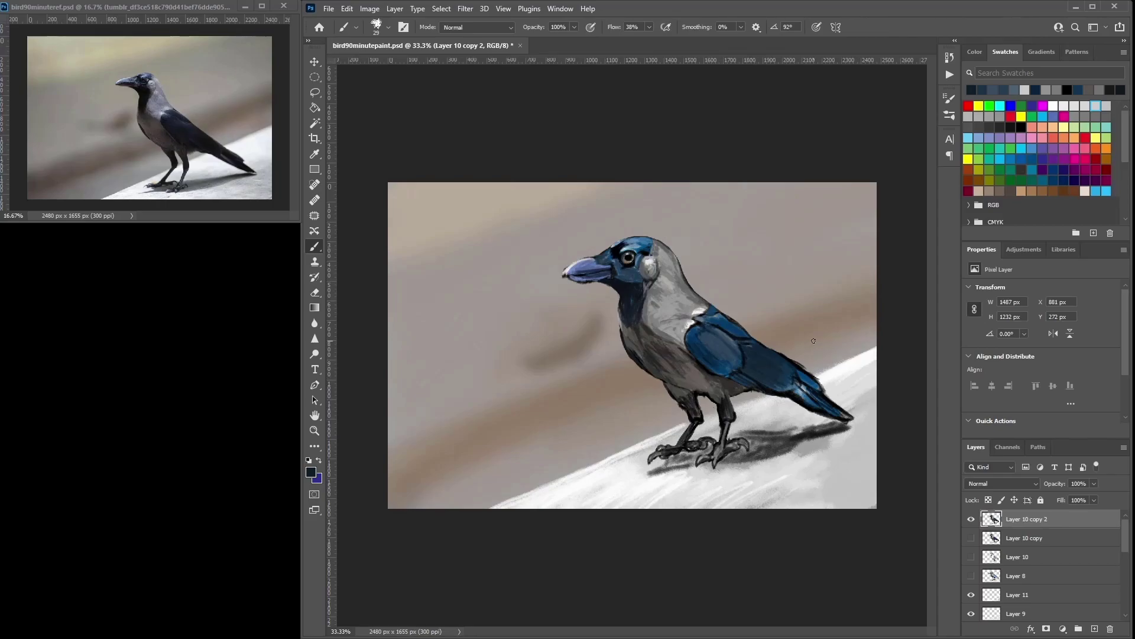
pyautogui.moveTo(720, 320); pyautogui.dragTo(718, 311)
pyautogui.moveTo(826, 404); pyautogui.dragTo(847, 417)
# Step: Blend the bright blue tail feathers and the wing's lower edge with sampled dark blues
pyautogui.keyDown('alt'); pyautogui.click(790, 396); pyautogui.keyUp('alt')
pyautogui.moveTo(804, 375); pyautogui.dragTo(820, 407)
pyautogui.keyDown('alt'); pyautogui.click(798, 398); pyautogui.keyUp('alt')
pyautogui.keyDown('alt'); pyautogui.click(804, 403); pyautogui.keyUp('alt')
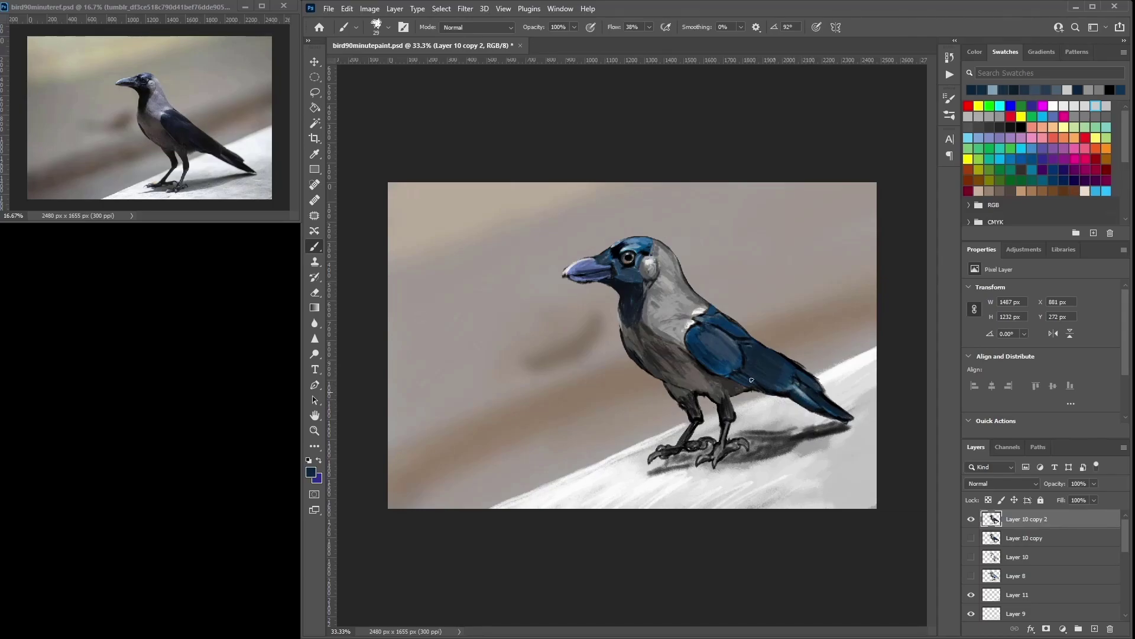
pyautogui.keyDown('alt'); pyautogui.click(748, 386); pyautogui.keyUp('alt')
pyautogui.keyDown('alt'); pyautogui.click(744, 388); pyautogui.keyUp('alt')
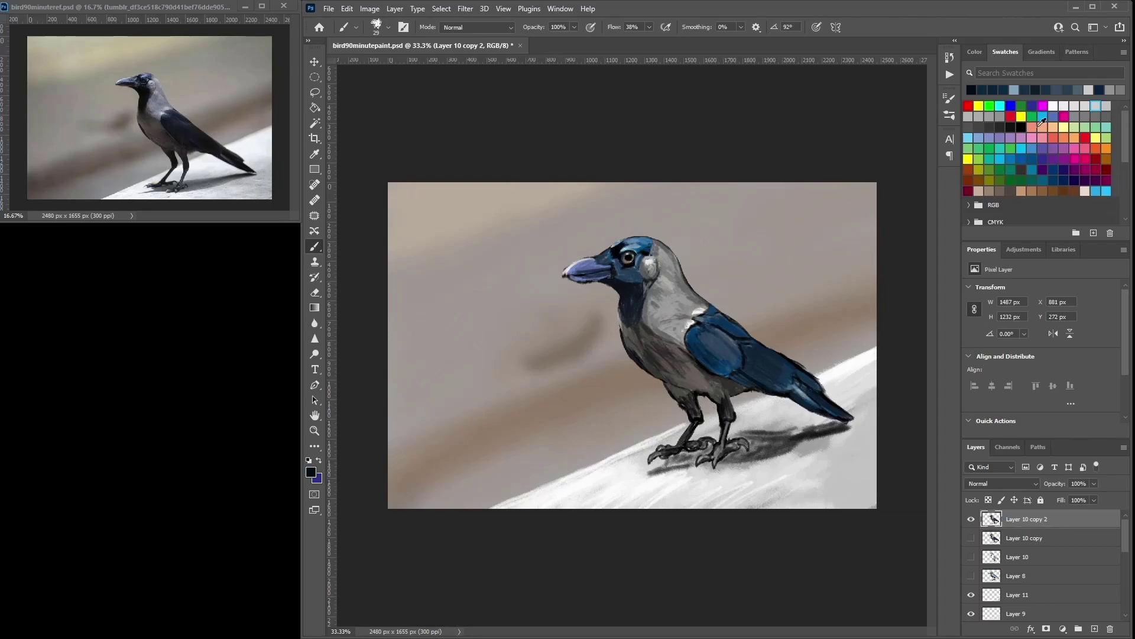
# Step: Refine the base of the beak and the area in front of the eye with sampled purple, black, dark grey and blue
pyautogui.click(990, 116)
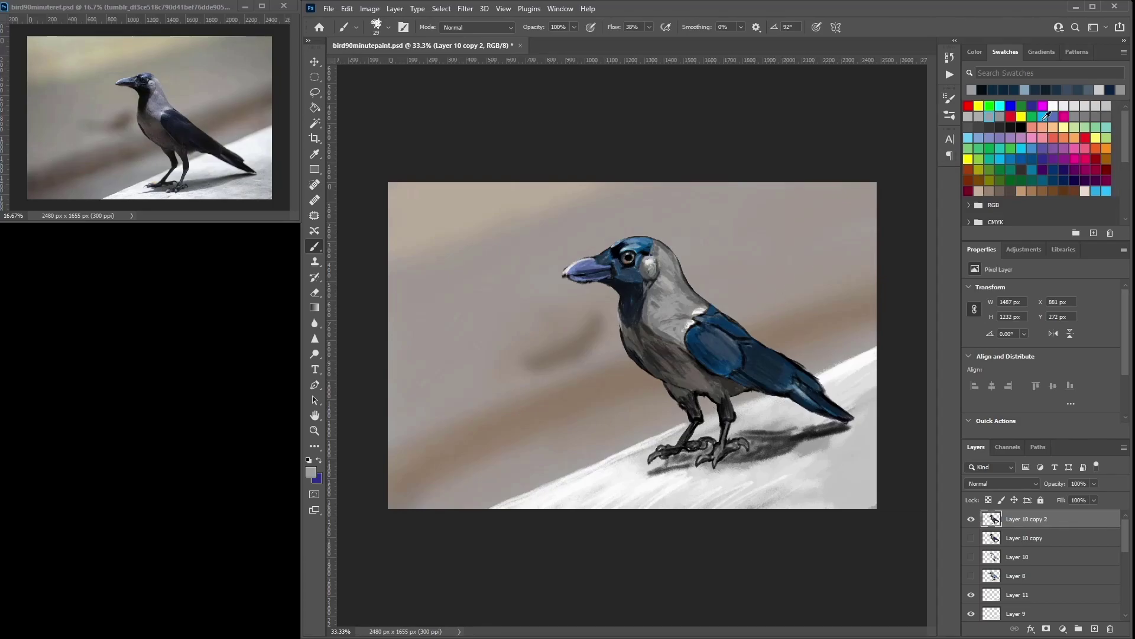
pyautogui.keyDown('alt'); pyautogui.click(593, 267); pyautogui.keyUp('alt')
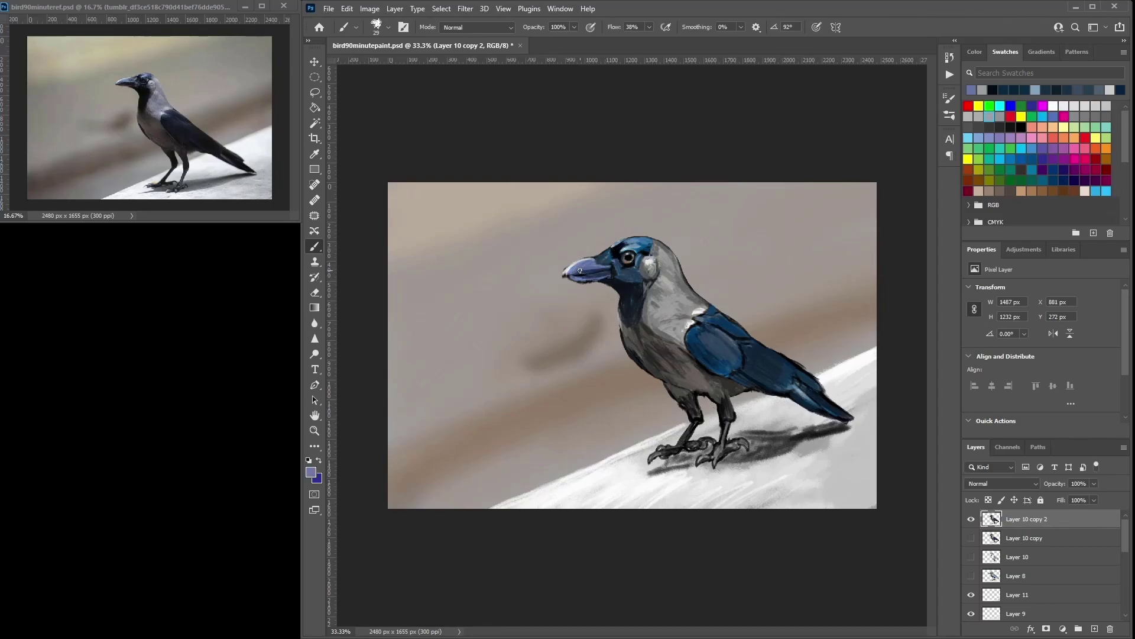
pyautogui.keyDown('alt'); pyautogui.click(609, 261); pyautogui.keyUp('alt')
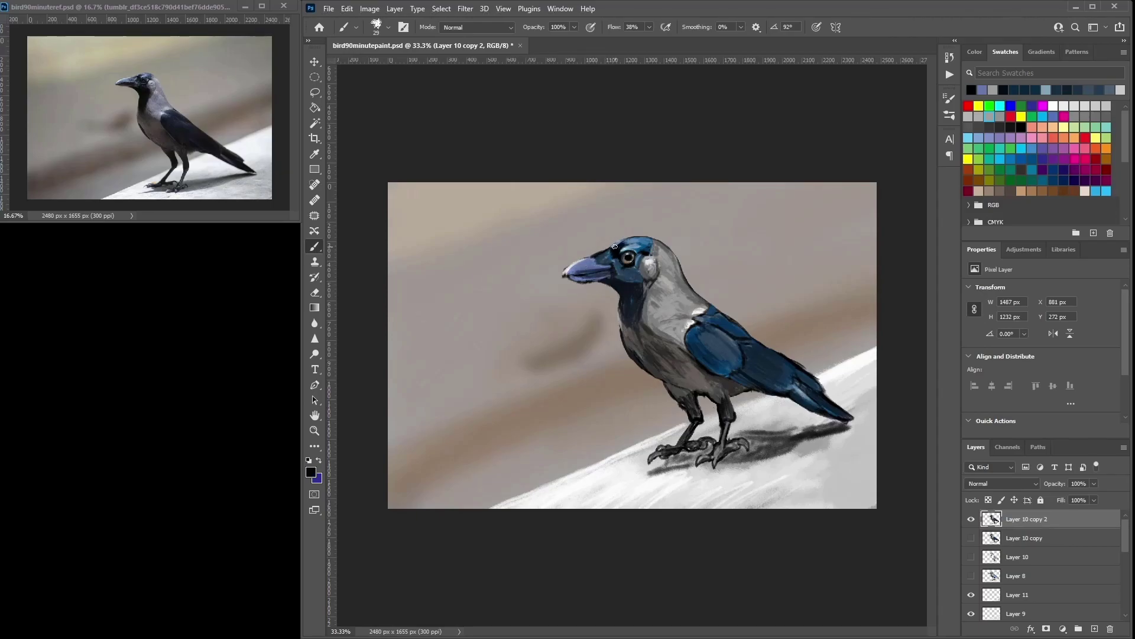
pyautogui.keyDown('alt'); pyautogui.click(606, 263); pyautogui.keyUp('alt')
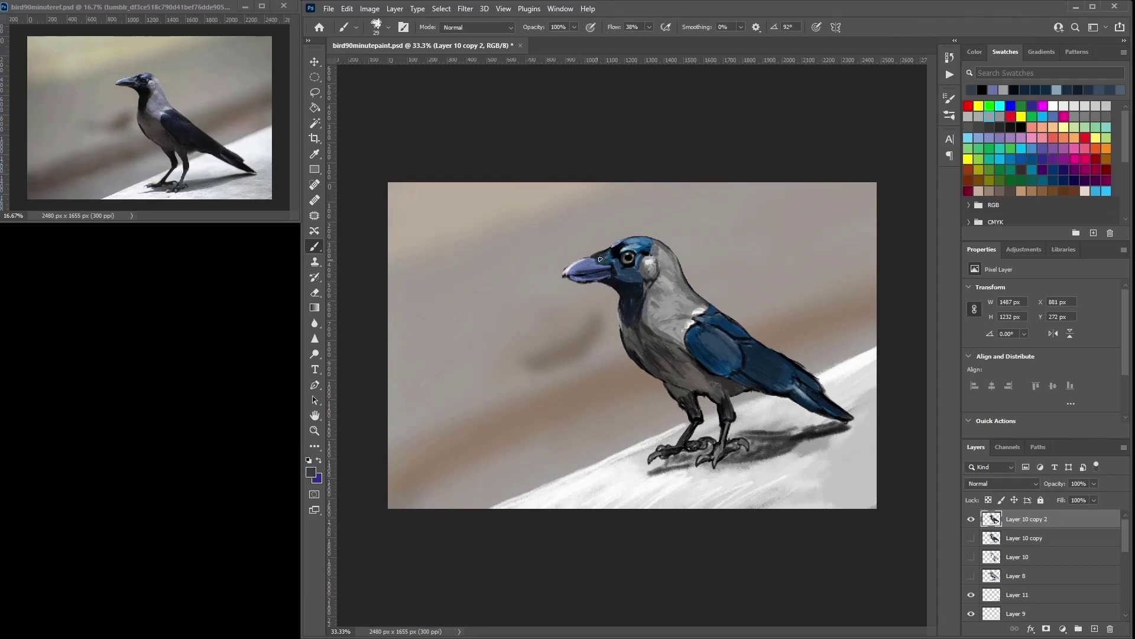
pyautogui.keyDown('alt'); pyautogui.click(612, 259); pyautogui.keyUp('alt')
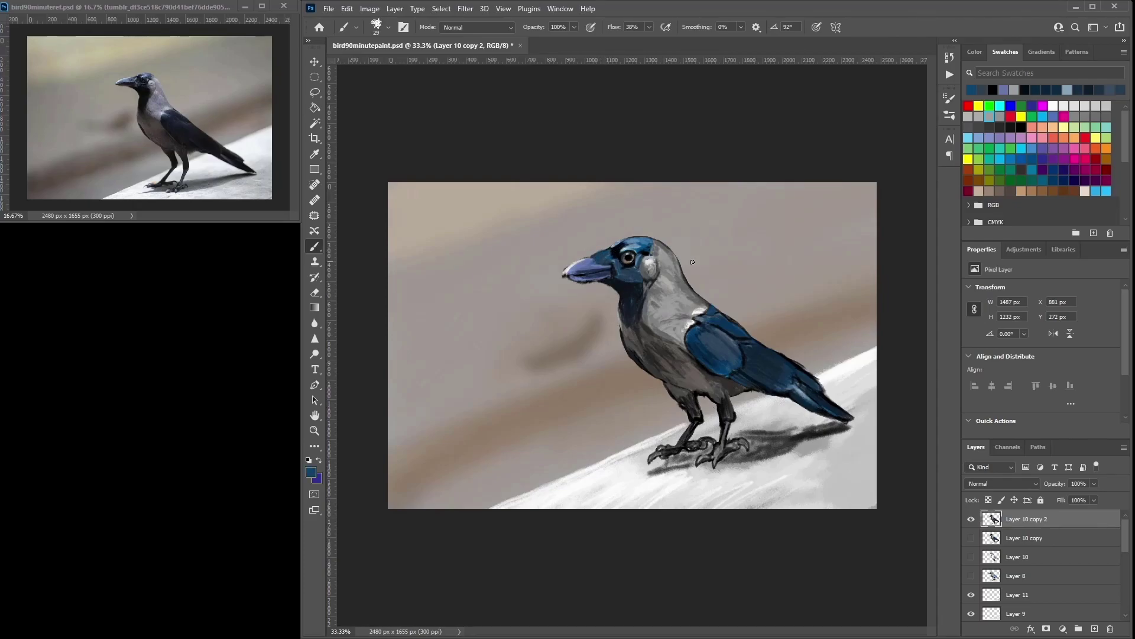
# Step: Add a pale highlight along the upper beak using sampled blue and light grey tones
pyautogui.keyDown('alt'); pyautogui.click(587, 275); pyautogui.keyUp('alt')
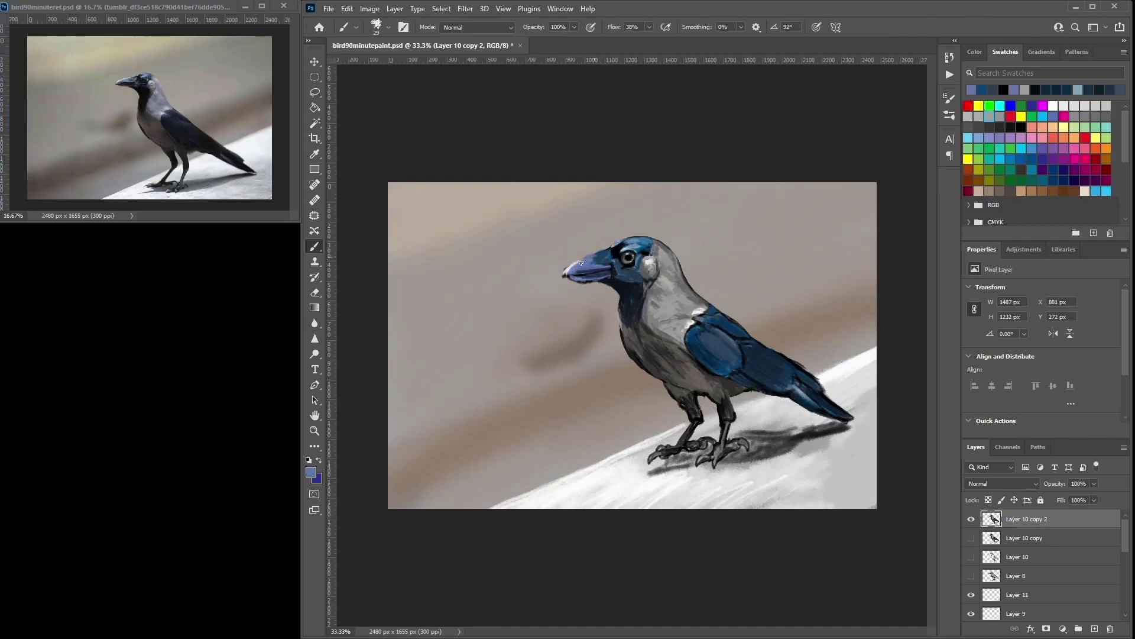
pyautogui.keyDown('alt'); pyautogui.click(576, 262); pyautogui.keyUp('alt')
pyautogui.keyDown('alt'); pyautogui.click(582, 266); pyautogui.keyUp('alt')
pyautogui.keyDown('alt'); pyautogui.click(577, 262); pyautogui.keyUp('alt')
pyautogui.moveTo(576, 266)
pyautogui.mouseDown()
pyautogui.moveTo(568, 272)
pyautogui.moveTo(576, 267)
pyautogui.mouseUp()
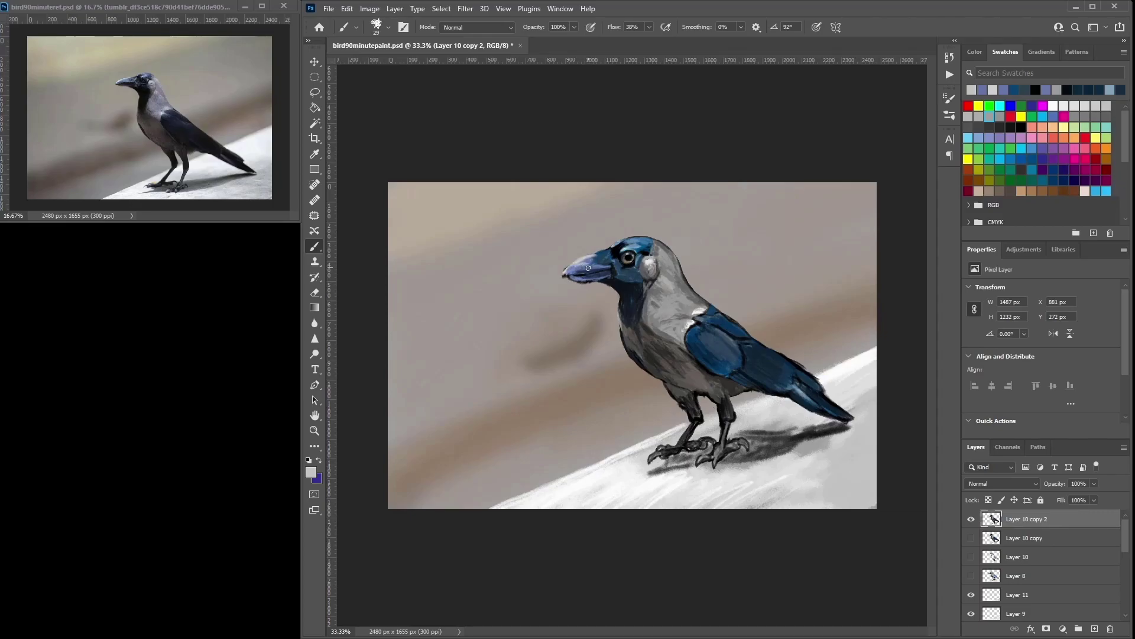
# Step: Blend the upper beak with sampled purple and shade the lower beak with a sampled dark blue
pyautogui.keyDown('alt'); pyautogui.click(582, 267); pyautogui.keyUp('alt')
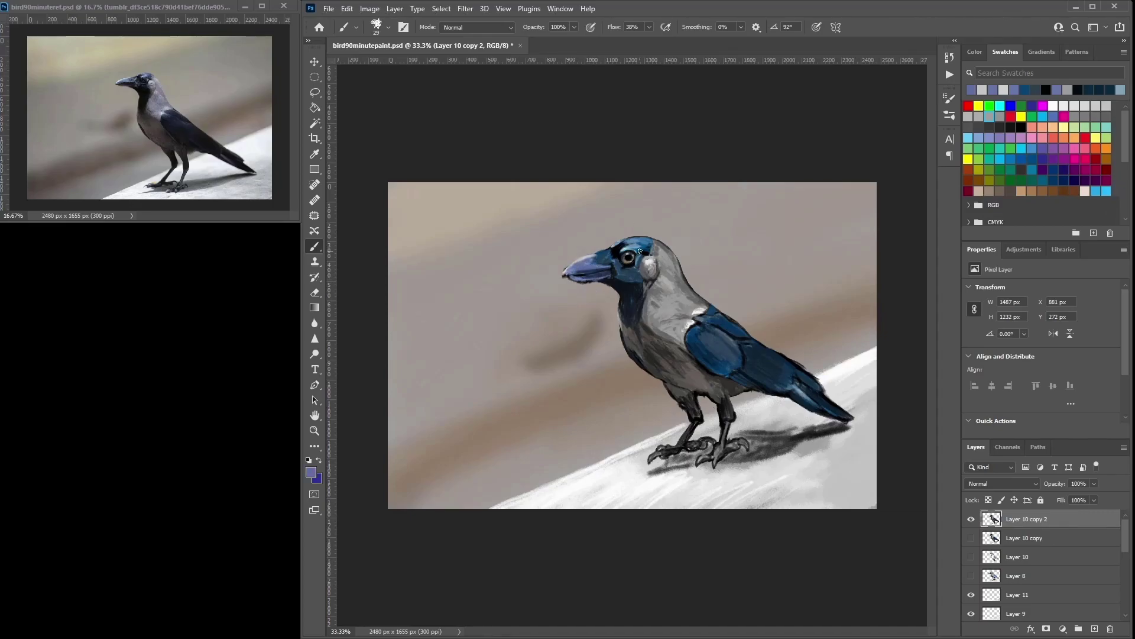
pyautogui.keyDown('alt'); pyautogui.click(583, 279); pyautogui.keyUp('alt')
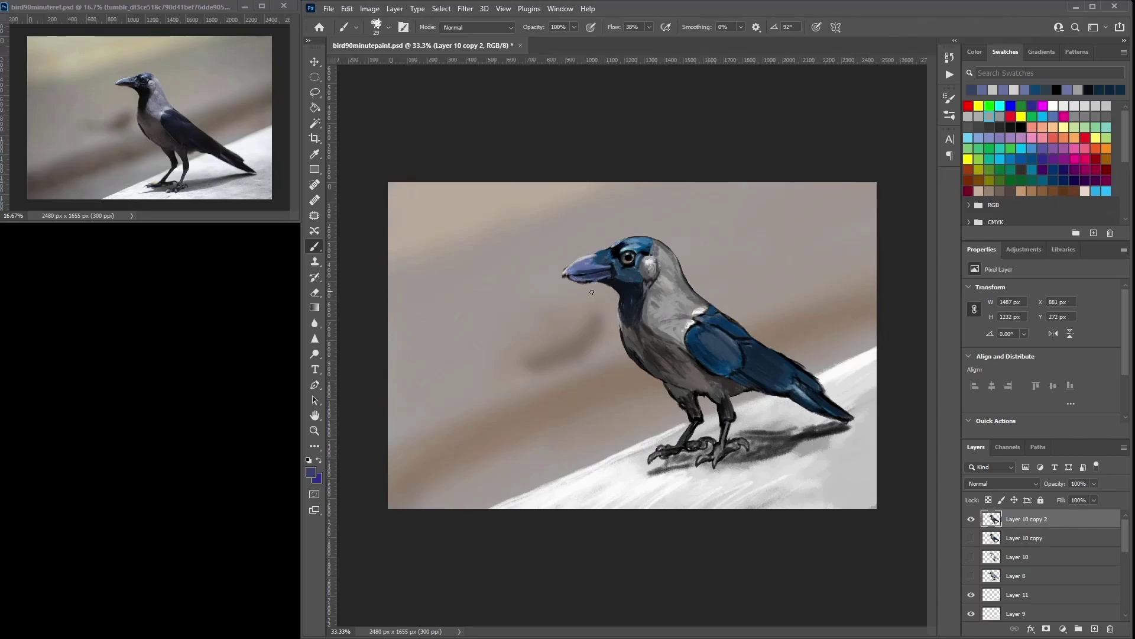
pyautogui.moveTo(589, 278); pyautogui.dragTo(578, 280)
# Step: Touch up the underside of the tail tip and darken the crow's front leg with sampled dark tones
pyautogui.keyDown('alt'); pyautogui.click(620, 301); pyautogui.keyUp('alt')
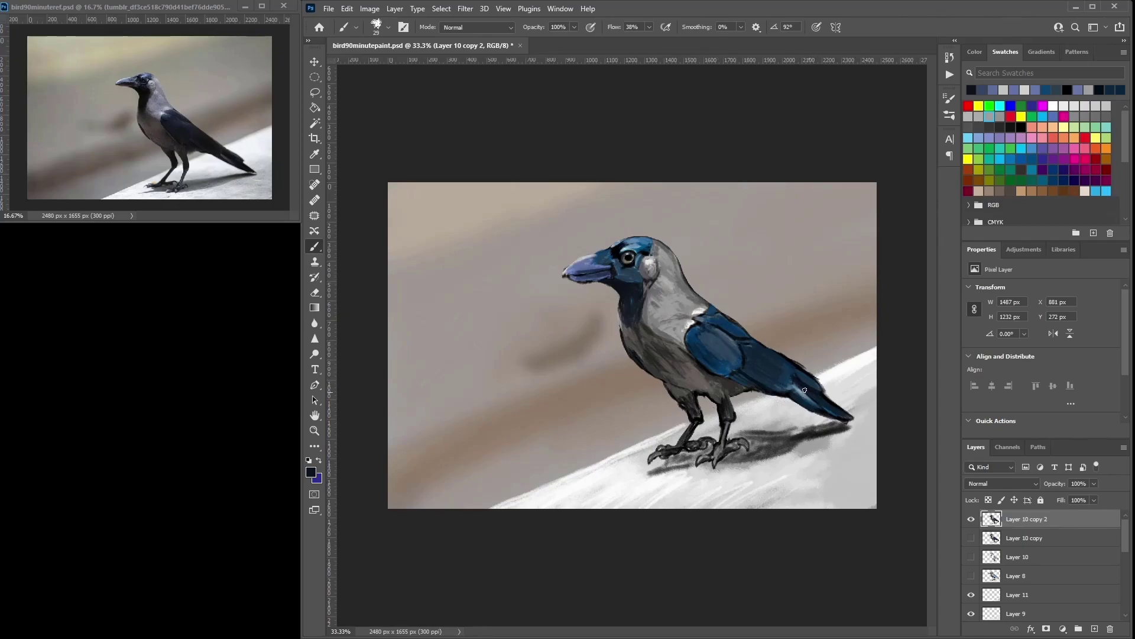
pyautogui.moveTo(825, 427); pyautogui.dragTo(848, 426)
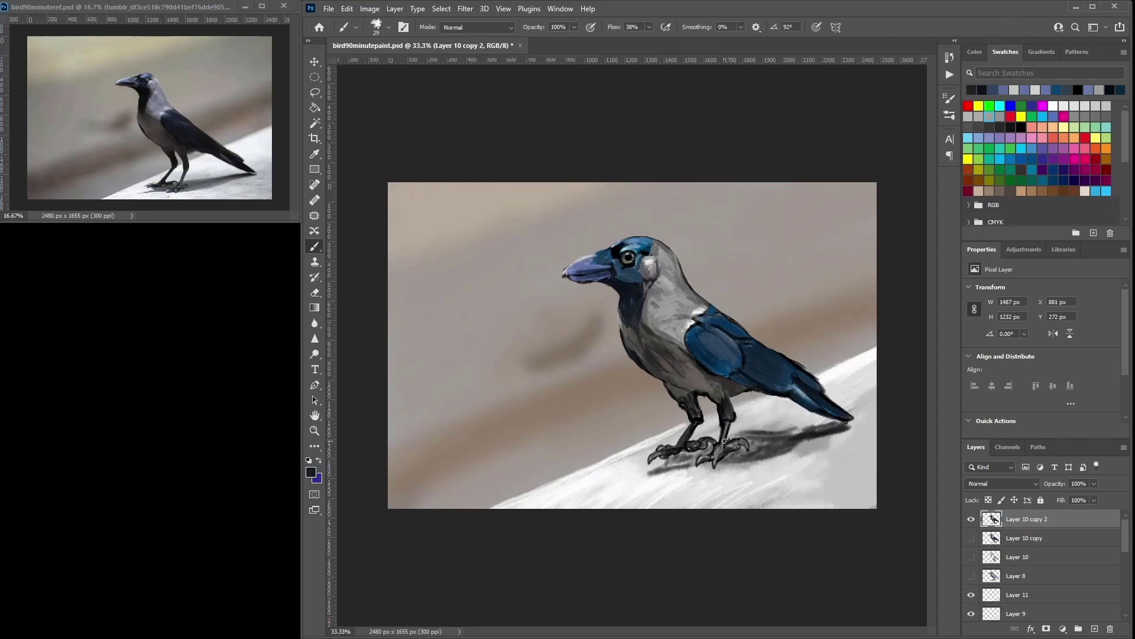
pyautogui.keyDown('alt'); pyautogui.click(727, 448); pyautogui.keyUp('alt')
pyautogui.moveTo(730, 421); pyautogui.dragTo(722, 441)
# Step: Extend the middle toe of the front foot and rework its shading with black and sampled greys
pyautogui.click(1020, 127)
pyautogui.keyDown('alt'); pyautogui.click(716, 467); pyautogui.keyUp('alt')
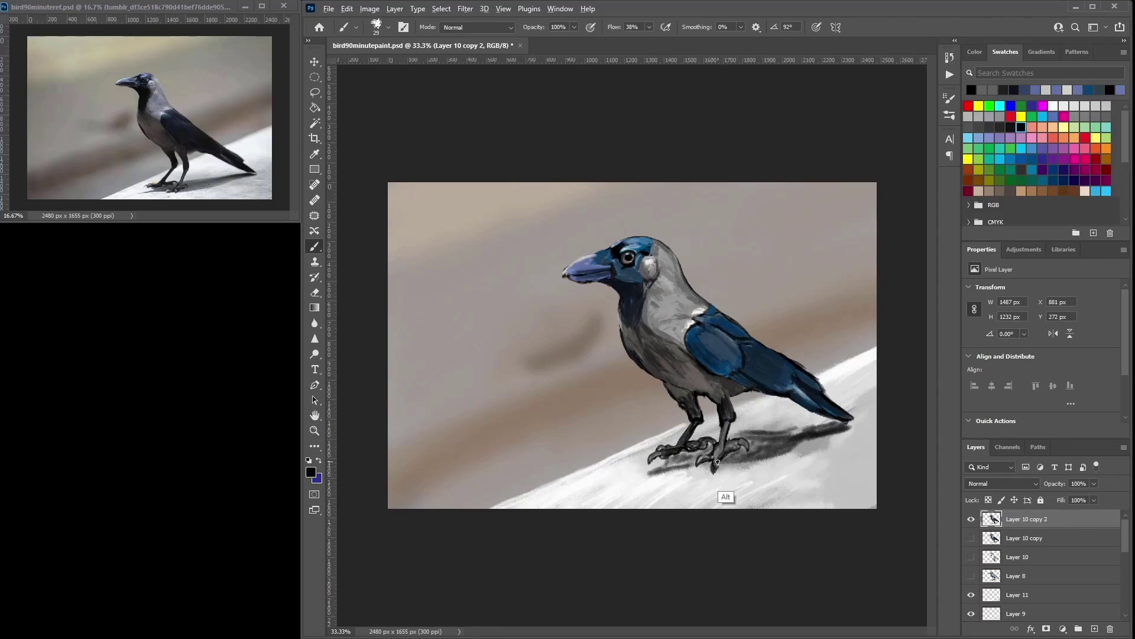
pyautogui.keyDown('alt'); pyautogui.click(718, 459); pyautogui.keyUp('alt')
pyautogui.moveTo(718, 459)
pyautogui.mouseDown()
pyautogui.moveTo(714, 472)
pyautogui.moveTo(730, 451)
pyautogui.moveTo(730, 468)
pyautogui.moveTo(767, 460)
pyautogui.mouseUp()
# Step: Darken the cast shadow behind the front foot and extend it forward beneath both feet with sampled black
pyautogui.keyDown('alt'); pyautogui.click(720, 466); pyautogui.keyUp('alt')
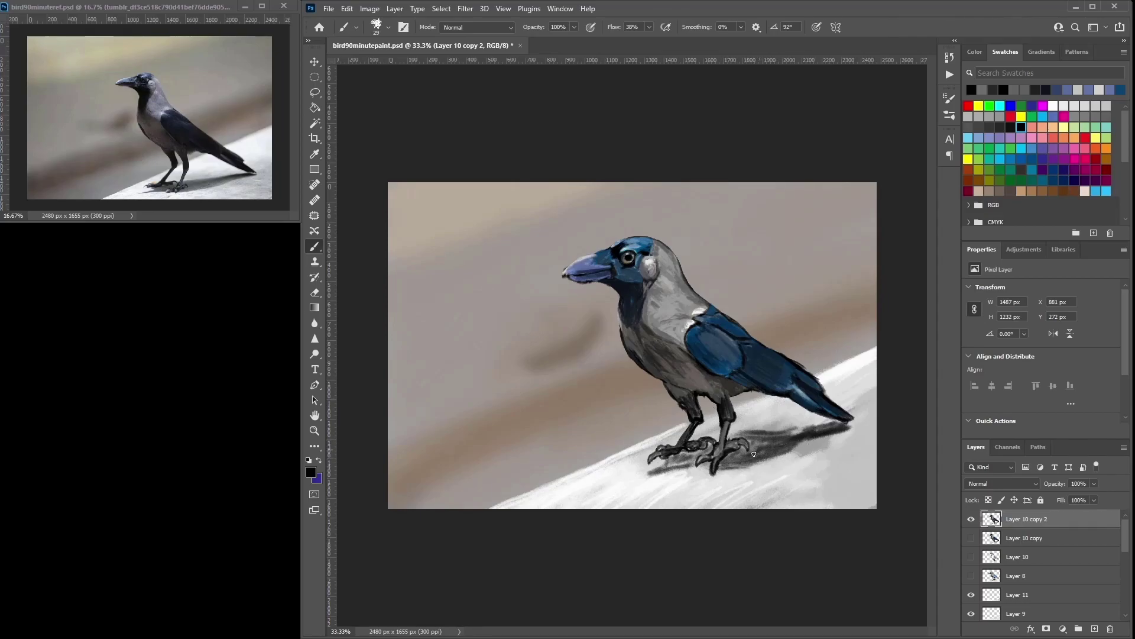
pyautogui.moveTo(779, 438)
pyautogui.mouseDown()
pyautogui.moveTo(821, 422)
pyautogui.moveTo(742, 435)
pyautogui.mouseUp()
pyautogui.moveTo(667, 472)
pyautogui.mouseDown()
pyautogui.moveTo(630, 478)
pyautogui.moveTo(705, 469)
pyautogui.mouseUp()
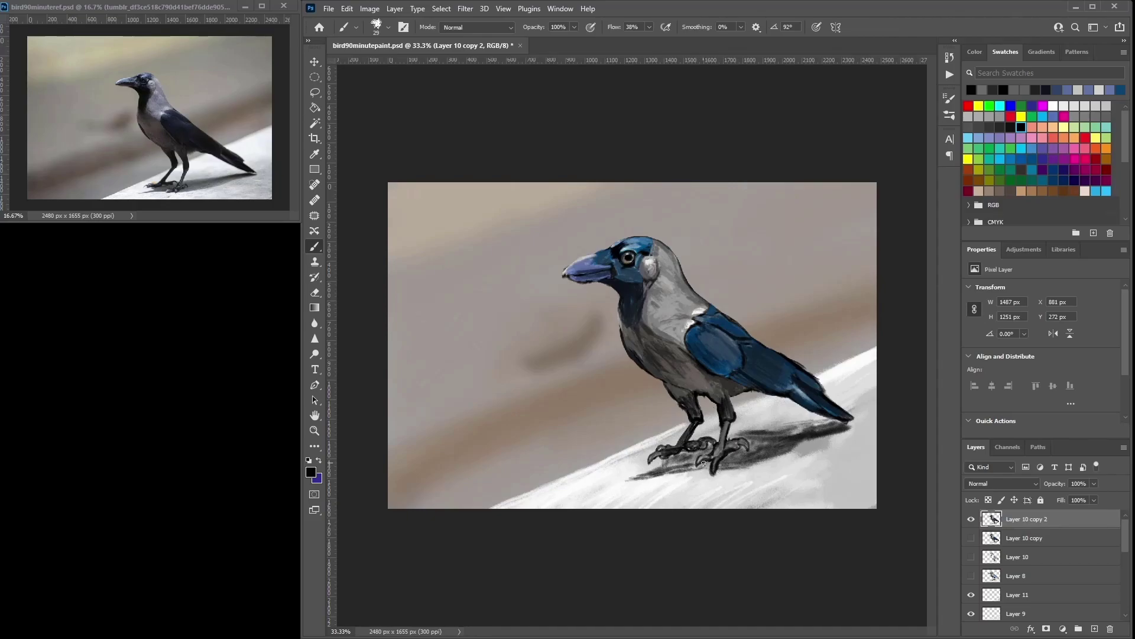
# Step: Clean up the edges of the front foot's middle toe with sampled white, dark grey and light grey
pyautogui.keyDown('alt'); pyautogui.click(692, 507); pyautogui.keyUp('alt')
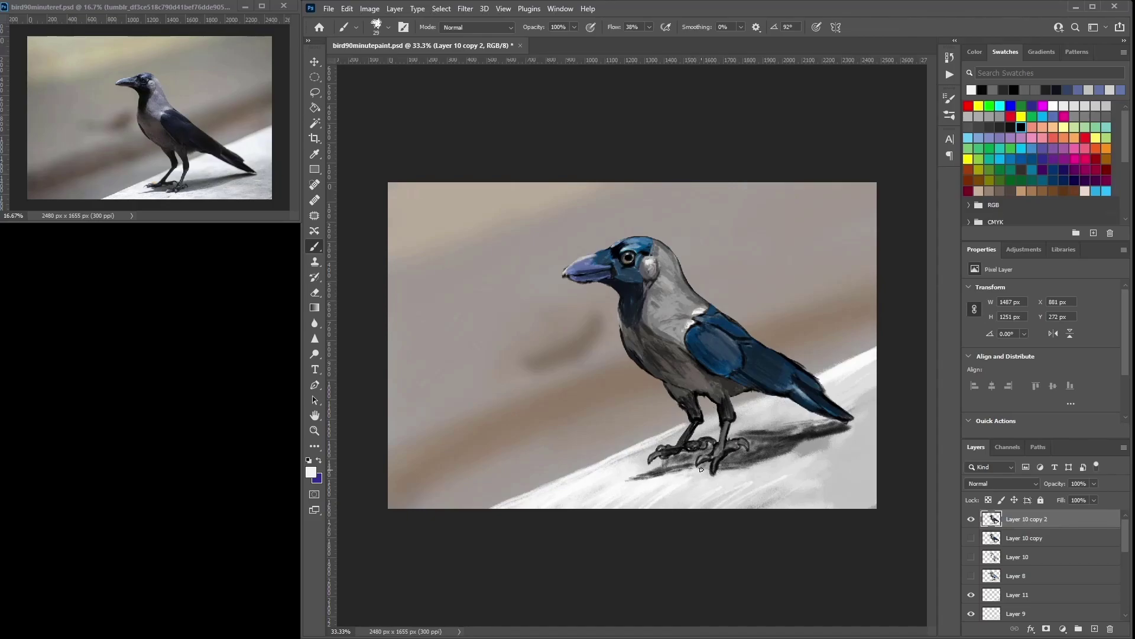
pyautogui.keyDown('alt'); pyautogui.click(714, 464); pyautogui.keyUp('alt')
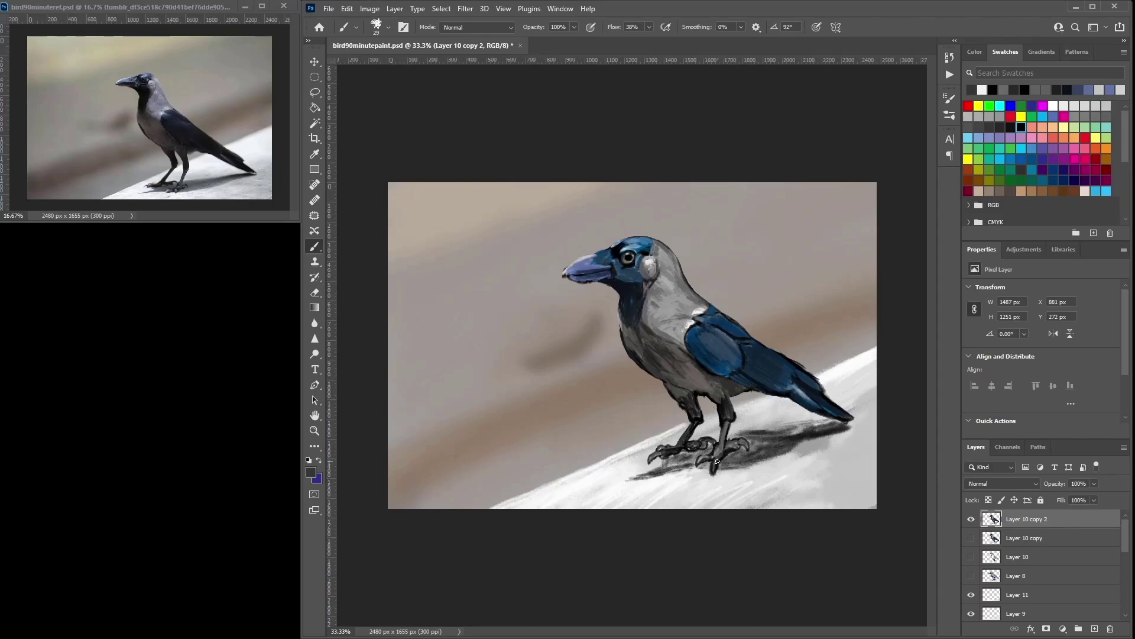
pyautogui.keyDown('alt'); pyautogui.click(796, 421); pyautogui.keyUp('alt')
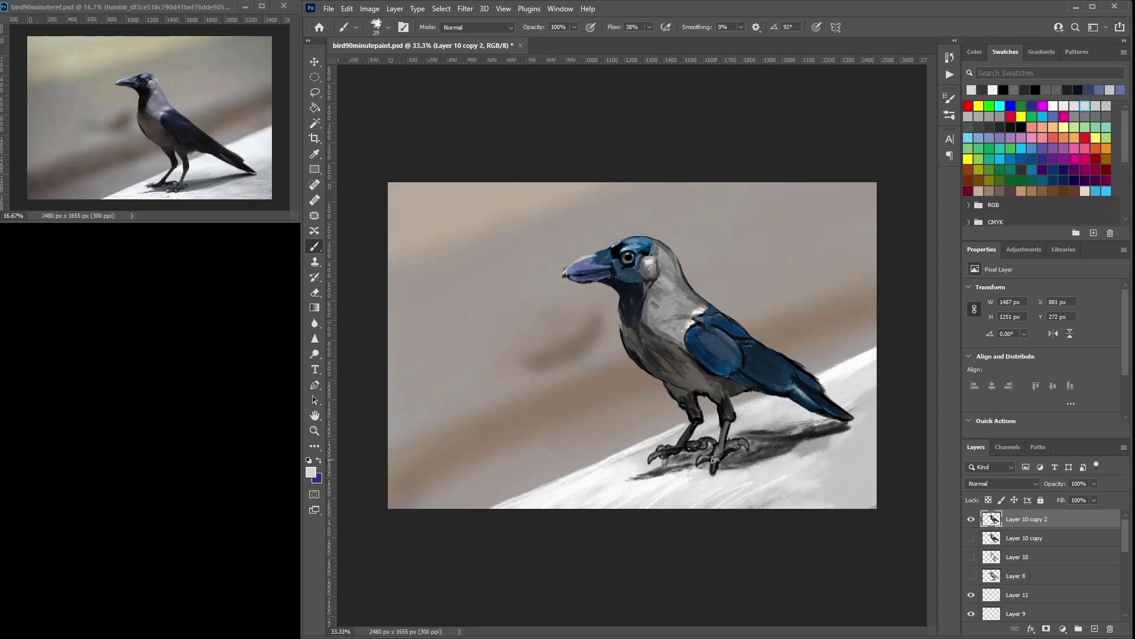
# Step: Refine the front foot's toes and lower leg with sampled black, light grey and dark grey tones
pyautogui.keyDown('alt'); pyautogui.click(727, 454); pyautogui.keyUp('alt')
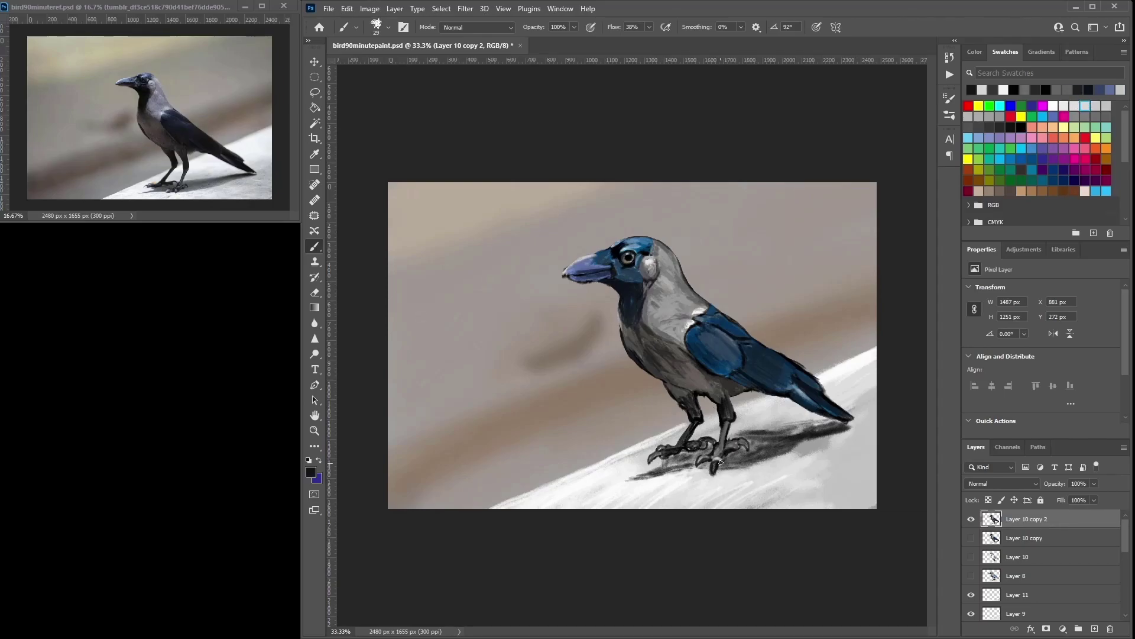
pyautogui.moveTo(726, 461); pyautogui.dragTo(724, 472)
pyautogui.keyDown('alt'); pyautogui.click(712, 460); pyautogui.keyUp('alt')
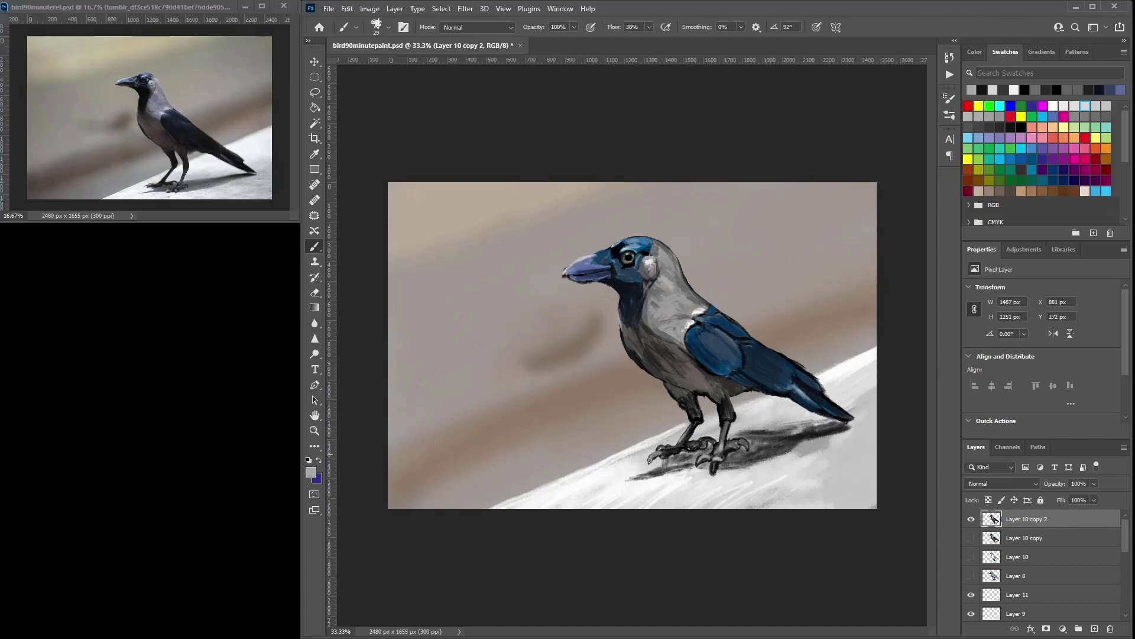
pyautogui.keyDown('alt'); pyautogui.click(661, 450); pyautogui.keyUp('alt')
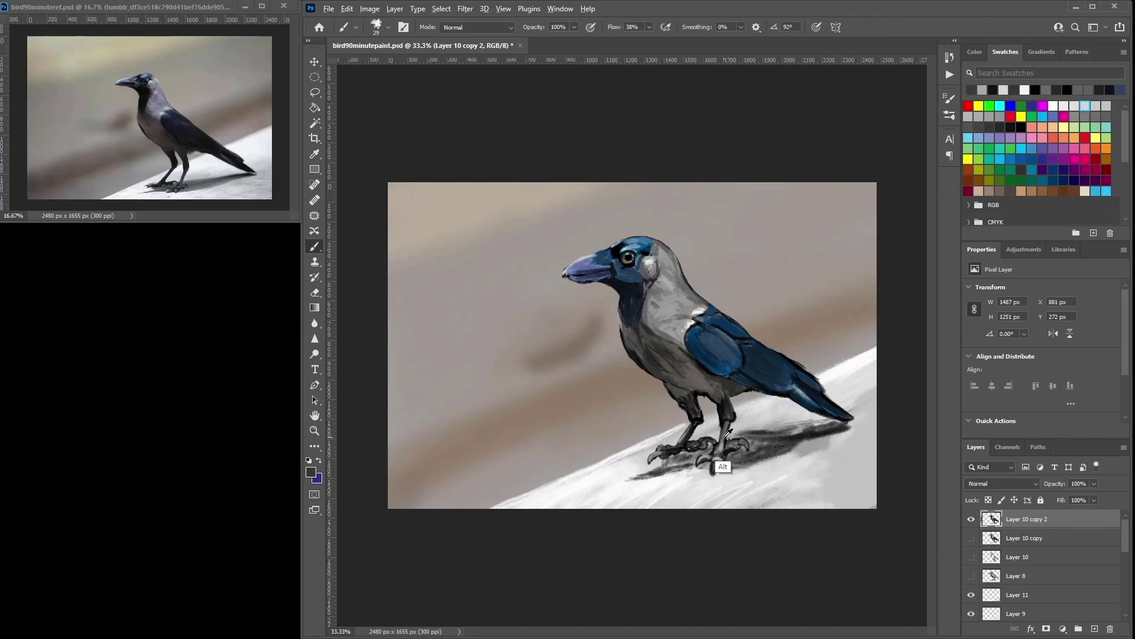
pyautogui.keyDown('alt'); pyautogui.click(717, 464); pyautogui.keyUp('alt')
pyautogui.keyDown('alt'); pyautogui.click(731, 444); pyautogui.keyUp('alt')
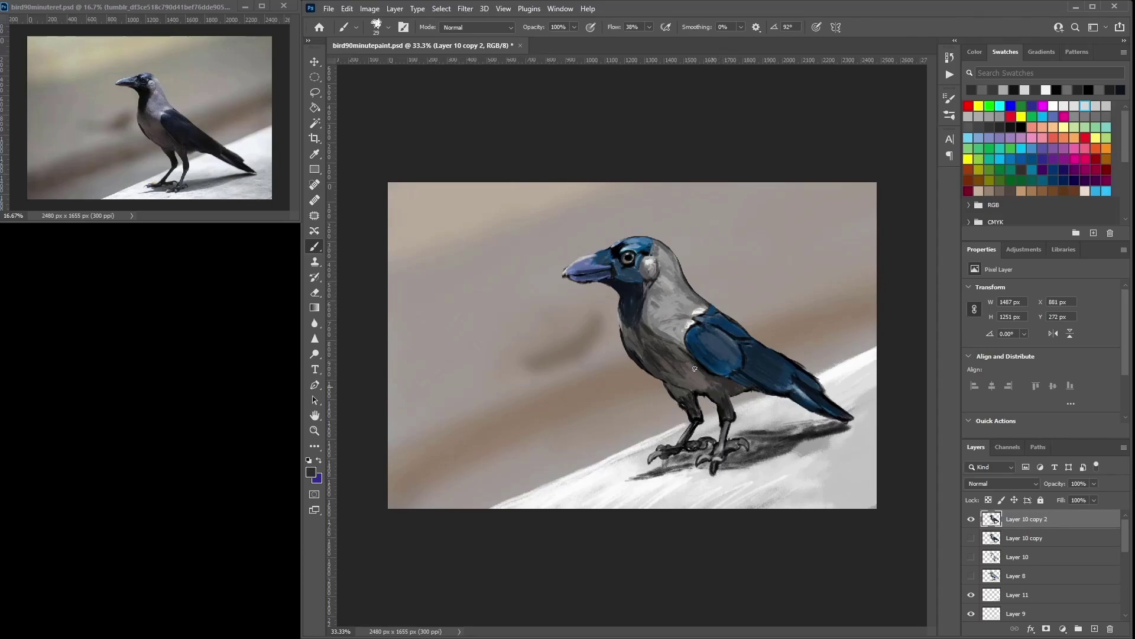
# Step: Rework the shading of the crow's belly with sampled dark and mid greys
pyautogui.keyDown('alt'); pyautogui.click(677, 383); pyautogui.keyUp('alt')
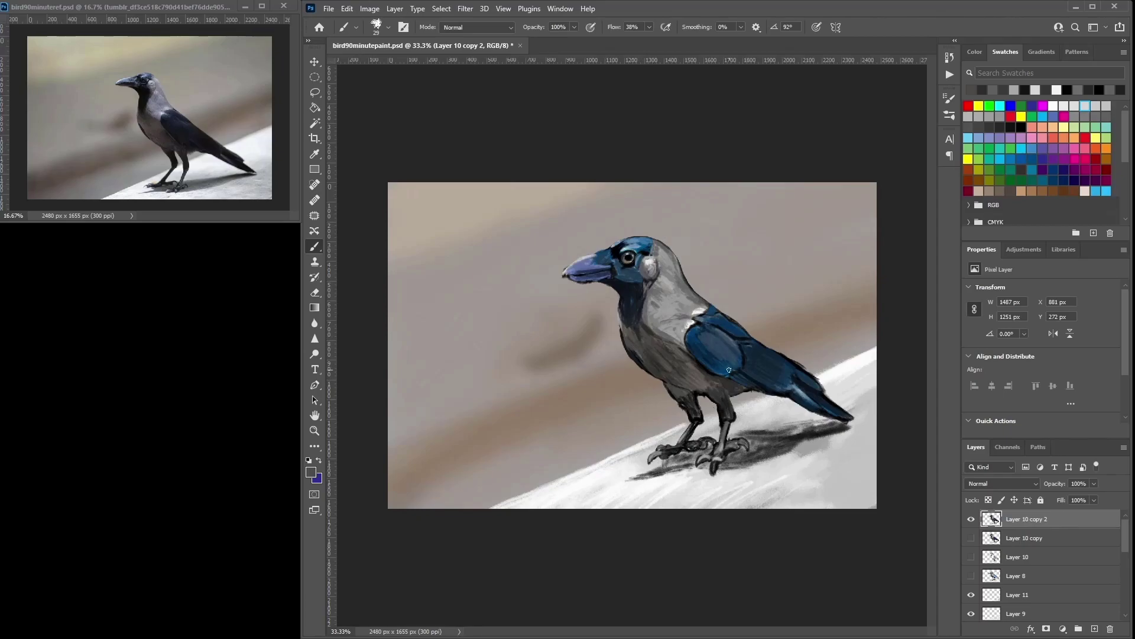
pyautogui.keyDown('alt'); pyautogui.click(692, 382); pyautogui.keyUp('alt')
pyautogui.keyDown('alt'); pyautogui.click(656, 373); pyautogui.keyUp('alt')
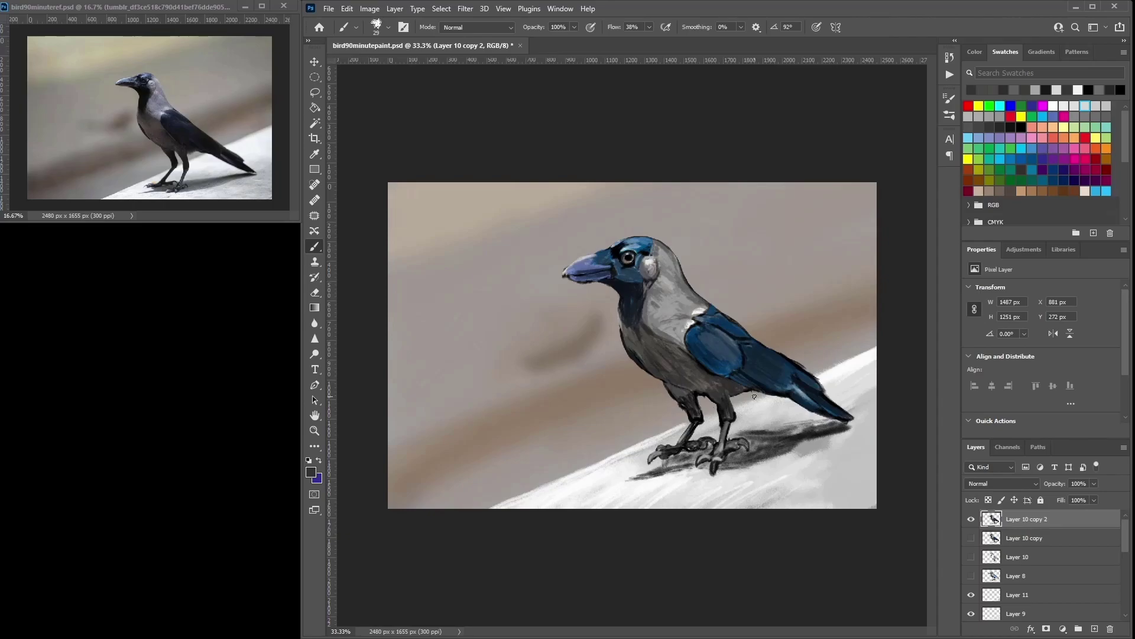
pyautogui.keyDown('alt'); pyautogui.click(665, 357); pyautogui.keyUp('alt')
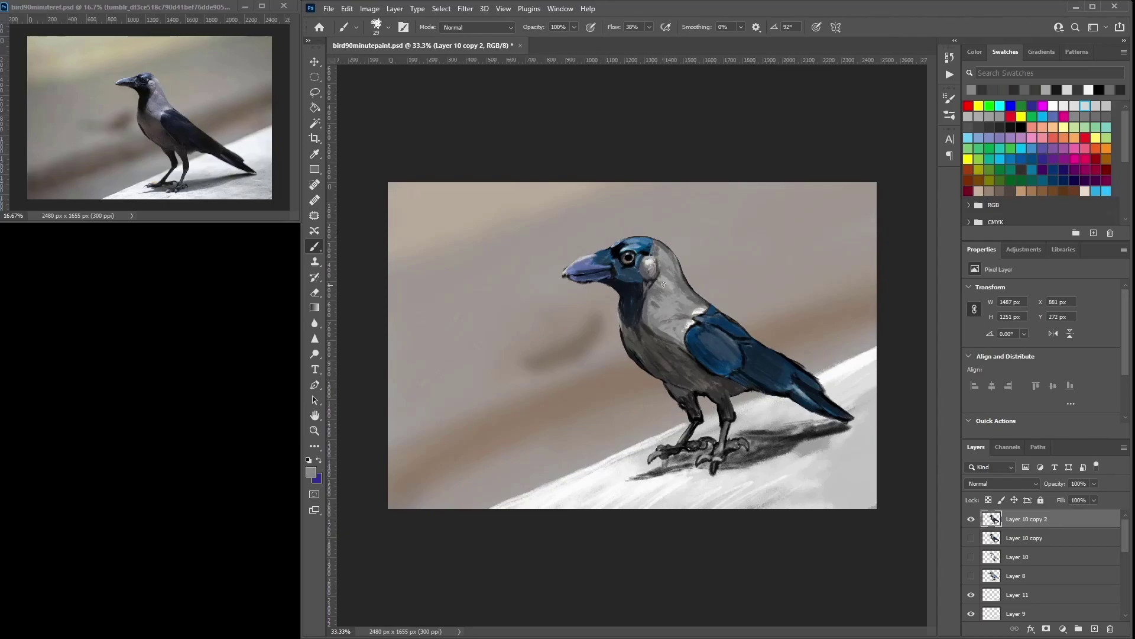
# Step: Lighten the feathers at the wing's shoulder and behind the cheek with sampled light greys
pyautogui.keyDown('alt'); pyautogui.click(663, 284); pyautogui.keyUp('alt')
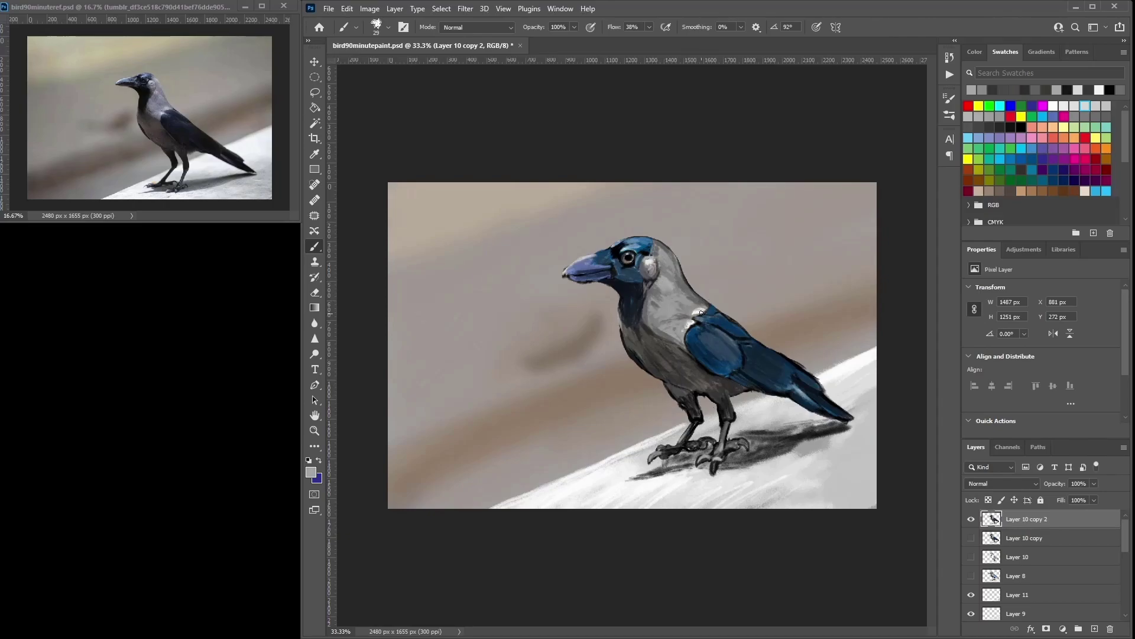
pyautogui.moveTo(689, 327); pyautogui.dragTo(690, 323)
pyautogui.keyDown('alt'); pyautogui.click(662, 250); pyautogui.keyUp('alt')
pyautogui.moveTo(659, 248)
pyautogui.mouseDown()
pyautogui.moveTo(670, 251)
pyautogui.moveTo(652, 258)
pyautogui.mouseUp()
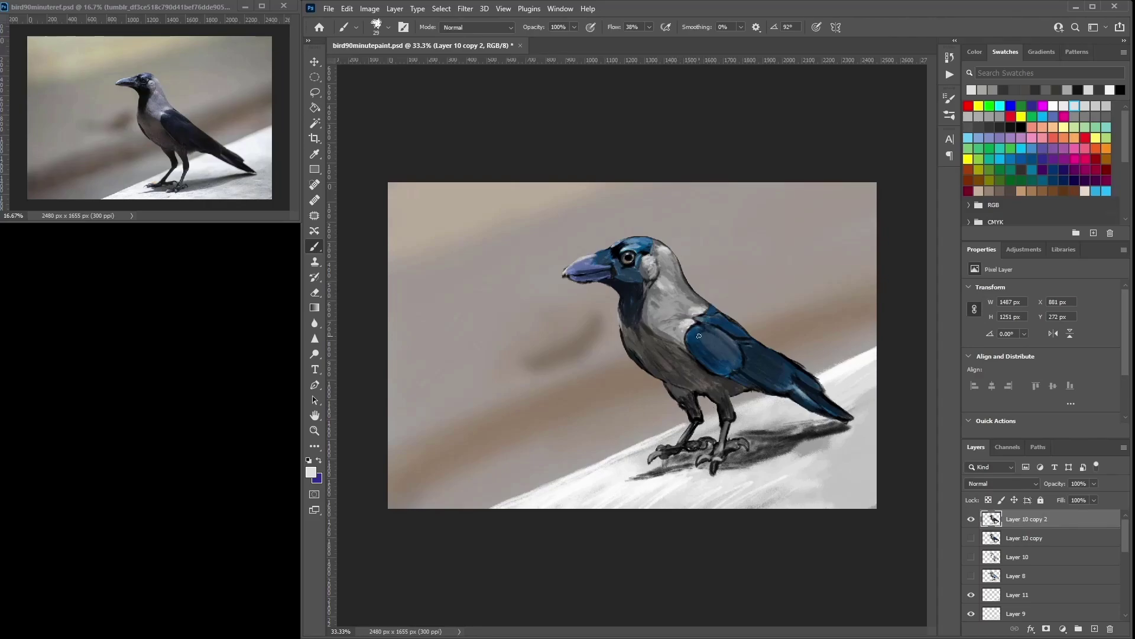
# Step: Blend the upper wing feathers near the shoulder with sampled blue and light tones
pyautogui.keyDown('alt'); pyautogui.click(727, 340); pyautogui.keyUp('alt')
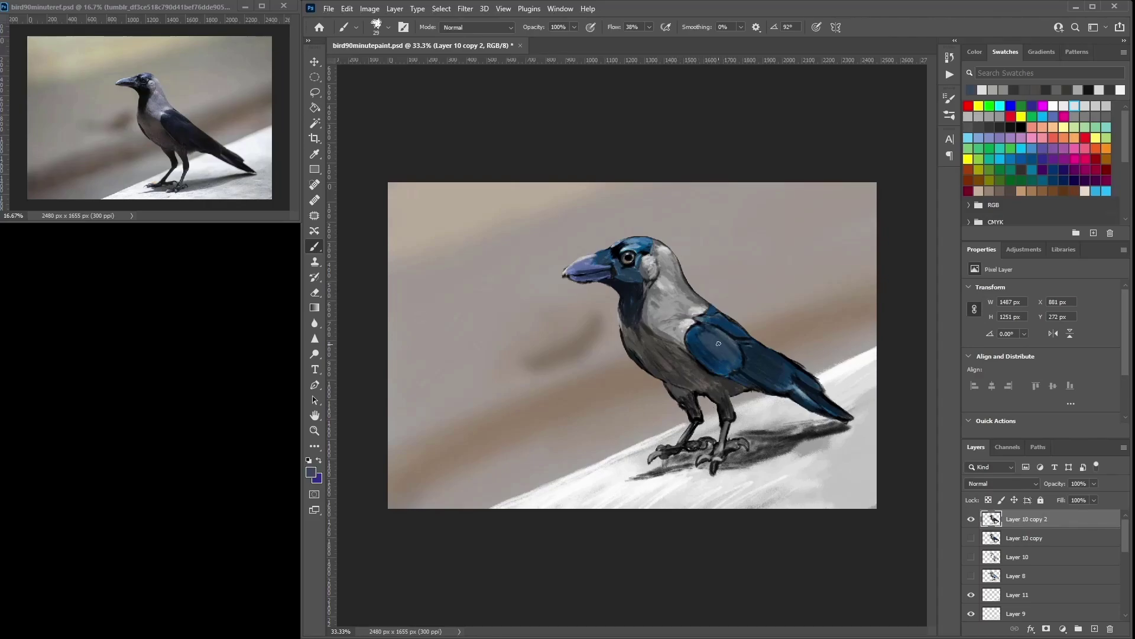
pyautogui.keyDown('alt'); pyautogui.click(695, 319); pyautogui.keyUp('alt')
pyautogui.keyDown('alt'); pyautogui.click(713, 332); pyautogui.keyUp('alt')
pyautogui.keyDown('alt'); pyautogui.click(701, 327); pyautogui.keyUp('alt')
pyautogui.keyDown('alt'); pyautogui.click(722, 334); pyautogui.keyUp('alt')
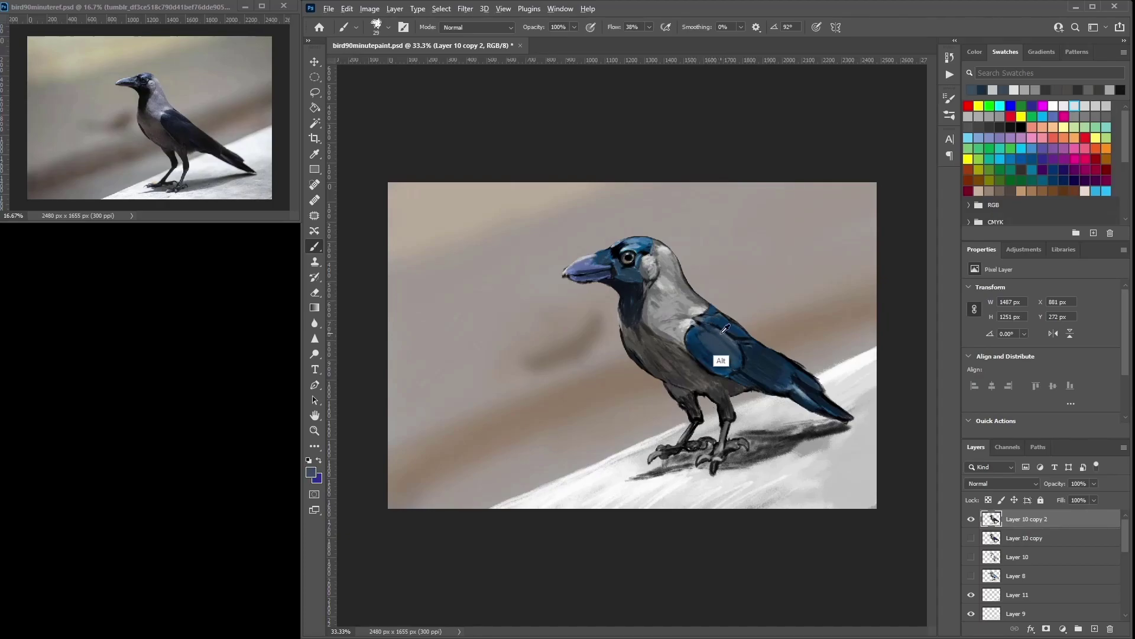
# Step: Sample the wing's blue and choose a lighter grey-blue of it as the painting colour for the wing feathers
pyautogui.keyDown('alt'); pyautogui.click(720, 359); pyautogui.keyUp('alt')
pyautogui.click(311, 472)
pyautogui.click(81, 352)
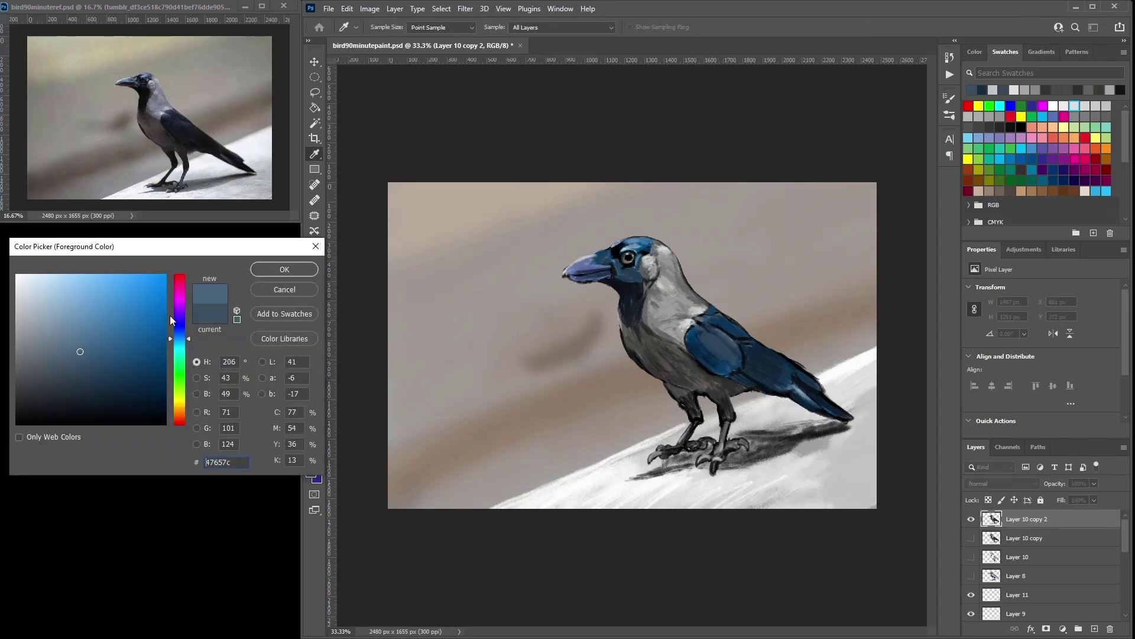
pyautogui.click(81, 338)
pyautogui.click(284, 270)
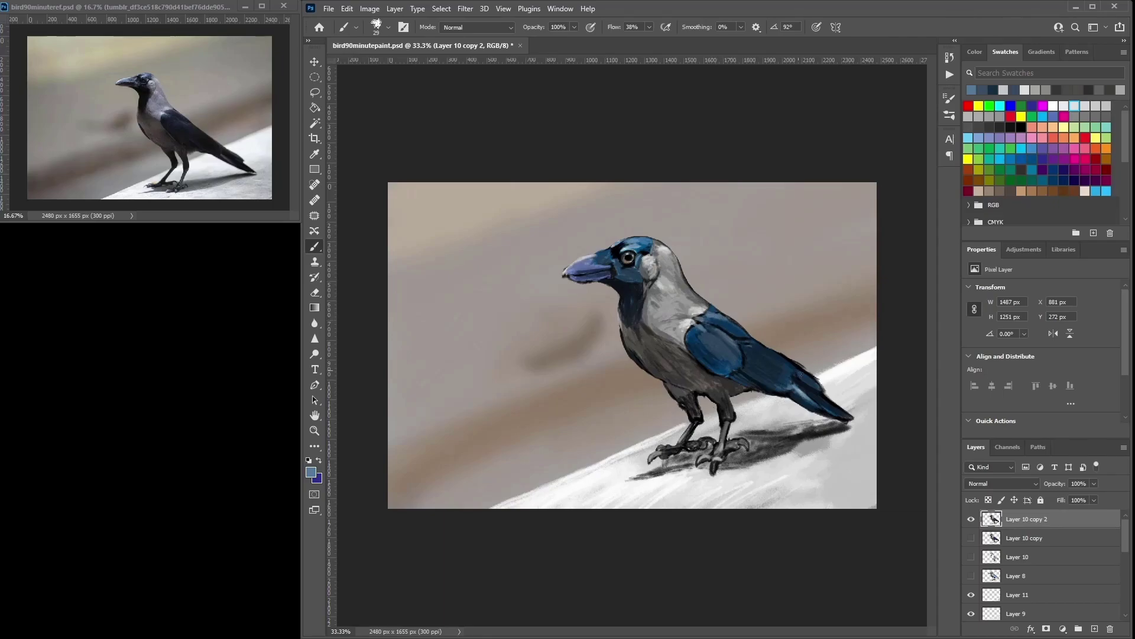
# Step: Redefine the wing's lower front edge against the belly with sampled black, grey and dark grey
pyautogui.keyDown('alt'); pyautogui.click(806, 391); pyautogui.keyUp('alt')
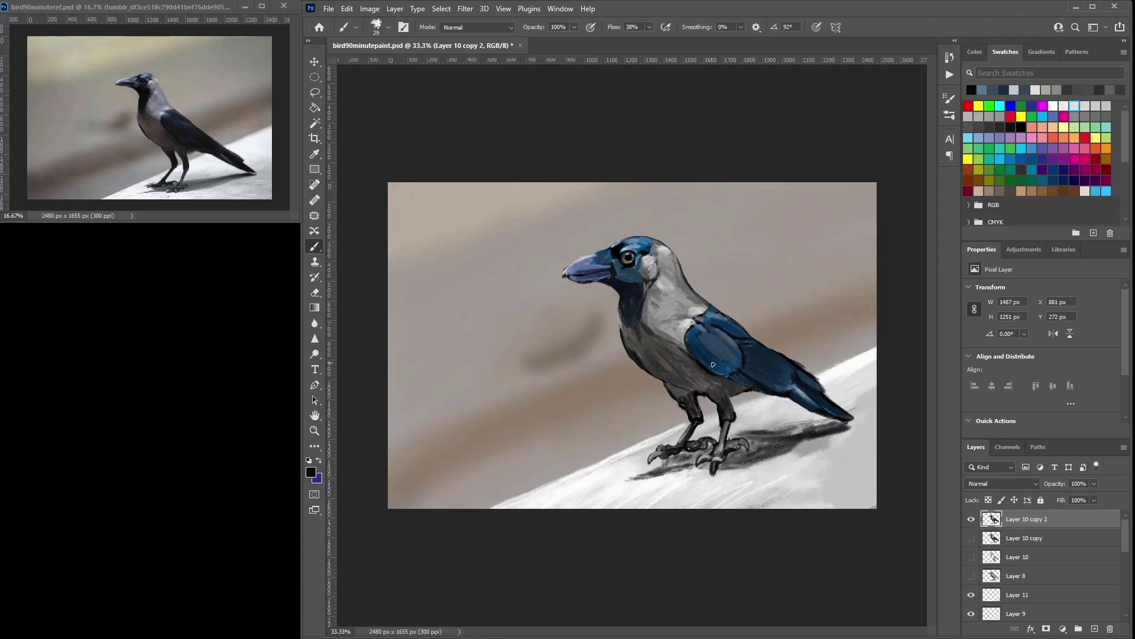
pyautogui.keyDown('alt'); pyautogui.click(678, 334); pyautogui.keyUp('alt')
pyautogui.moveTo(694, 354)
pyautogui.mouseDown()
pyautogui.moveTo(723, 376)
pyautogui.moveTo(714, 370)
pyautogui.mouseUp()
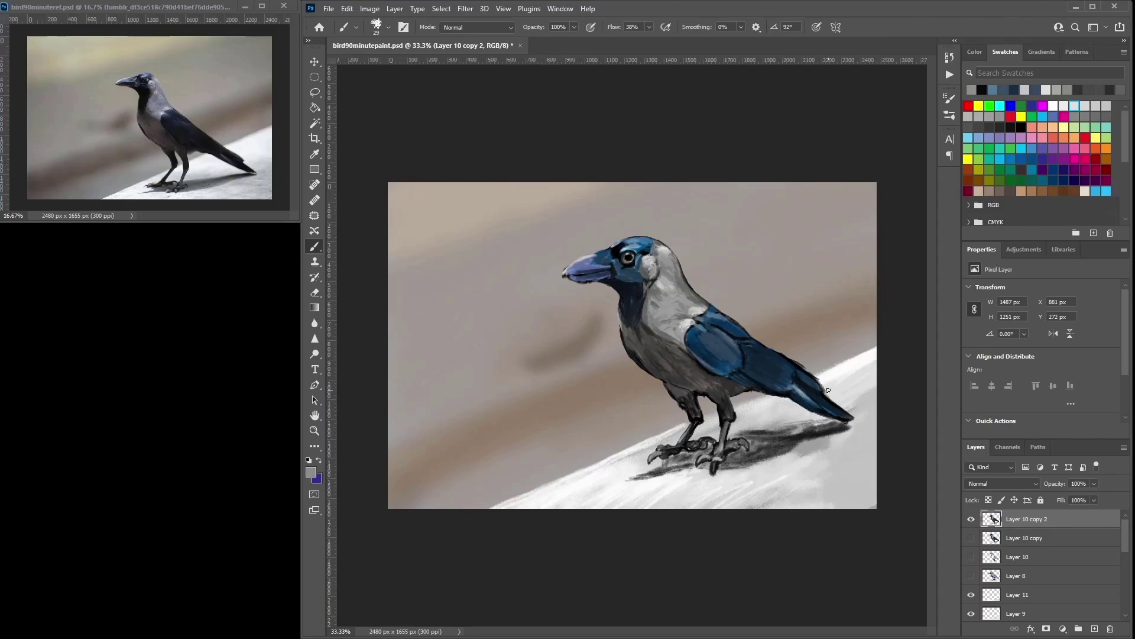
pyautogui.keyDown('alt'); pyautogui.click(695, 393); pyautogui.keyUp('alt')
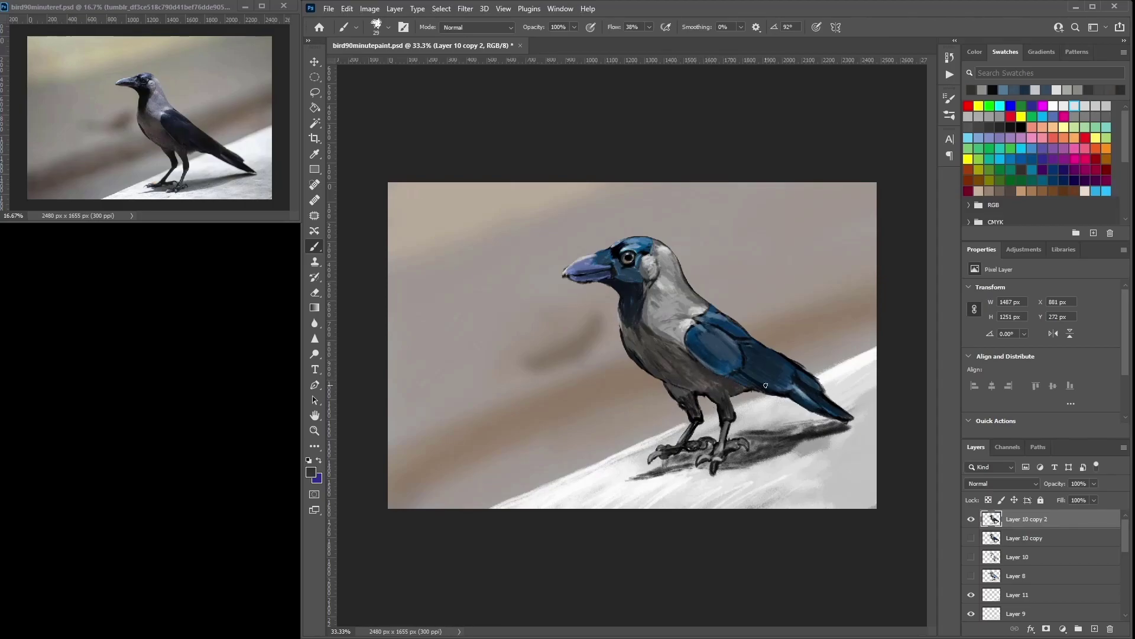
pyautogui.keyDown('alt'); pyautogui.click(686, 389); pyautogui.keyUp('alt')
pyautogui.moveTo(694, 360); pyautogui.dragTo(713, 372)
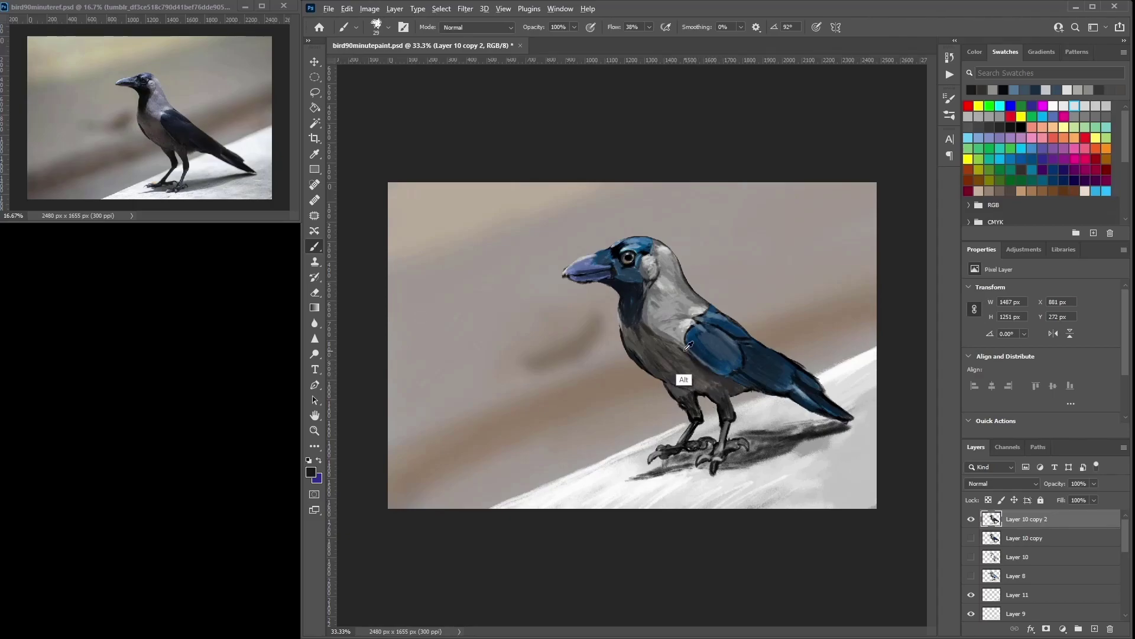
# Step: Blend the belly feathers into the front edge of the wing with sampled greys and dark tones
pyautogui.keyDown('alt'); pyautogui.click(683, 364); pyautogui.keyUp('alt')
pyautogui.keyDown('alt'); pyautogui.click(680, 361); pyautogui.keyUp('alt')
pyautogui.moveTo(676, 351); pyautogui.dragTo(691, 358)
pyautogui.keyDown('alt'); pyautogui.click(697, 361); pyautogui.keyUp('alt')
pyautogui.keyDown('alt'); pyautogui.click(689, 352); pyautogui.keyUp('alt')
pyautogui.keyDown('alt'); pyautogui.click(694, 360); pyautogui.keyUp('alt')
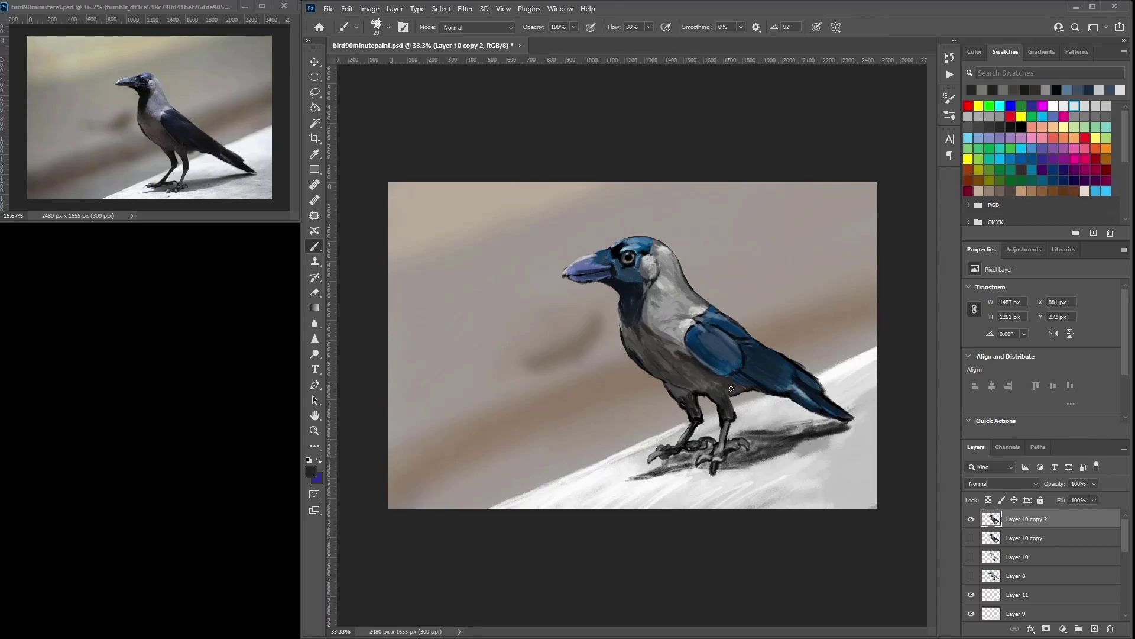
# Step: Rework the lower tip of the wing's rounded front section with sampled black, dark navy and mid blues
pyautogui.keyDown('alt'); pyautogui.click(765, 389); pyautogui.keyUp('alt')
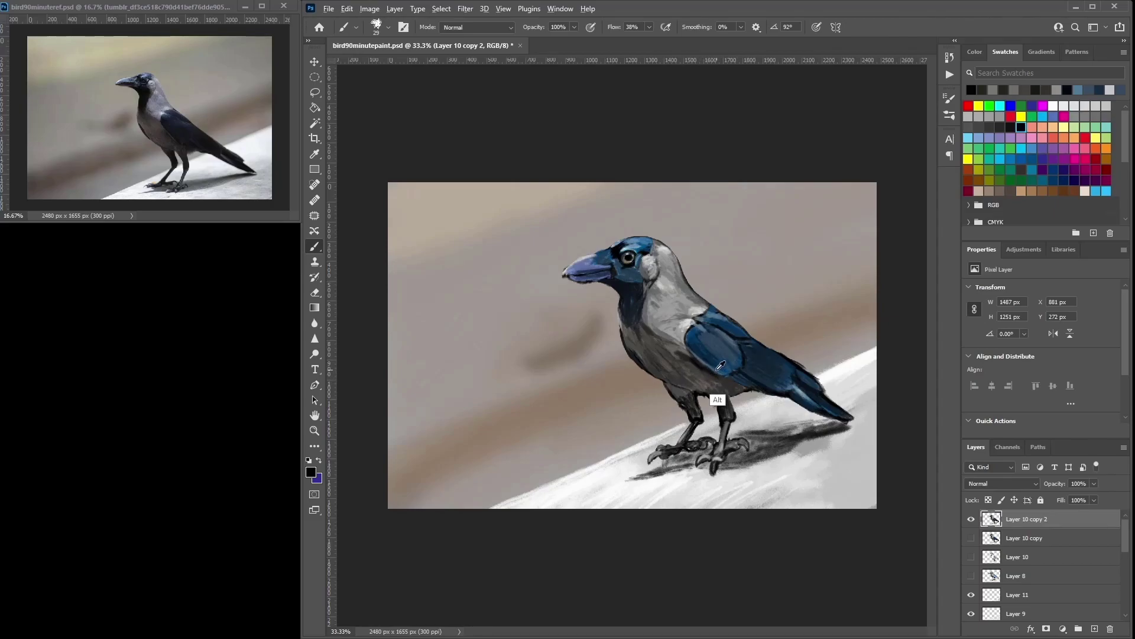
pyautogui.keyDown('alt'); pyautogui.click(721, 365); pyautogui.keyUp('alt')
pyautogui.keyDown('alt'); pyautogui.click(764, 370); pyautogui.keyUp('alt')
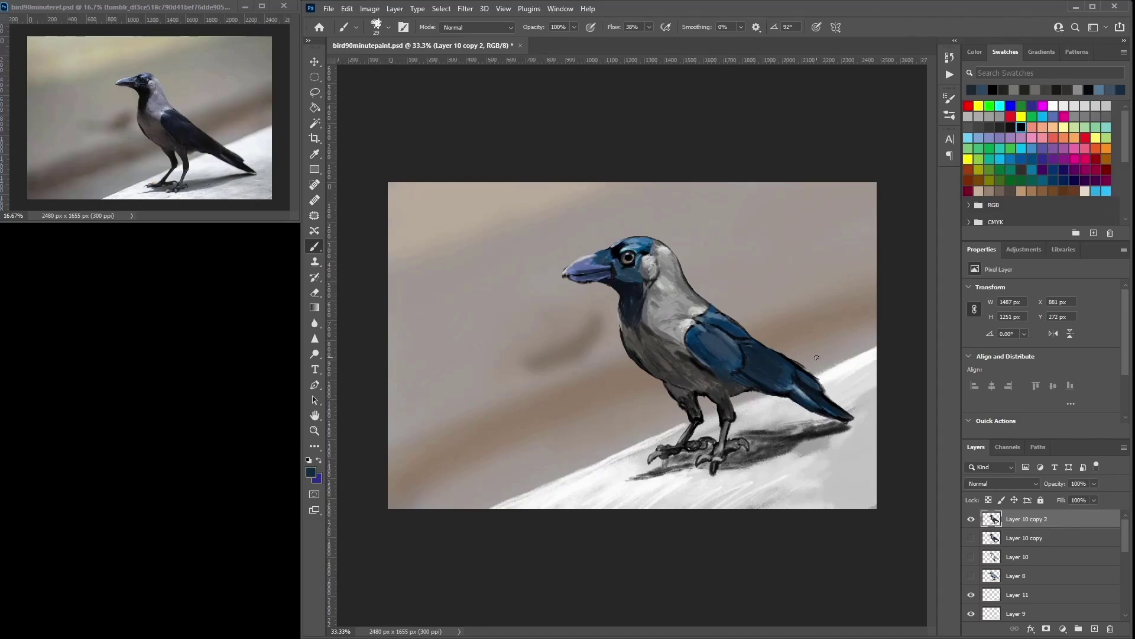
pyautogui.keyDown('alt'); pyautogui.click(740, 374); pyautogui.keyUp('alt')
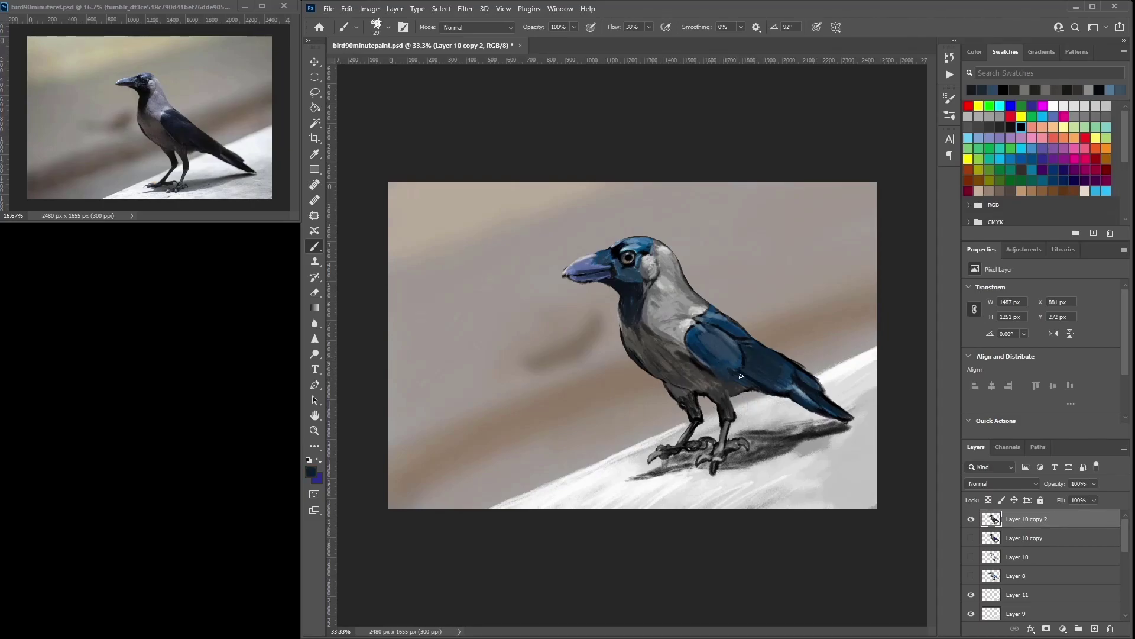
pyautogui.keyDown('alt'); pyautogui.click(739, 396); pyautogui.keyUp('alt')
pyautogui.keyDown('alt'); pyautogui.click(731, 367); pyautogui.keyUp('alt')
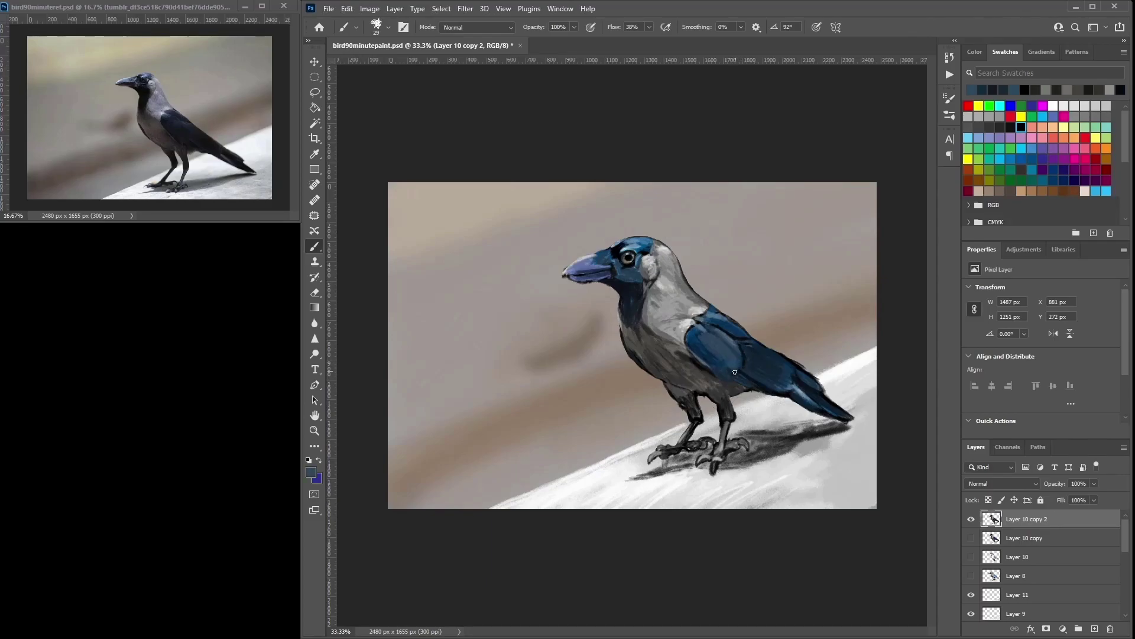
pyautogui.keyDown('alt'); pyautogui.click(719, 377); pyautogui.keyUp('alt')
pyautogui.keyDown('alt'); pyautogui.click(720, 379); pyautogui.keyUp('alt')
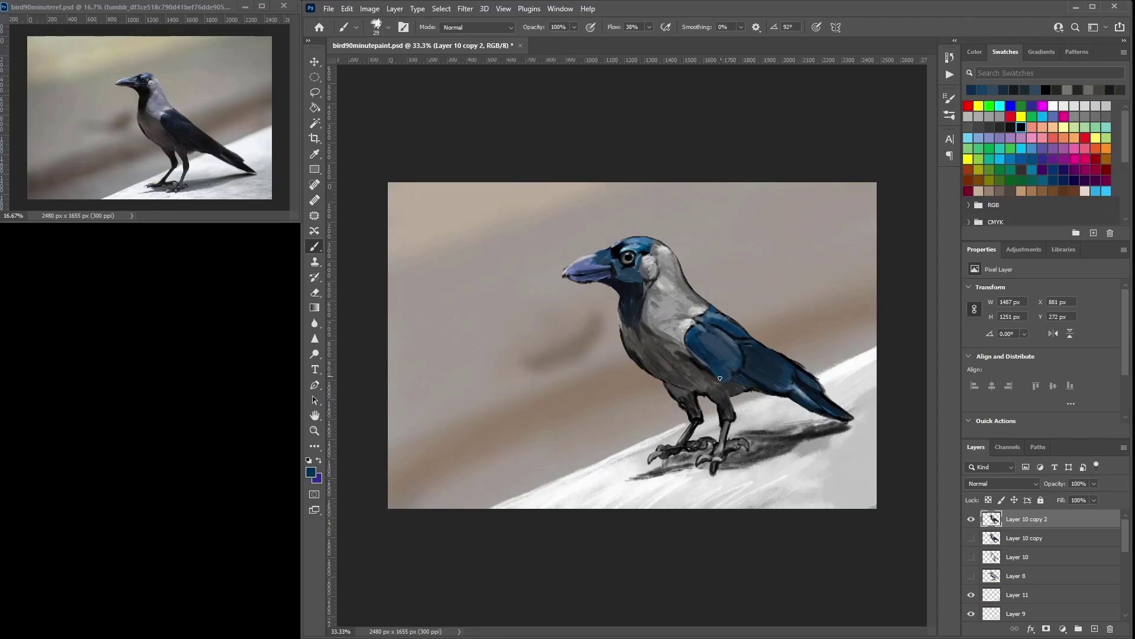
pyautogui.keyDown('alt'); pyautogui.click(712, 363); pyautogui.keyUp('alt')
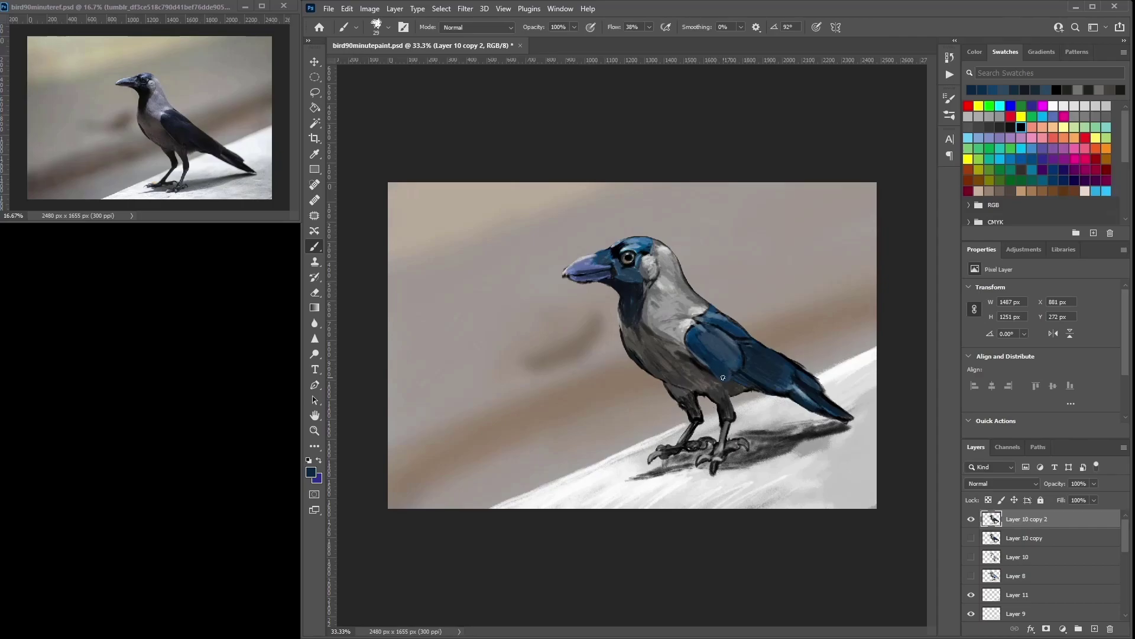
# Step: Soften the flank feathers below the wing with sampled mid and dark greys
pyautogui.keyDown('alt'); pyautogui.click(696, 387); pyautogui.keyUp('alt')
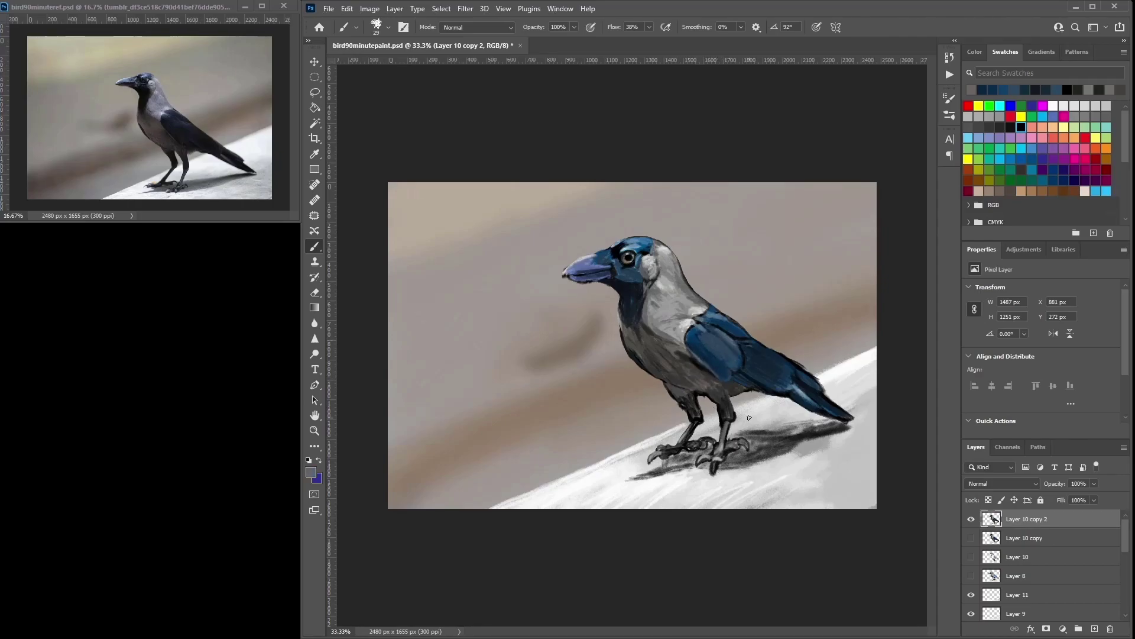
pyautogui.keyDown('alt'); pyautogui.click(688, 379); pyautogui.keyUp('alt')
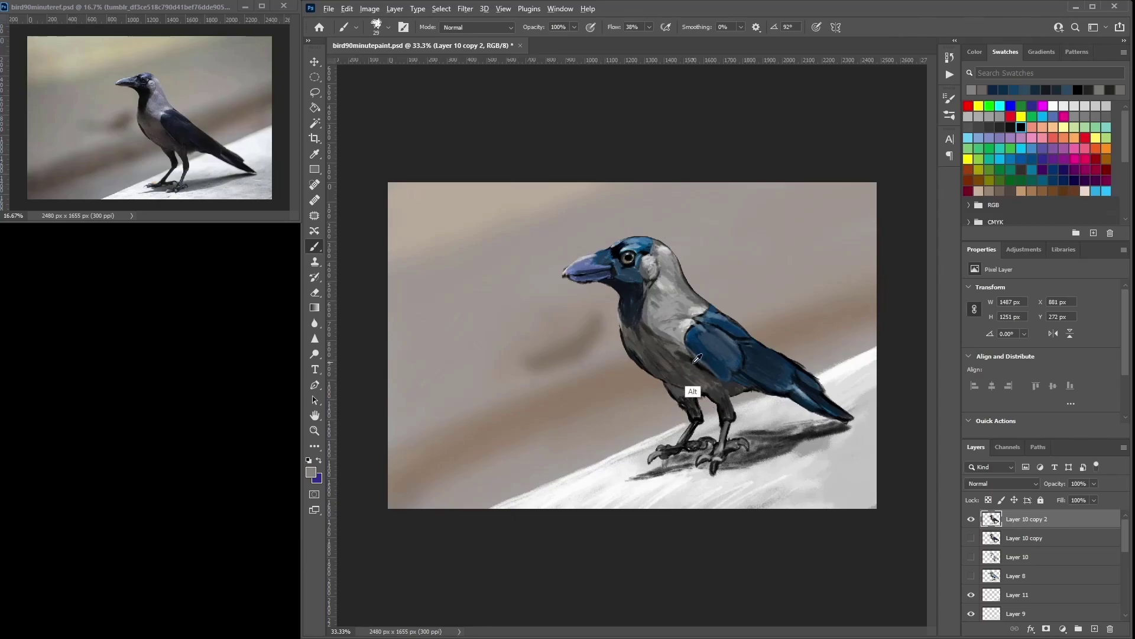
pyautogui.keyDown('alt'); pyautogui.click(686, 354); pyautogui.keyUp('alt')
pyautogui.keyDown('alt'); pyautogui.click(672, 376); pyautogui.keyUp('alt')
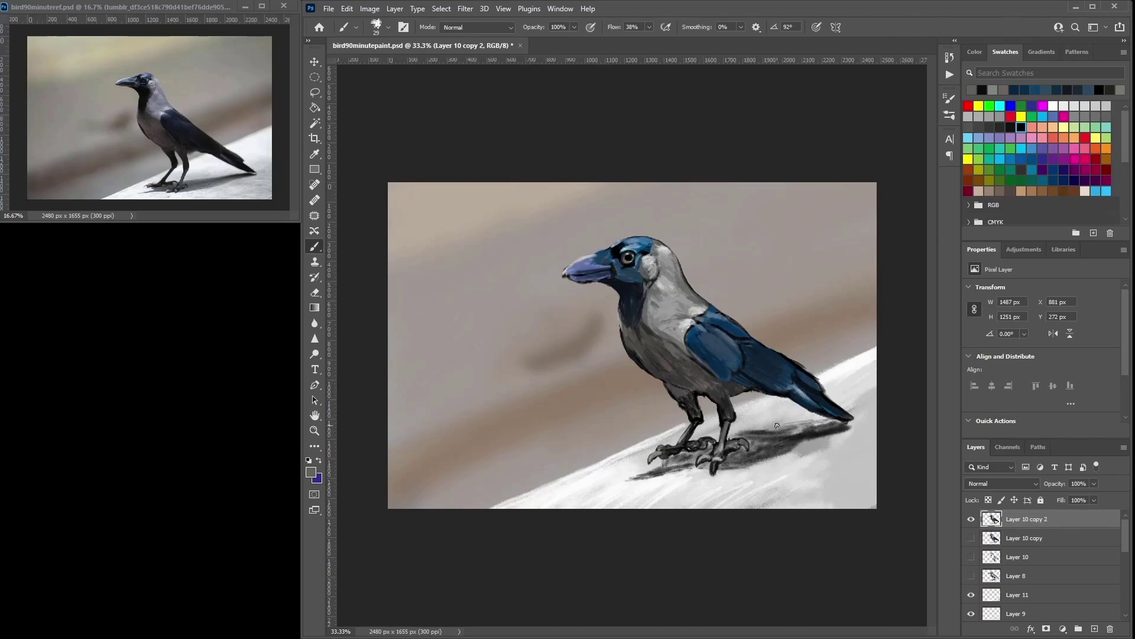
# Step: Deepen the shadow on the flank directly beneath the wing with black and sampled dark greys
pyautogui.click(1022, 127)
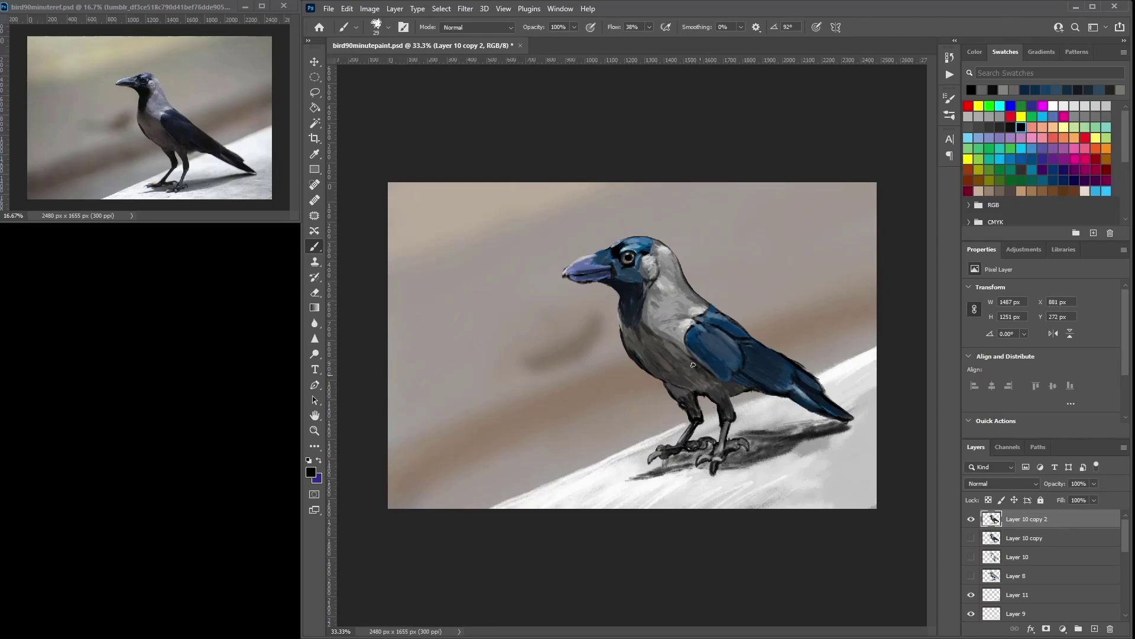
pyautogui.keyDown('alt'); pyautogui.click(693, 365); pyautogui.keyUp('alt')
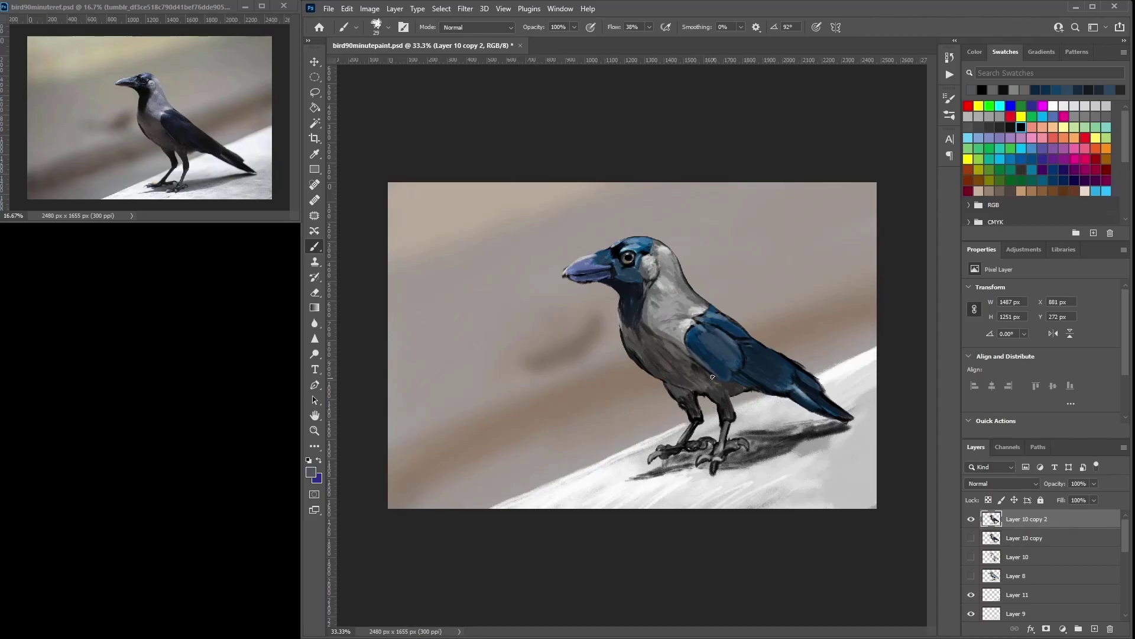
pyautogui.keyDown('alt'); pyautogui.click(703, 371); pyautogui.keyUp('alt')
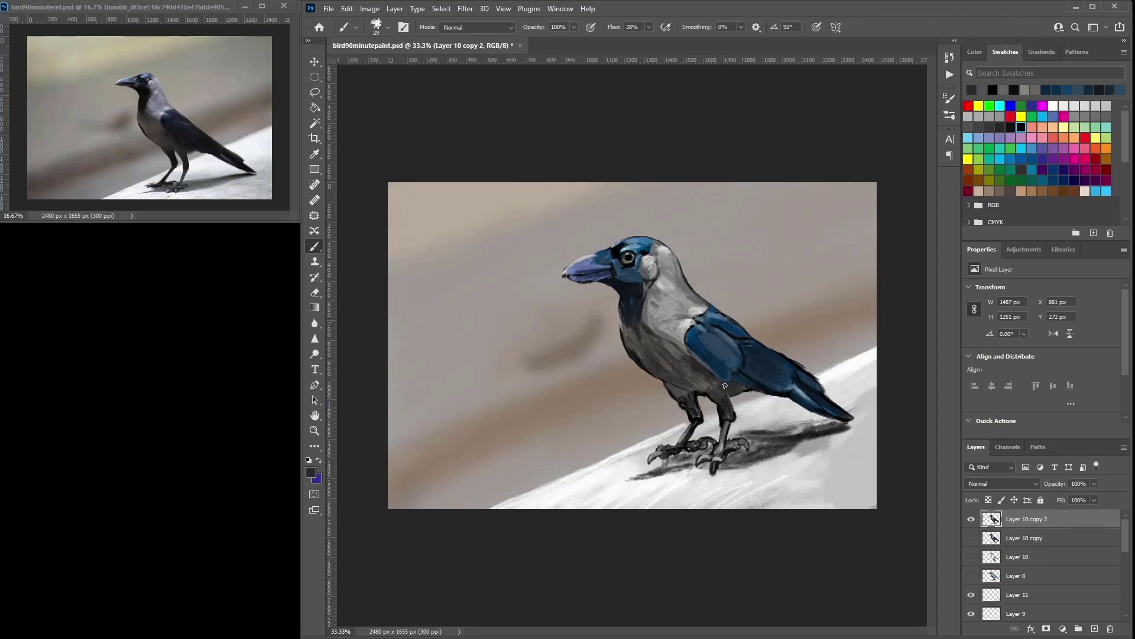
pyautogui.click(1020, 127)
# Step: Sample the wing's dark blue, choose a darker shade of it and deepen the wing feathers
pyautogui.keyDown('alt'); pyautogui.click(765, 364); pyautogui.keyUp('alt')
pyautogui.press('n')
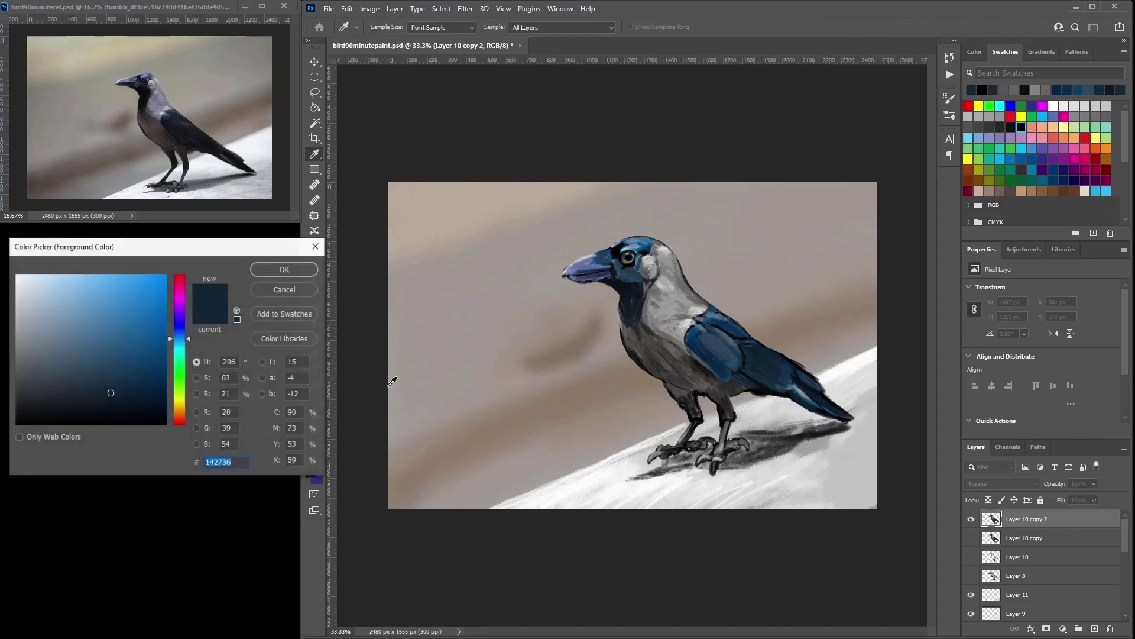
pyautogui.click(311, 271)
pyautogui.press('b')
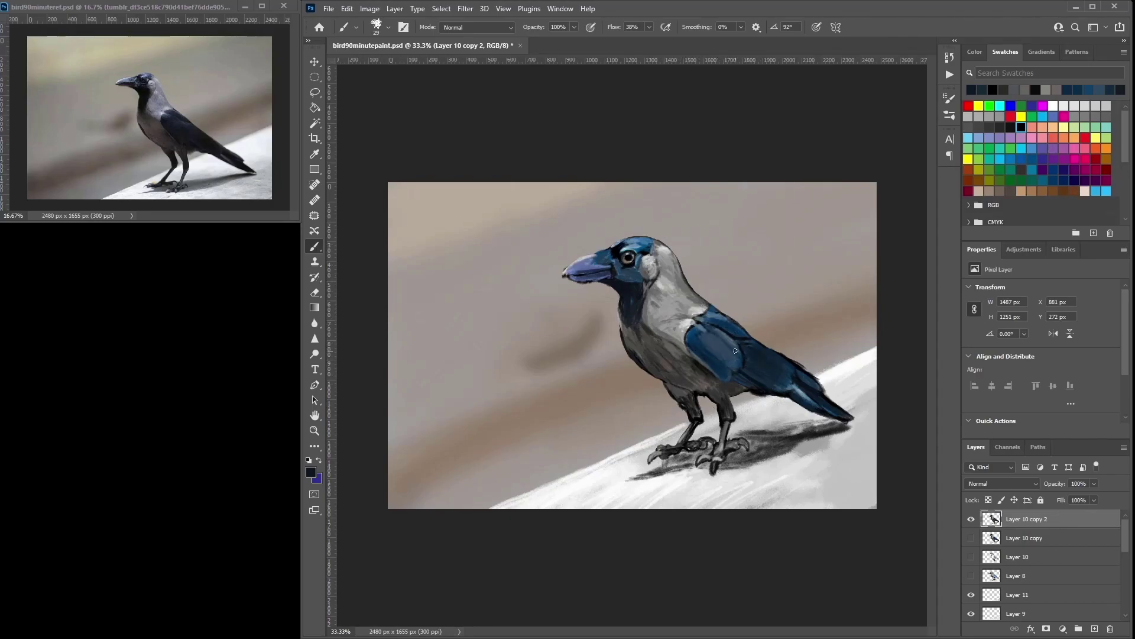
# Step: Touch up the wing's front edge and the outline of the lower belly with sampled greys
pyautogui.keyDown('alt'); pyautogui.click(677, 358); pyautogui.keyUp('alt')
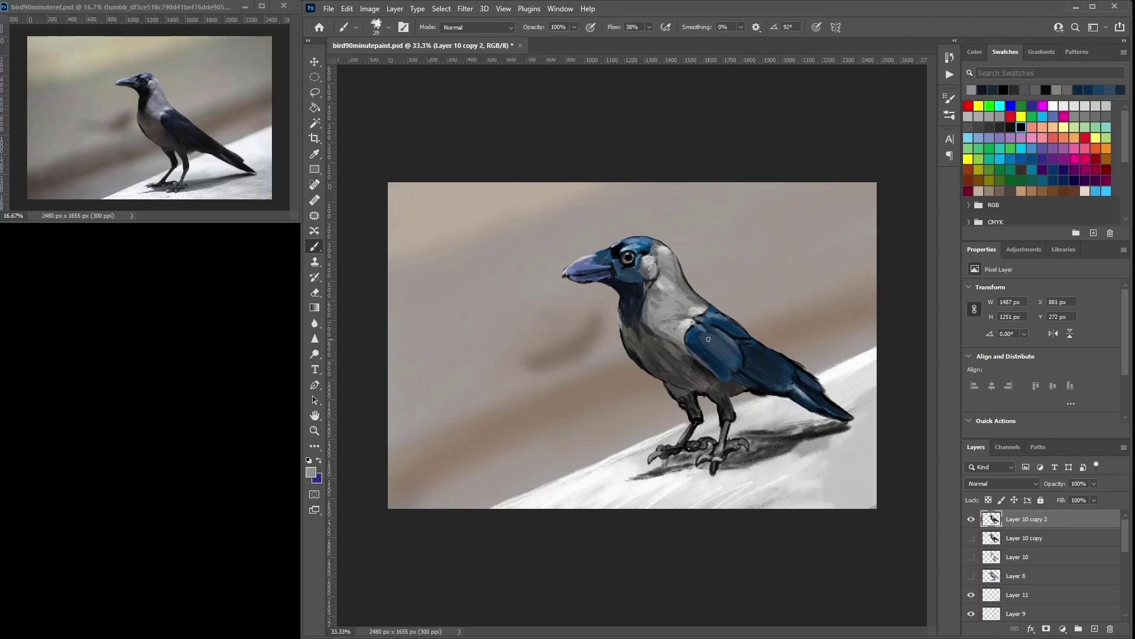
pyautogui.keyDown('alt'); pyautogui.click(637, 341); pyautogui.keyUp('alt')
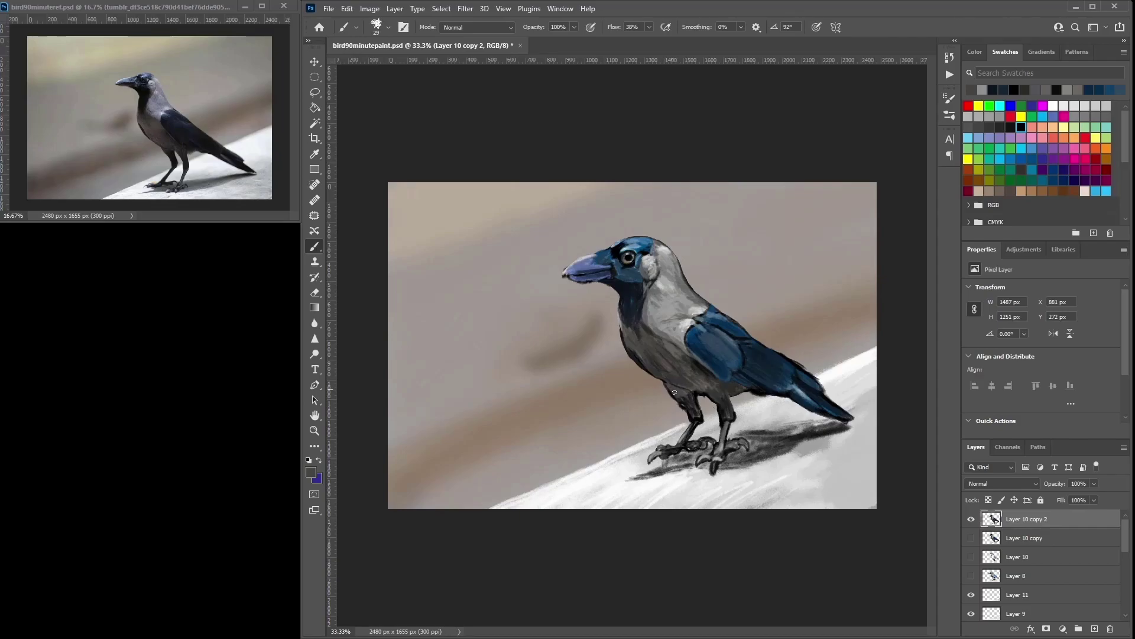
pyautogui.keyDown('alt'); pyautogui.click(658, 377); pyautogui.keyUp('alt')
pyautogui.moveTo(671, 388); pyautogui.dragTo(659, 381)
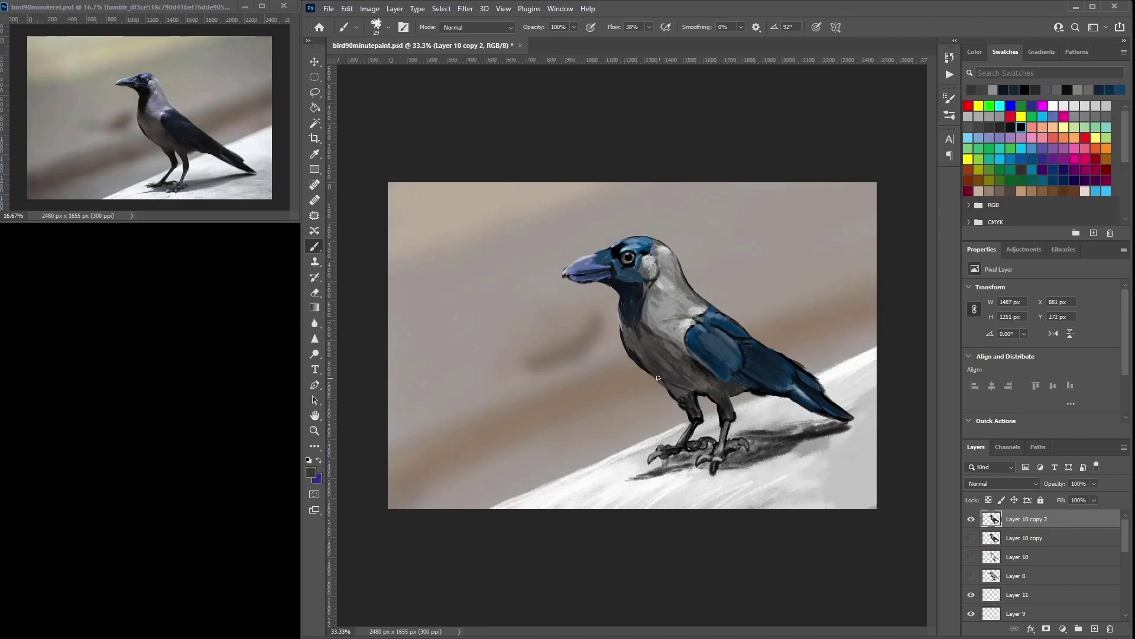
# Step: Refine the lower belly's front edge and breast feathers with sampled dark and mid greys
pyautogui.keyDown('alt'); pyautogui.click(662, 382); pyautogui.keyUp('alt')
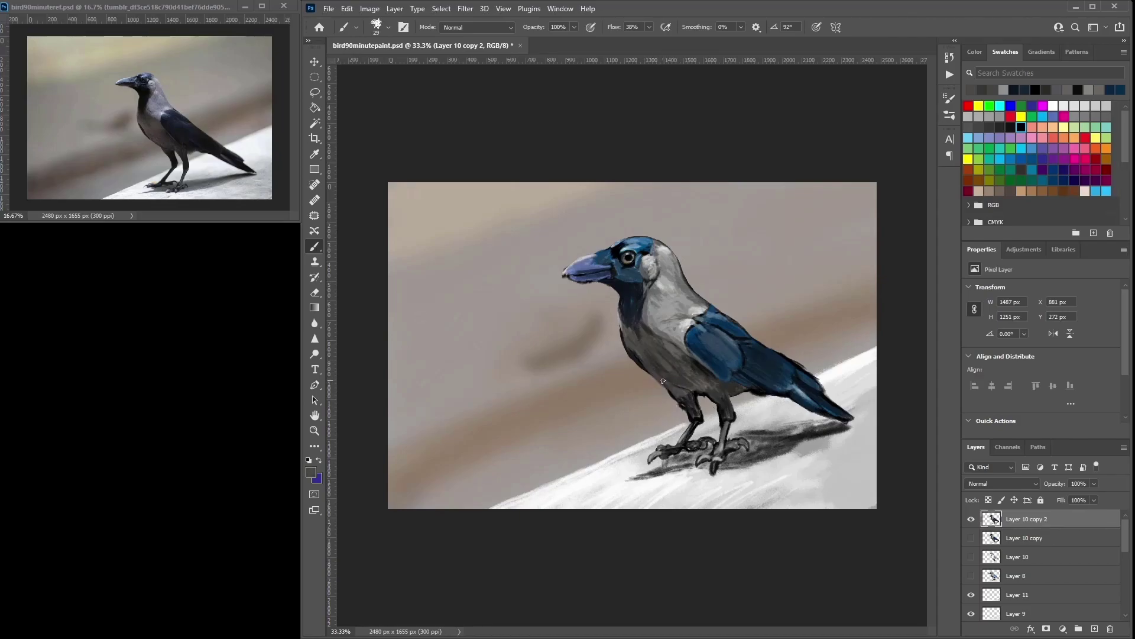
pyautogui.keyDown('alt'); pyautogui.click(663, 383); pyautogui.keyUp('alt')
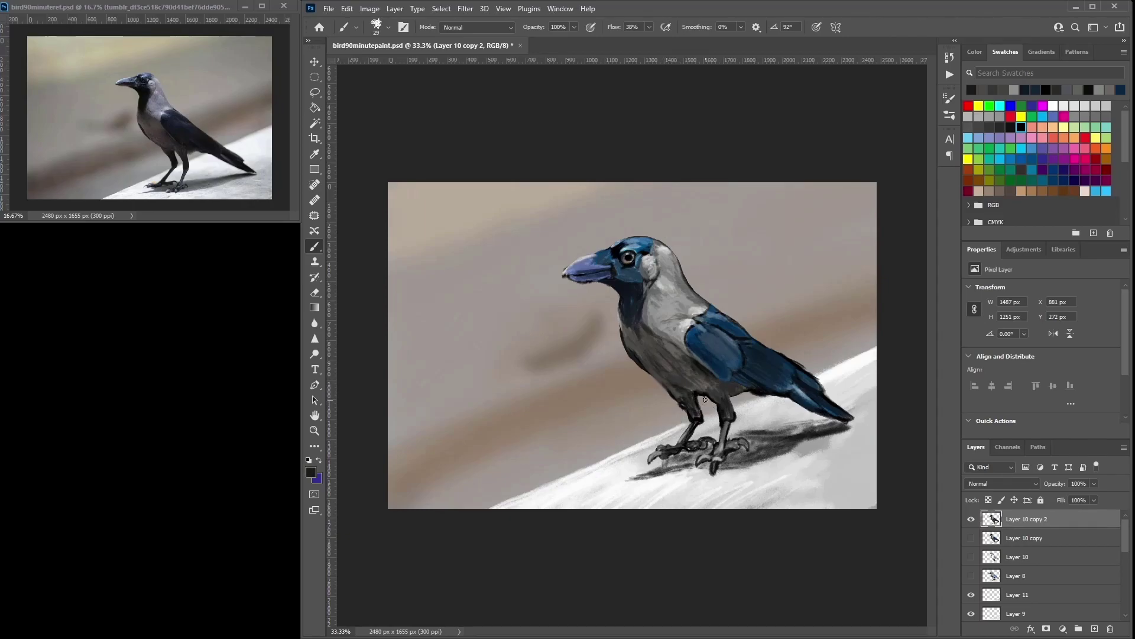
pyautogui.keyDown('alt'); pyautogui.click(675, 395); pyautogui.keyUp('alt')
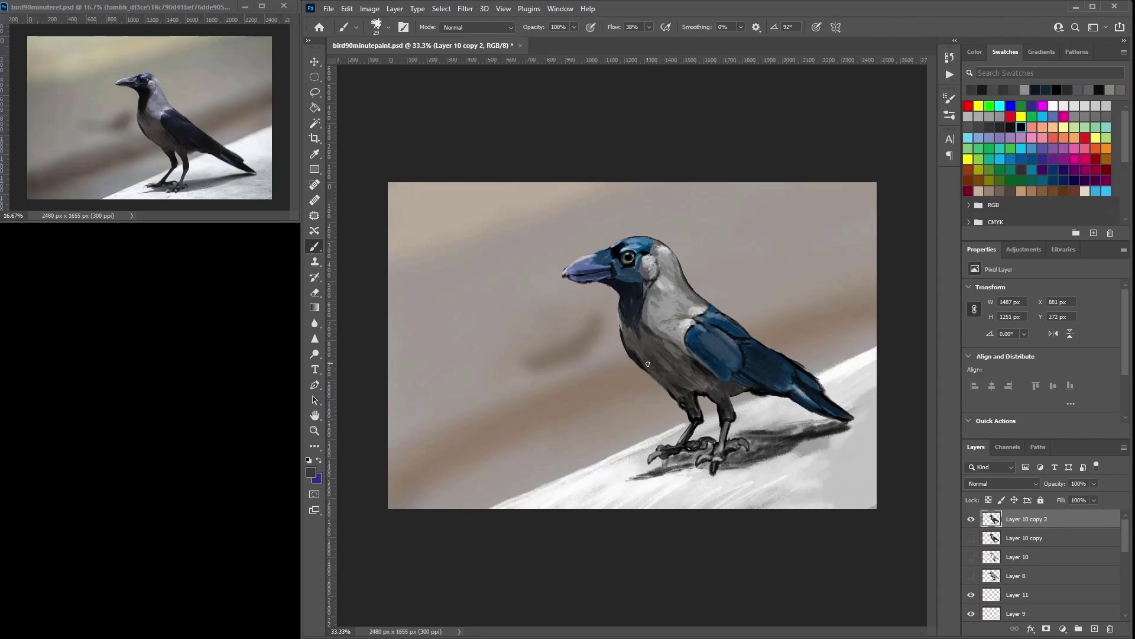
pyautogui.keyDown('alt'); pyautogui.click(671, 361); pyautogui.keyUp('alt')
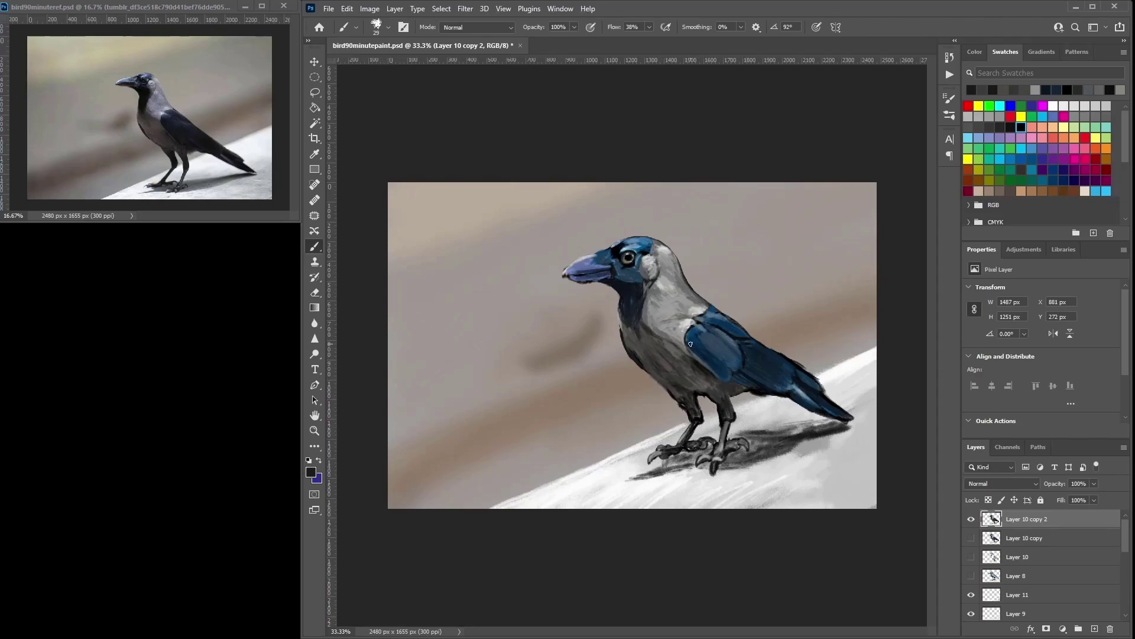
# Step: Deepen and blend the feathers between the thighs and under the flank with sampled blacks and greys
pyautogui.keyDown('alt'); pyautogui.click(710, 387); pyautogui.keyUp('alt')
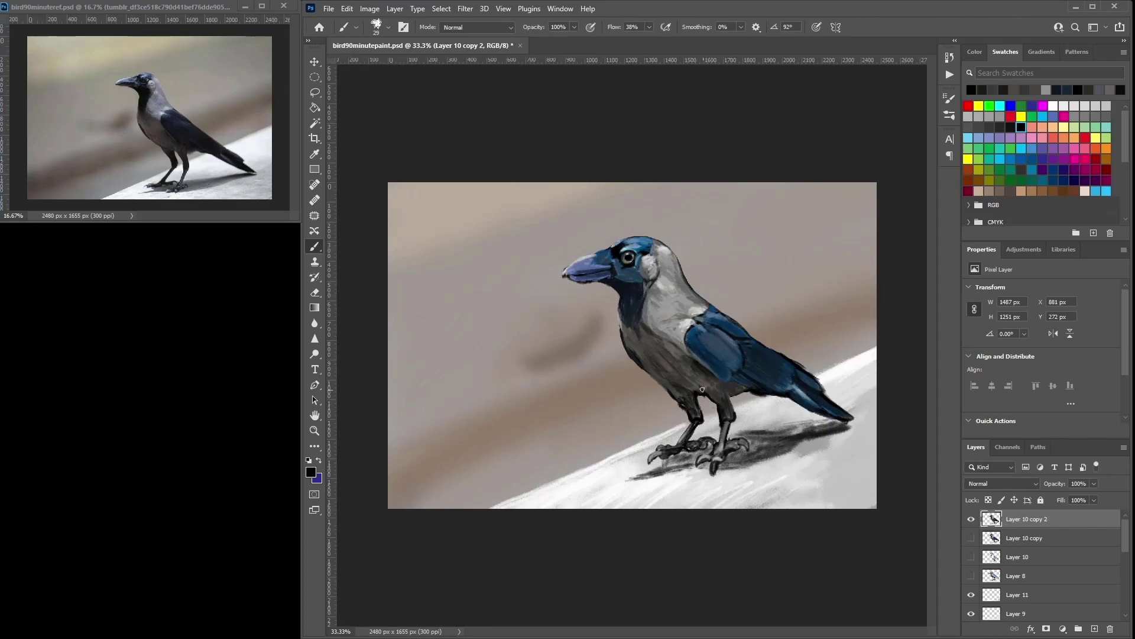
pyautogui.keyDown('alt'); pyautogui.click(703, 391); pyautogui.keyUp('alt')
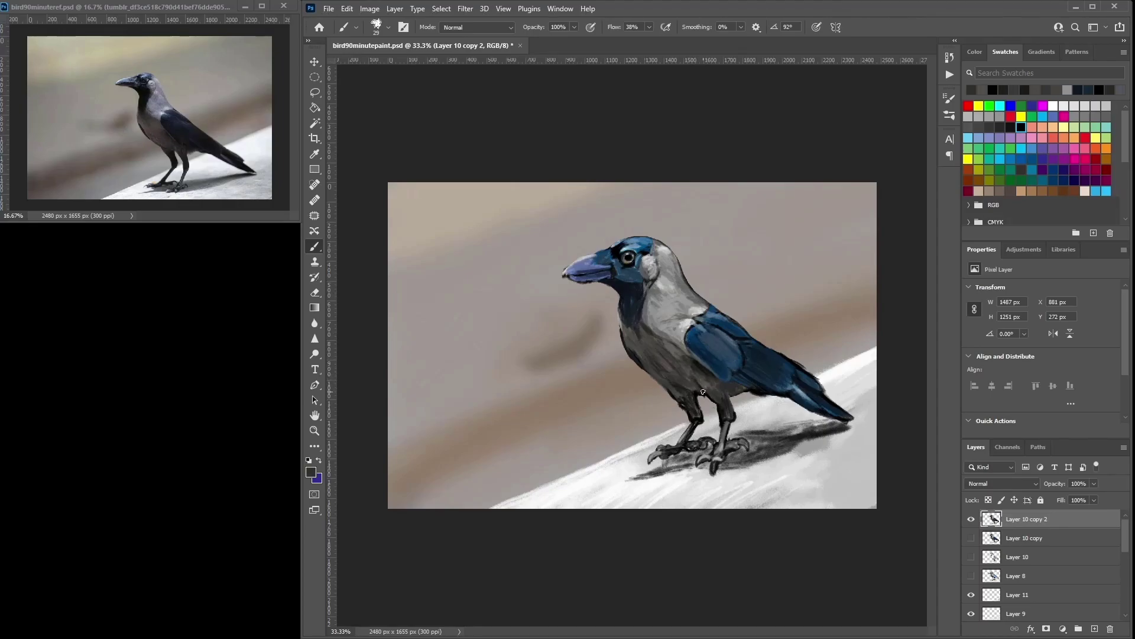
pyautogui.keyDown('alt'); pyautogui.click(686, 389); pyautogui.keyUp('alt')
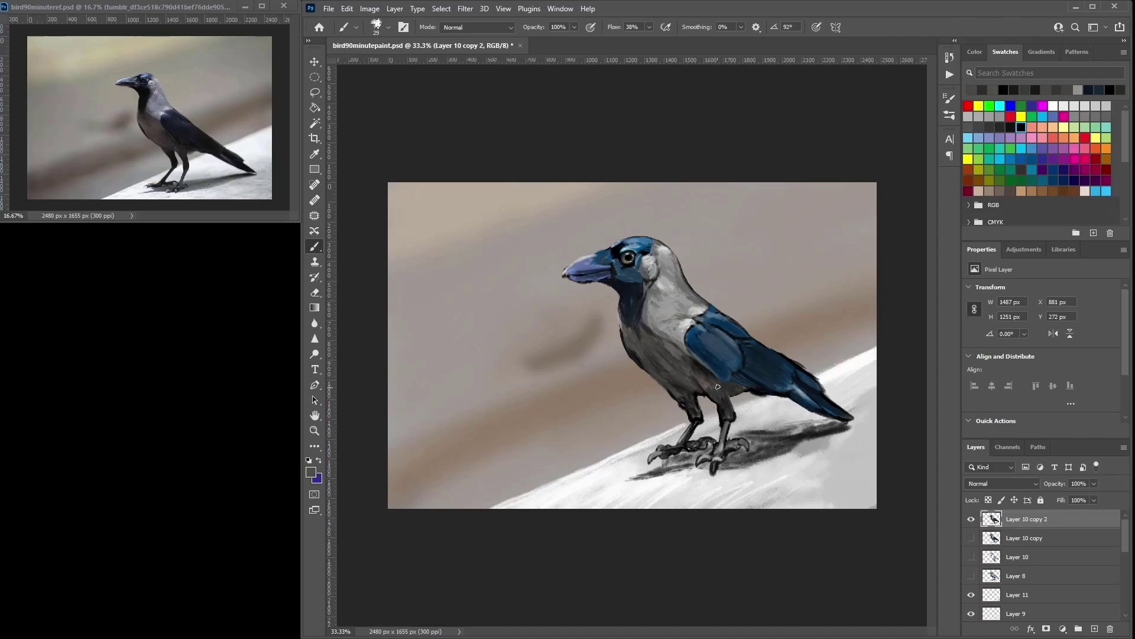
pyautogui.keyDown('alt'); pyautogui.click(709, 426); pyautogui.keyUp('alt')
pyautogui.keyDown('alt'); pyautogui.click(677, 373); pyautogui.keyUp('alt')
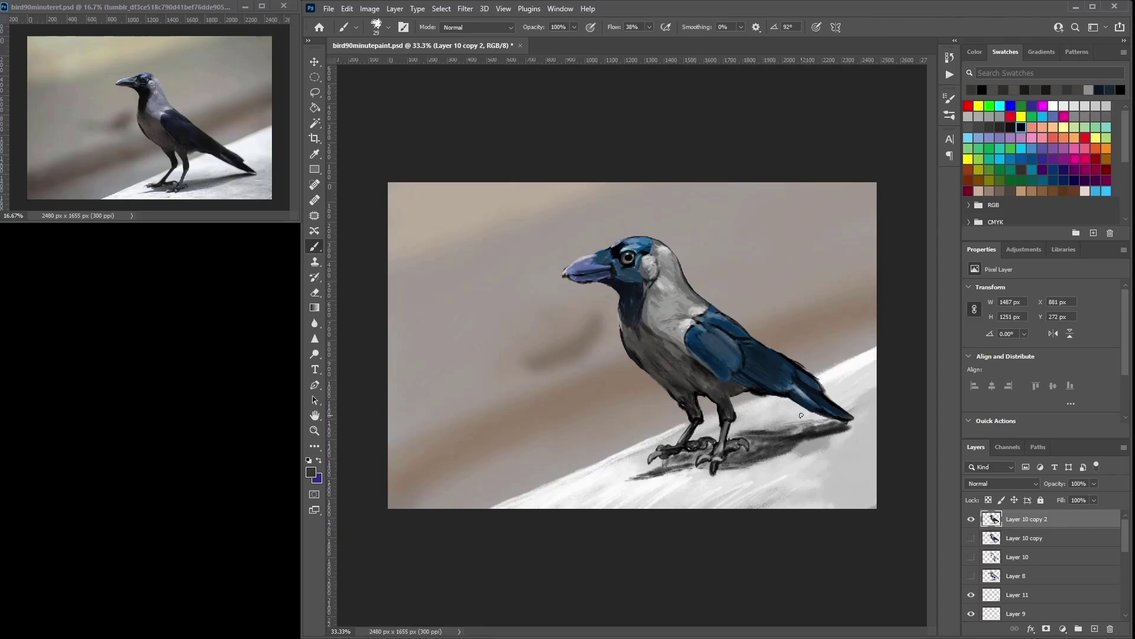
# Step: Touch up the wing's upper front edge with sampled light grey and dark blue
pyautogui.keyDown('alt'); pyautogui.click(771, 391); pyautogui.keyUp('alt')
pyautogui.keyDown('alt'); pyautogui.click(718, 302); pyautogui.keyUp('alt')
pyautogui.keyDown('alt'); pyautogui.click(717, 312); pyautogui.keyUp('alt')
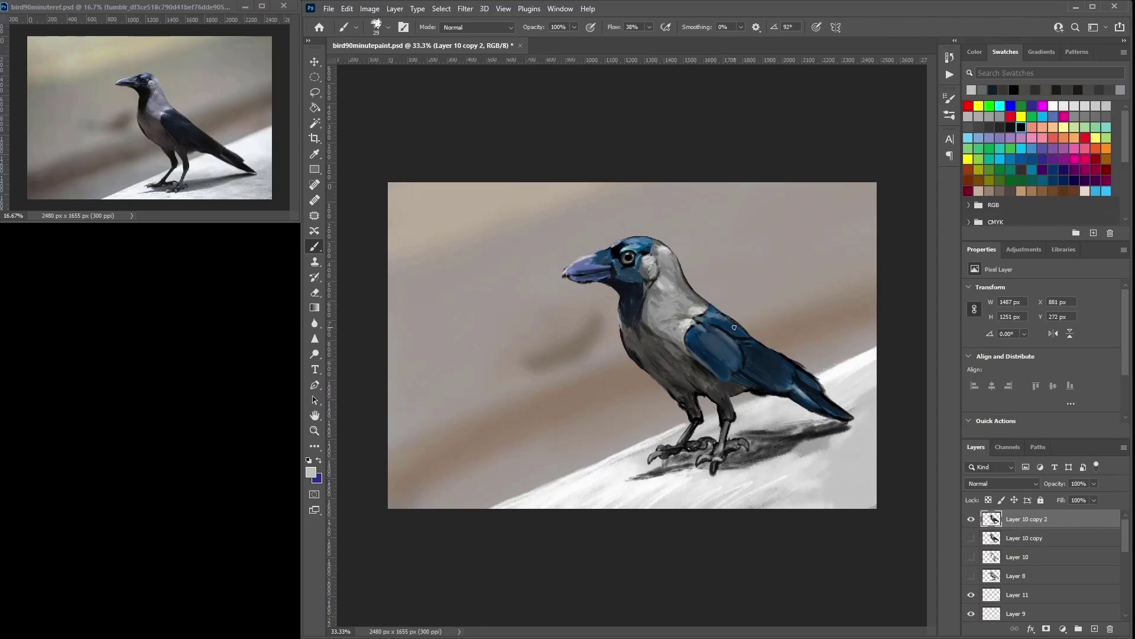
pyautogui.keyDown('alt'); pyautogui.click(726, 322); pyautogui.keyUp('alt')
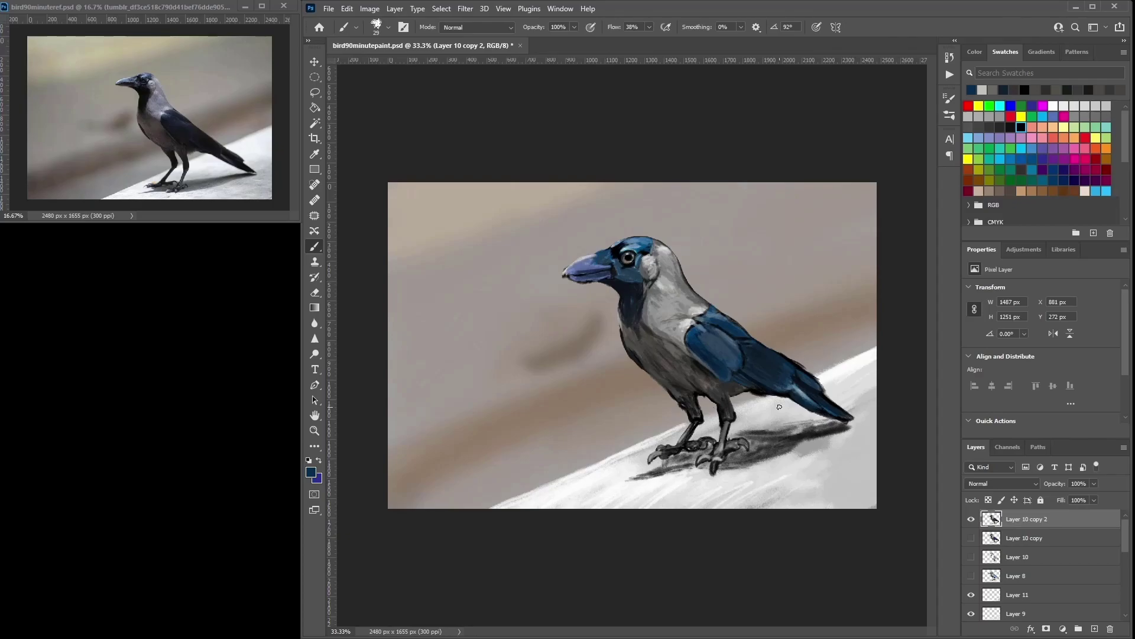
# Step: Blend the throat into the cheek below the eye with sampled dark blues
pyautogui.keyDown('alt'); pyautogui.click(643, 284); pyautogui.keyUp('alt')
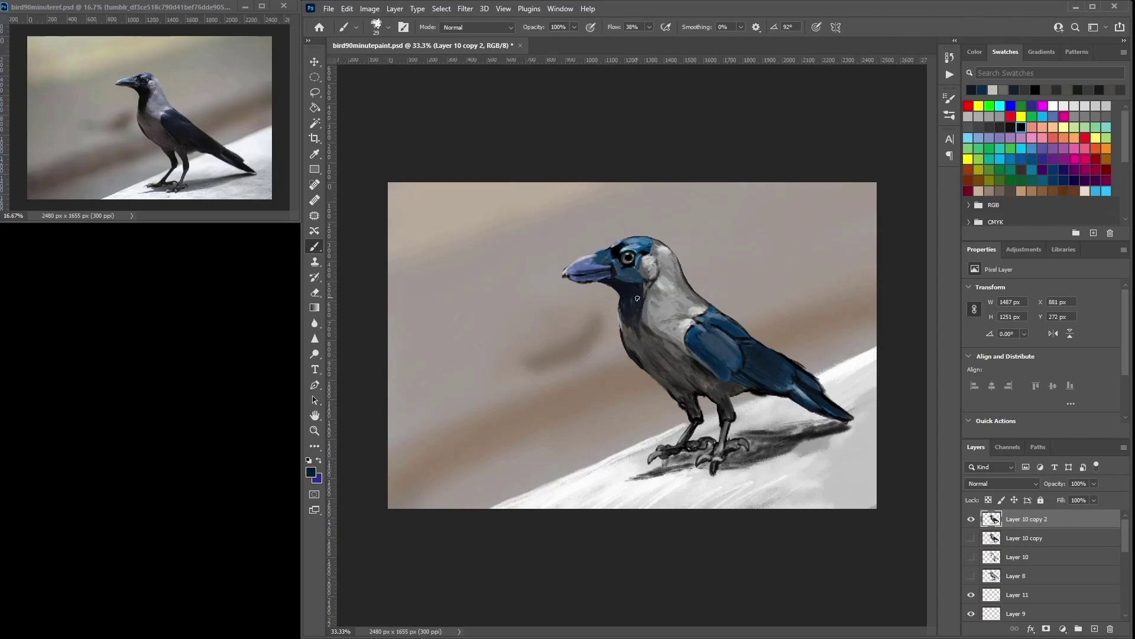
pyautogui.keyDown('alt'); pyautogui.click(630, 303); pyautogui.keyUp('alt')
pyautogui.keyDown('alt'); pyautogui.click(635, 279); pyautogui.keyUp('alt')
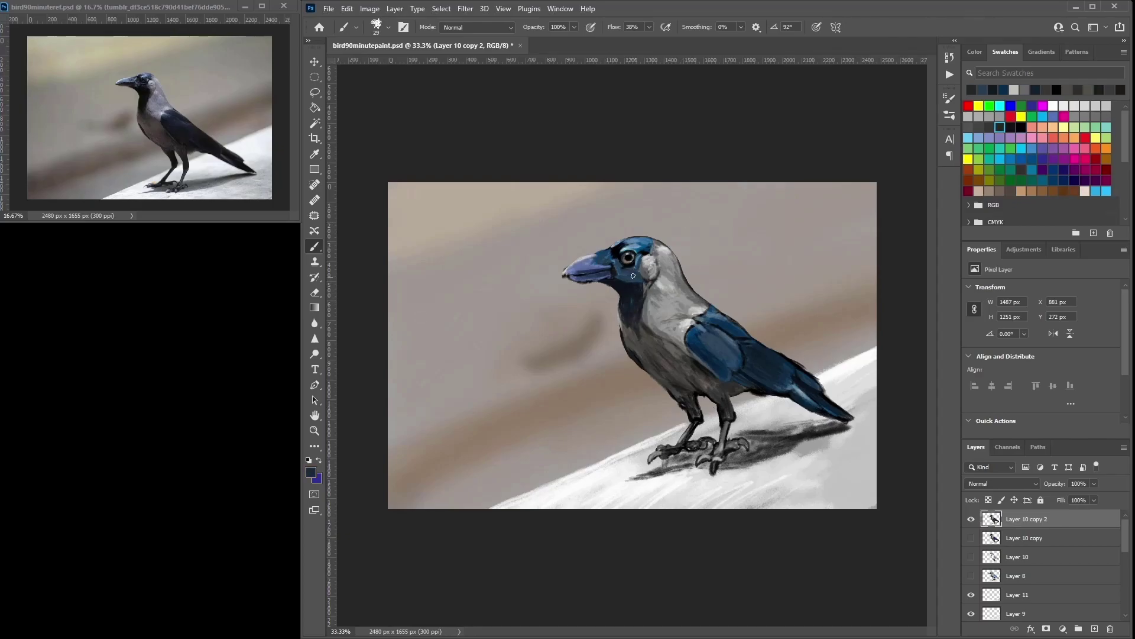
pyautogui.keyDown('alt'); pyautogui.click(632, 278); pyautogui.keyUp('alt')
pyautogui.keyDown('alt'); pyautogui.click(631, 267); pyautogui.keyUp('alt')
pyautogui.keyDown('alt'); pyautogui.click(629, 275); pyautogui.keyUp('alt')
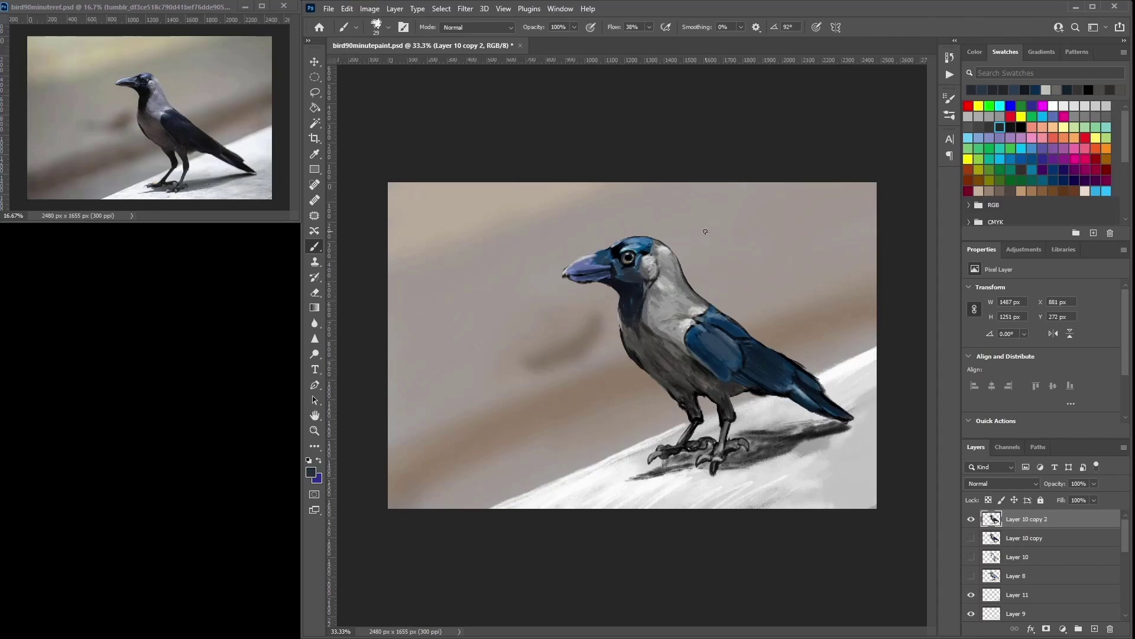
# Step: Reduce the brush size to 17 and add sampled blue and black feather strokes to the cheek and beak base
pyautogui.hotkey('ctrl', '+')
pyautogui.hotkey('ctrl', '+')
pyautogui.keyDown('alt'); pyautogui.click(635, 240); pyautogui.keyUp('alt')
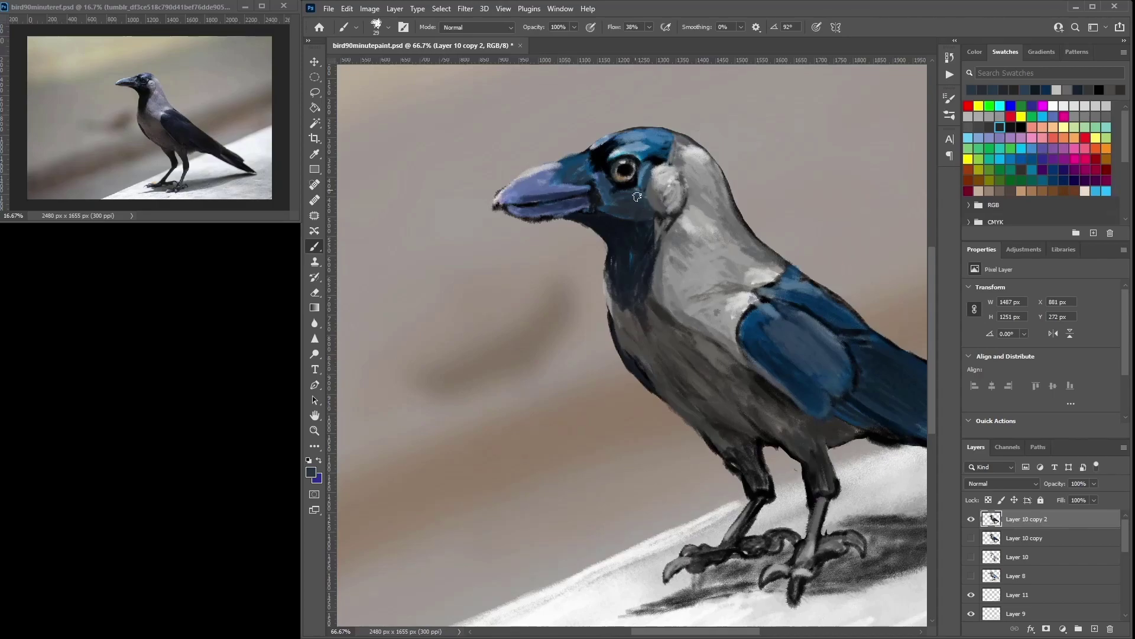
pyautogui.keyDown('alt'); pyautogui.click(621, 229); pyautogui.keyUp('alt')
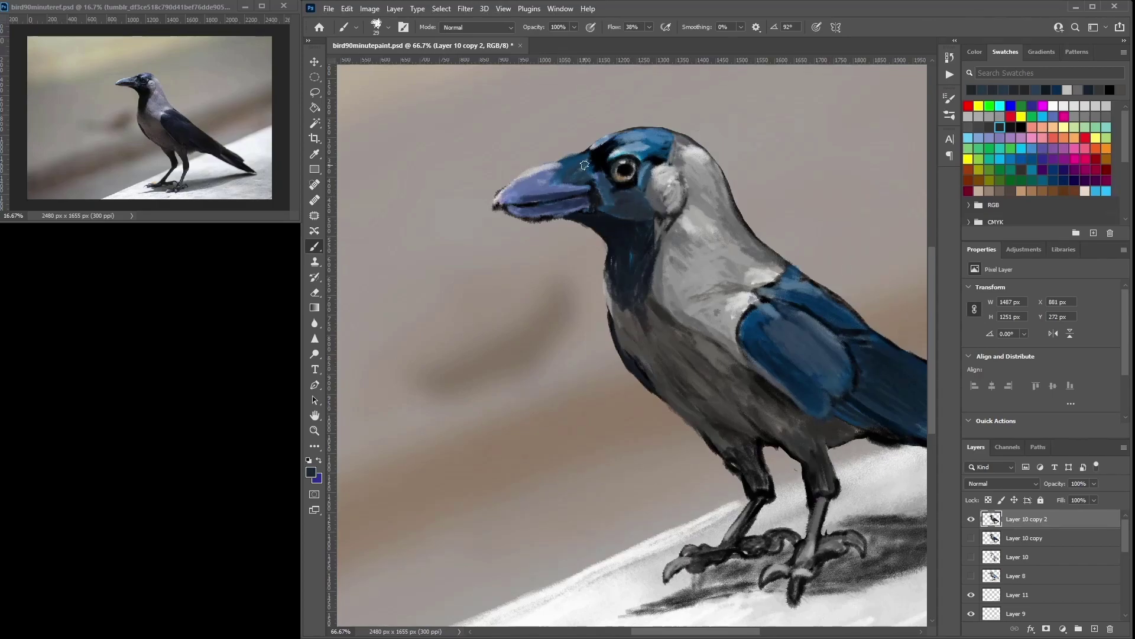
pyautogui.rightClick(594, 196)
pyautogui.click(583, 161)
pyautogui.moveTo(662, 209)
pyautogui.mouseDown()
pyautogui.moveTo(583, 161)
pyautogui.moveTo(570, 173)
pyautogui.moveTo(580, 175)
pyautogui.moveTo(566, 168)
pyautogui.moveTo(592, 201)
pyautogui.mouseUp()
pyautogui.keyDown('alt'); pyautogui.click(602, 170); pyautogui.keyUp('alt')
pyautogui.keyDown('alt'); pyautogui.click(645, 156); pyautogui.keyUp('alt')
pyautogui.moveTo(602, 193)
pyautogui.mouseDown()
pyautogui.moveTo(596, 207)
pyautogui.moveTo(592, 191)
pyautogui.moveTo(639, 201)
pyautogui.moveTo(615, 204)
pyautogui.mouseUp()
pyautogui.keyDown('alt'); pyautogui.click(620, 185); pyautogui.keyUp('alt')
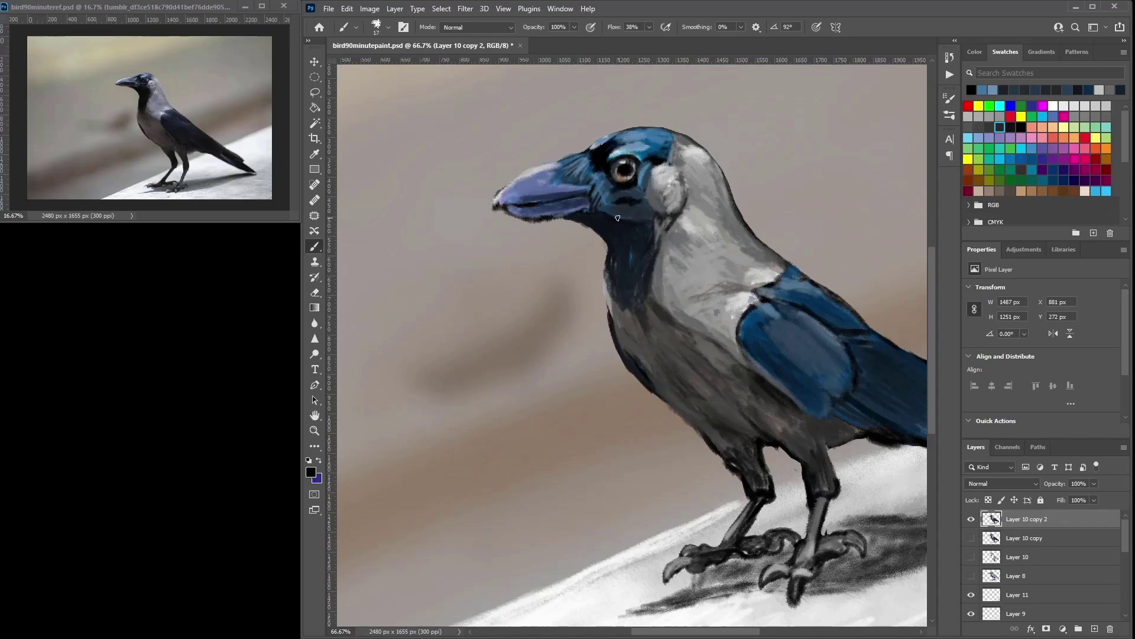
# Step: Blend the feathers along the lower cheek and ear patch with sampled blues and grey
pyautogui.keyDown('alt'); pyautogui.click(619, 216); pyautogui.keyUp('alt')
pyautogui.keyDown('alt'); pyautogui.click(639, 216); pyautogui.keyUp('alt')
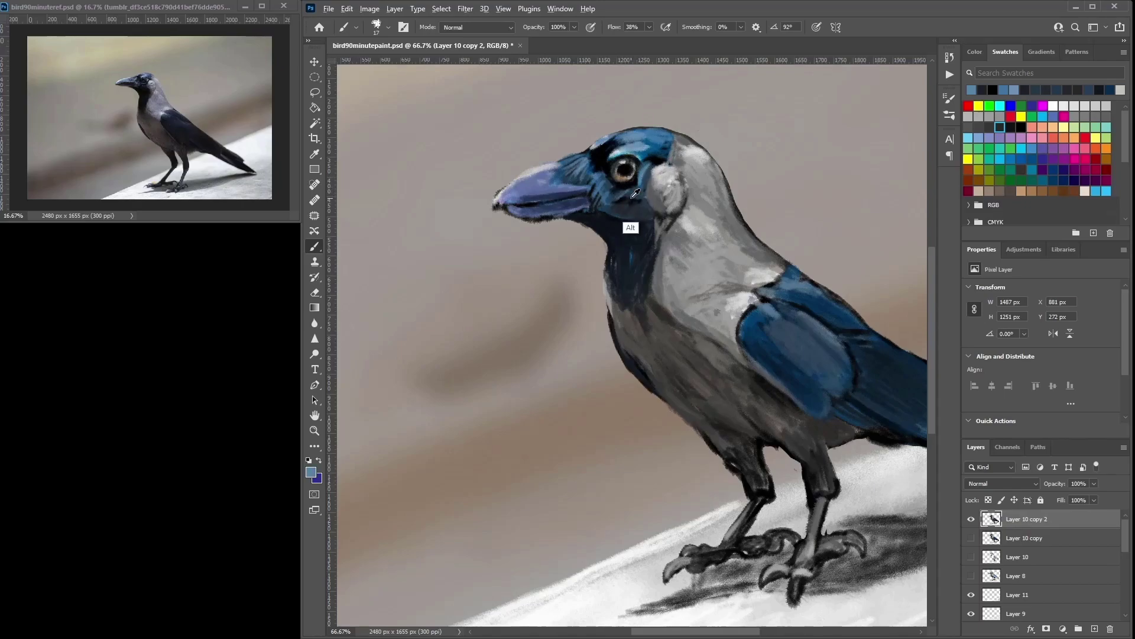
pyautogui.keyDown('alt'); pyautogui.click(629, 229); pyautogui.keyUp('alt')
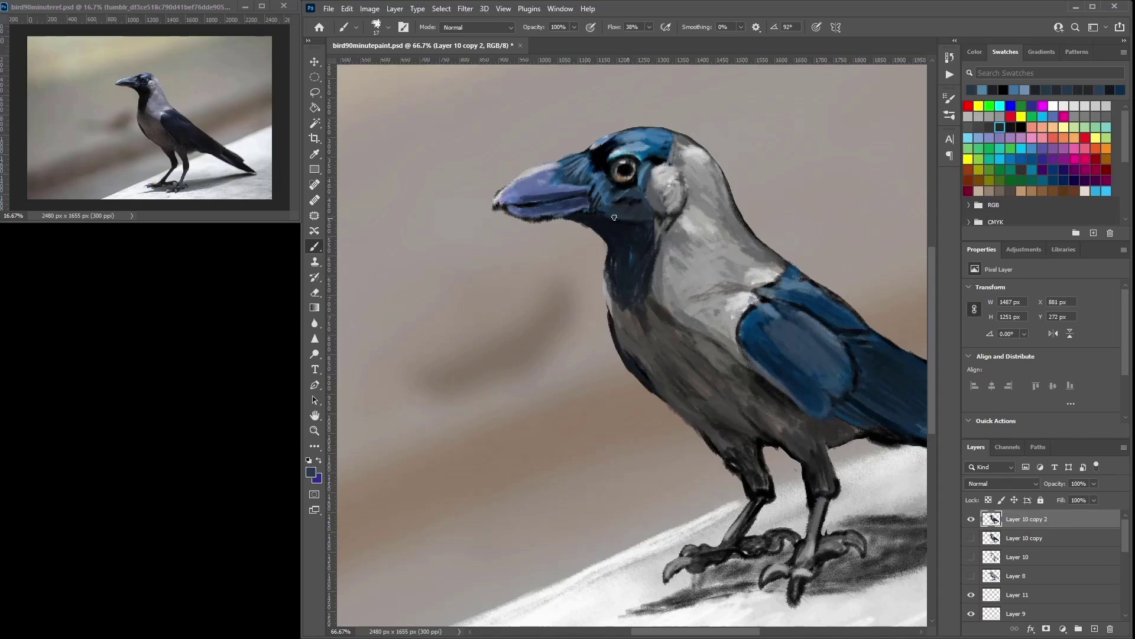
pyautogui.keyDown('alt'); pyautogui.click(596, 187); pyautogui.keyUp('alt')
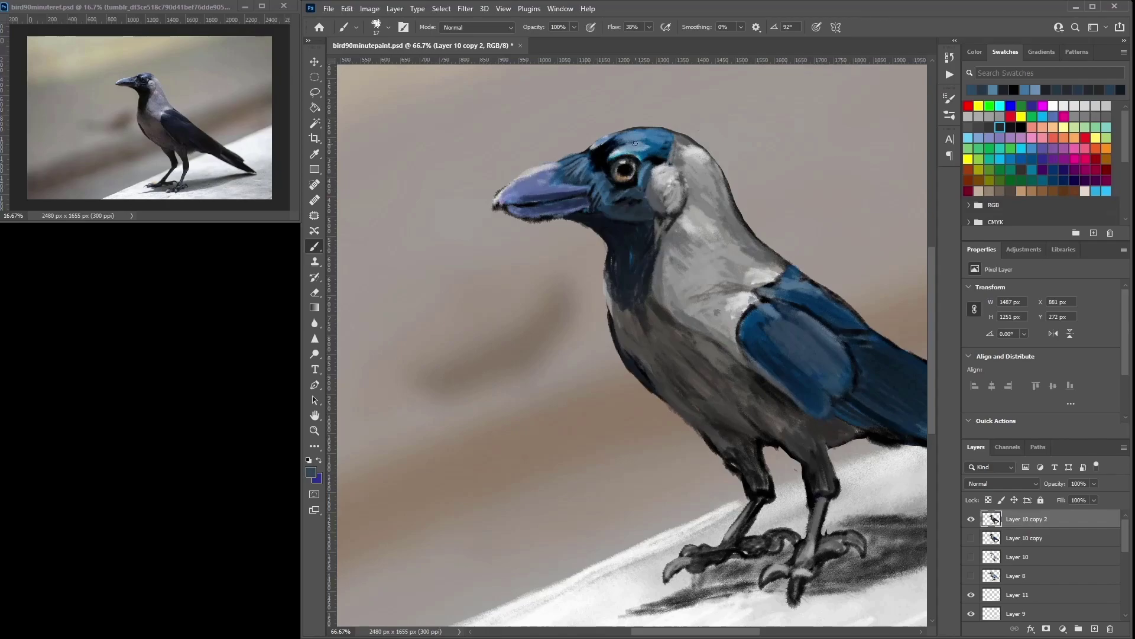
pyautogui.keyDown('alt'); pyautogui.click(687, 174); pyautogui.keyUp('alt')
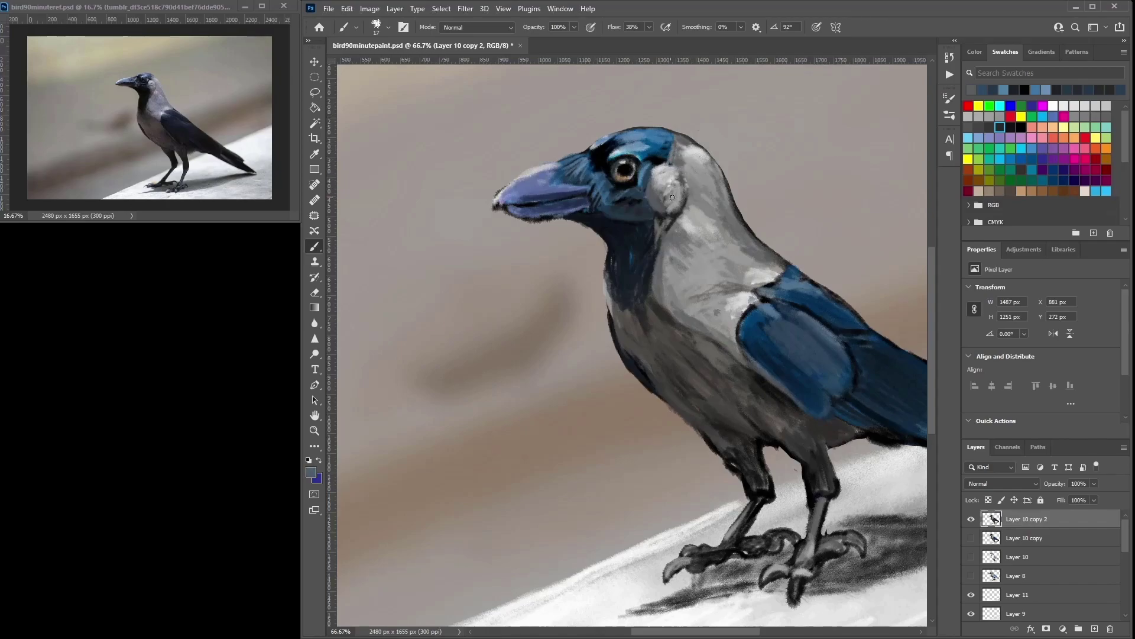
# Step: Brush sampled mid grey into the cast shadow around the feet and towards the tail
pyautogui.scroll(-2, 745, 216)
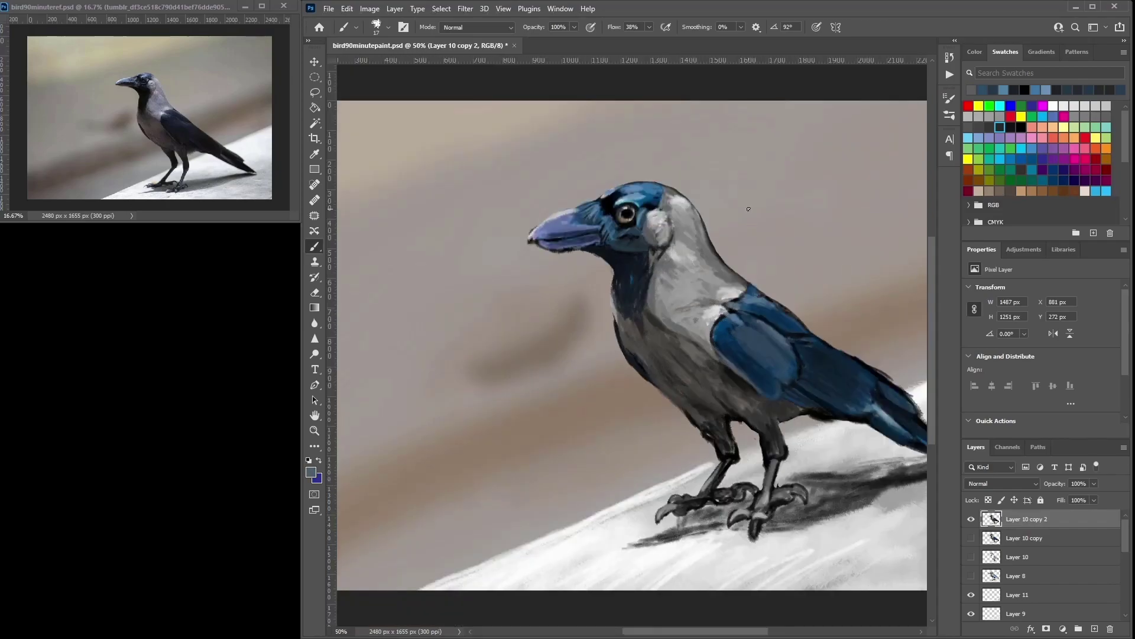
pyautogui.scroll(1, 719, 233)
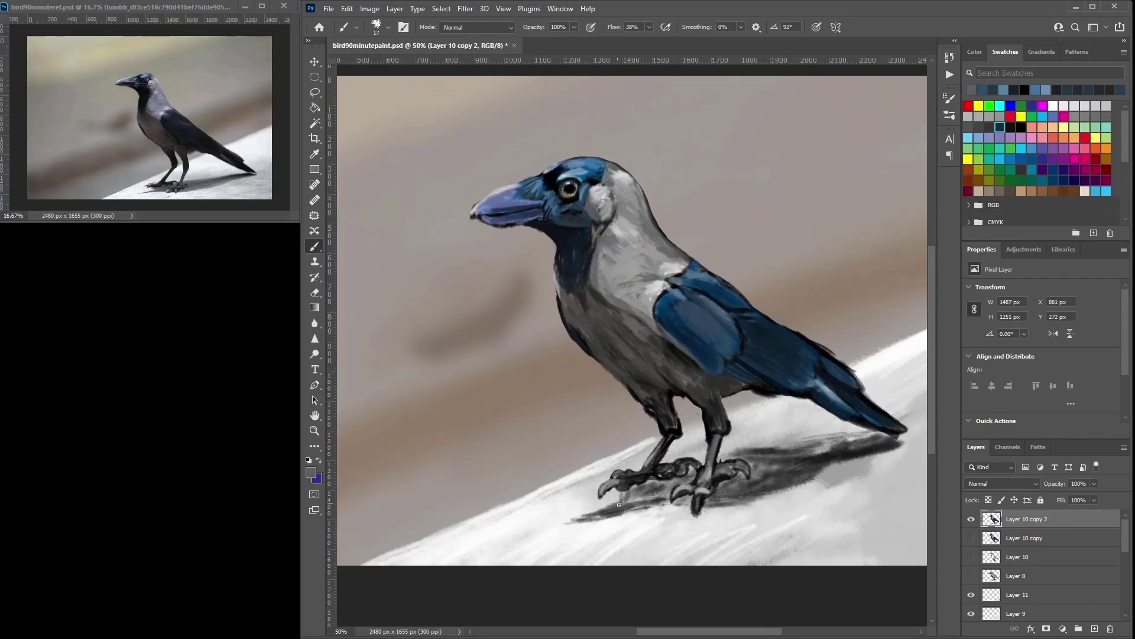
pyautogui.keyDown('alt'); pyautogui.click(620, 504); pyautogui.keyUp('alt')
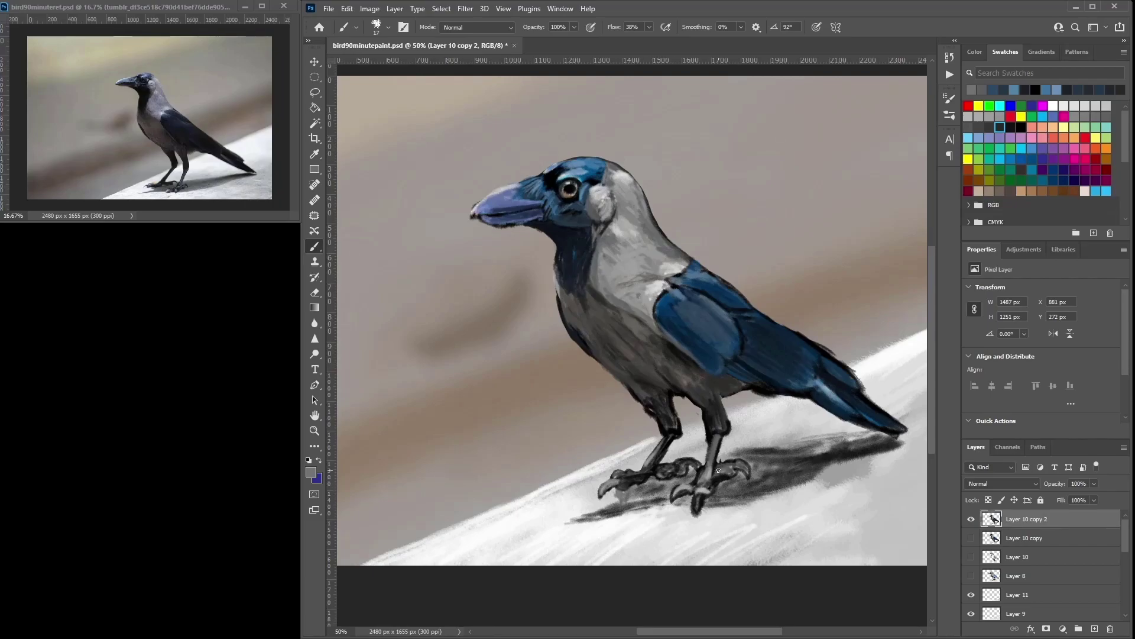
pyautogui.moveTo(667, 485); pyautogui.dragTo(652, 501)
pyautogui.moveTo(770, 458); pyautogui.dragTo(865, 437)
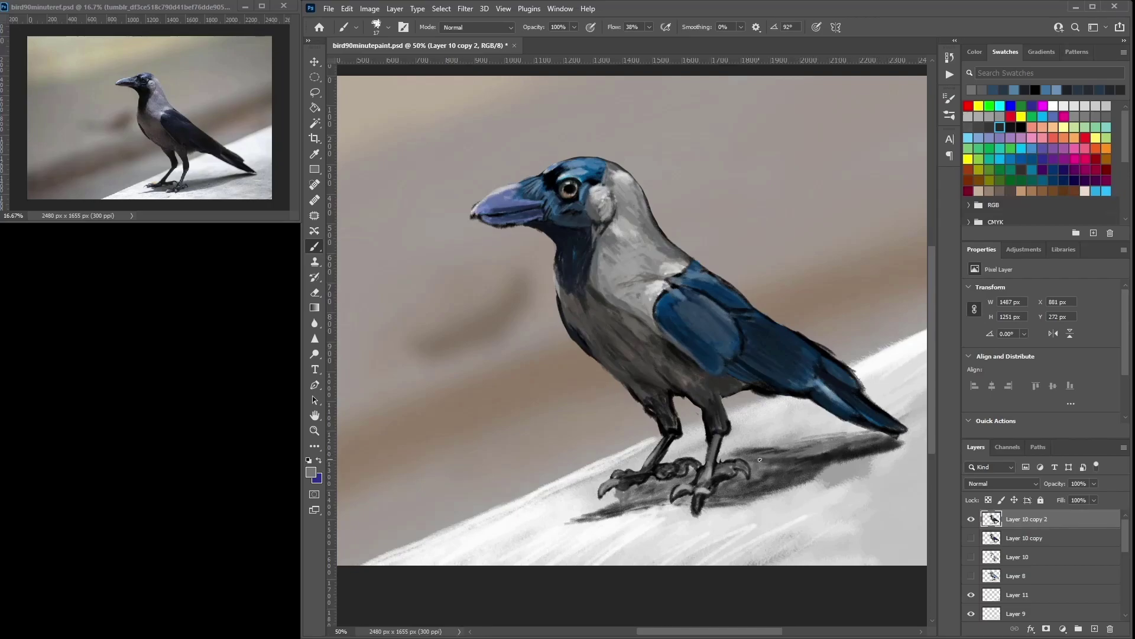
# Step: Darken the cast shadow under the tail and behind the near foot with near-black and sampled dark grey
pyautogui.click(1010, 127)
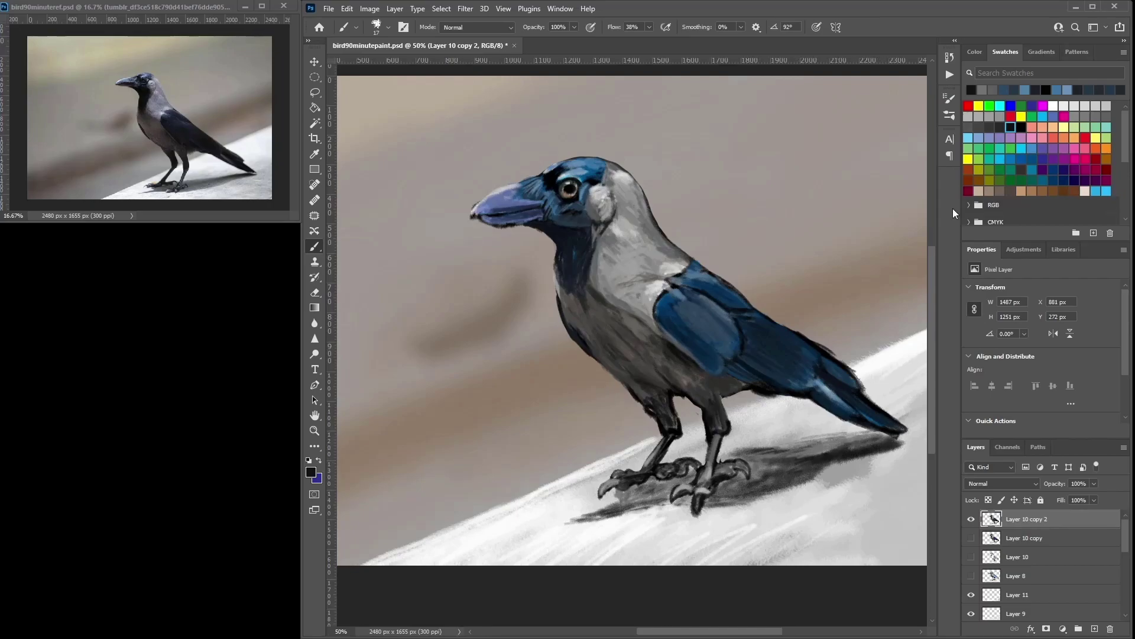
pyautogui.keyDown('alt'); pyautogui.click(887, 436); pyautogui.keyUp('alt')
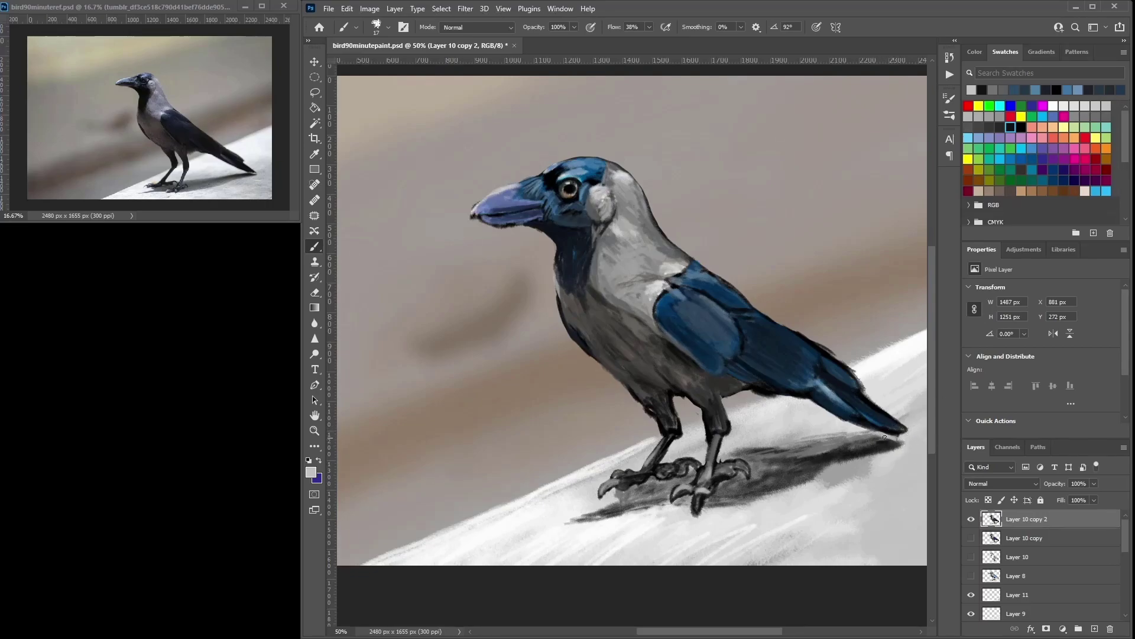
pyautogui.keyDown('alt'); pyautogui.click(893, 447); pyautogui.keyUp('alt')
pyautogui.moveTo(874, 441)
pyautogui.mouseDown()
pyautogui.moveTo(897, 442)
pyautogui.moveTo(811, 449)
pyautogui.moveTo(777, 470)
pyautogui.mouseUp()
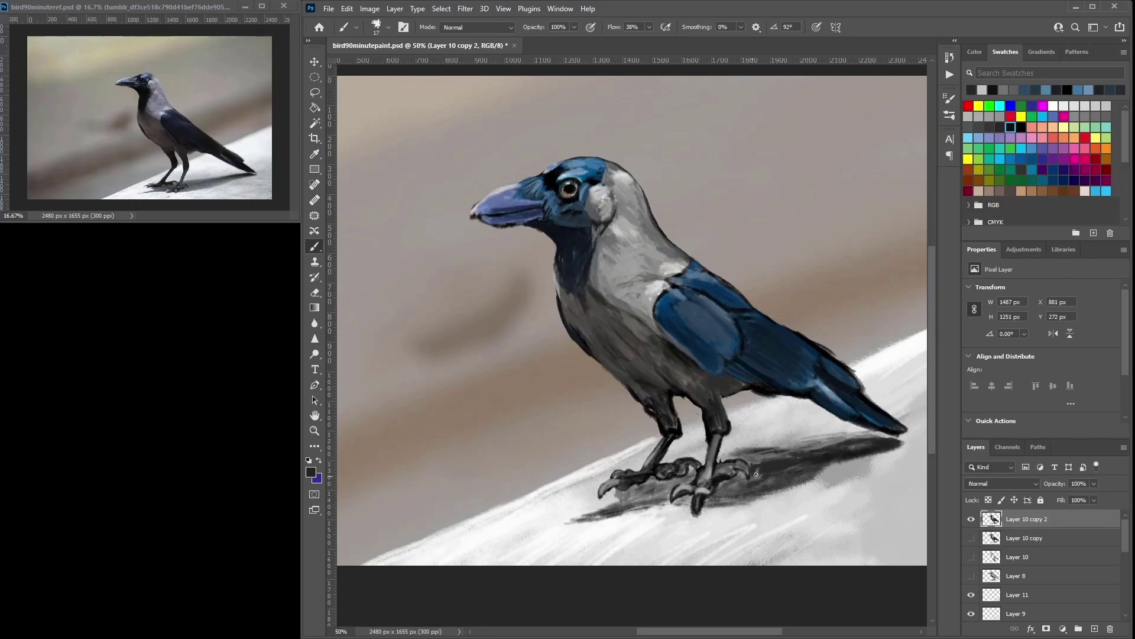
pyautogui.moveTo(751, 479); pyautogui.dragTo(766, 481)
pyautogui.moveTo(865, 451); pyautogui.dragTo(750, 465)
# Step: Soften the cast shadow's upper edge and the area around the feet with sampled mid greys
pyautogui.keyDown('alt'); pyautogui.click(757, 515); pyautogui.keyUp('alt')
pyautogui.moveTo(752, 478)
pyautogui.mouseDown()
pyautogui.moveTo(805, 483)
pyautogui.moveTo(819, 467)
pyautogui.moveTo(727, 498)
pyautogui.moveTo(774, 480)
pyautogui.mouseUp()
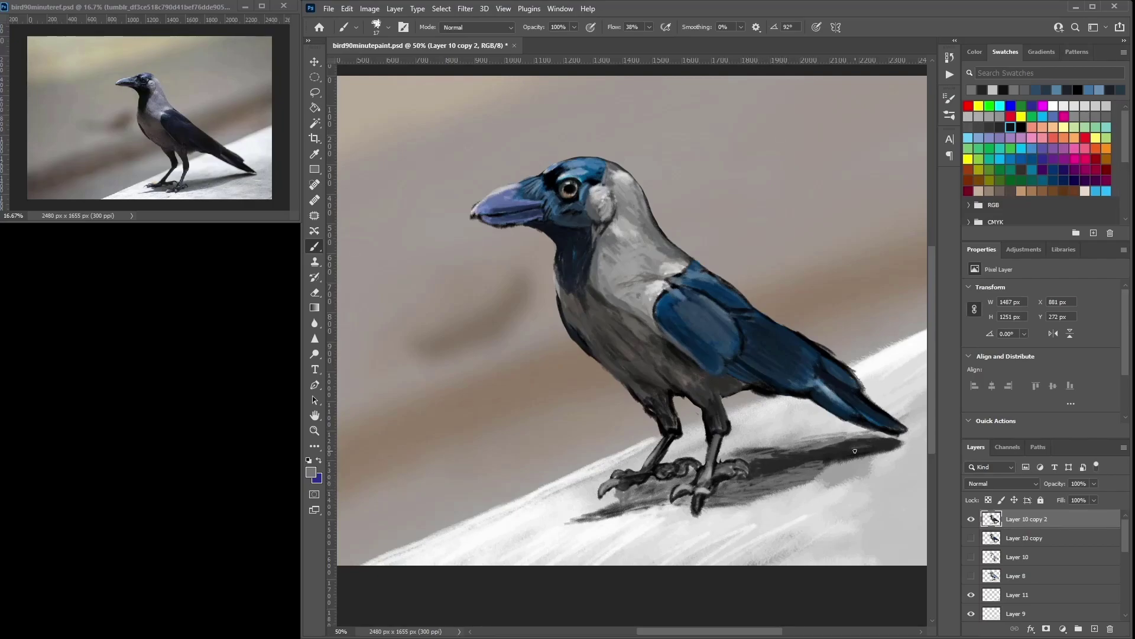
pyautogui.moveTo(732, 454); pyautogui.dragTo(817, 445)
pyautogui.keyDown('alt'); pyautogui.click(654, 514); pyautogui.keyUp('alt')
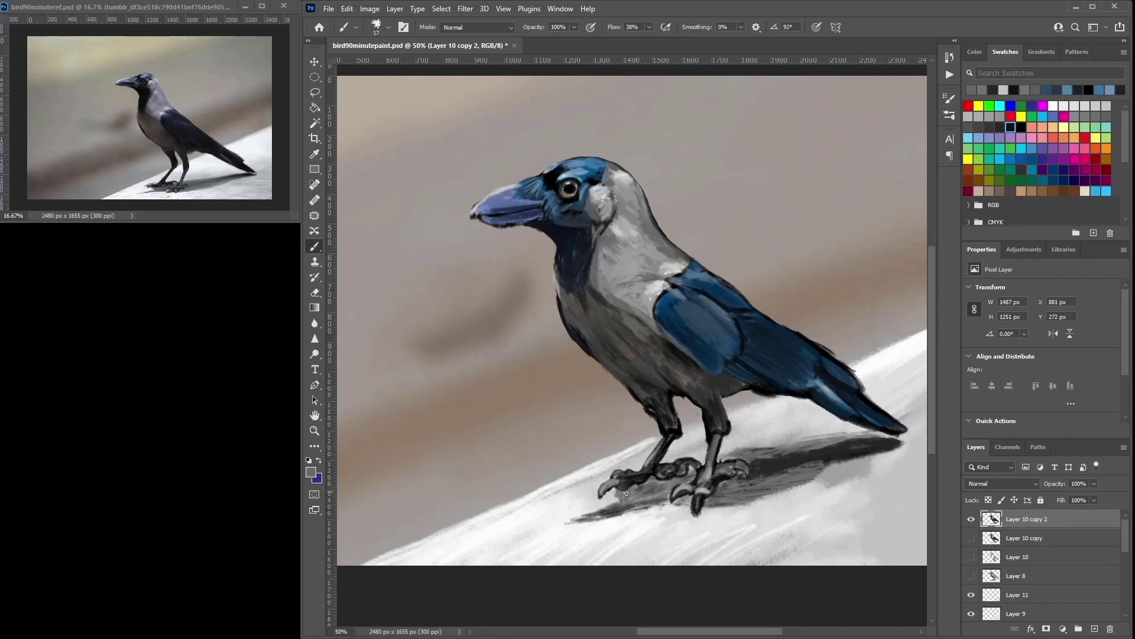
# Step: Refine the toes and claws of the far foot with sampled light and dark greys
pyautogui.keyDown('alt'); pyautogui.click(609, 510); pyautogui.keyUp('alt')
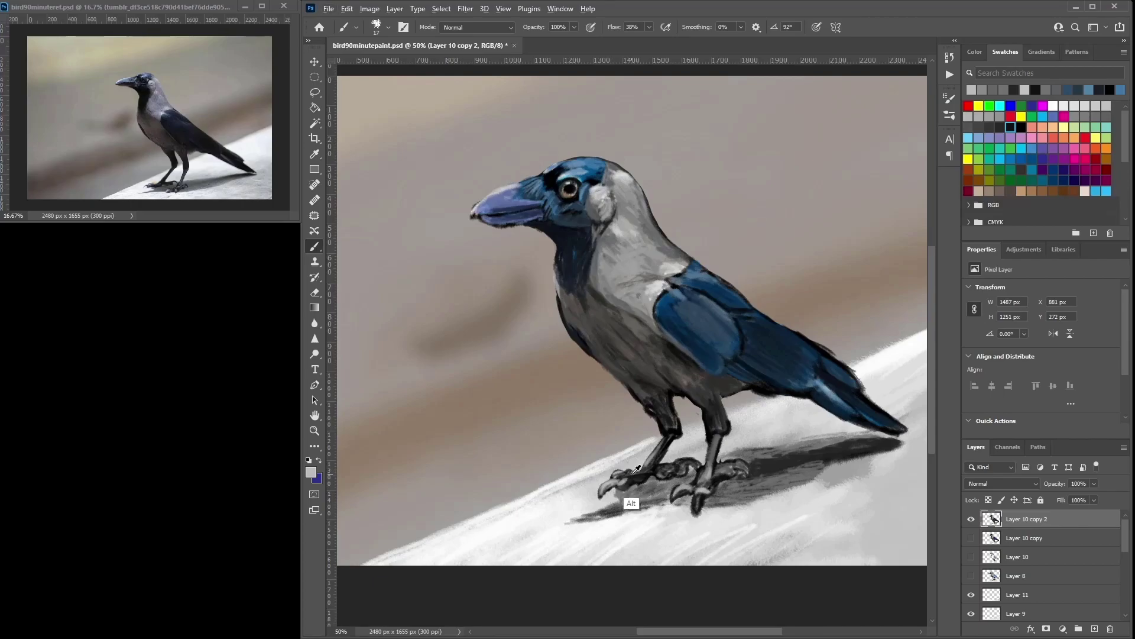
pyautogui.keyDown('alt'); pyautogui.click(622, 473); pyautogui.keyUp('alt')
pyautogui.keyDown('alt'); pyautogui.click(614, 477); pyautogui.keyUp('alt')
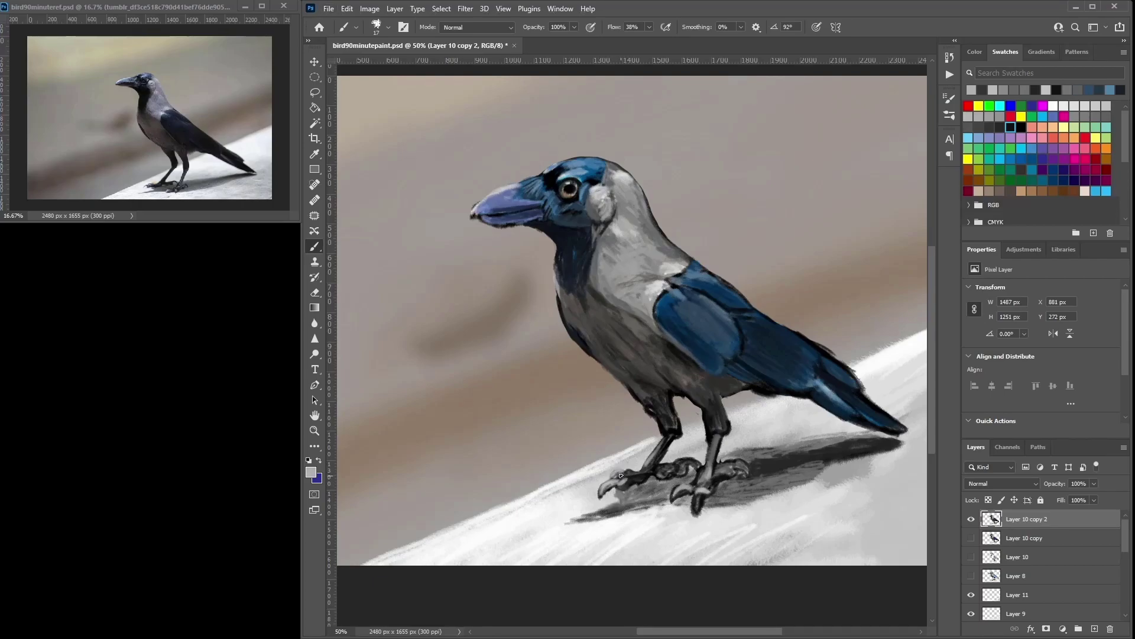
pyautogui.keyDown('alt'); pyautogui.click(621, 475); pyautogui.keyUp('alt')
pyautogui.keyDown('alt'); pyautogui.click(611, 509); pyautogui.keyUp('alt')
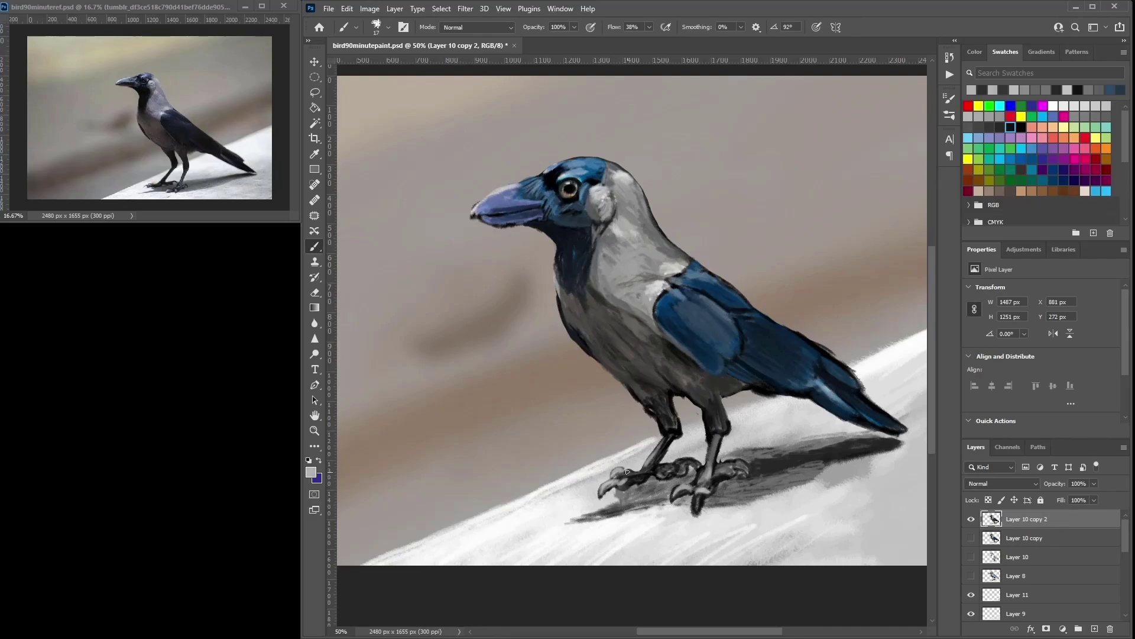
pyautogui.keyDown('alt'); pyautogui.click(623, 473); pyautogui.keyUp('alt')
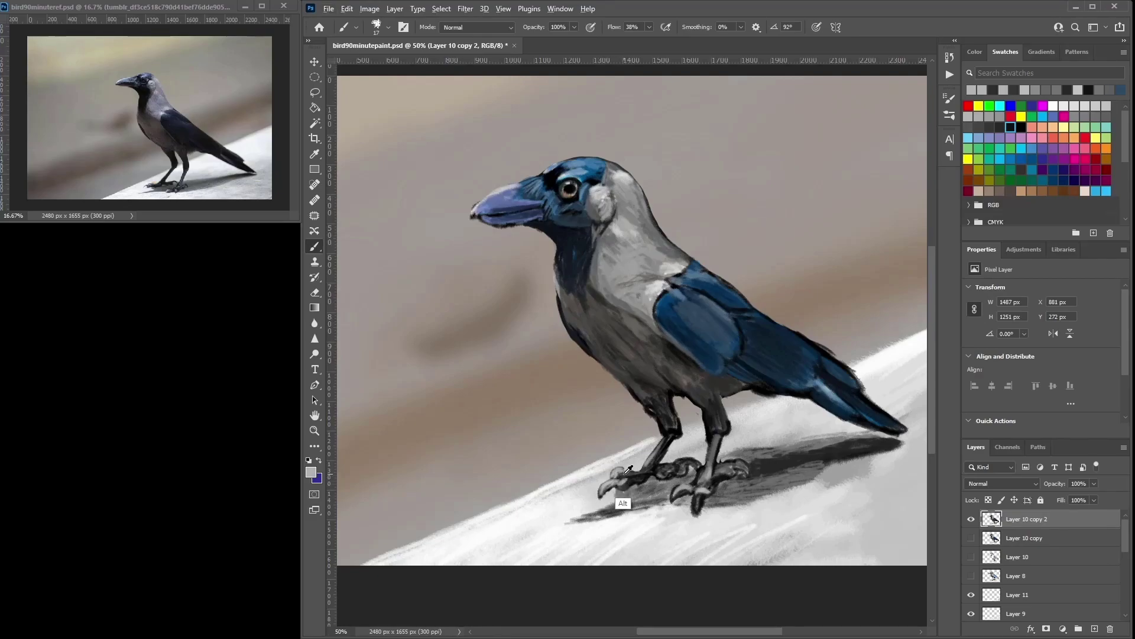
pyautogui.keyDown('alt'); pyautogui.click(628, 470); pyautogui.keyUp('alt')
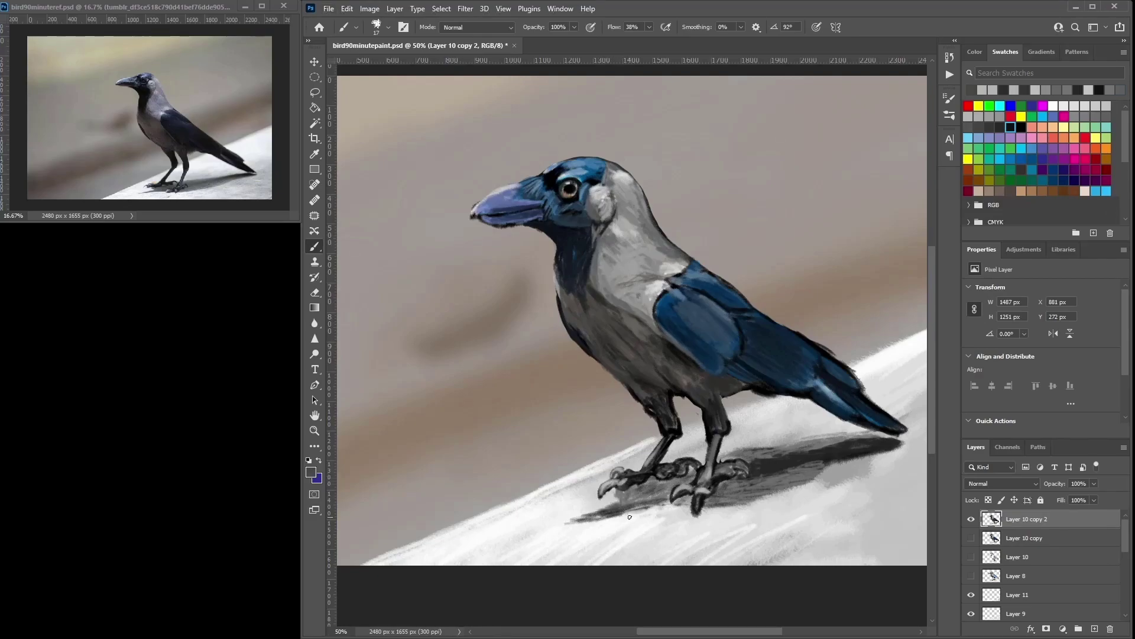
# Step: Darken the far leg's lower shank down to the foot with sampled dark greys and black
pyautogui.keyDown('alt'); pyautogui.click(660, 445); pyautogui.keyUp('alt')
pyautogui.moveTo(658, 448)
pyautogui.mouseDown()
pyautogui.moveTo(640, 468)
pyautogui.moveTo(664, 443)
pyautogui.mouseUp()
pyautogui.keyDown('alt'); pyautogui.click(659, 452); pyautogui.keyUp('alt')
pyautogui.keyDown('alt'); pyautogui.click(653, 467); pyautogui.keyUp('alt')
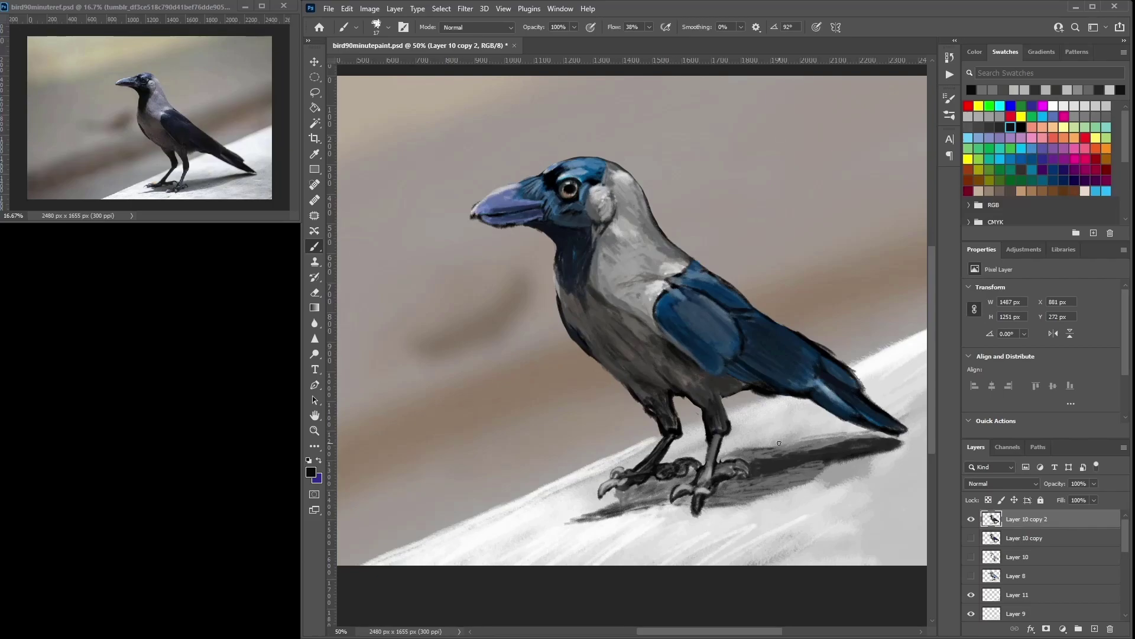
# Step: Refine the near foot's toes and claws with light grey, white and sampled greys, and darken the upper legs with black and dark grey
pyautogui.moveTo(698, 486); pyautogui.dragTo(709, 478)
pyautogui.click(1085, 105)
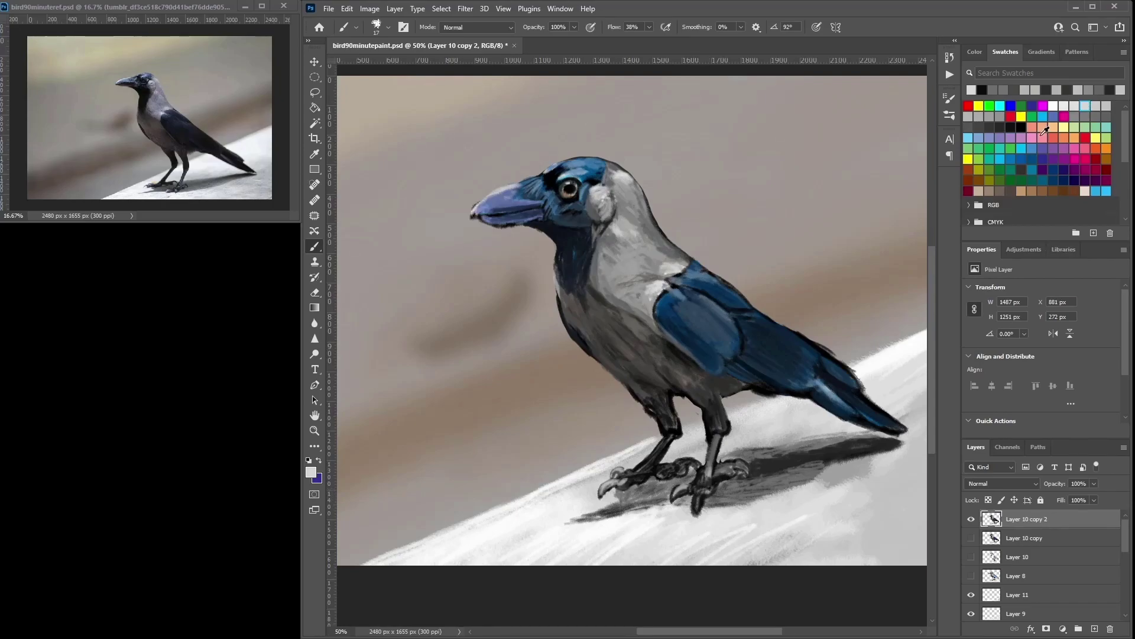
pyautogui.keyDown('alt'); pyautogui.click(697, 497); pyautogui.keyUp('alt')
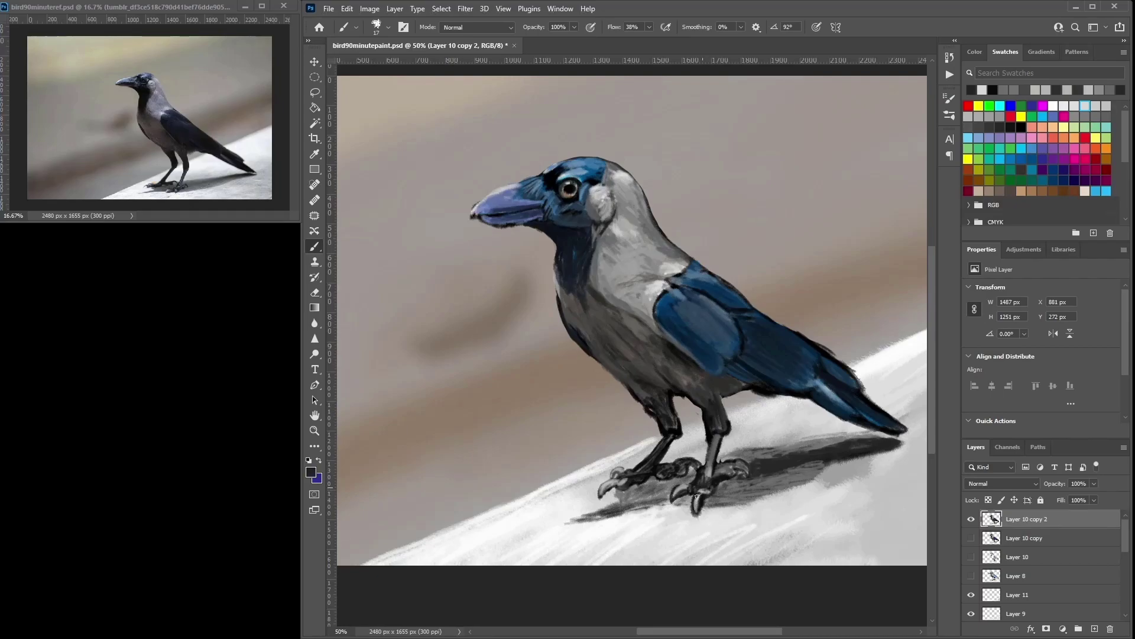
pyautogui.click(1053, 105)
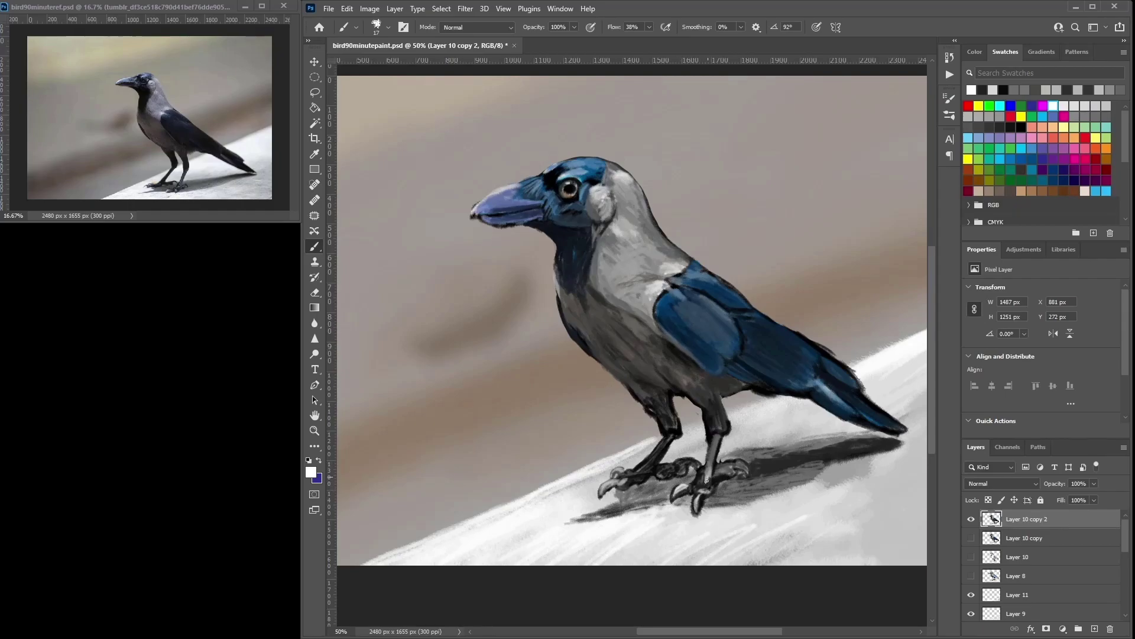
pyautogui.keyDown('alt'); pyautogui.click(735, 467); pyautogui.keyUp('alt')
pyautogui.keyDown('alt'); pyautogui.click(732, 461); pyautogui.keyUp('alt')
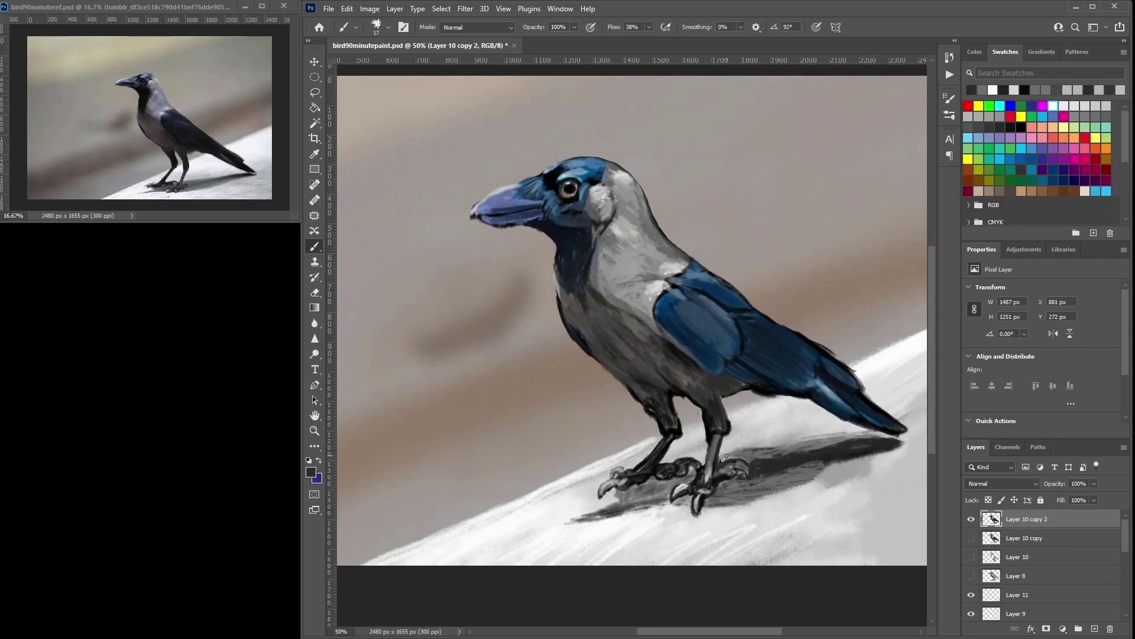
pyautogui.keyDown('alt'); pyautogui.click(720, 466); pyautogui.keyUp('alt')
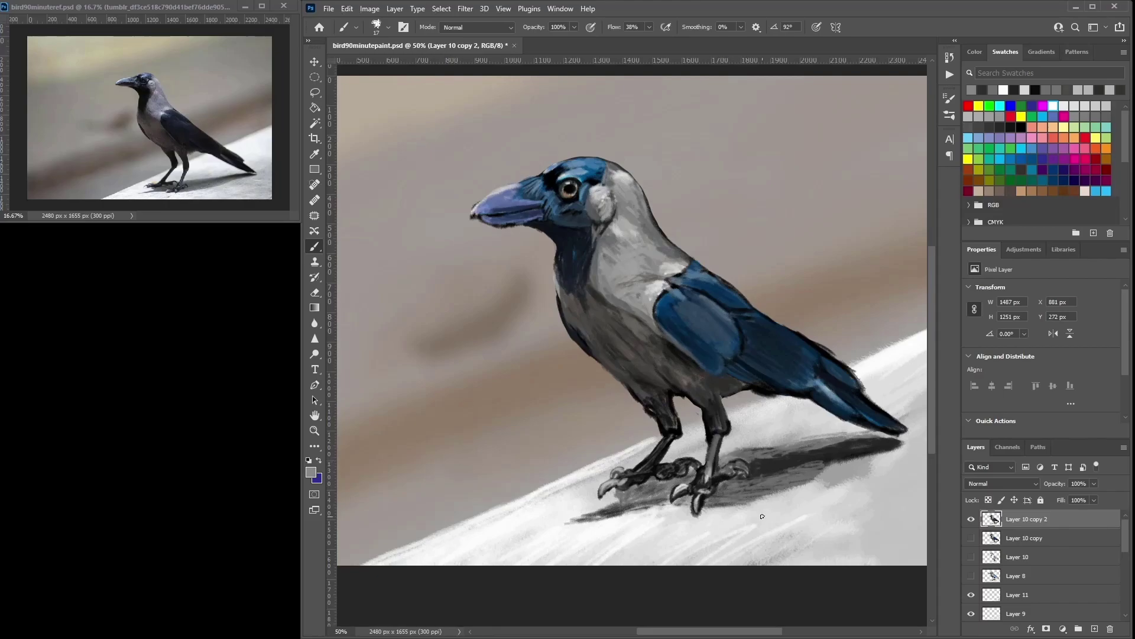
pyautogui.click(1021, 127)
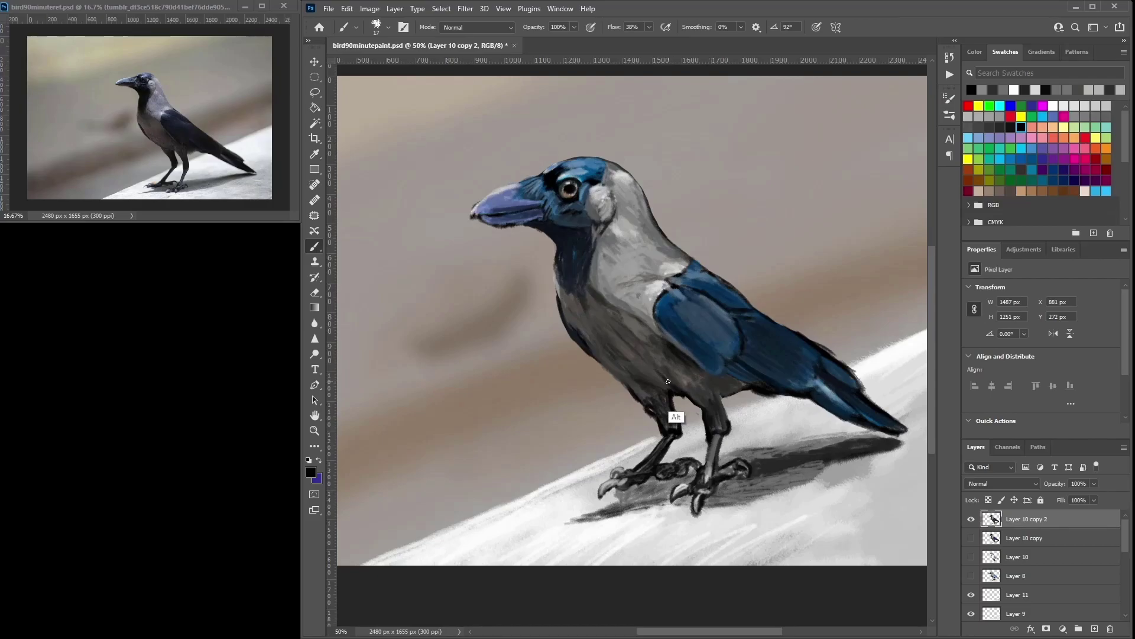
pyautogui.keyDown('alt'); pyautogui.click(650, 382); pyautogui.keyUp('alt')
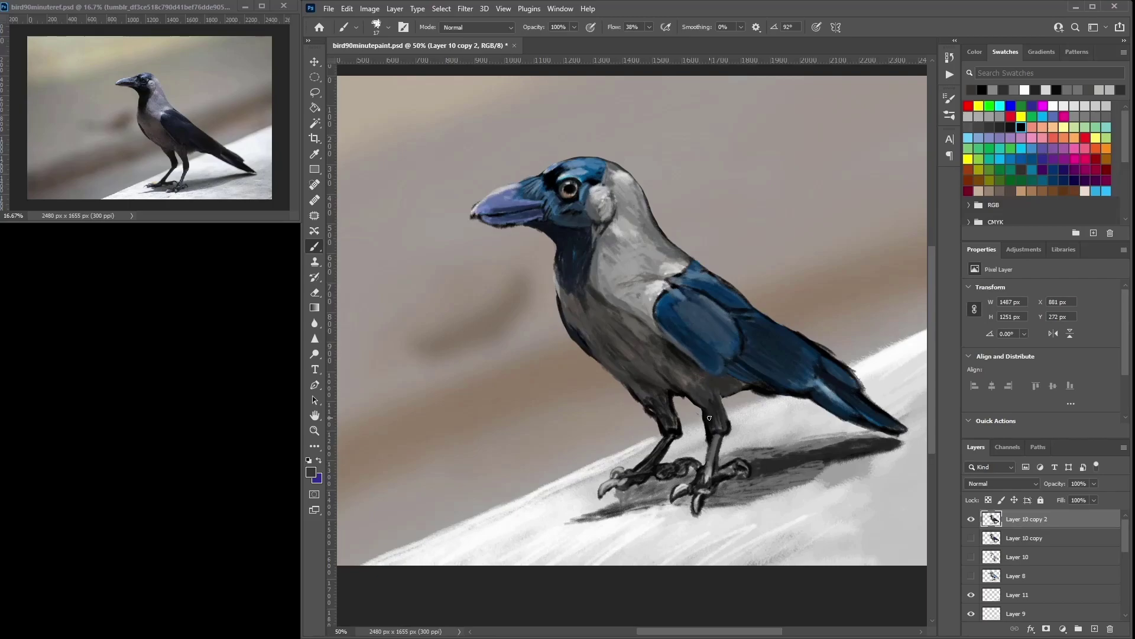
# Step: Enlarge the brush and blend the chest below the throat into the belly with sampled mid and dark greys
pyautogui.rightClick(636, 249)
pyautogui.click(706, 282)
pyautogui.click(624, 287)
pyautogui.keyDown('alt'); pyautogui.click(627, 291); pyautogui.keyUp('alt')
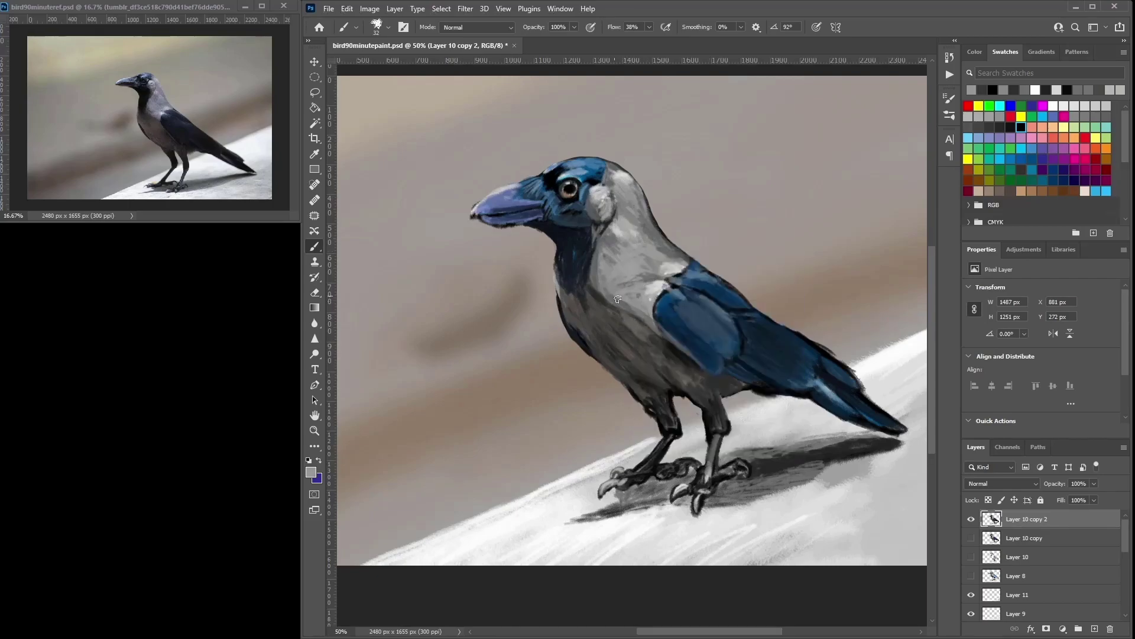
pyautogui.keyDown('alt'); pyautogui.click(609, 290); pyautogui.keyUp('alt')
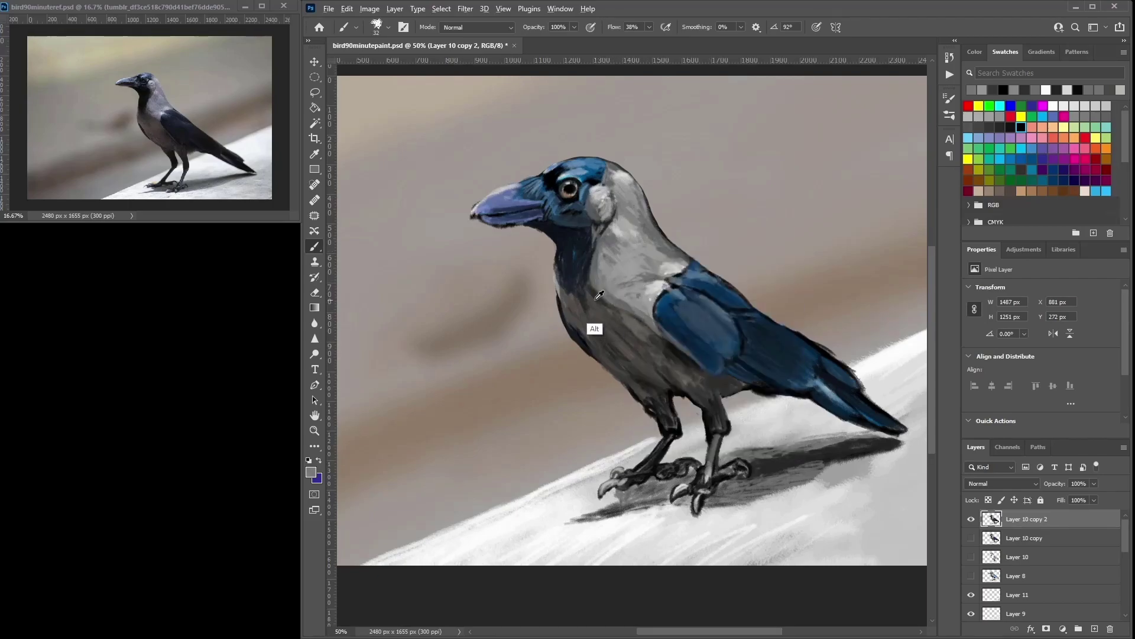
pyautogui.keyDown('alt'); pyautogui.click(603, 304); pyautogui.keyUp('alt')
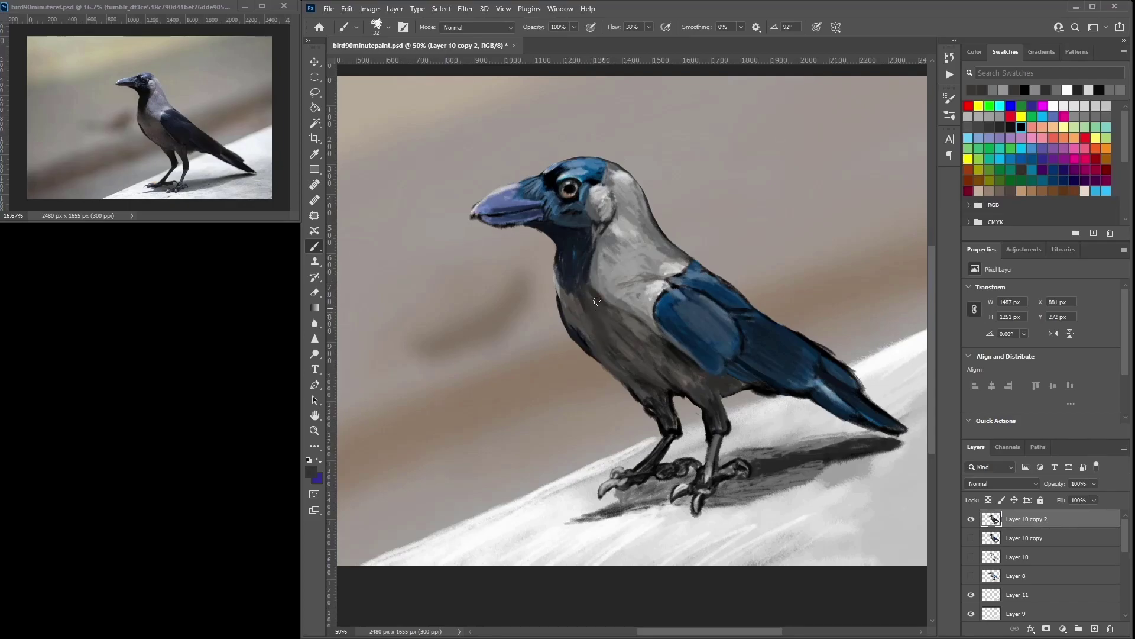
pyautogui.keyDown('alt'); pyautogui.click(600, 306); pyautogui.keyUp('alt')
pyautogui.keyDown('alt'); pyautogui.click(594, 300); pyautogui.keyUp('alt')
pyautogui.keyDown('alt'); pyautogui.click(608, 313); pyautogui.keyUp('alt')
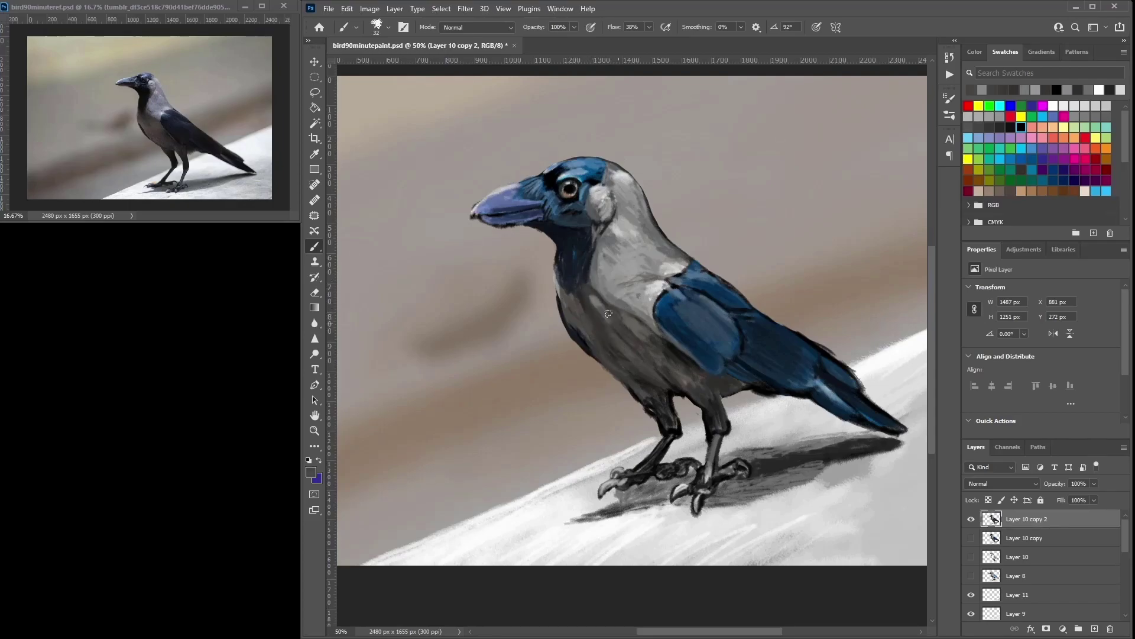
pyautogui.press('alt')
pyautogui.keyDown('alt'); pyautogui.click(608, 303); pyautogui.keyUp('alt')
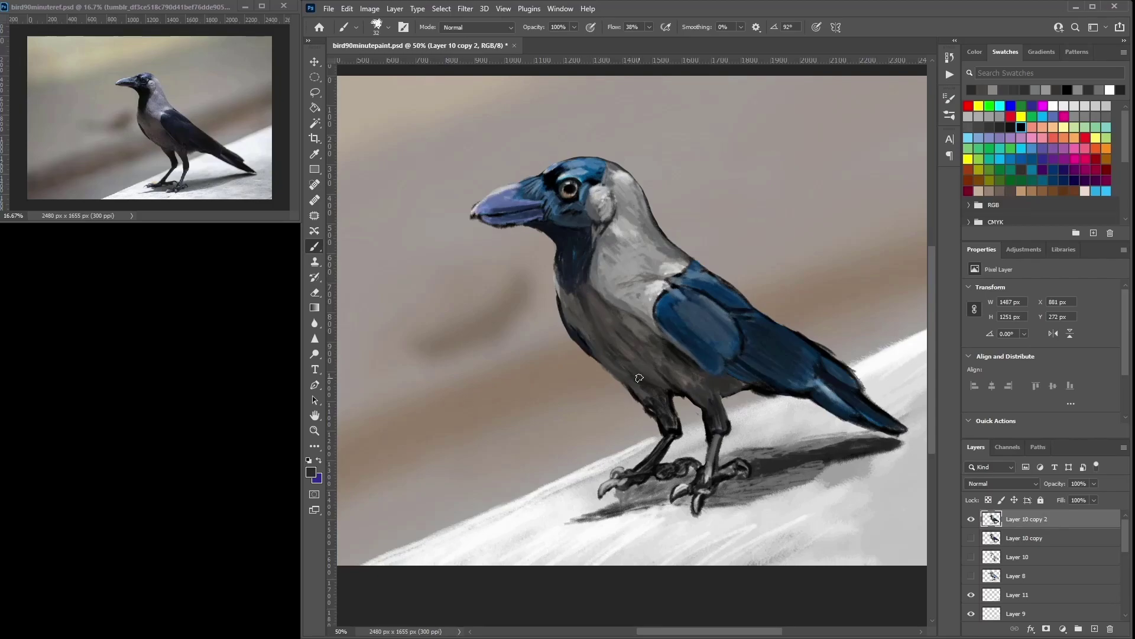
# Step: Mute the folded wing and shoulder feathers with strokes of sampled greyish and dark blue
pyautogui.keyDown('alt'); pyautogui.click(735, 334); pyautogui.keyUp('alt')
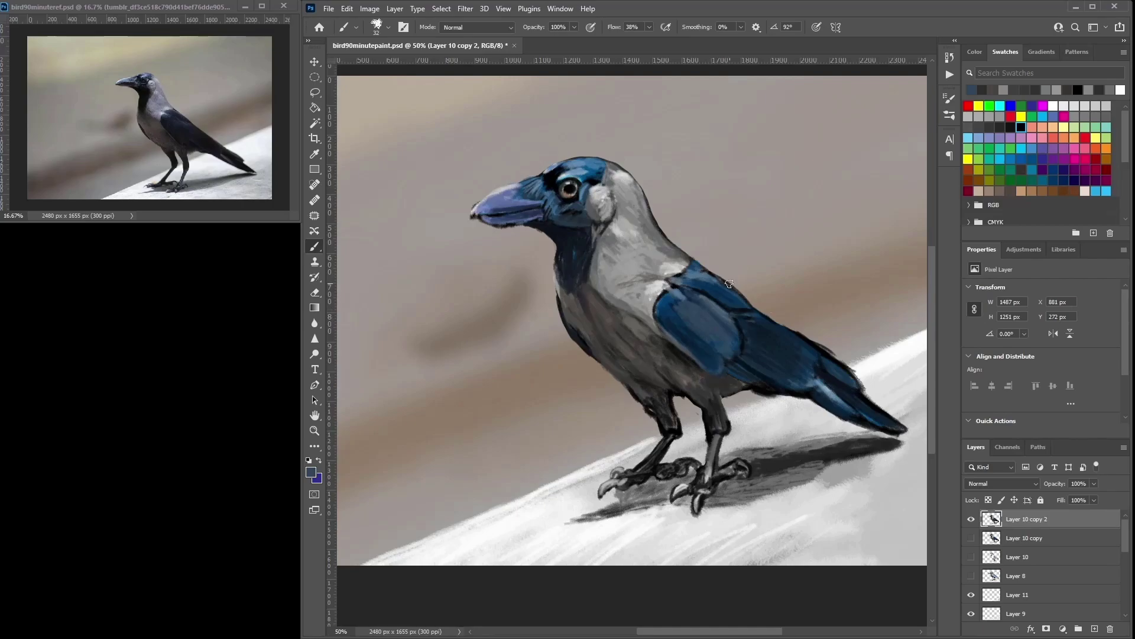
pyautogui.keyDown('alt'); pyautogui.click(767, 386); pyautogui.keyUp('alt')
pyautogui.moveTo(771, 352); pyautogui.dragTo(772, 366)
pyautogui.moveTo(704, 275); pyautogui.dragTo(715, 283)
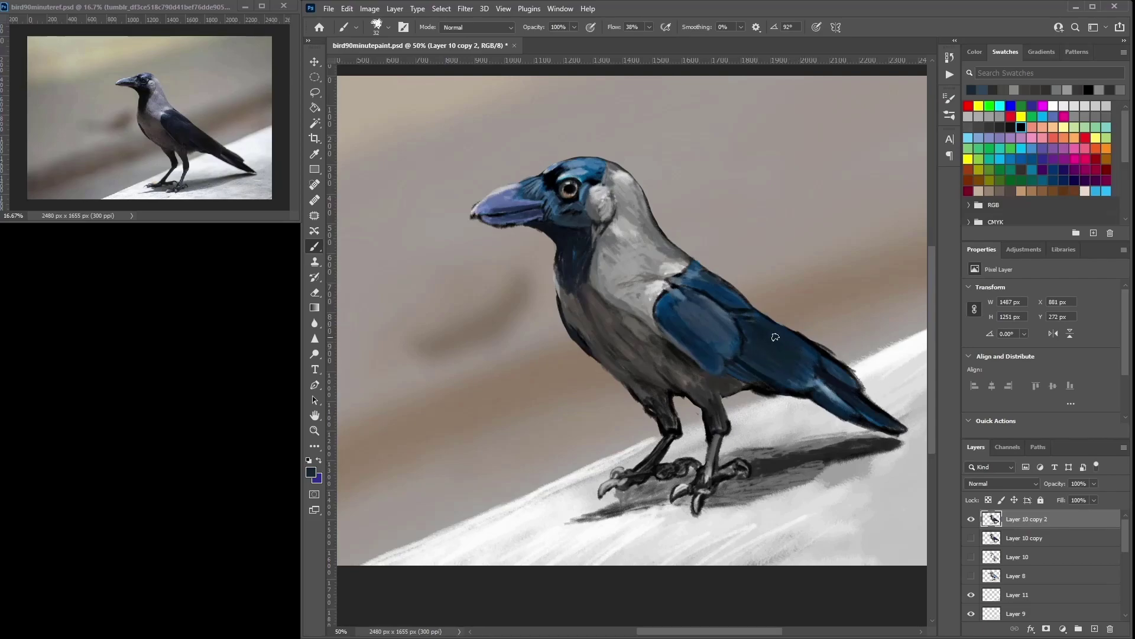
pyautogui.moveTo(688, 308); pyautogui.dragTo(704, 319)
pyautogui.scroll(-2, 786, 205)
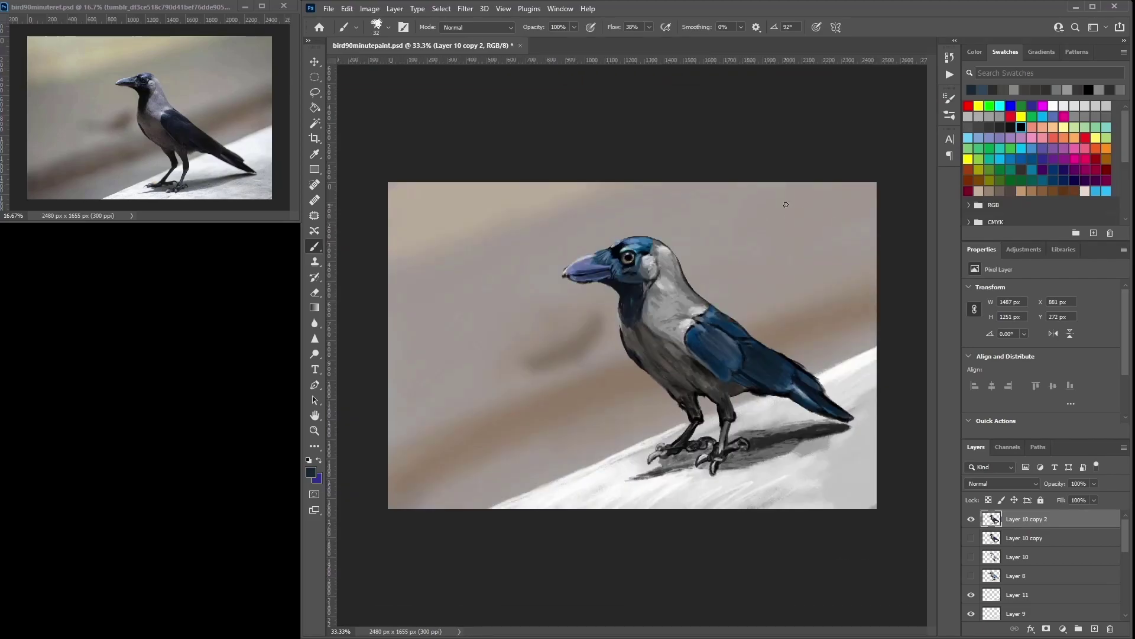
# Step: Brighten the slope around the bird with sampled white, and tone the upper beak with its sampled muted purple
pyautogui.keyDown('alt'); pyautogui.click(839, 400); pyautogui.keyUp('alt')
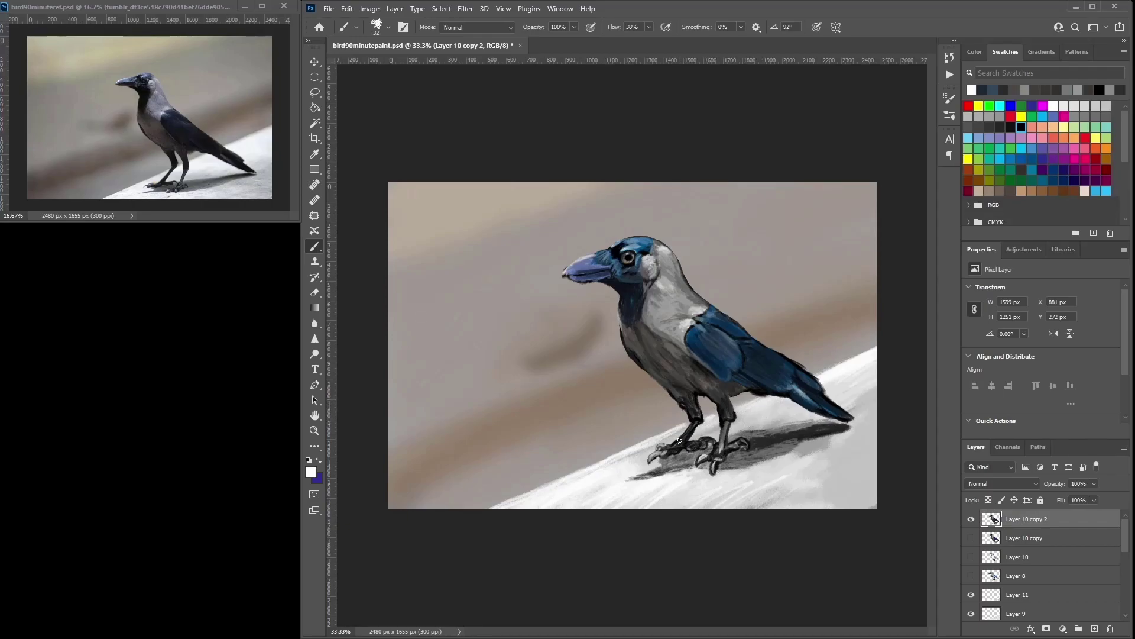
pyautogui.moveTo(588, 492); pyautogui.dragTo(639, 453)
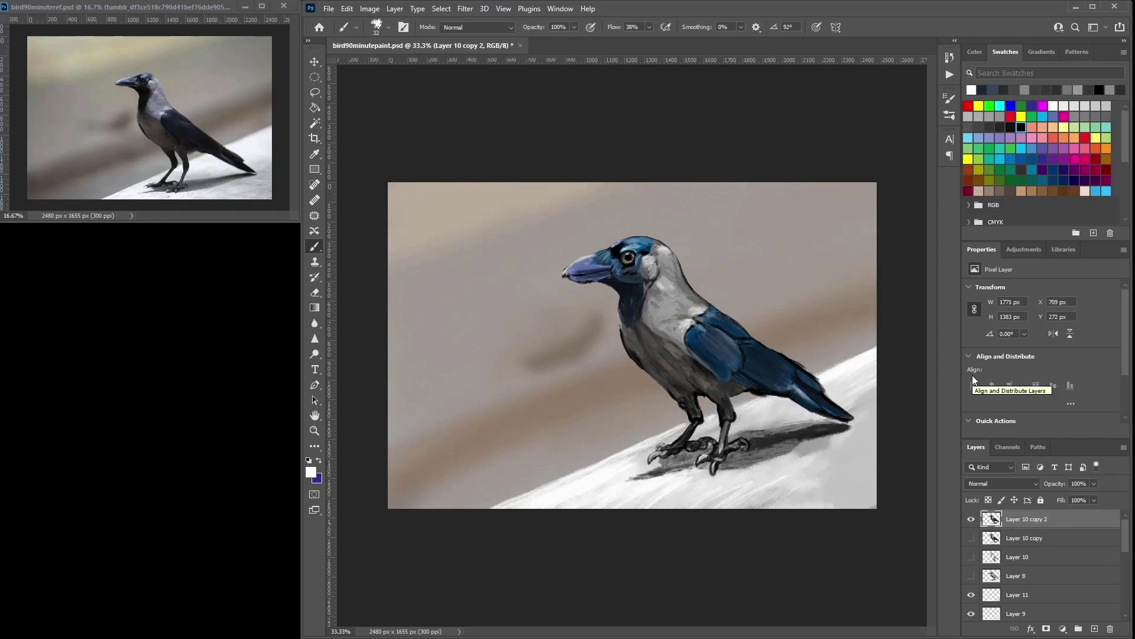
pyautogui.keyDown('alt'); pyautogui.click(590, 260); pyautogui.keyUp('alt')
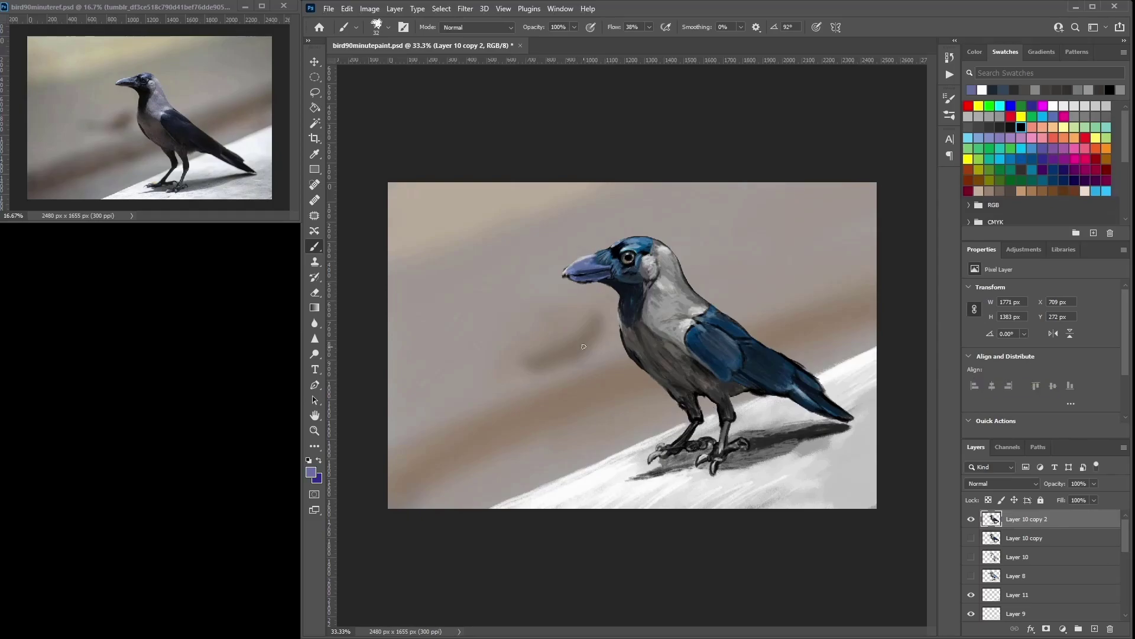
# Step: Smooth the grey plumage on the lower neck and upper back with sampled light and mid greys
pyautogui.hotkey('ctrl', '+')
pyautogui.hotkey('ctrl', '+')
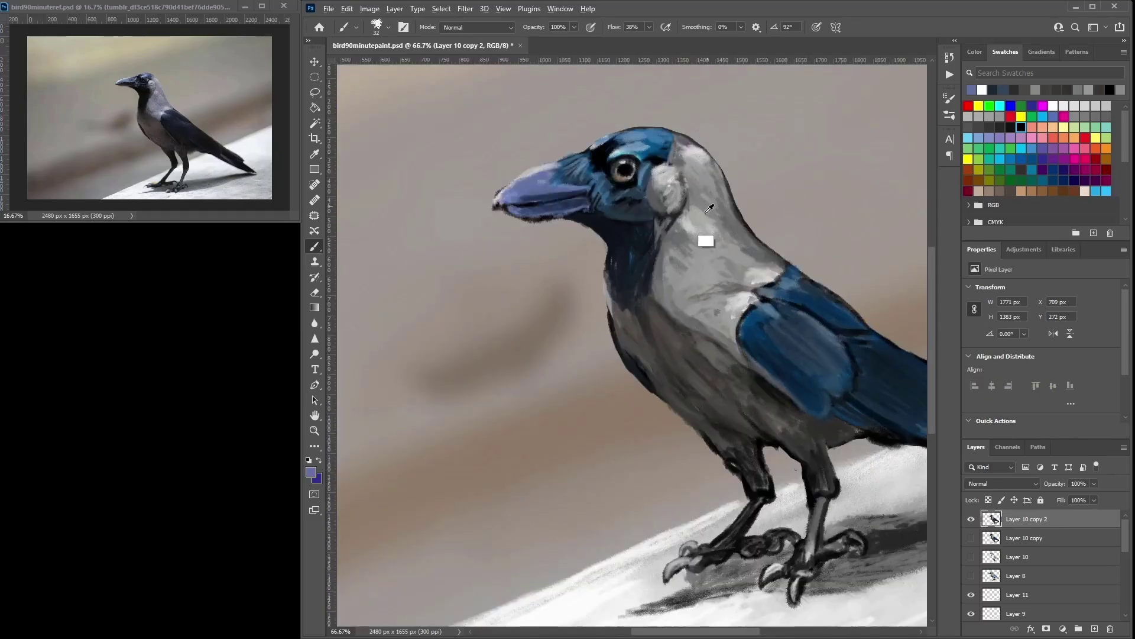
pyautogui.keyDown('alt'); pyautogui.click(703, 236); pyautogui.keyUp('alt')
pyautogui.moveTo(711, 261)
pyautogui.mouseDown()
pyautogui.moveTo(732, 263)
pyautogui.moveTo(710, 249)
pyautogui.moveTo(751, 278)
pyautogui.moveTo(729, 297)
pyautogui.mouseUp()
pyautogui.keyDown('alt'); pyautogui.click(719, 238); pyautogui.keyUp('alt')
pyautogui.keyDown('alt'); pyautogui.click(753, 271); pyautogui.keyUp('alt')
pyautogui.keyDown('alt'); pyautogui.click(737, 243); pyautogui.keyUp('alt')
pyautogui.moveTo(733, 242)
pyautogui.mouseDown()
pyautogui.moveTo(730, 254)
pyautogui.moveTo(751, 259)
pyautogui.moveTo(723, 256)
pyautogui.moveTo(752, 249)
pyautogui.moveTo(746, 238)
pyautogui.mouseUp()
# Step: Blend the nape from the upper back to behind the head with sampled greys, continuing down the side of the neck
pyautogui.keyDown('alt'); pyautogui.click(767, 255); pyautogui.keyUp('alt')
pyautogui.keyDown('alt'); pyautogui.click(722, 254); pyautogui.keyUp('alt')
pyautogui.keyDown('alt'); pyautogui.click(737, 216); pyautogui.keyUp('alt')
pyautogui.moveTo(711, 199); pyautogui.dragTo(688, 173)
pyautogui.moveTo(705, 202)
pyautogui.mouseDown()
pyautogui.moveTo(689, 159)
pyautogui.moveTo(734, 220)
pyautogui.moveTo(711, 206)
pyautogui.moveTo(728, 216)
pyautogui.moveTo(692, 159)
pyautogui.mouseUp()
pyautogui.keyDown('alt'); pyautogui.click(718, 226); pyautogui.keyUp('alt')
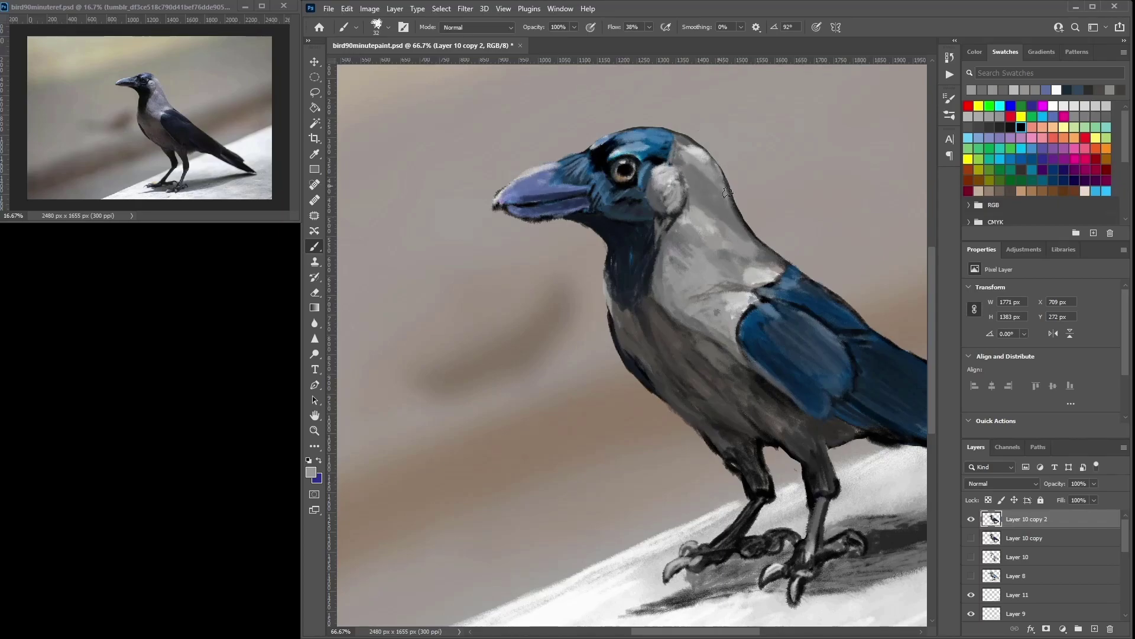
pyautogui.moveTo(687, 235); pyautogui.dragTo(674, 264)
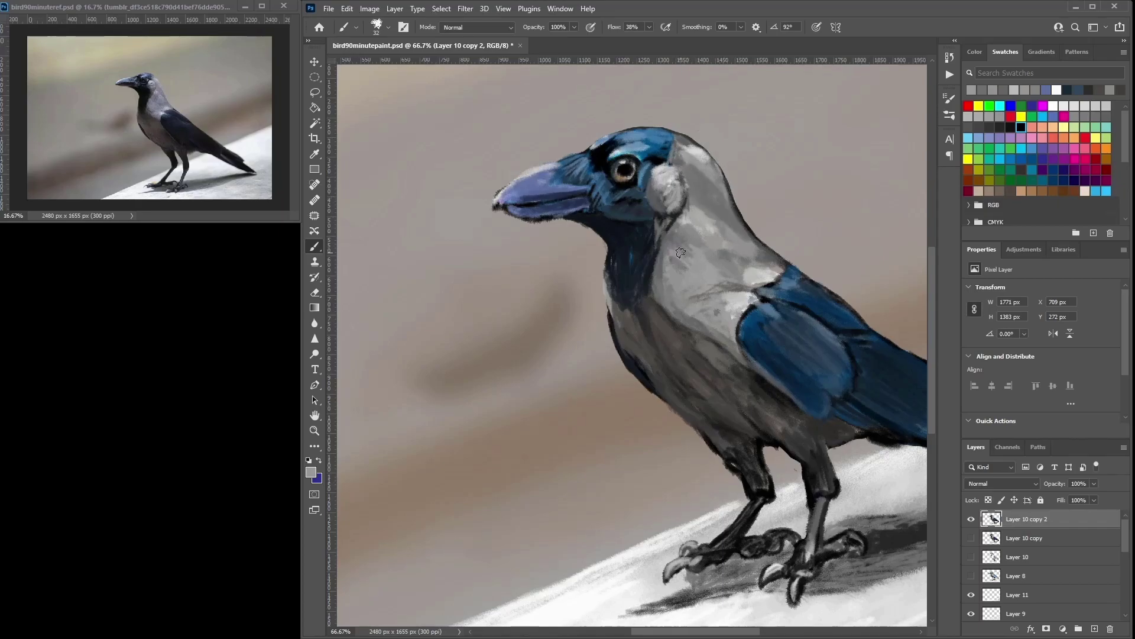
# Step: Soften the border between the blue throat and grey neck down to the chest with sampled dark and mid greys
pyautogui.keyDown('alt'); pyautogui.click(658, 228); pyautogui.keyUp('alt')
pyautogui.moveTo(659, 216)
pyautogui.mouseDown()
pyautogui.moveTo(656, 258)
pyautogui.moveTo(689, 321)
pyautogui.mouseUp()
pyautogui.keyDown('alt'); pyautogui.click(658, 280); pyautogui.keyUp('alt')
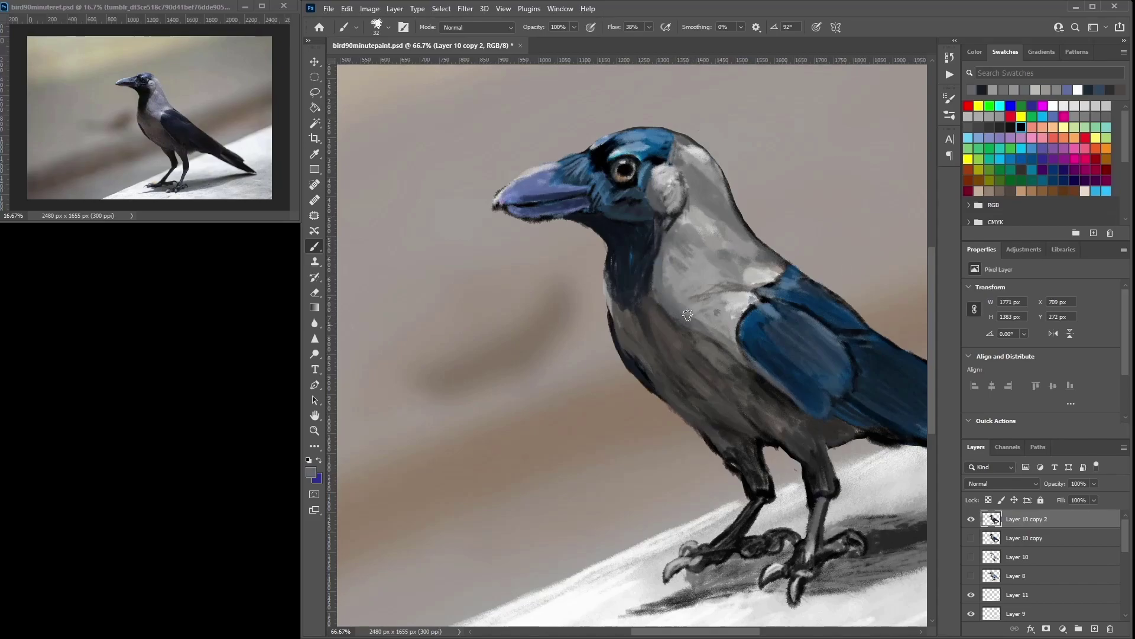
pyautogui.keyDown('alt'); pyautogui.click(680, 332); pyautogui.keyUp('alt')
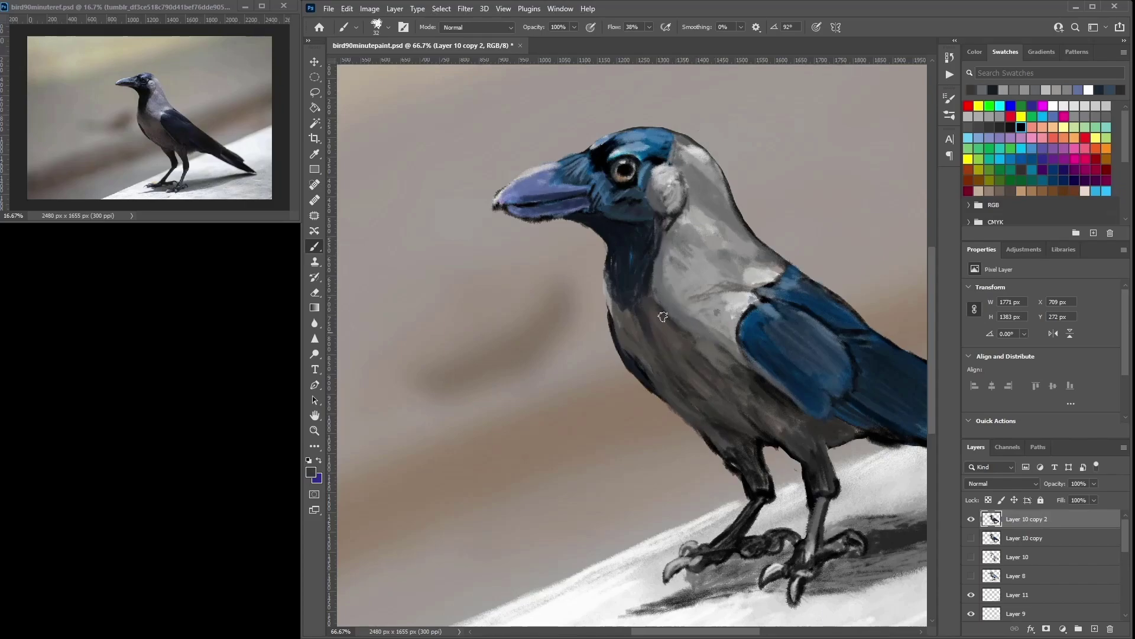
pyautogui.keyDown('alt'); pyautogui.click(663, 288); pyautogui.keyUp('alt')
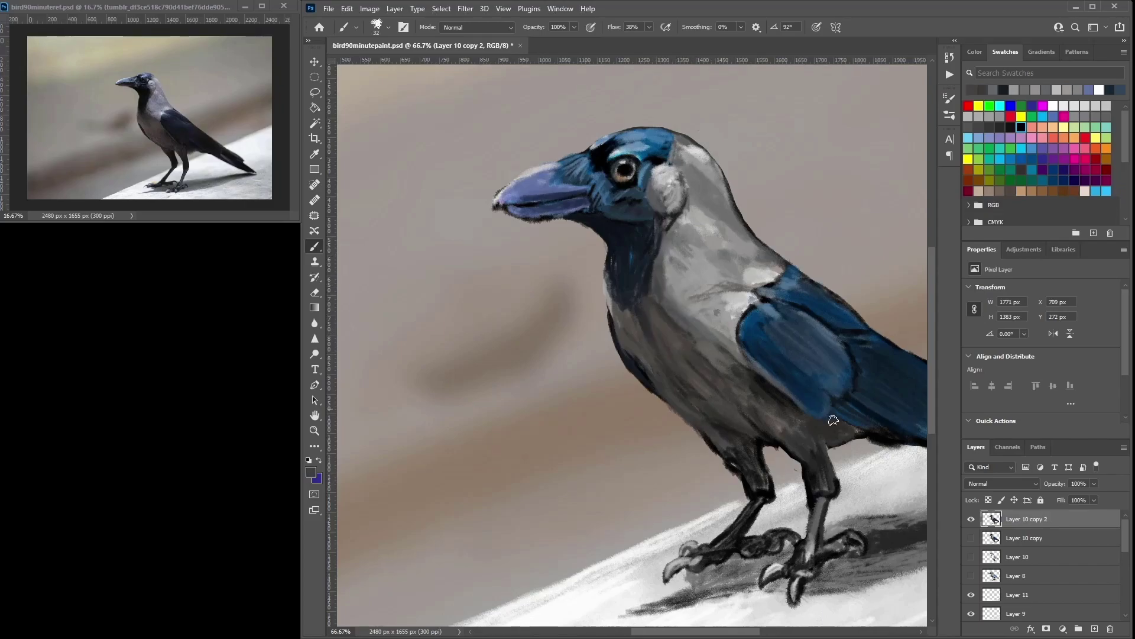
pyautogui.keyDown('alt'); pyautogui.click(674, 259); pyautogui.keyUp('alt')
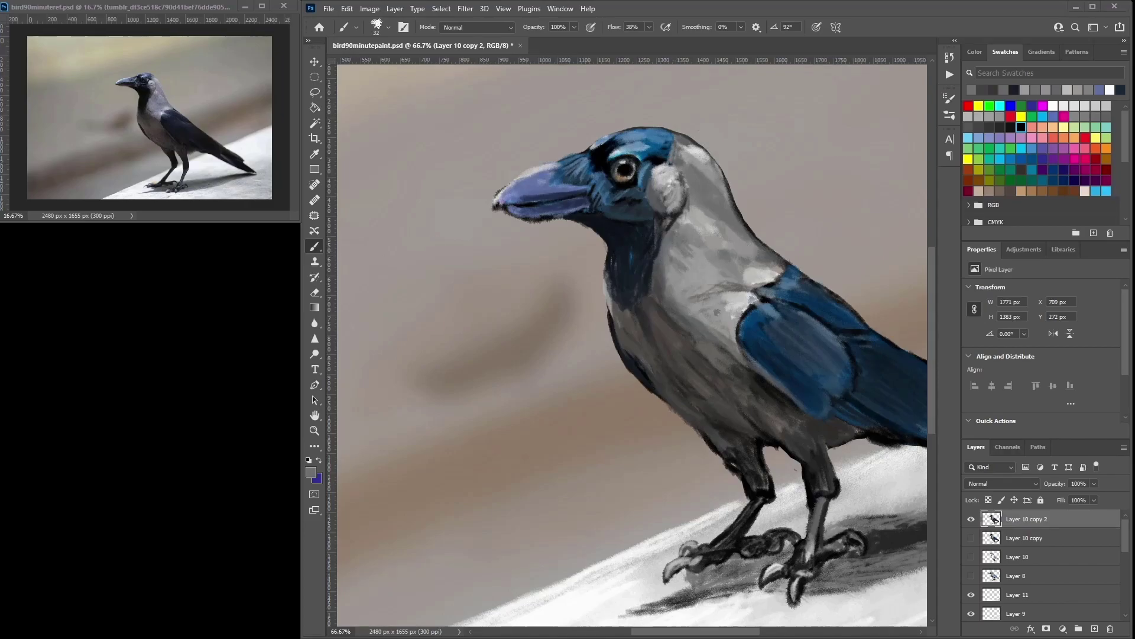
# Step: Even out the grey patches across the back and side of the neck with sampled greys
pyautogui.keyDown('alt'); pyautogui.click(751, 260); pyautogui.keyUp('alt')
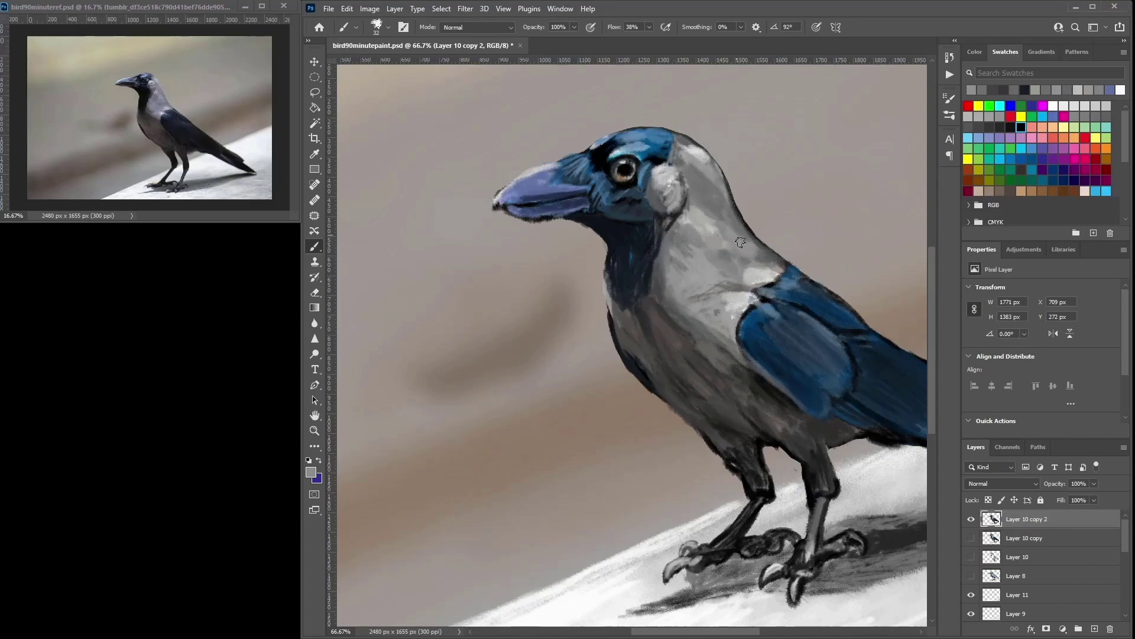
pyautogui.keyDown('alt'); pyautogui.click(720, 232); pyautogui.keyUp('alt')
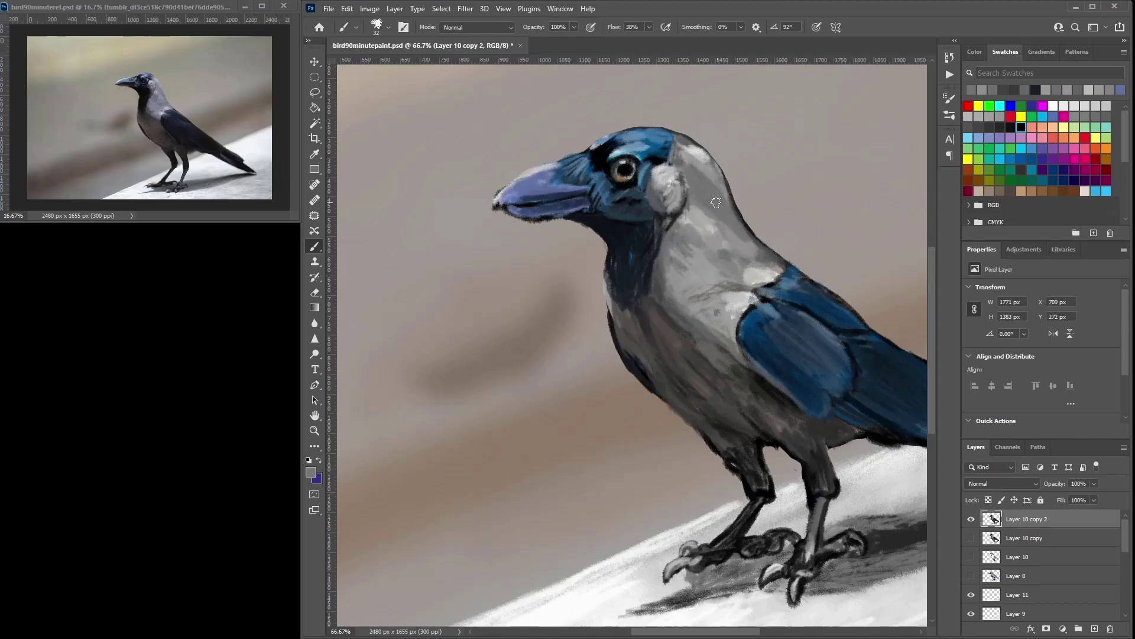
pyautogui.keyDown('alt'); pyautogui.click(716, 203); pyautogui.keyUp('alt')
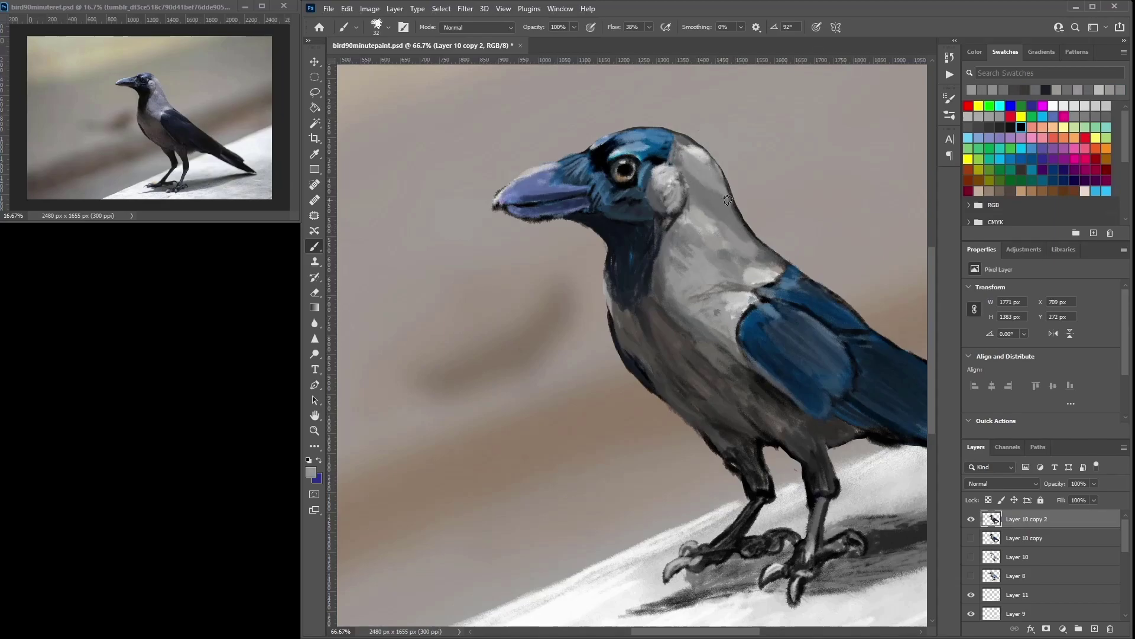
pyautogui.keyDown('alt'); pyautogui.click(690, 265); pyautogui.keyUp('alt')
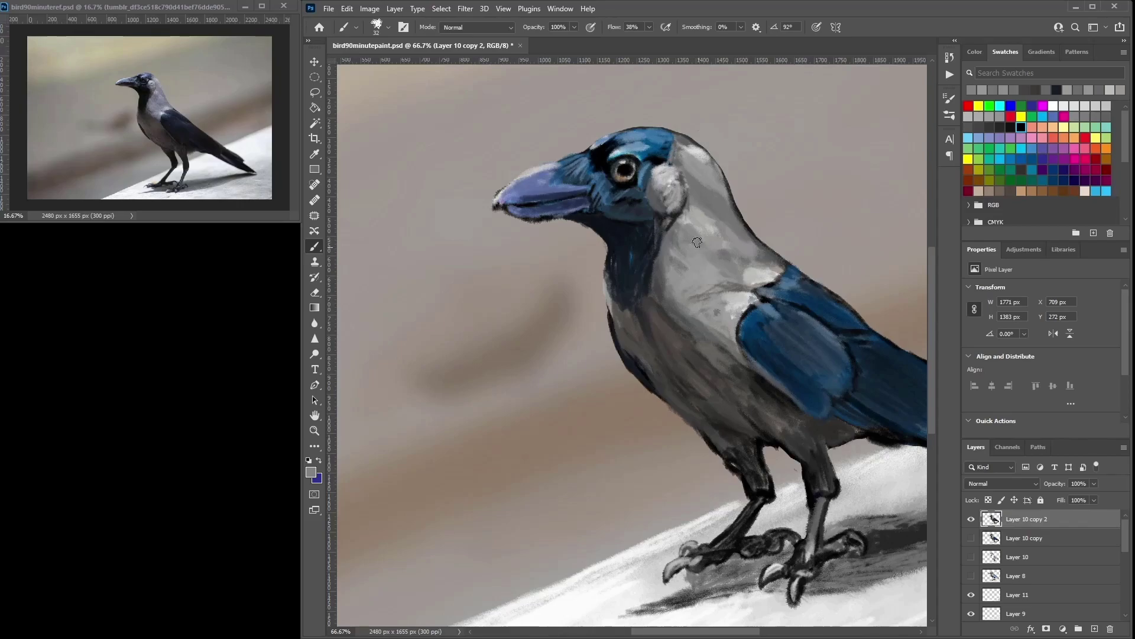
pyautogui.keyDown('alt'); pyautogui.click(710, 261); pyautogui.keyUp('alt')
# Step: Extend and reshape the wing's front edge at the shoulder with sampled mid blue, dark blue and near-black
pyautogui.keyDown('alt'); pyautogui.click(753, 334); pyautogui.keyUp('alt')
pyautogui.keyDown('alt'); pyautogui.click(764, 300); pyautogui.keyUp('alt')
pyautogui.keyDown('alt'); pyautogui.click(756, 309); pyautogui.keyUp('alt')
pyautogui.moveTo(747, 303)
pyautogui.mouseDown()
pyautogui.moveTo(755, 351)
pyautogui.moveTo(730, 323)
pyautogui.moveTo(752, 300)
pyautogui.mouseUp()
pyautogui.keyDown('alt'); pyautogui.click(755, 355); pyautogui.keyUp('alt')
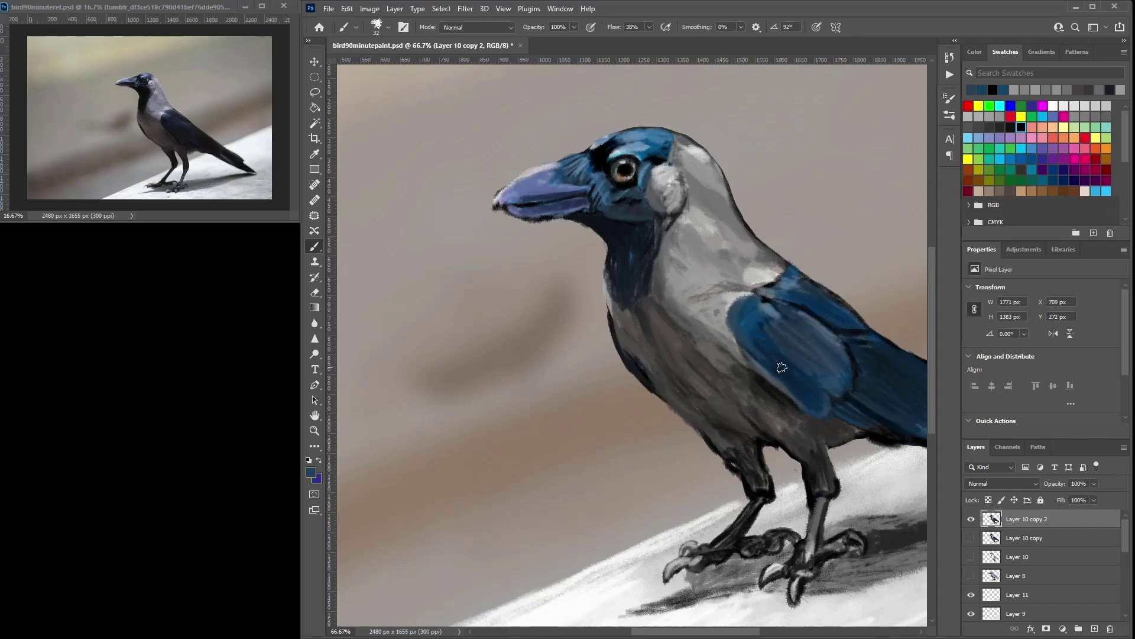
pyautogui.keyDown('alt'); pyautogui.click(786, 338); pyautogui.keyUp('alt')
pyautogui.keyDown('alt'); pyautogui.click(739, 325); pyautogui.keyUp('alt')
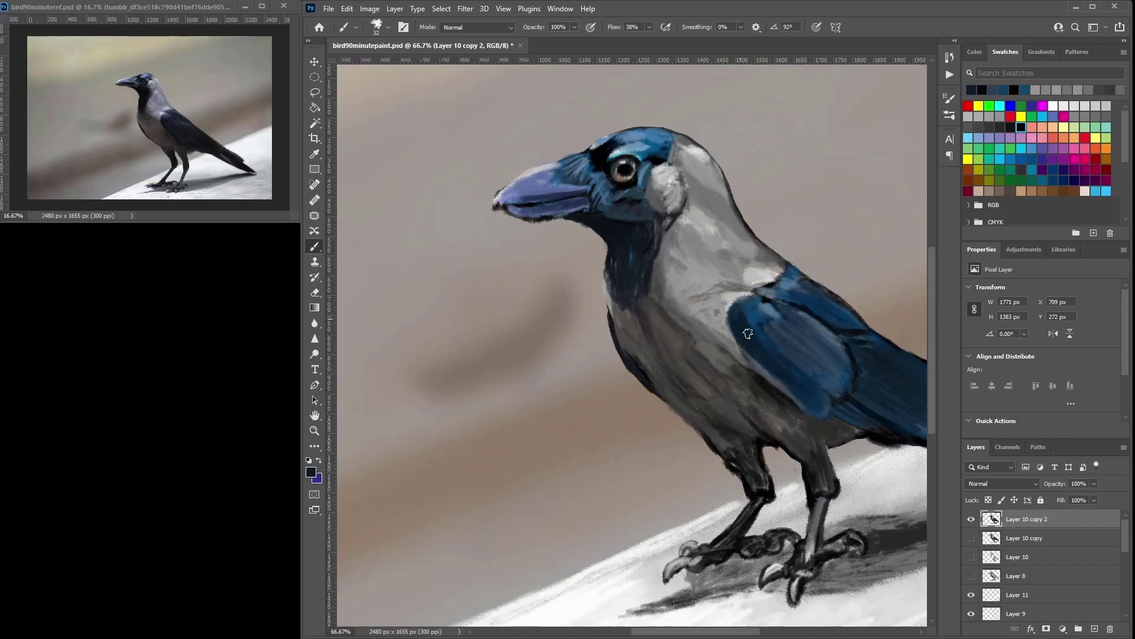
pyautogui.keyDown('alt'); pyautogui.click(752, 328); pyautogui.keyUp('alt')
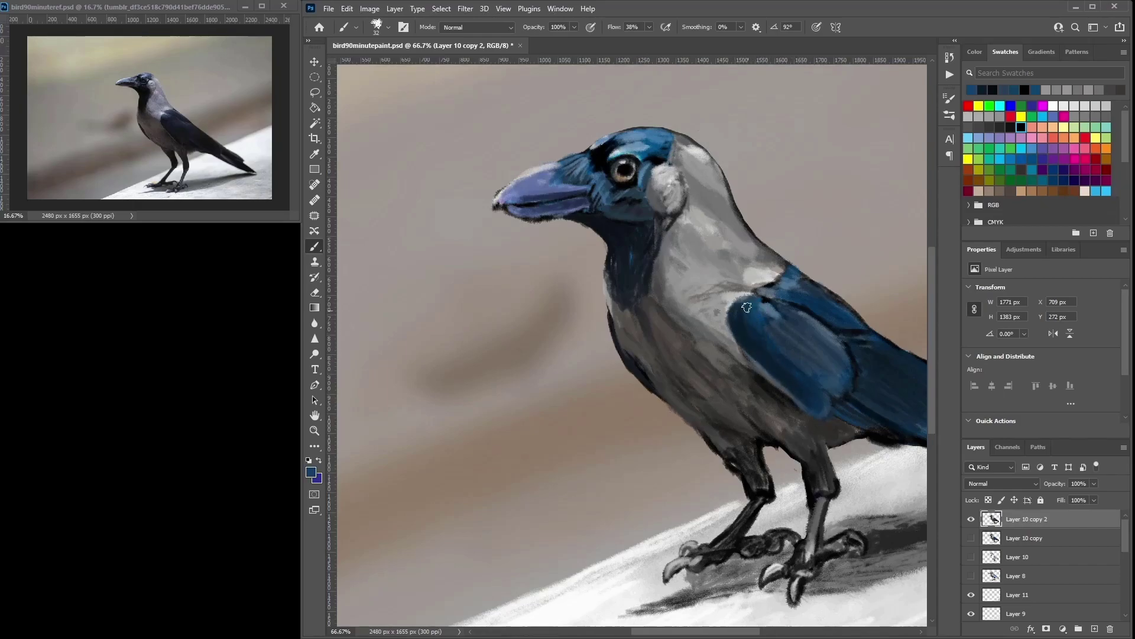
pyautogui.keyDown('alt'); pyautogui.click(745, 324); pyautogui.keyUp('alt')
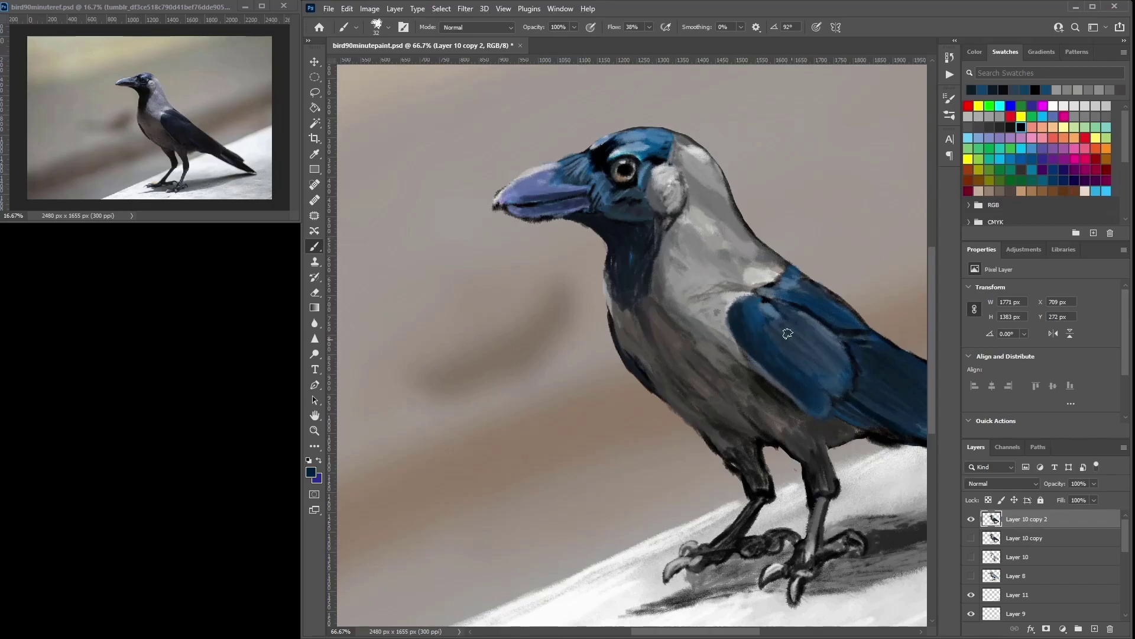
# Step: Darken the lower wing feathers and the base of the tail with sampled near-black and dark blue
pyautogui.moveTo(809, 313); pyautogui.dragTo(699, 278)
pyautogui.keyDown('alt'); pyautogui.click(773, 394); pyautogui.keyUp('alt')
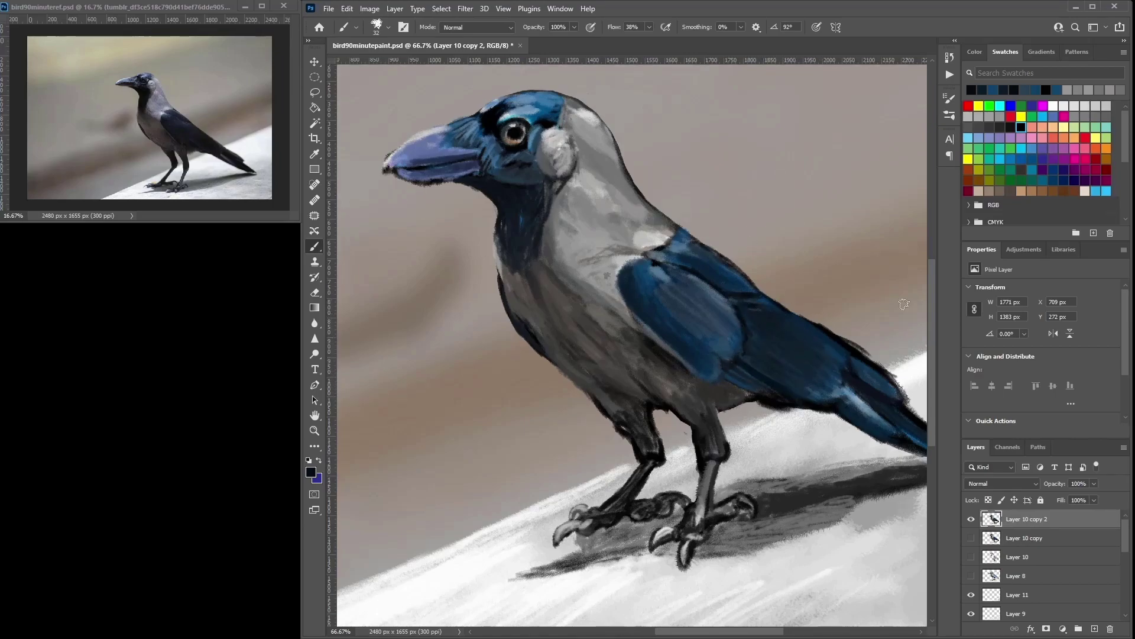
pyautogui.moveTo(845, 355); pyautogui.dragTo(740, 289)
pyautogui.keyDown('alt'); pyautogui.click(768, 327); pyautogui.keyUp('alt')
pyautogui.moveTo(772, 326)
pyautogui.mouseDown()
pyautogui.moveTo(812, 356)
pyautogui.moveTo(757, 357)
pyautogui.mouseUp()
pyautogui.keyDown('alt'); pyautogui.click(775, 346); pyautogui.keyUp('alt')
pyautogui.hotkey('ctrl', '-')
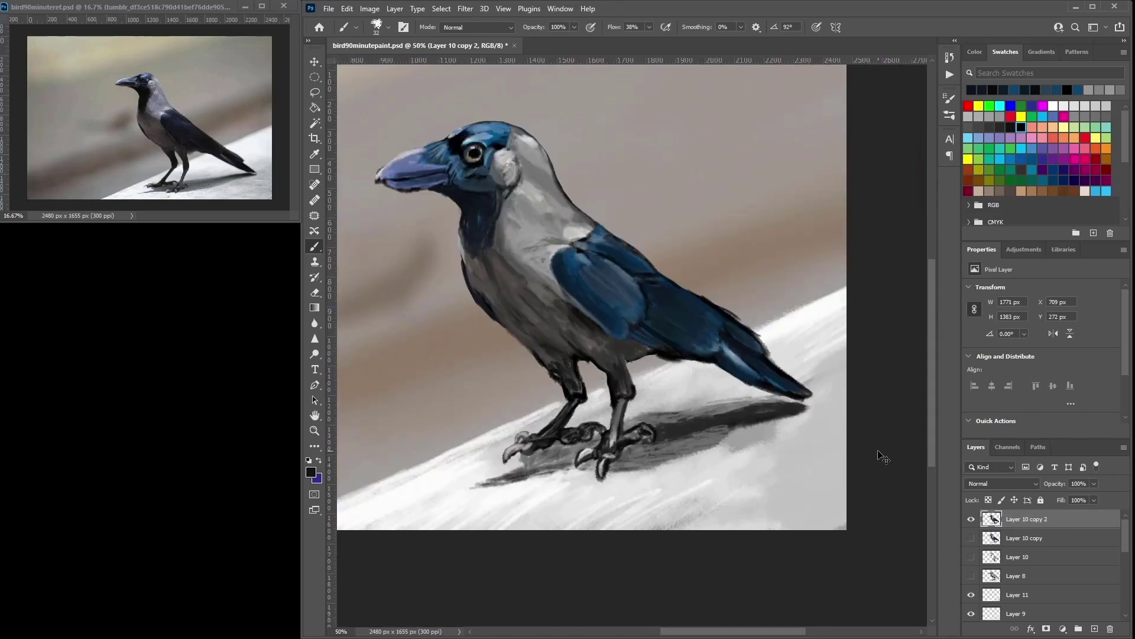
# Step: Darken and even out the light blue patch on the wing's shoulder with a smaller brush and sampled dark and mid blues
pyautogui.rightClick(672, 243)
pyautogui.click(622, 291)
pyautogui.keyDown('alt'); pyautogui.click(587, 260); pyautogui.keyUp('alt')
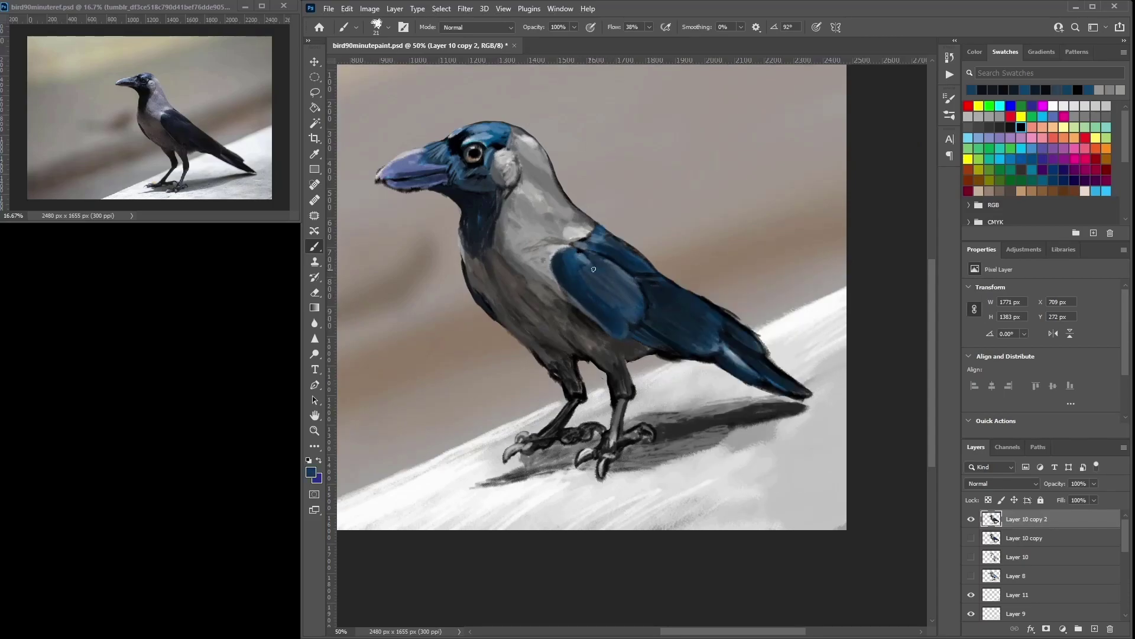
pyautogui.keyDown('alt'); pyautogui.click(564, 280); pyautogui.keyUp('alt')
pyautogui.moveTo(601, 298)
pyautogui.mouseDown()
pyautogui.moveTo(629, 319)
pyautogui.moveTo(605, 317)
pyautogui.moveTo(631, 317)
pyautogui.moveTo(624, 305)
pyautogui.moveTo(635, 302)
pyautogui.moveTo(622, 328)
pyautogui.moveTo(627, 309)
pyautogui.moveTo(602, 285)
pyautogui.moveTo(614, 282)
pyautogui.moveTo(569, 271)
pyautogui.moveTo(563, 252)
pyautogui.moveTo(615, 284)
pyautogui.moveTo(612, 305)
pyautogui.moveTo(622, 283)
pyautogui.mouseUp()
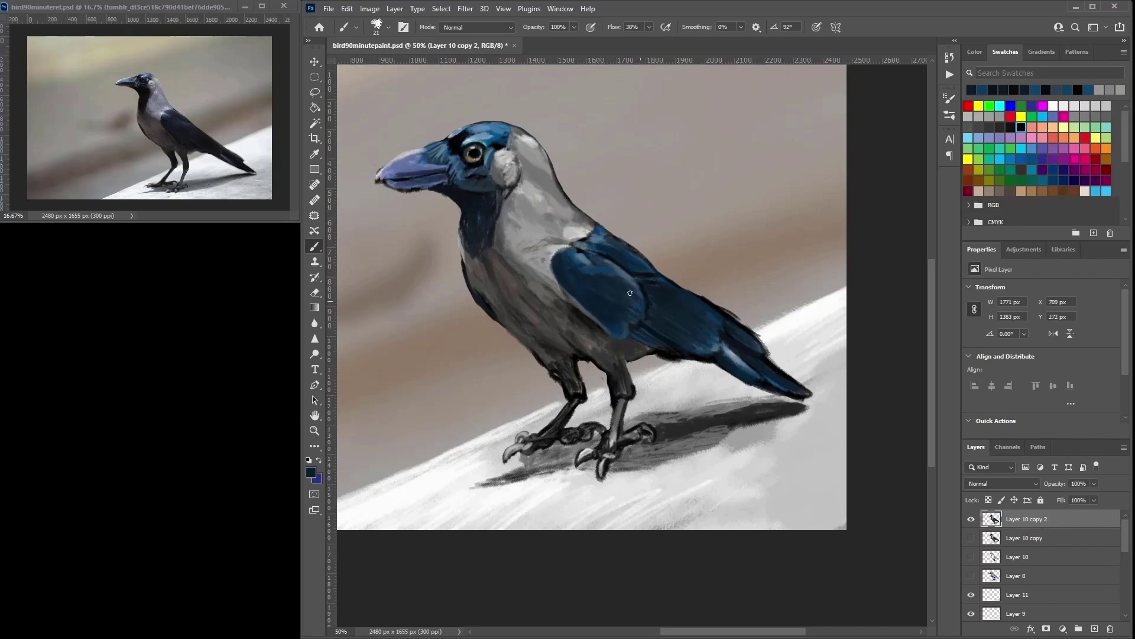
pyautogui.keyDown('alt'); pyautogui.click(583, 256); pyautogui.keyUp('alt')
pyautogui.keyDown('alt'); pyautogui.click(581, 264); pyautogui.keyUp('alt')
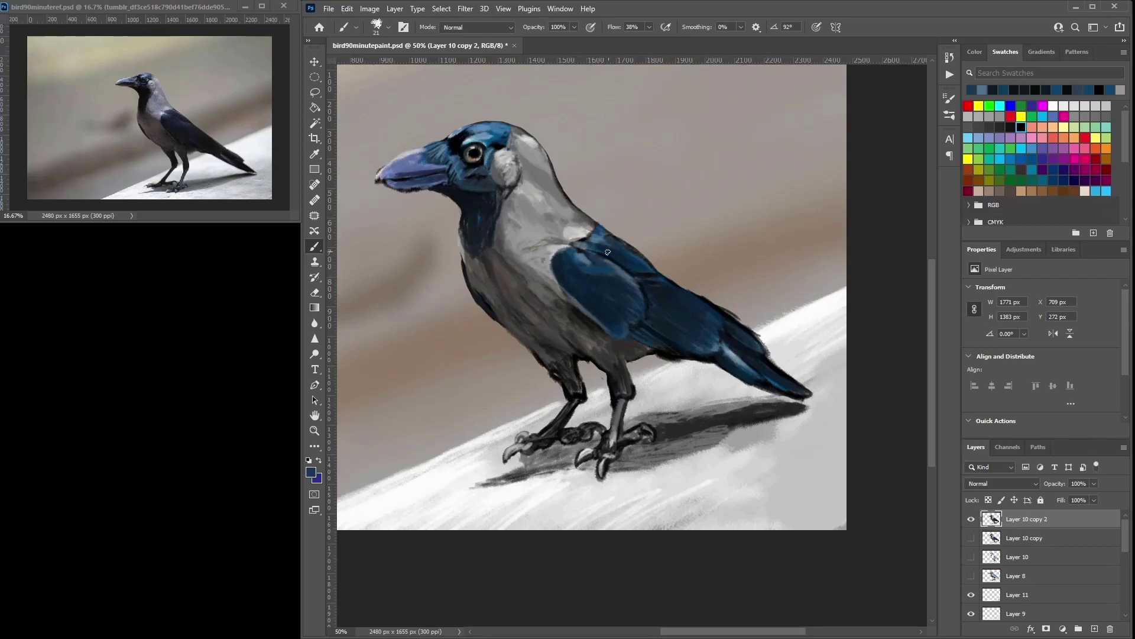
pyautogui.keyDown('alt'); pyautogui.click(613, 325); pyautogui.keyUp('alt')
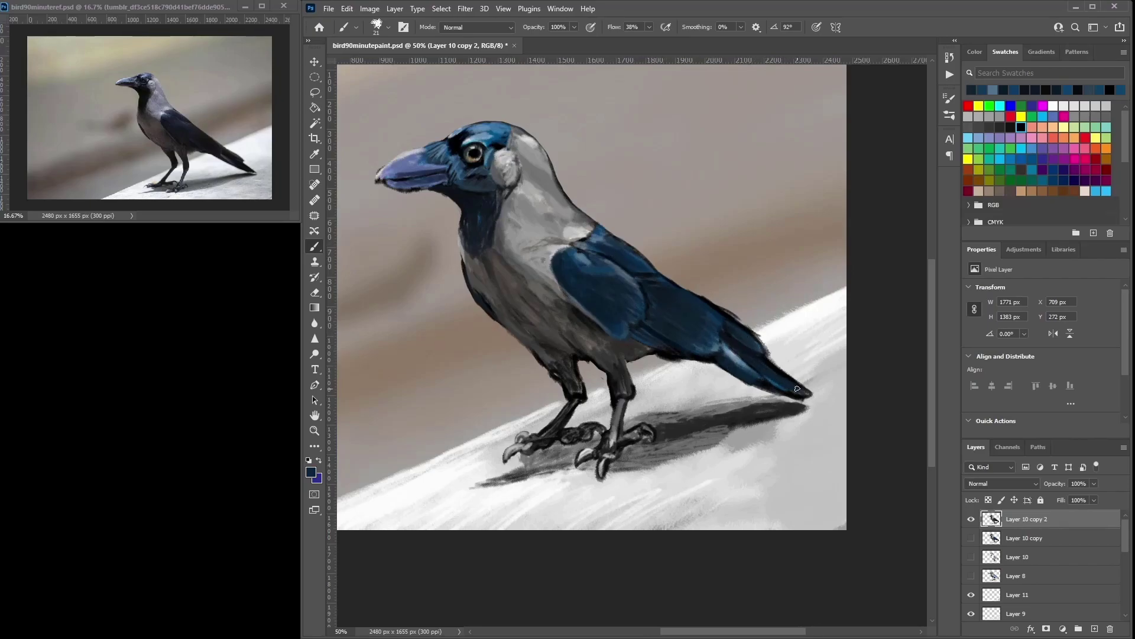
# Step: Extend the top edge of the crown slightly and darken the throat with sampled dark blue and near-black
pyautogui.moveTo(495, 124)
pyautogui.mouseDown()
pyautogui.moveTo(508, 126)
pyautogui.moveTo(486, 141)
pyautogui.mouseUp()
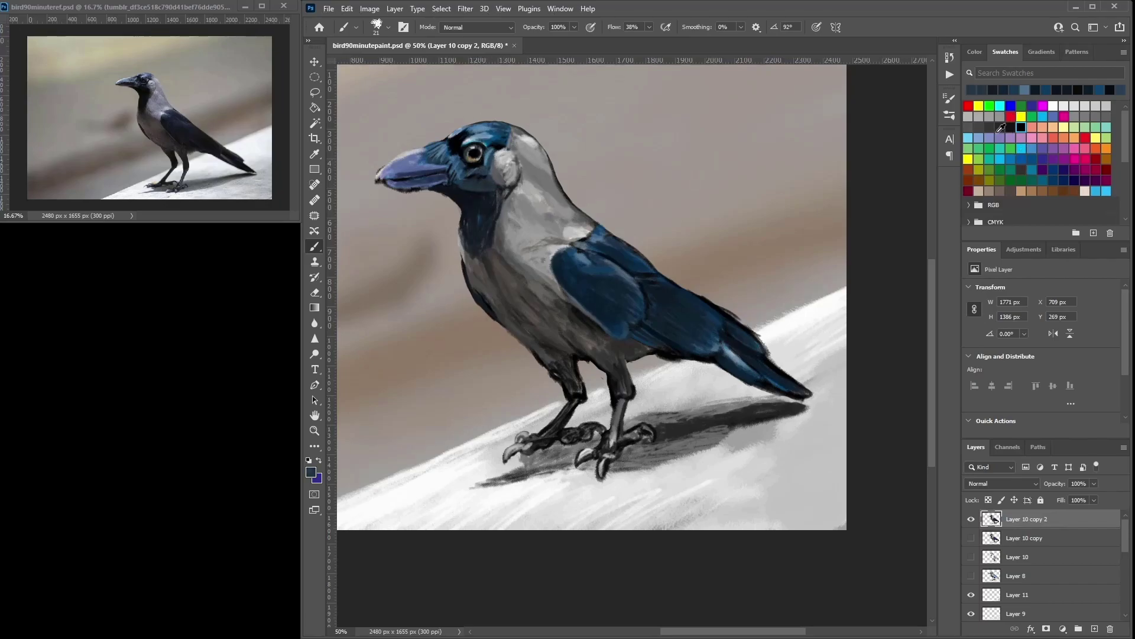
pyautogui.keyDown('alt'); pyautogui.click(478, 215); pyautogui.keyUp('alt')
pyautogui.keyDown('alt'); pyautogui.click(464, 225); pyautogui.keyUp('alt')
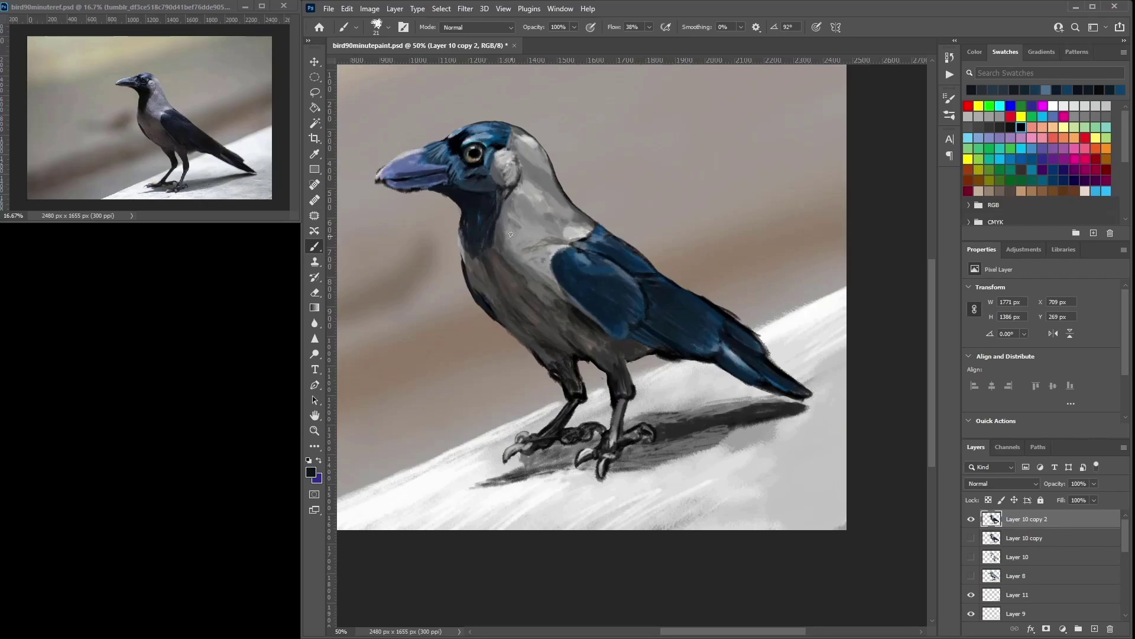
pyautogui.keyDown('alt'); pyautogui.click(472, 259); pyautogui.keyUp('alt')
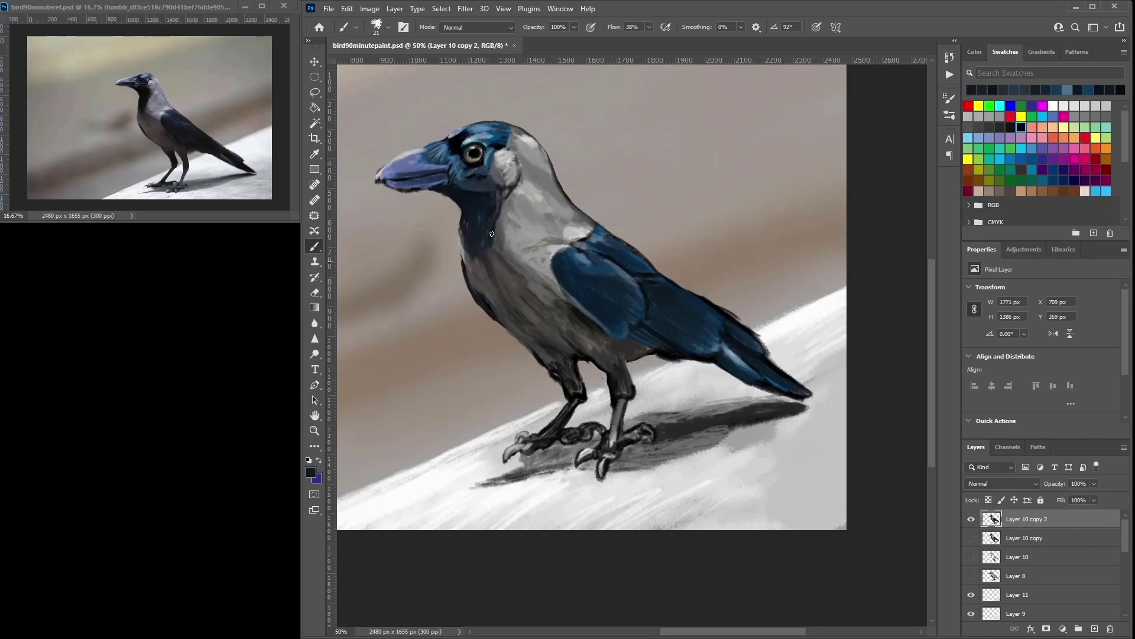
# Step: Sample the dark colour under the beak, adjust it as the foreground colour, and brush it over the throat
pyautogui.keyDown('alt'); pyautogui.click(443, 188); pyautogui.keyUp('alt')
pyautogui.keyDown('alt'); pyautogui.click(441, 191); pyautogui.keyUp('alt')
pyautogui.click(312, 472)
pyautogui.click(118, 402)
pyautogui.click(117, 407)
pyautogui.click(284, 269)
pyautogui.moveTo(481, 220); pyautogui.dragTo(493, 212)
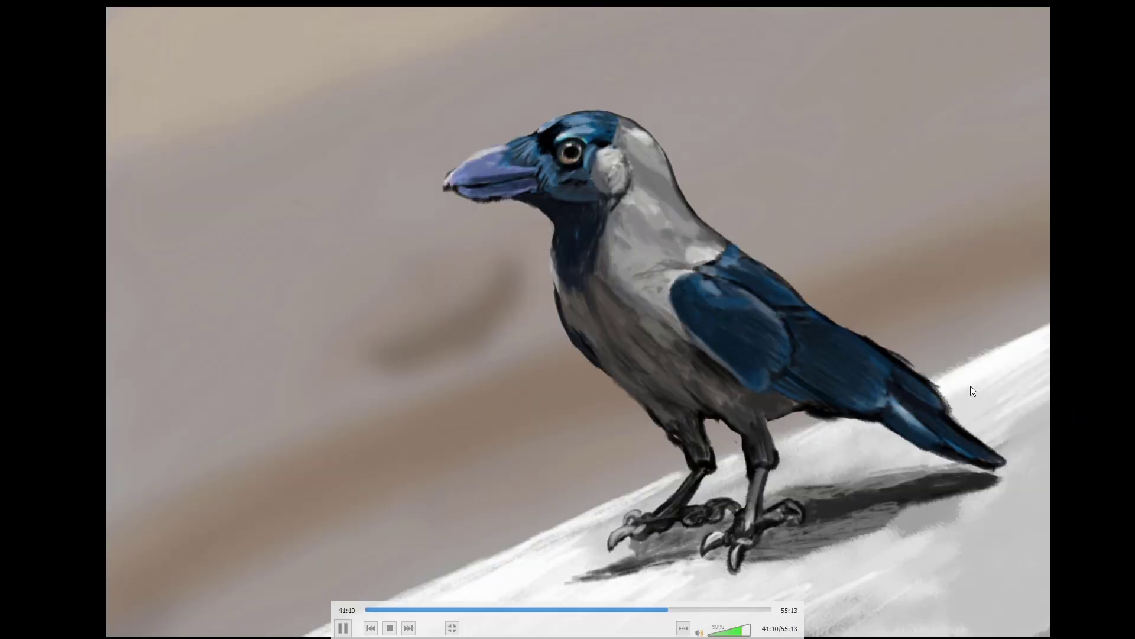
pyautogui.press('space')
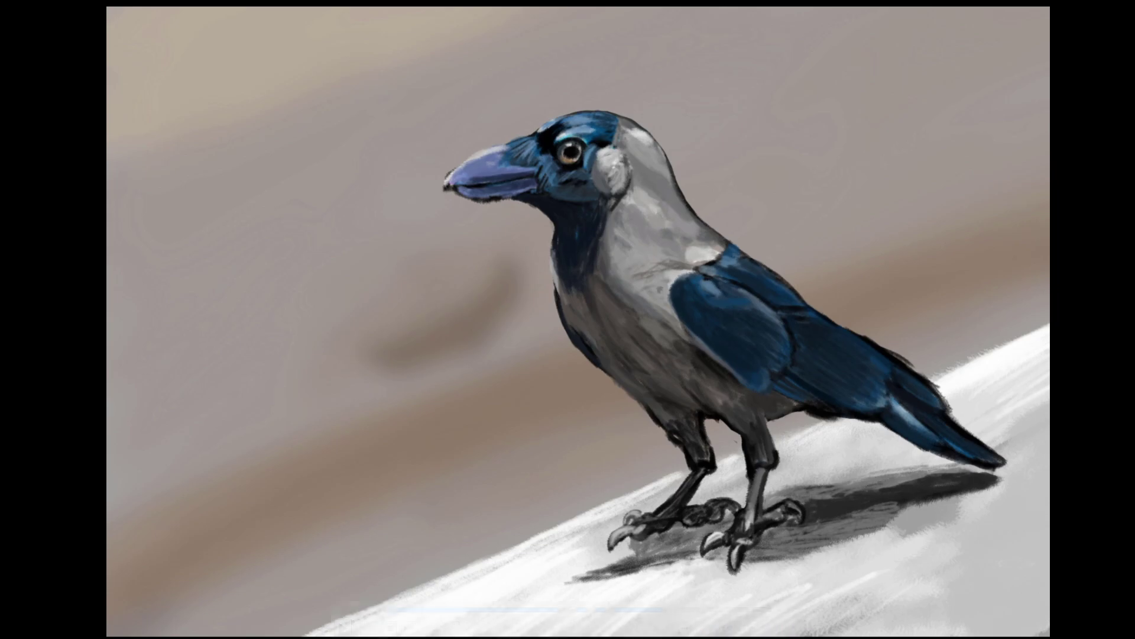